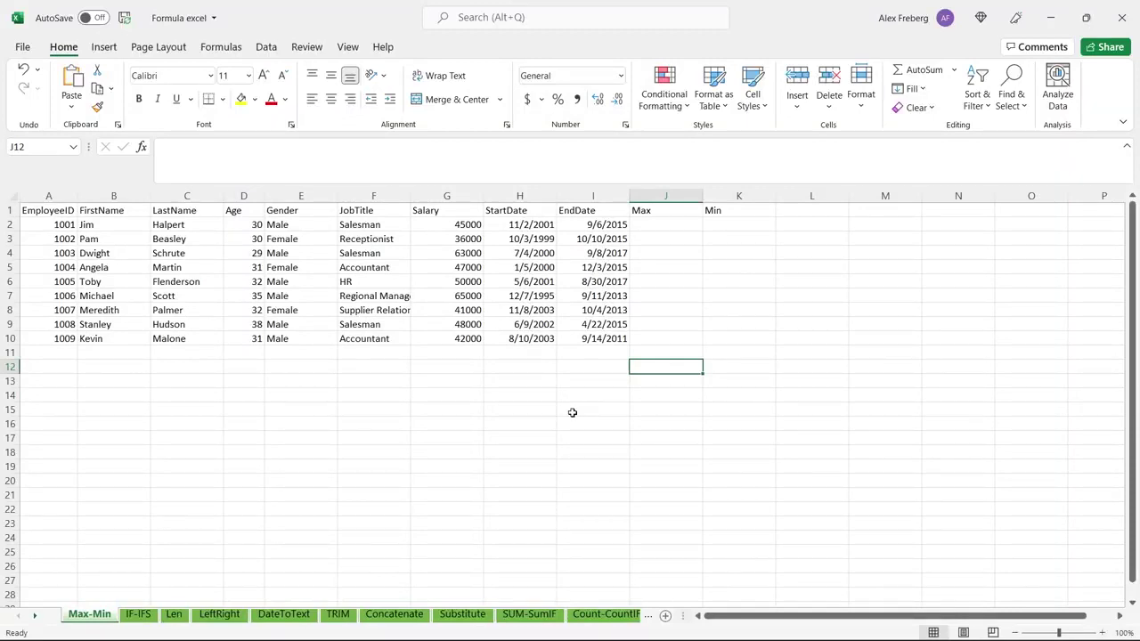
Look through the IF-IFS, Len and LeftRight sheets and browse the names of the remaining sheets in the workbook.
{"action": "left_click", "coordinate": [145, 616]}
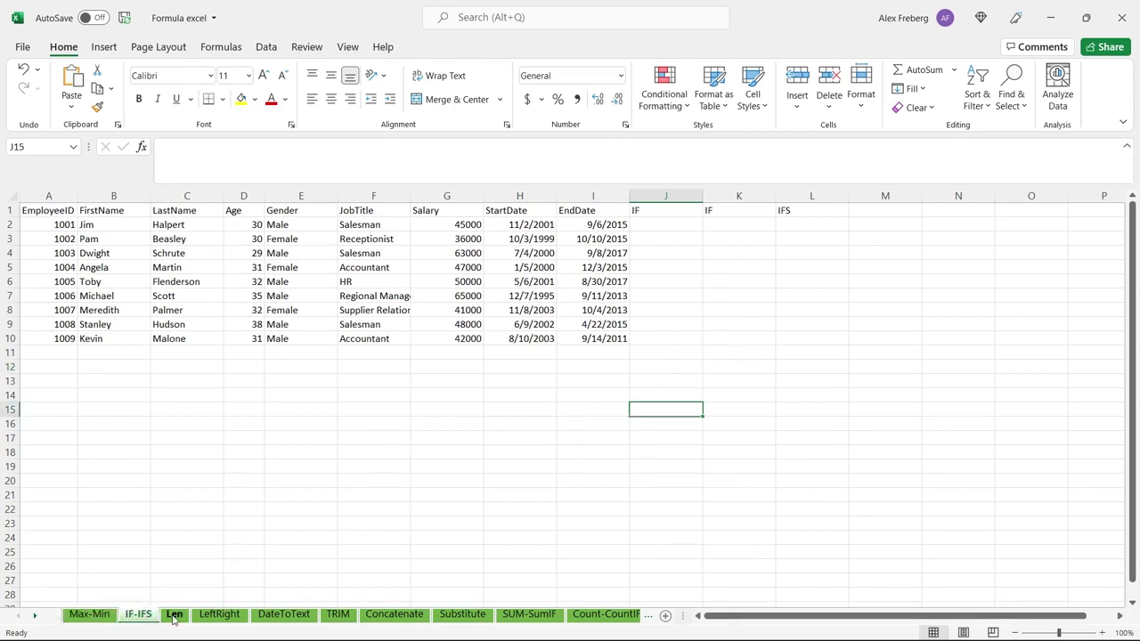
{"action": "left_click", "coordinate": [173, 616]}
{"action": "left_click", "coordinate": [353, 511]}
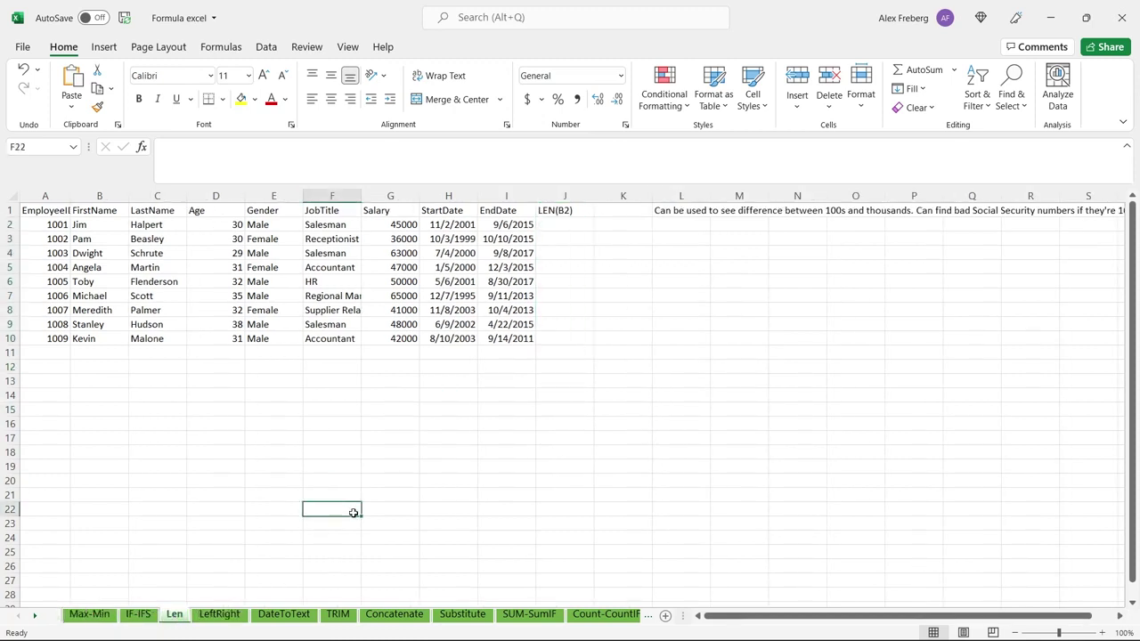
{"action": "left_click", "coordinate": [219, 616]}
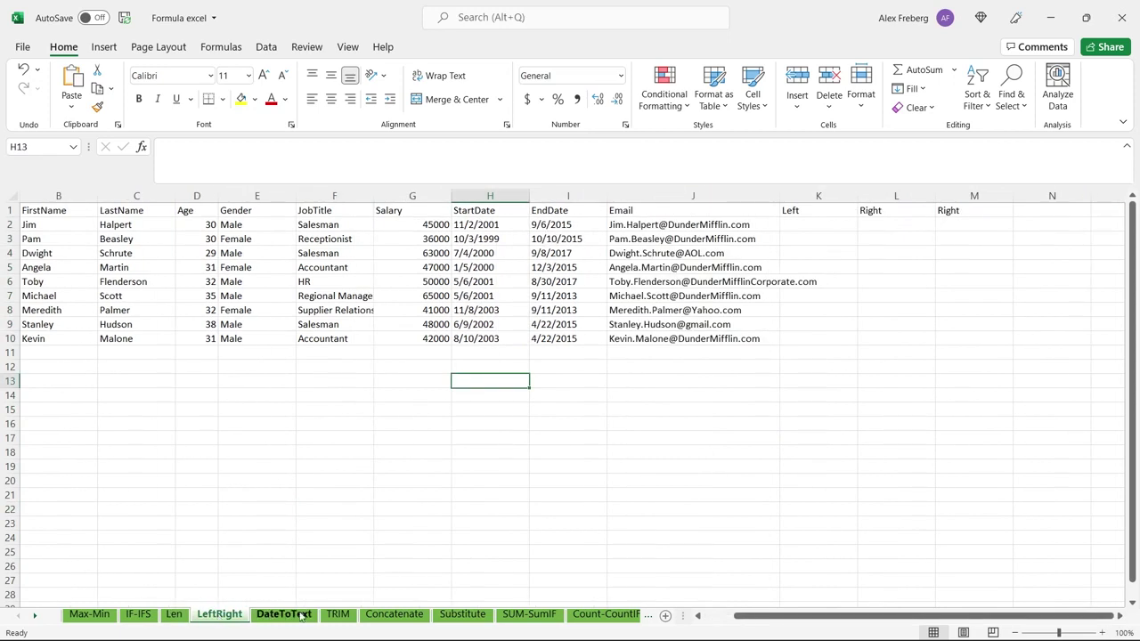
{"action": "left_click", "coordinate": [35, 615]}
{"action": "left_click", "coordinate": [35, 615]}
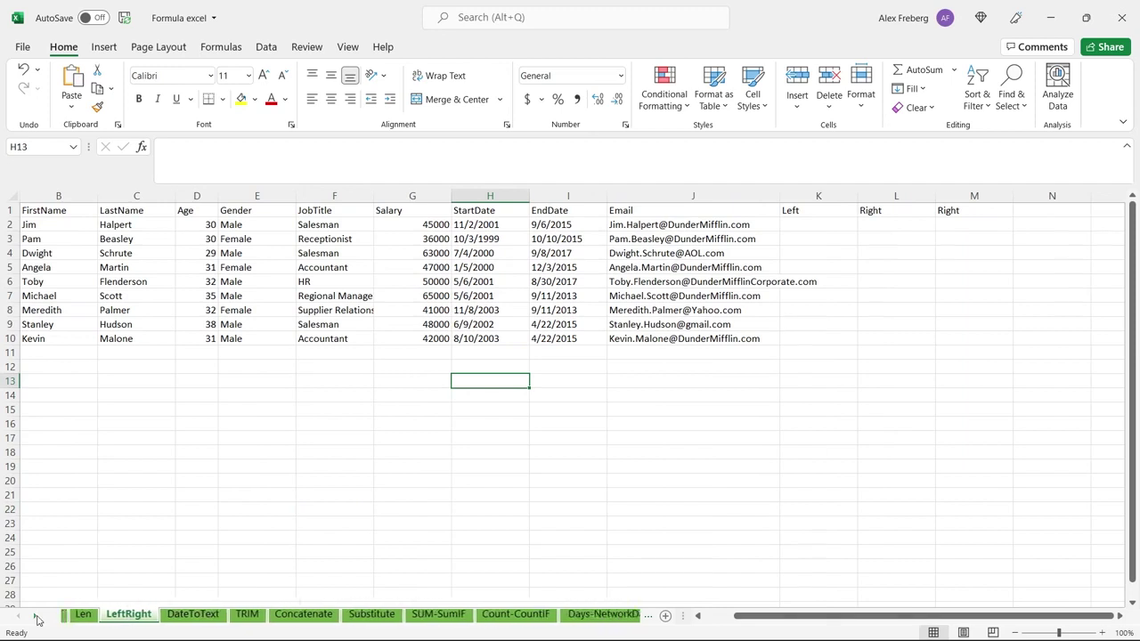
{"action": "left_click", "coordinate": [34, 615]}
{"action": "left_click", "coordinate": [20, 616]}
{"action": "left_click", "coordinate": [19, 616]}
{"action": "left_click", "coordinate": [20, 617]}
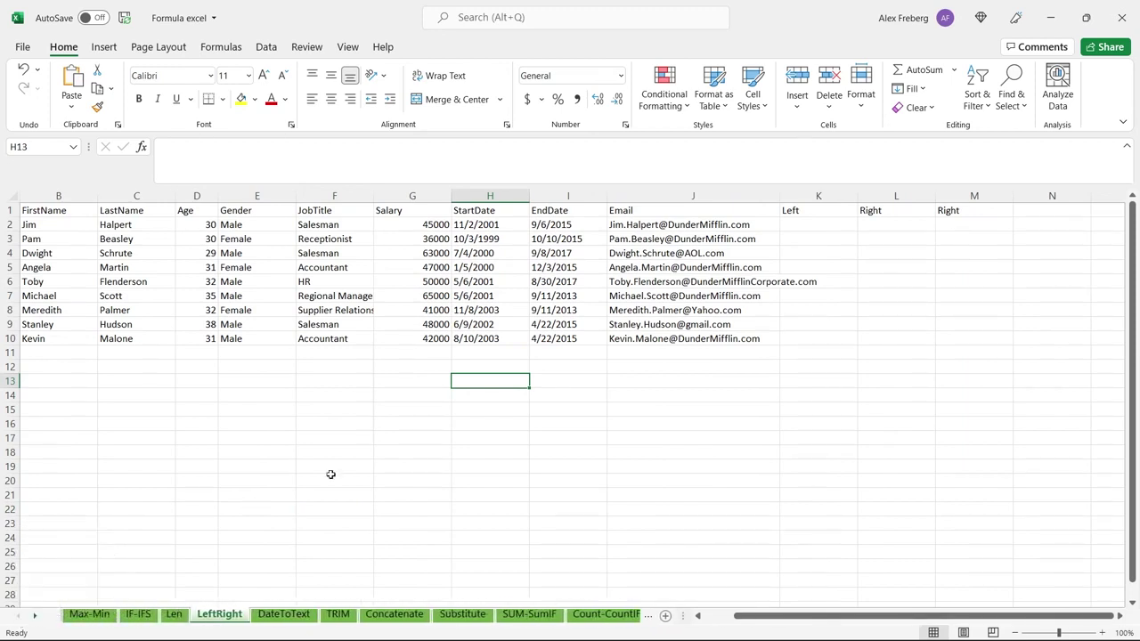
{"action": "left_click", "coordinate": [555, 369]}
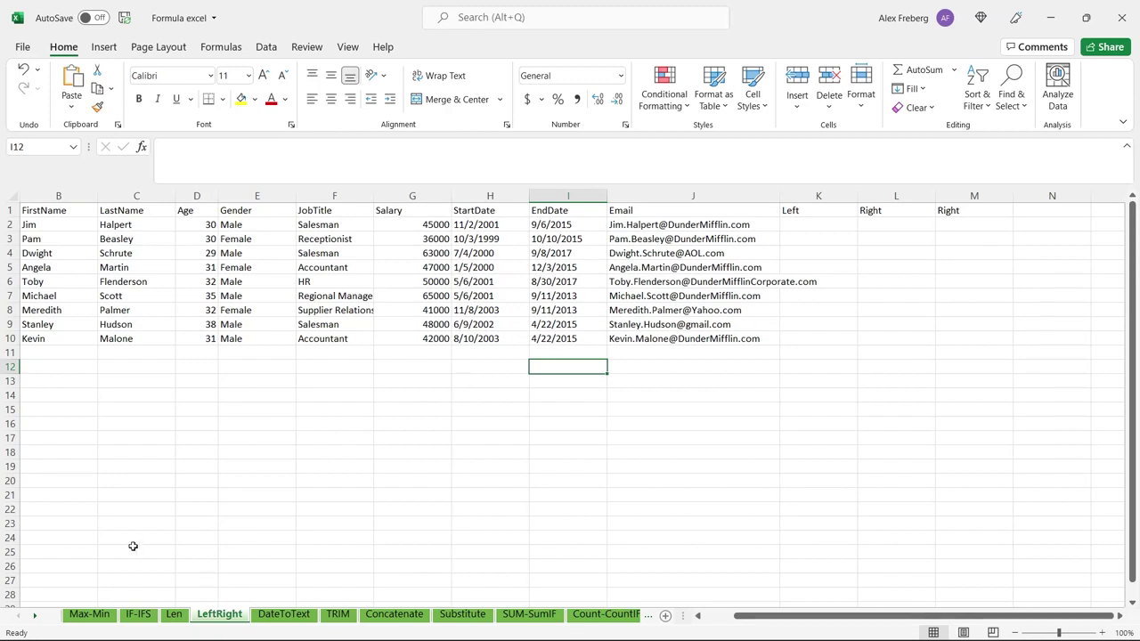
On the Max-Min sheet, enter =MAX(H2:H10) in cell J2 to find the latest start date.
{"action": "left_click", "coordinate": [89, 615]}
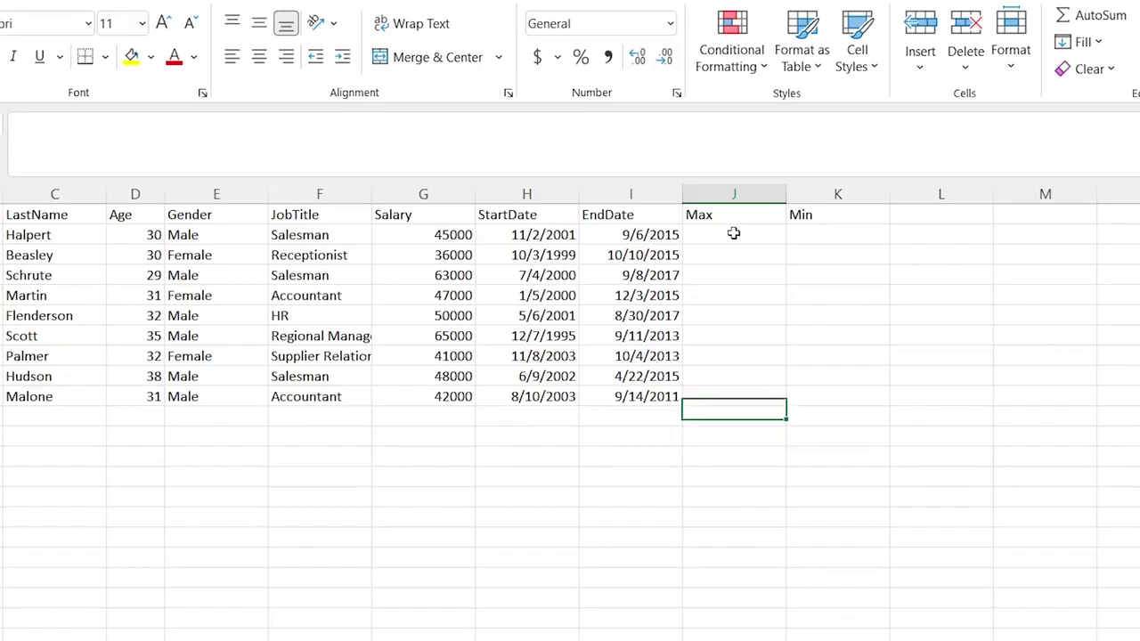
{"action": "left_click", "coordinate": [665, 224]}
{"action": "type", "text": "="}
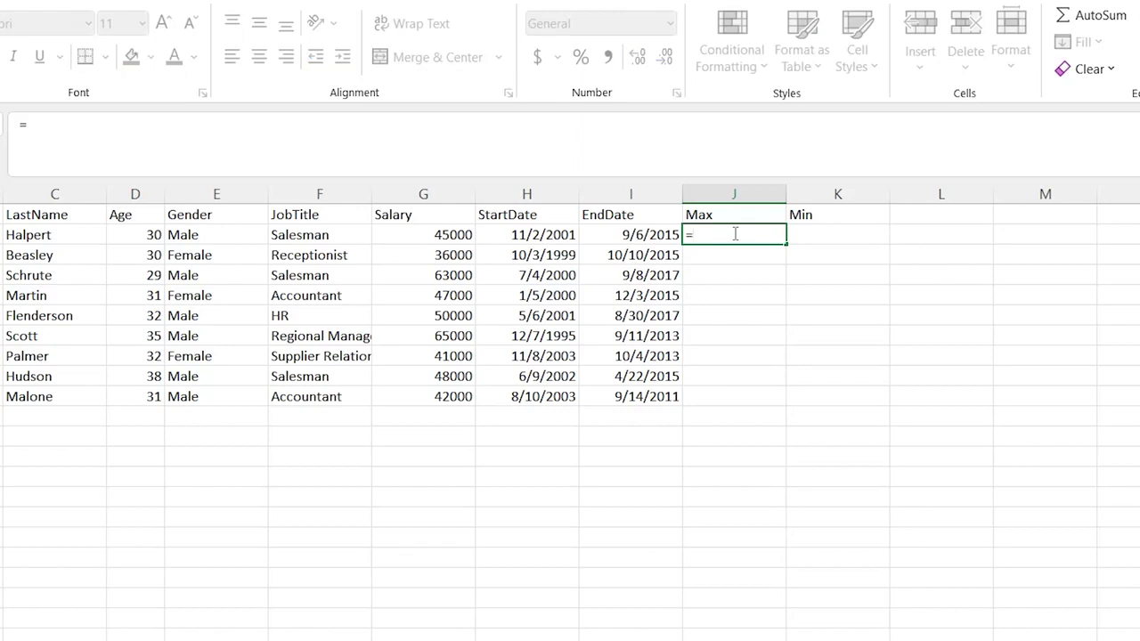
{"action": "type", "text": "Ma"}
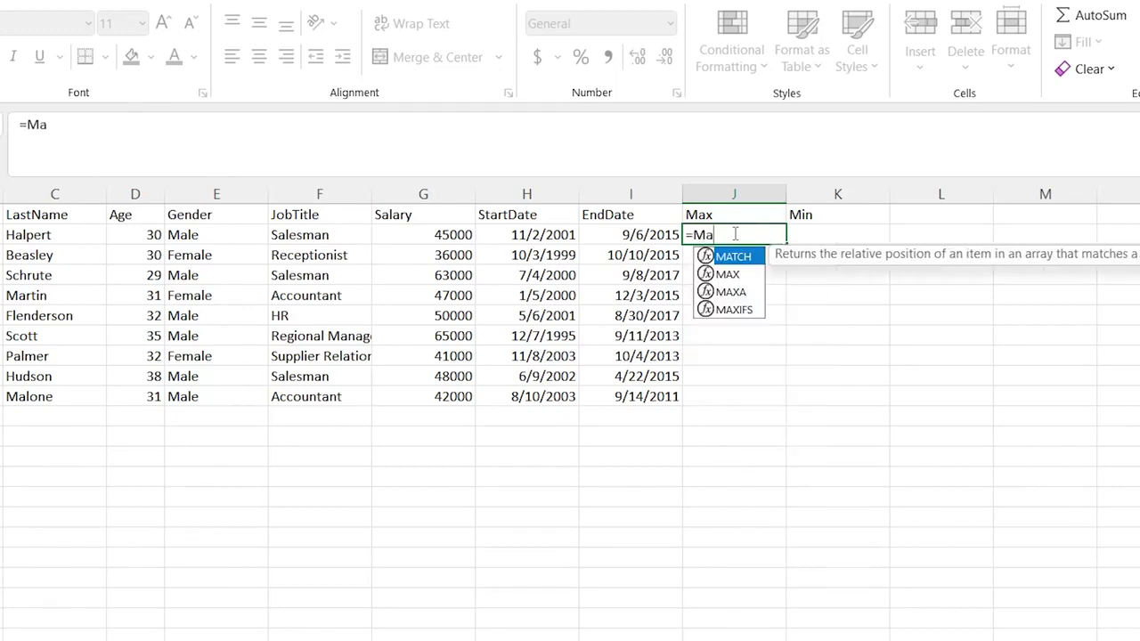
{"action": "type", "text": "x"}
{"action": "key", "text": "Tab"}
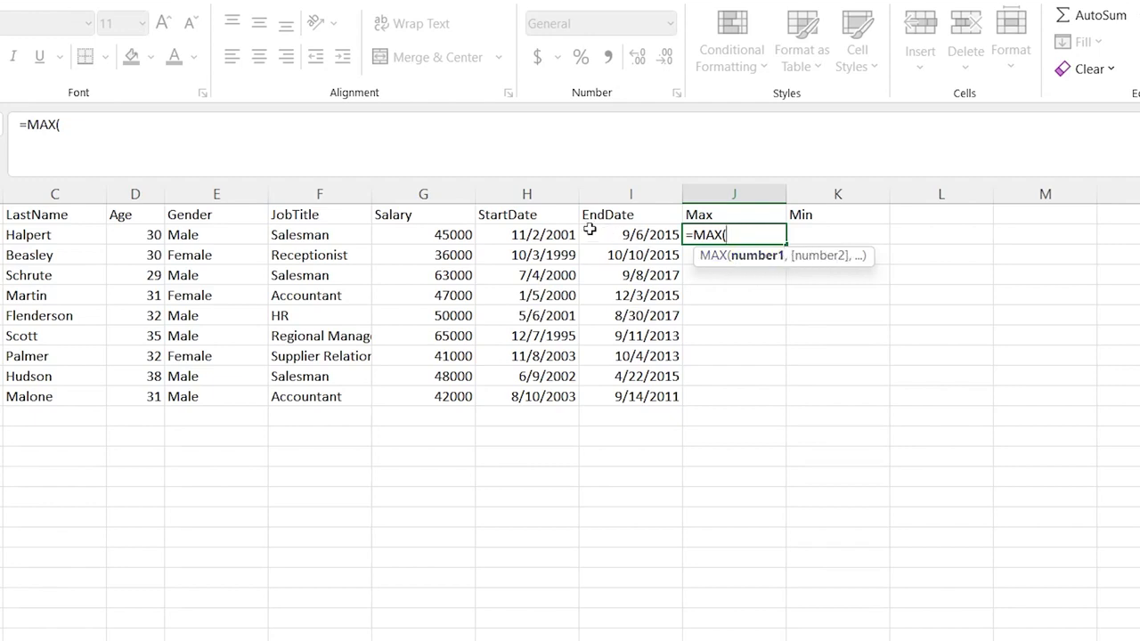
{"action": "left_click", "coordinate": [546, 234]}
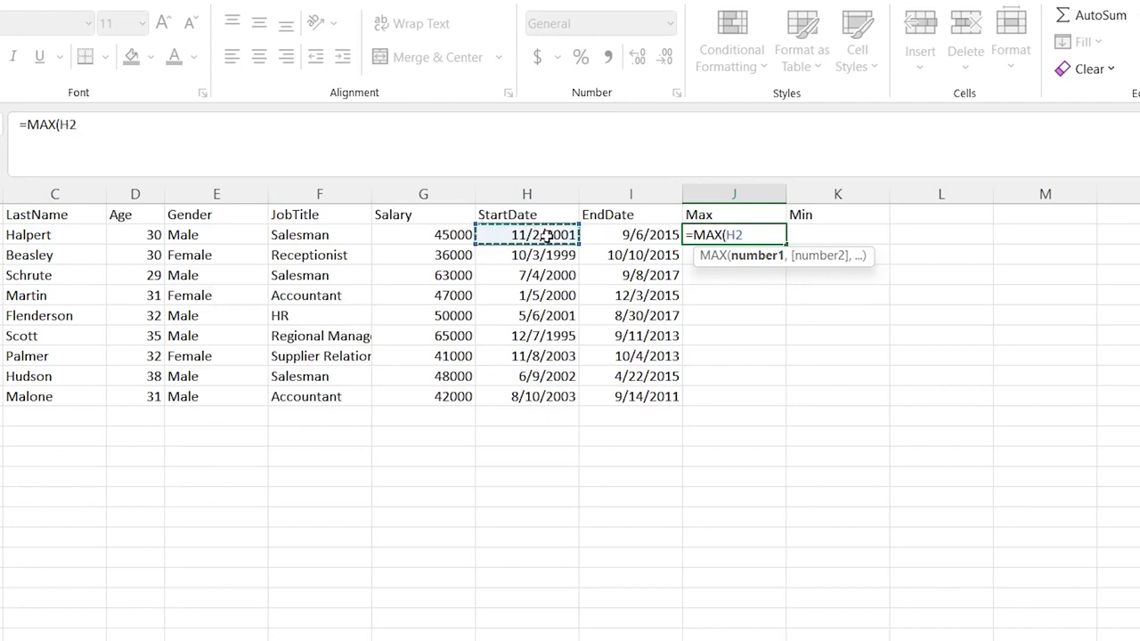
{"action": "left_click", "coordinate": [517, 397], "text": "shift"}
{"action": "type", "text": ")"}
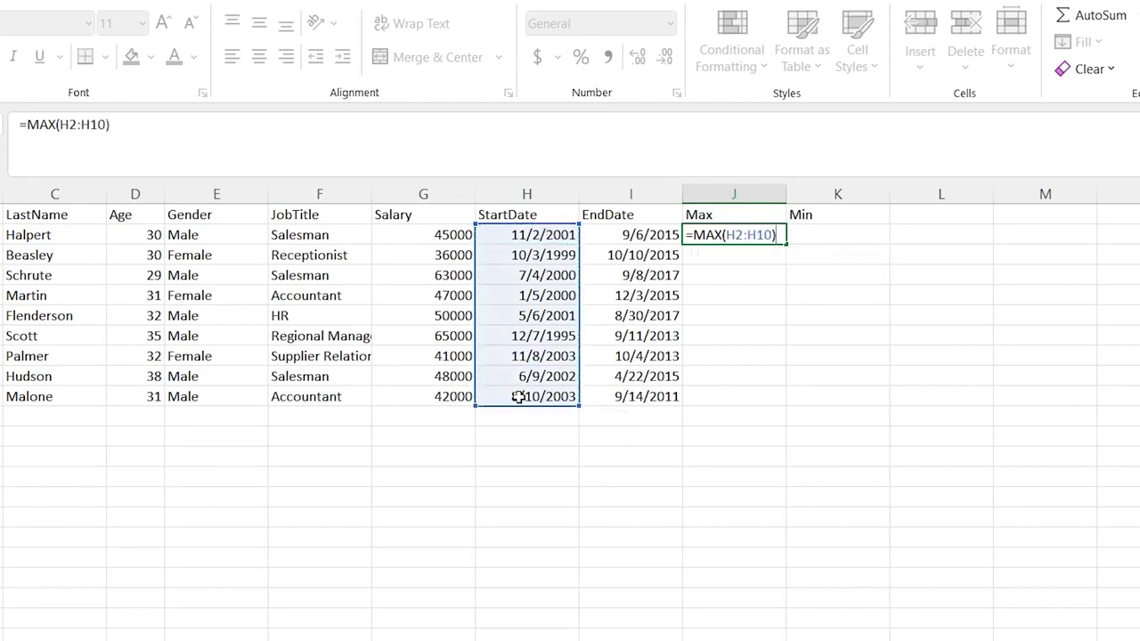
{"action": "key", "text": "Return"}
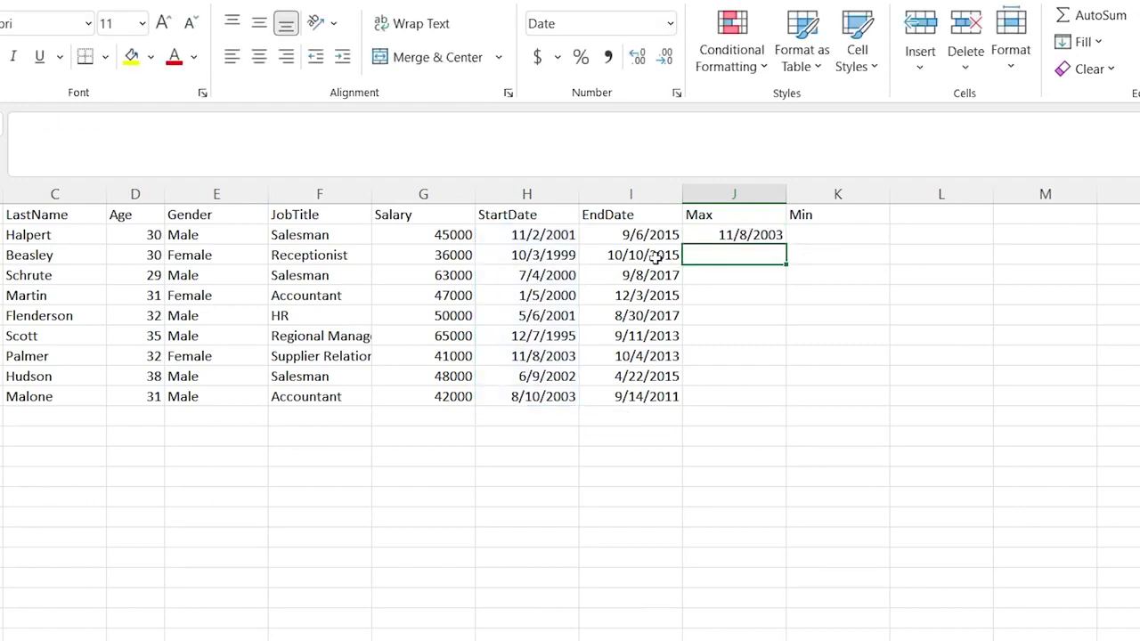
Check the result in J2 against the start dates in H2:H10.
{"action": "left_click", "coordinate": [727, 234]}
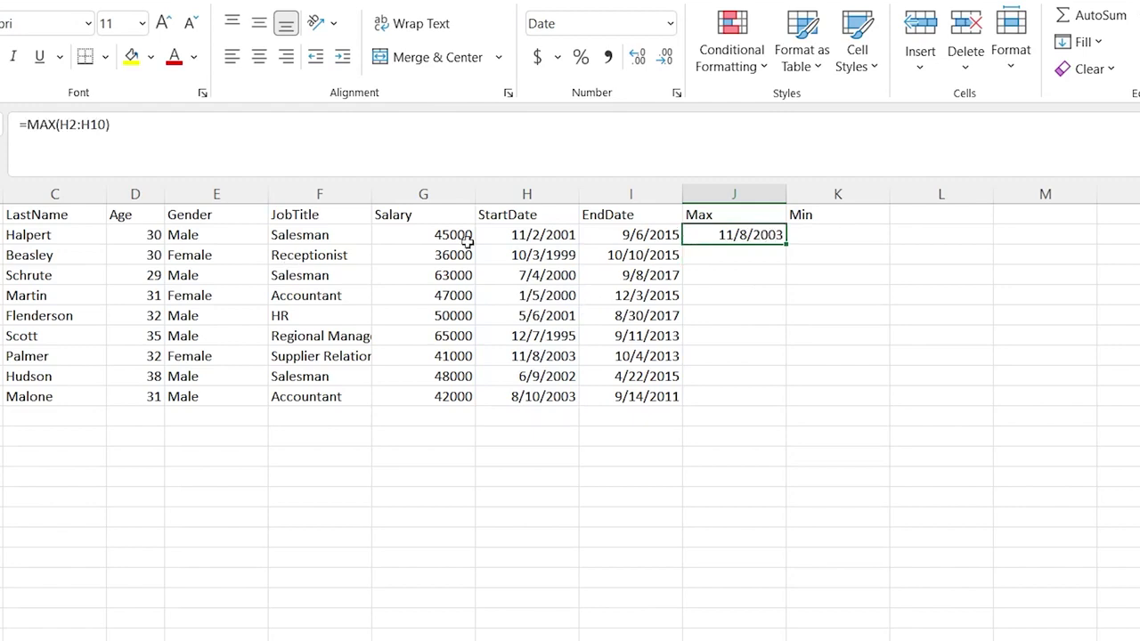
{"action": "left_click", "coordinate": [546, 216]}
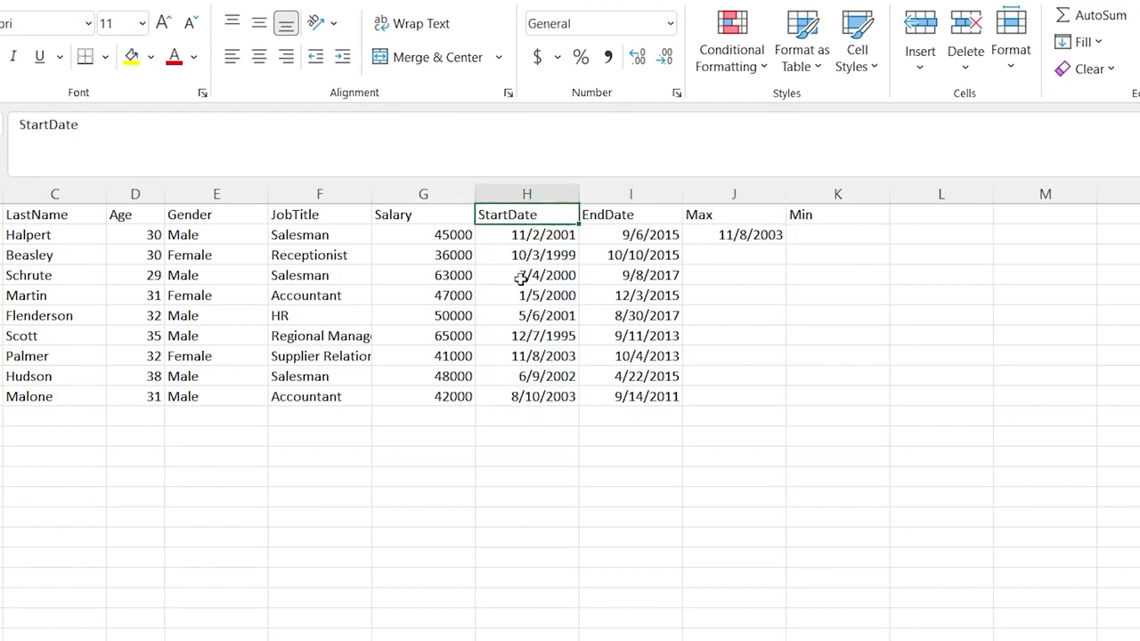
{"action": "left_click_drag", "start_coordinate": [554, 235], "coordinate": [557, 400]}
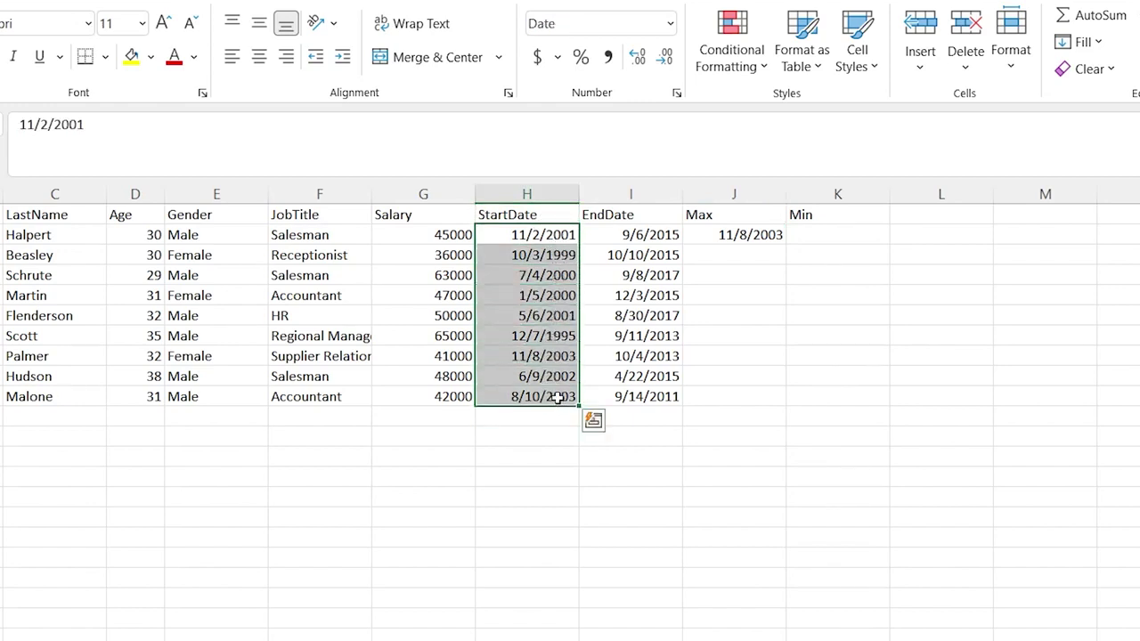
{"action": "left_click", "coordinate": [557, 401]}
{"action": "left_click", "coordinate": [551, 356]}
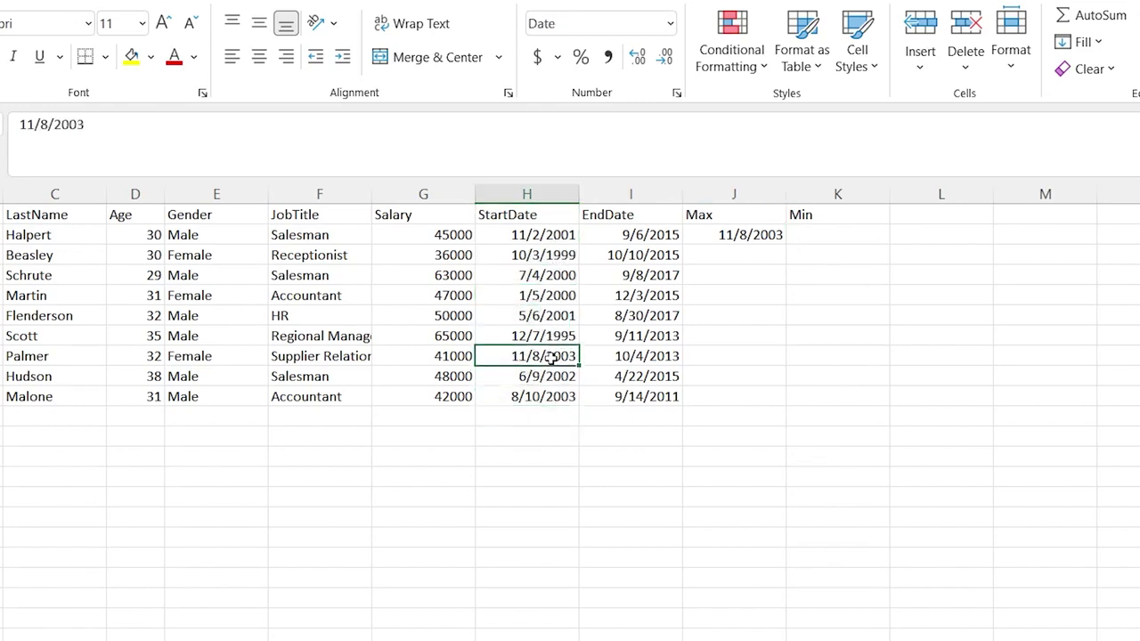
{"action": "left_click", "coordinate": [750, 233]}
Enter =MIN(H2:H10) in cell K2 and locate the earliest start date and its employee in the table.
{"action": "left_click", "coordinate": [841, 237]}
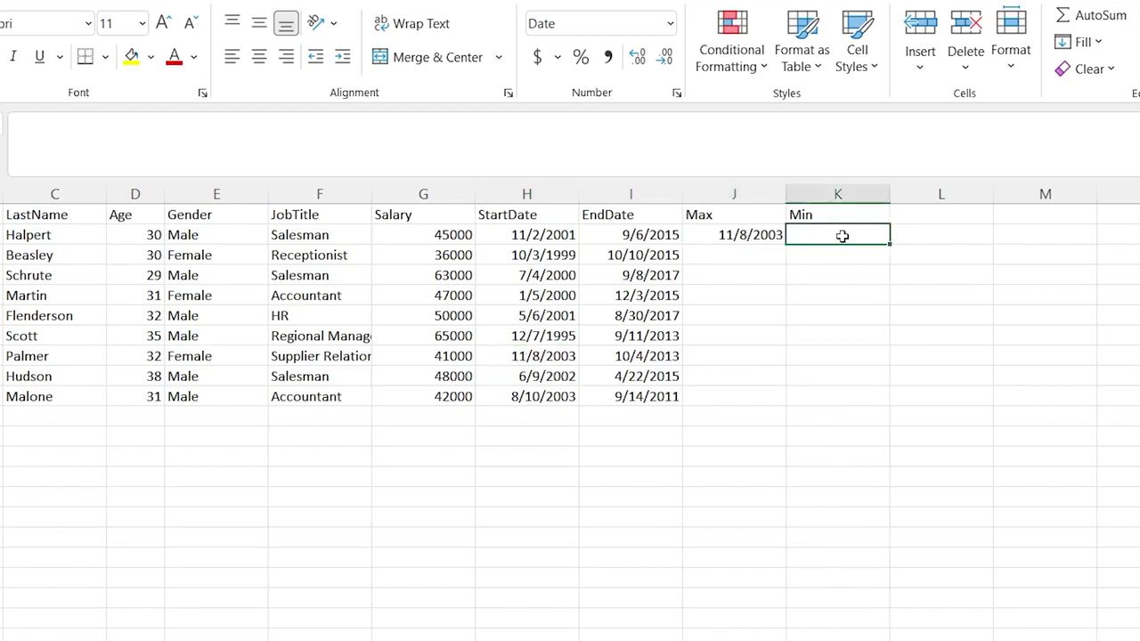
{"action": "type", "text": "="}
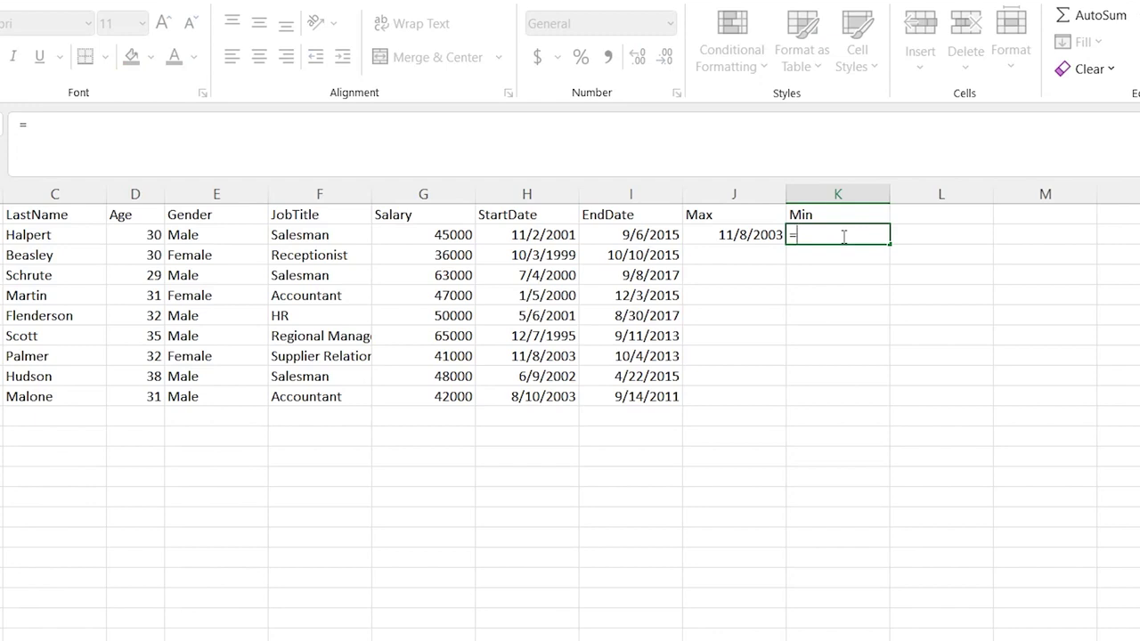
{"action": "type", "text": "MIN("}
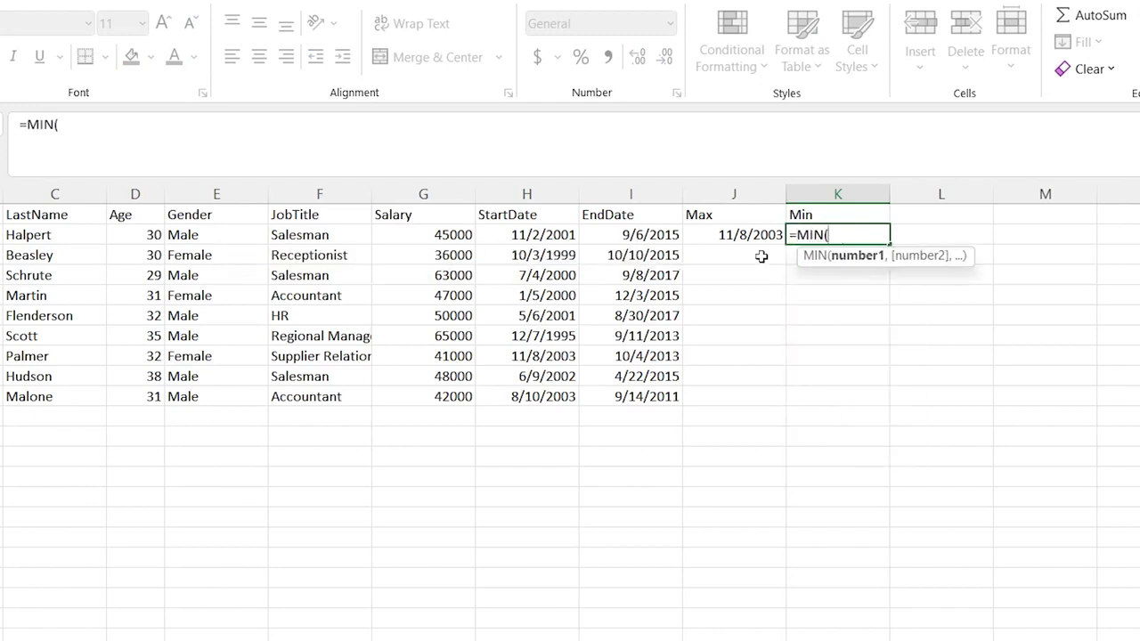
{"action": "left_click", "coordinate": [542, 235]}
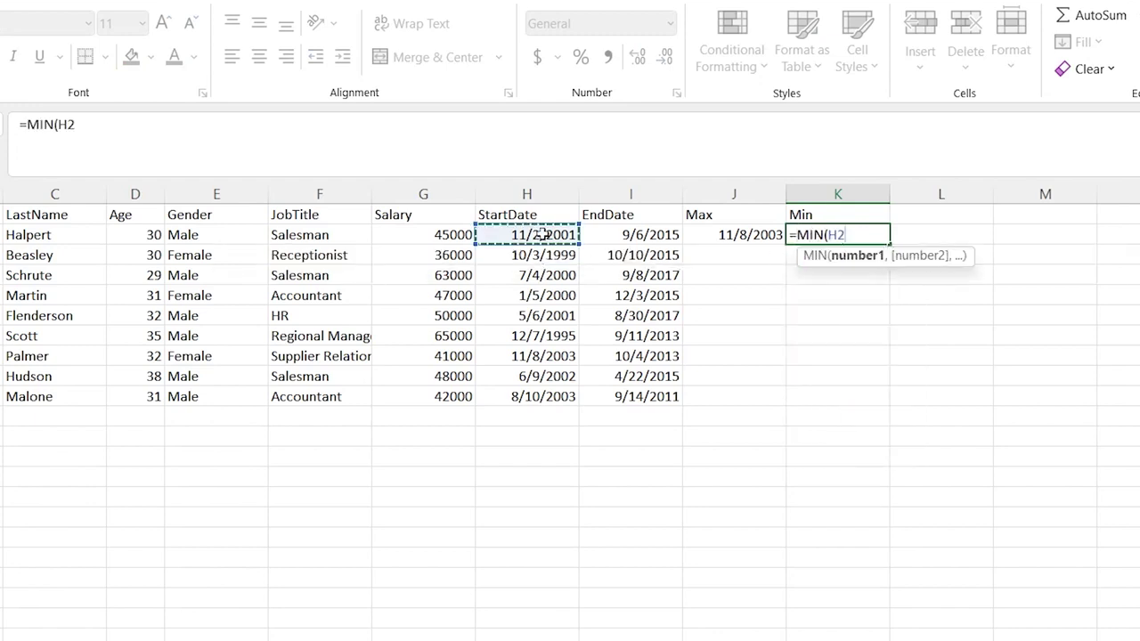
{"action": "left_click", "coordinate": [526, 396], "text": "shift"}
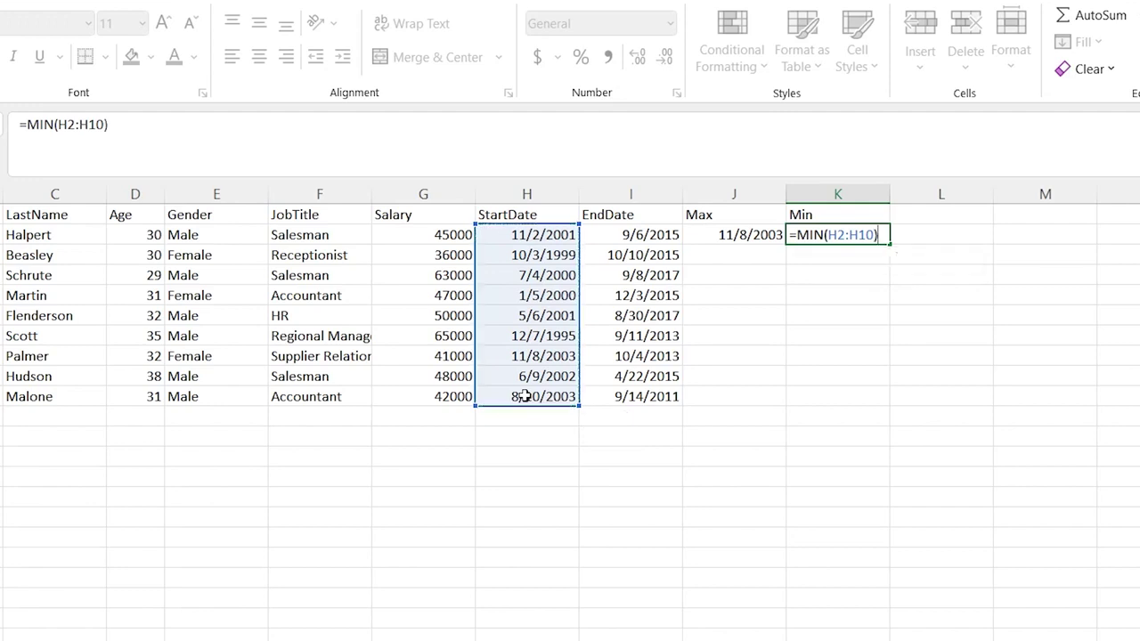
{"action": "key", "text": "Return"}
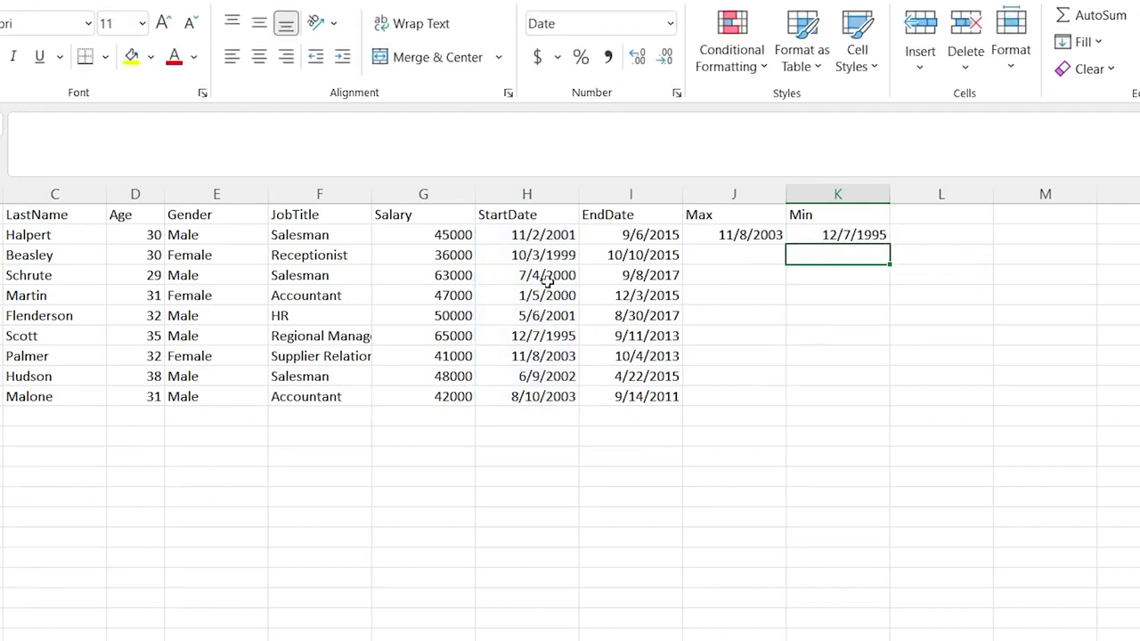
{"action": "left_click", "coordinate": [554, 339]}
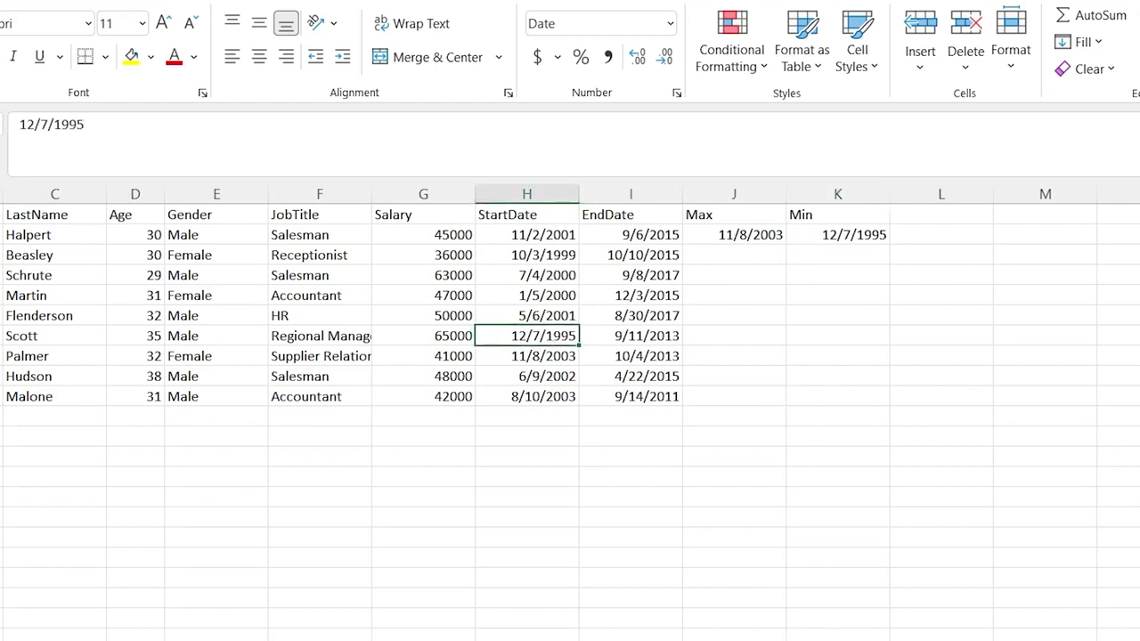
{"action": "left_click", "coordinate": [38, 328]}
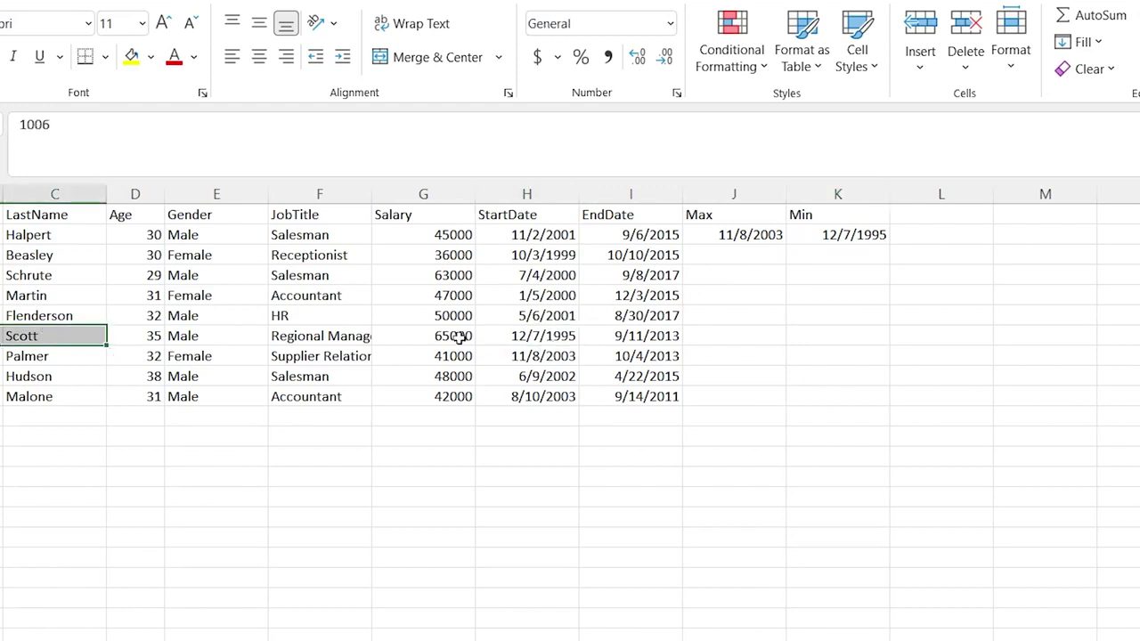
{"action": "left_click", "coordinate": [534, 335]}
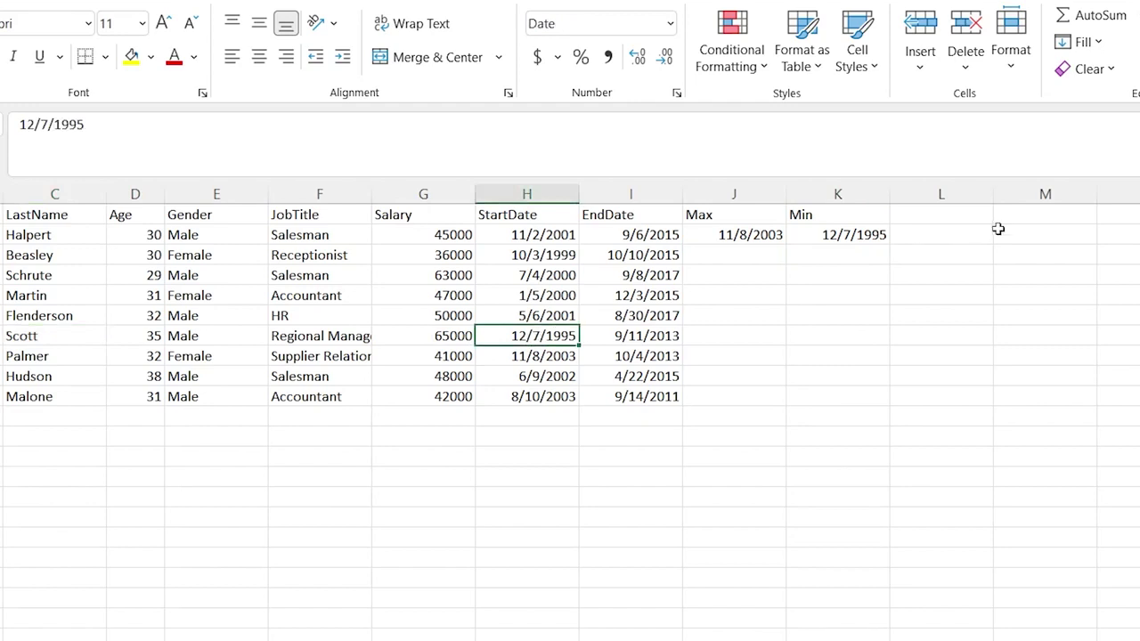
Enter =MAX(G2:G10) in cell J3 to find the highest salary.
{"action": "left_click", "coordinate": [742, 255]}
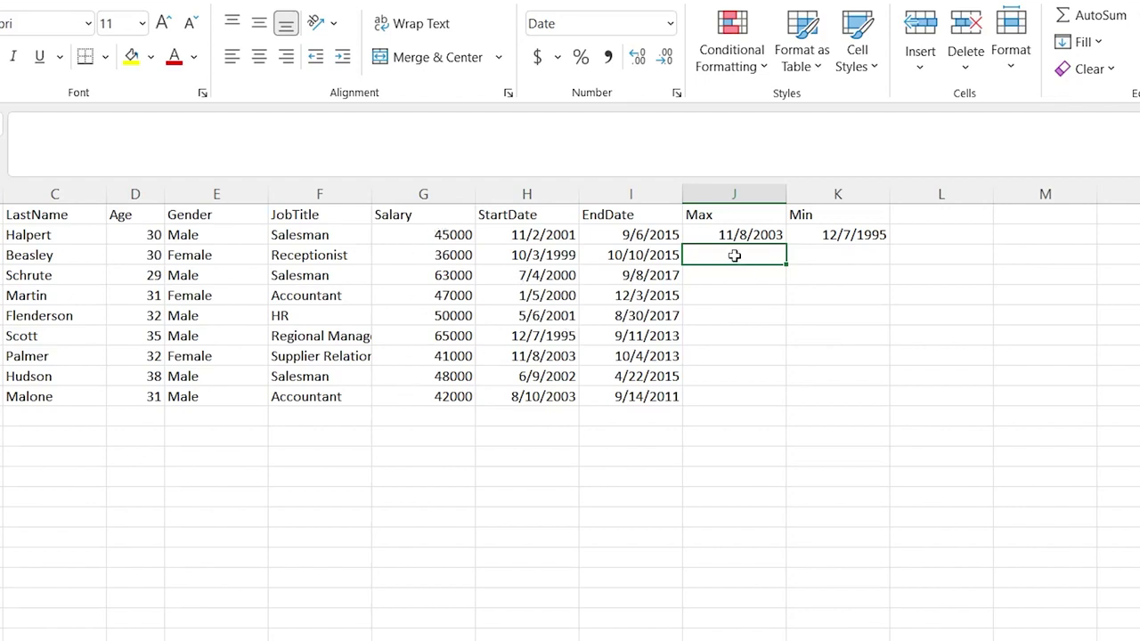
{"action": "type", "text": "="}
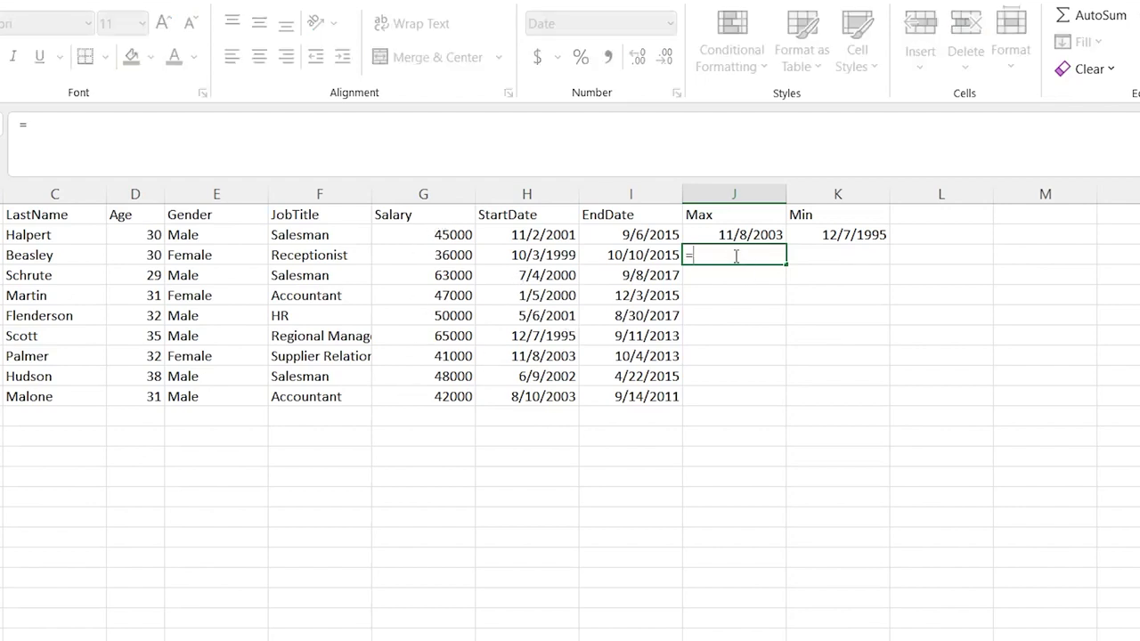
{"action": "type", "text": "MAX("}
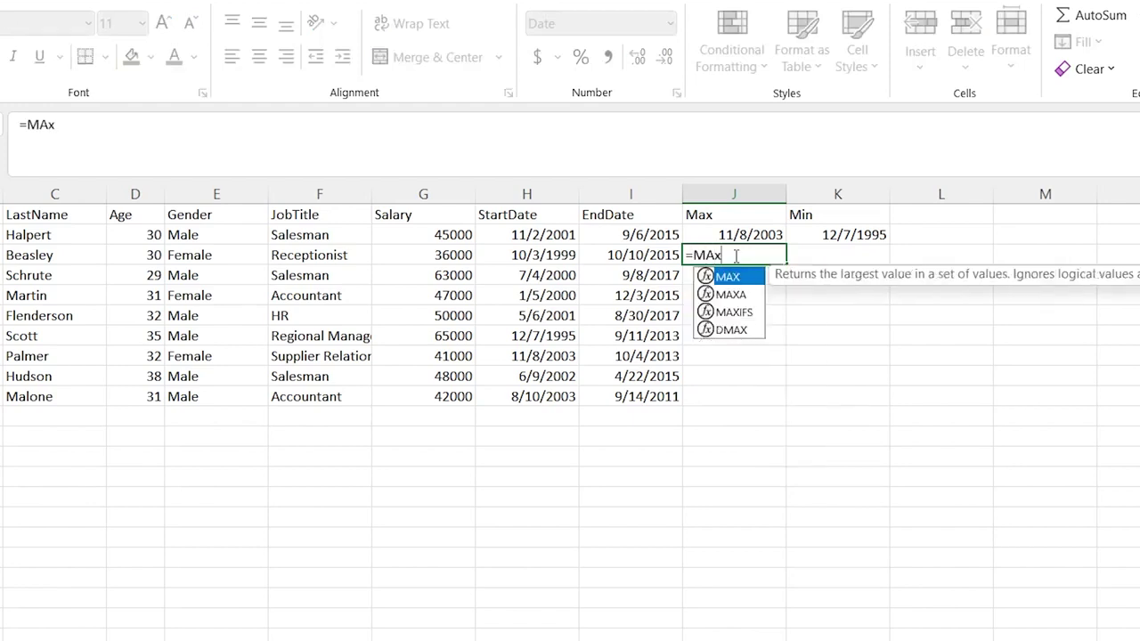
{"action": "left_click_drag", "start_coordinate": [438, 236], "coordinate": [436, 398]}
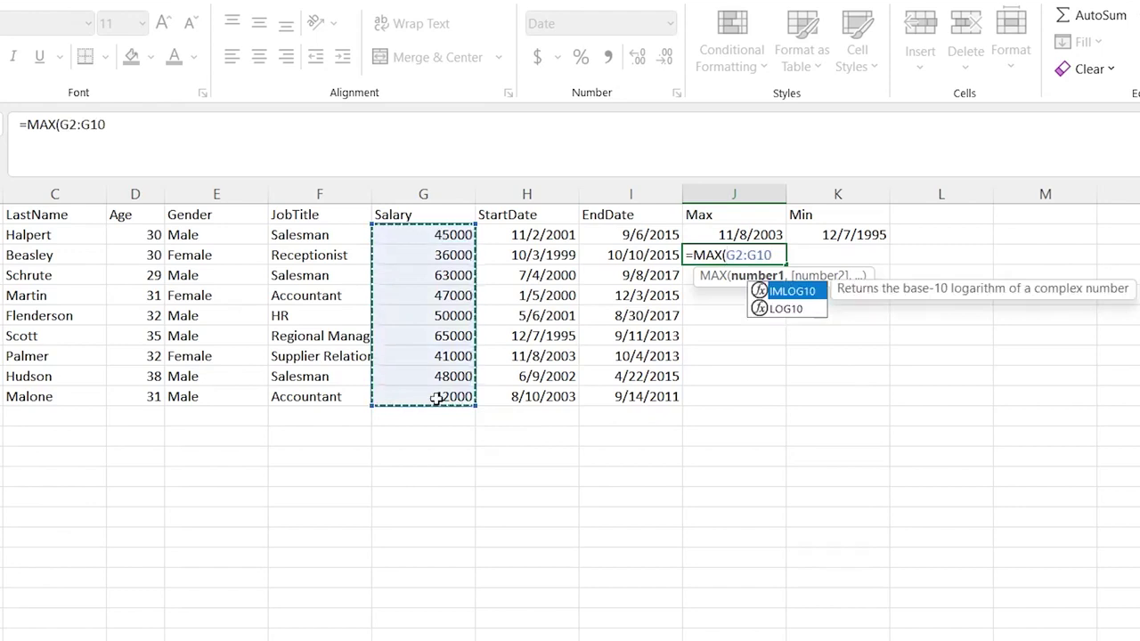
{"action": "type", "text": ")"}
{"action": "key", "text": "Return"}
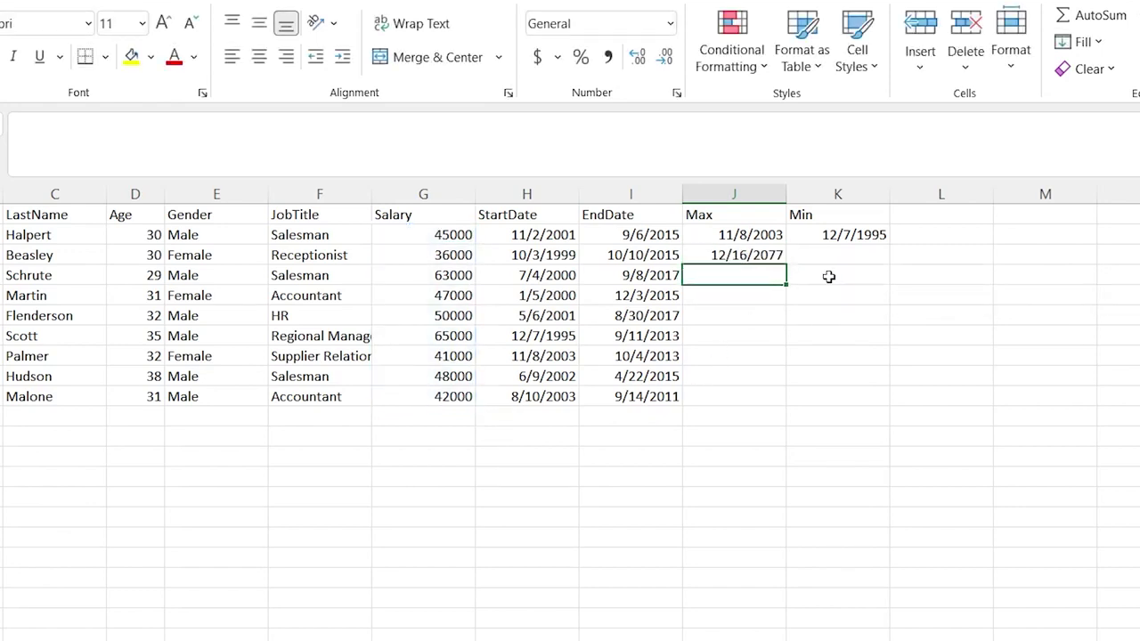
Change the number format of cell J3 to General.
{"action": "left_click", "coordinate": [735, 257]}
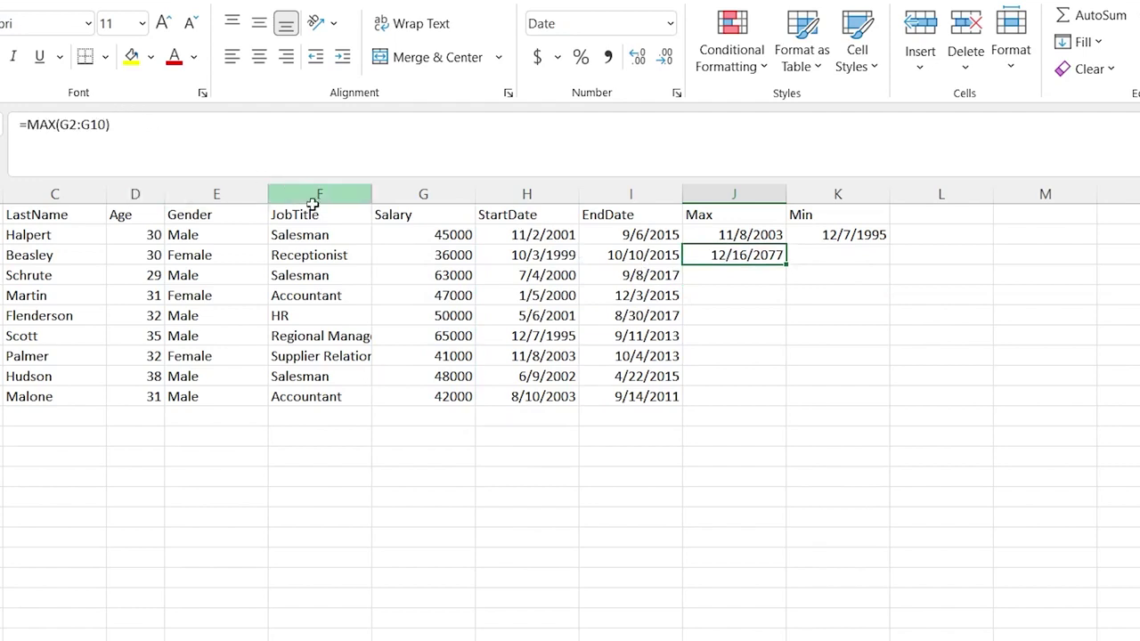
{"action": "left_click", "coordinate": [669, 27]}
{"action": "left_click", "coordinate": [670, 59]}
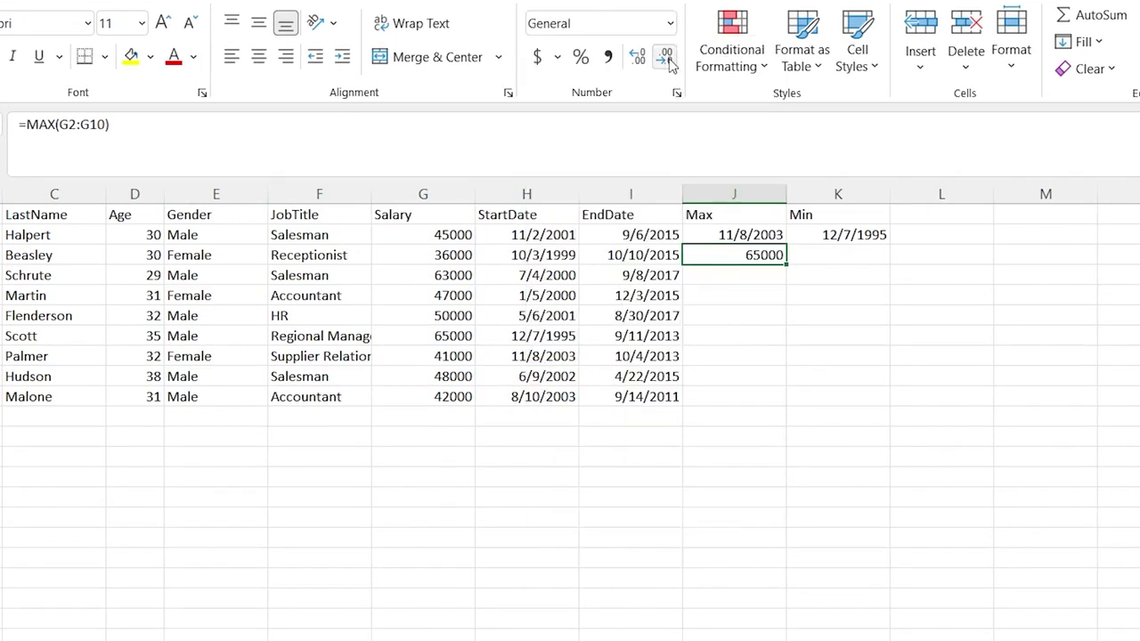
{"action": "left_click", "coordinate": [747, 286]}
{"action": "left_click", "coordinate": [757, 276]}
Set cell K3 to the General number format and enter =MIN(G2:G10) in it to find the lowest salary.
{"action": "left_click", "coordinate": [808, 255]}
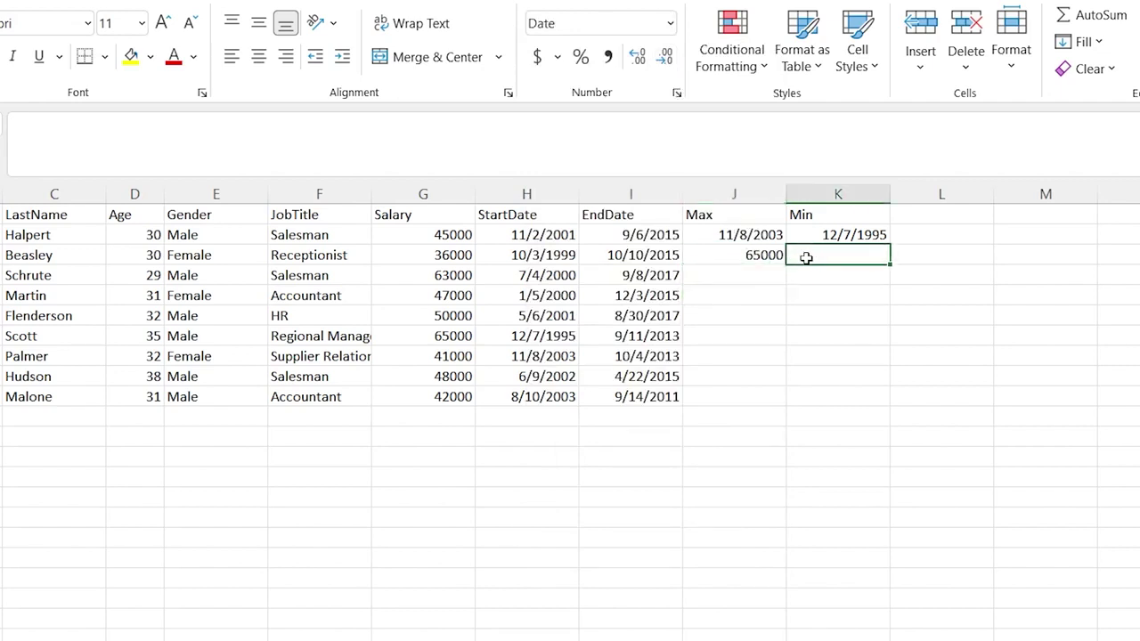
{"action": "left_click", "coordinate": [670, 29]}
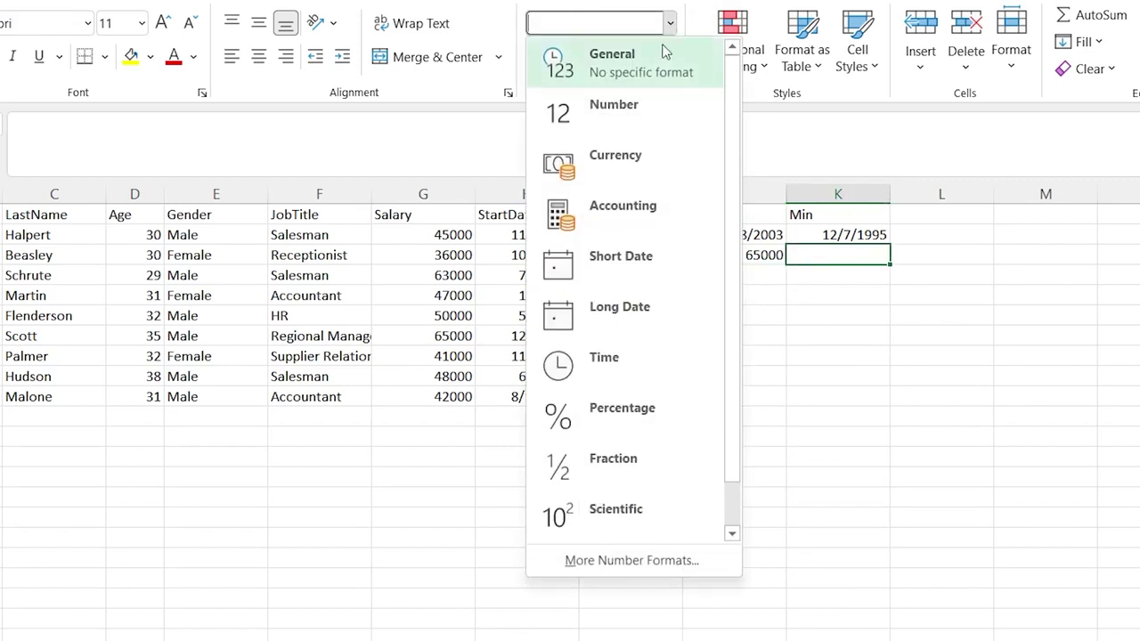
{"action": "left_click", "coordinate": [656, 63]}
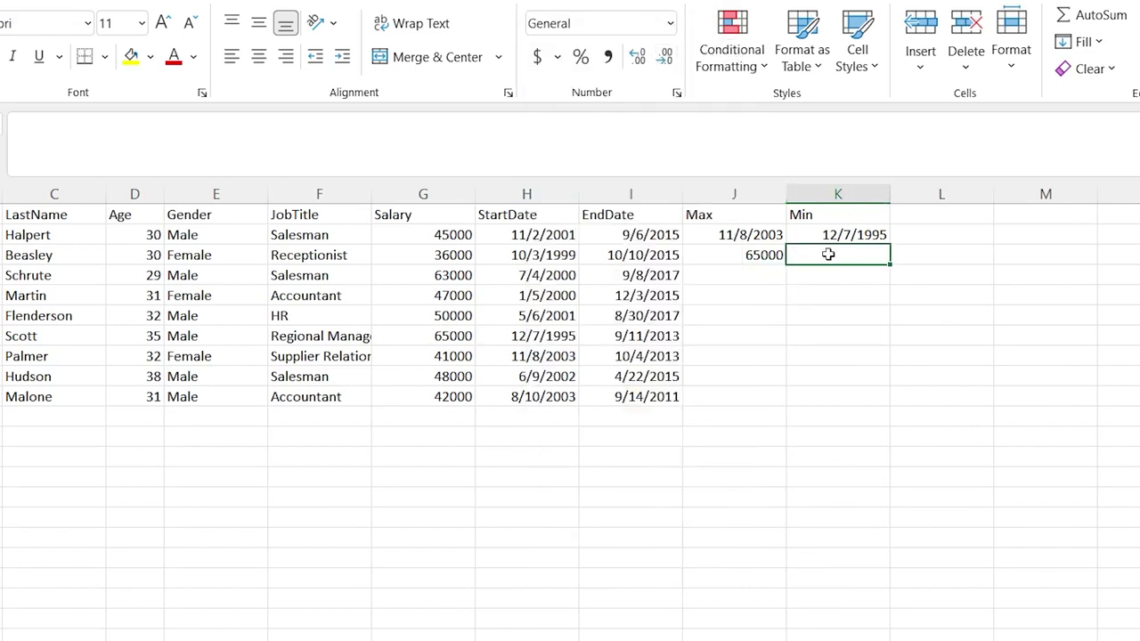
{"action": "type", "text": "=MIN("}
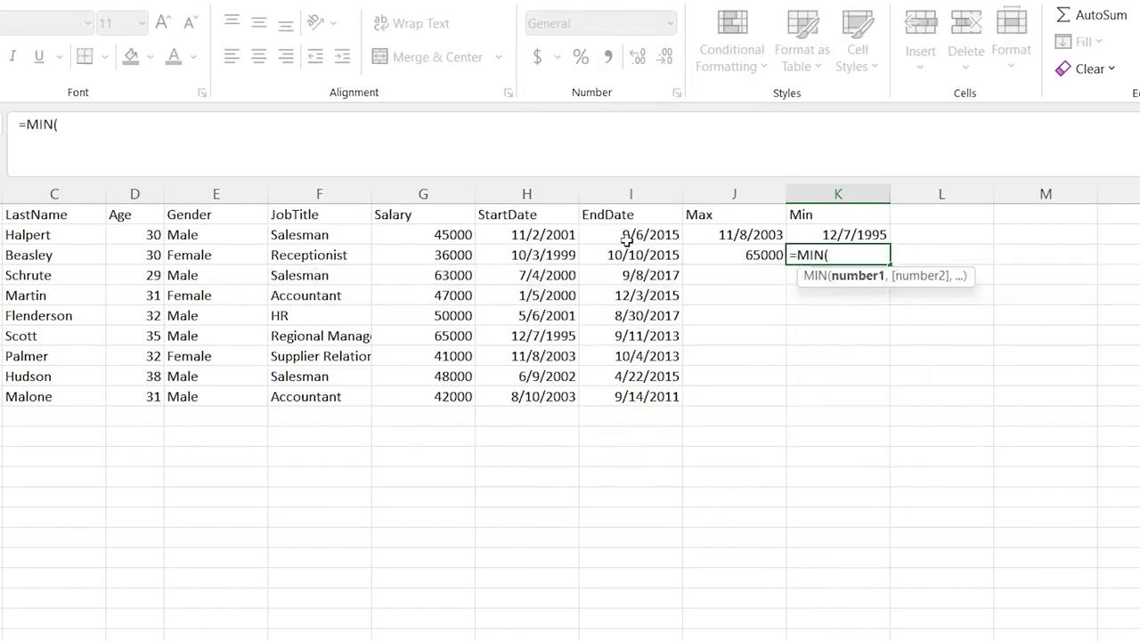
{"action": "left_click_drag", "start_coordinate": [459, 234], "coordinate": [439, 397]}
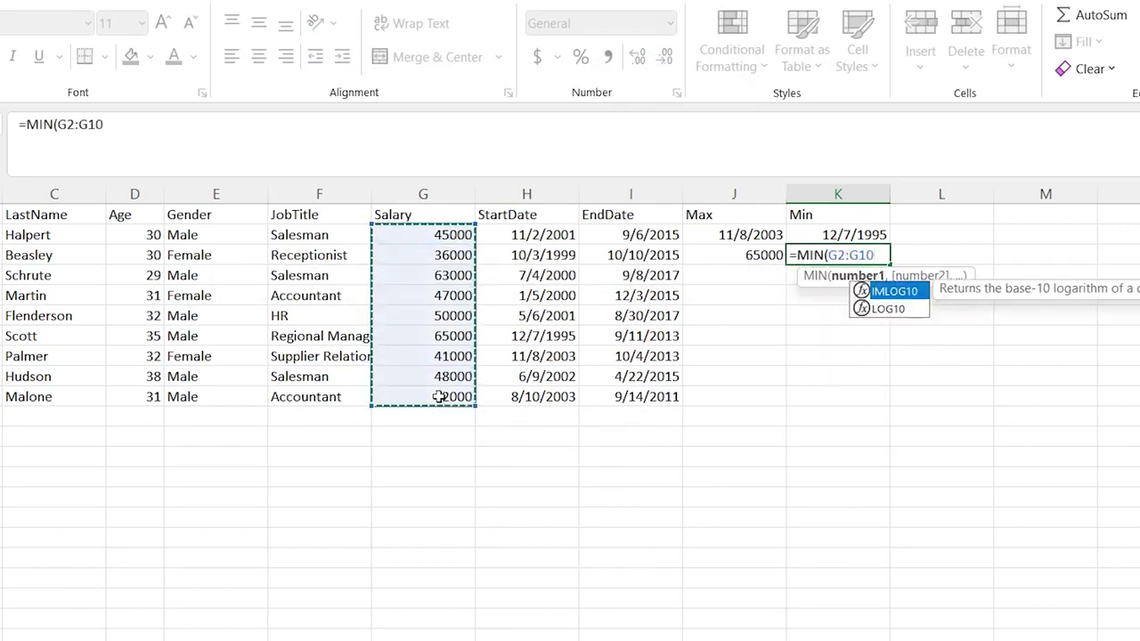
{"action": "key", "text": "Return"}
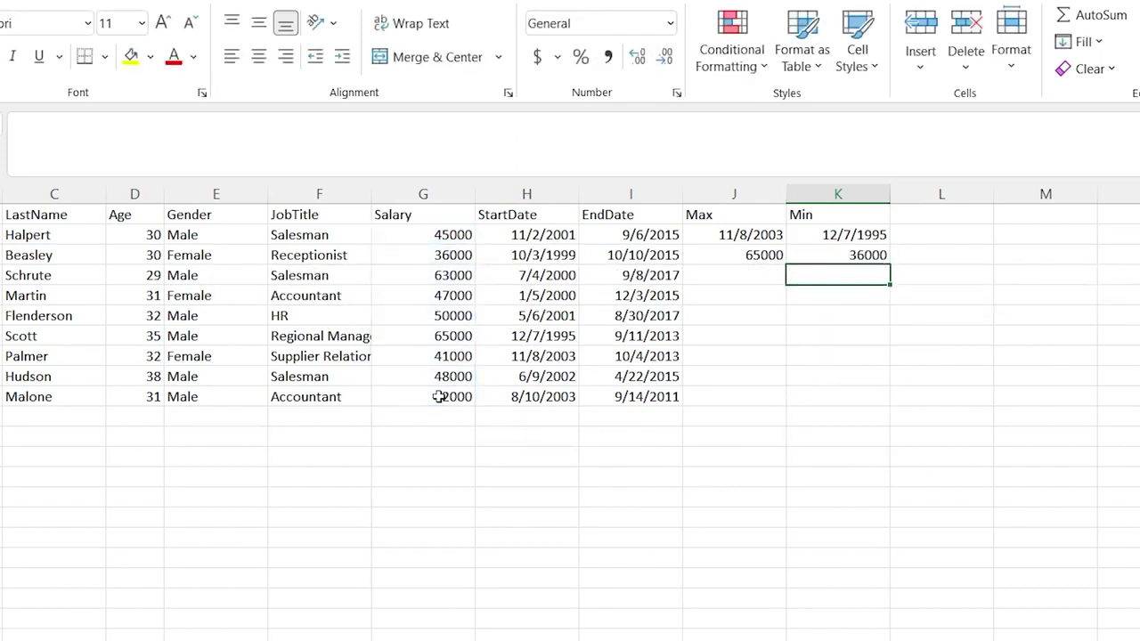
Locate the employees with the lowest and highest salaries in the table to check the results in K3 and J3.
{"action": "left_click", "coordinate": [449, 258]}
{"action": "mouse_move", "coordinate": [0, 255]}
{"action": "left_mouse_down"}
{"action": "mouse_move", "coordinate": [400, 264]}
{"action": "mouse_move", "coordinate": [452, 255]}
{"action": "left_mouse_up"}
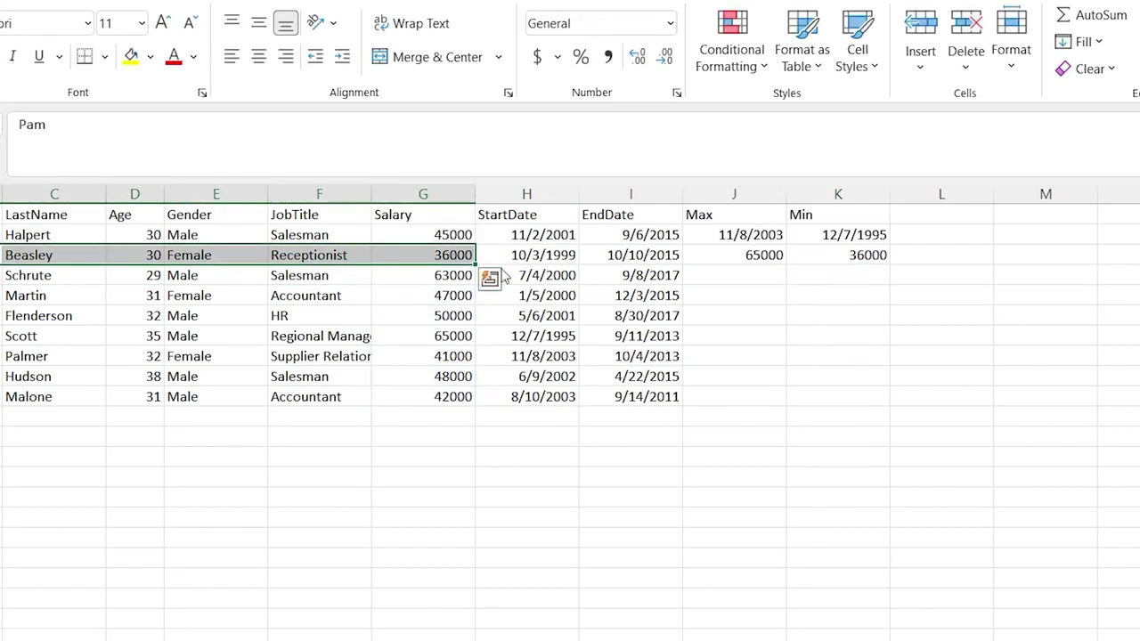
{"action": "left_click_drag", "start_coordinate": [442, 336], "coordinate": [16, 339]}
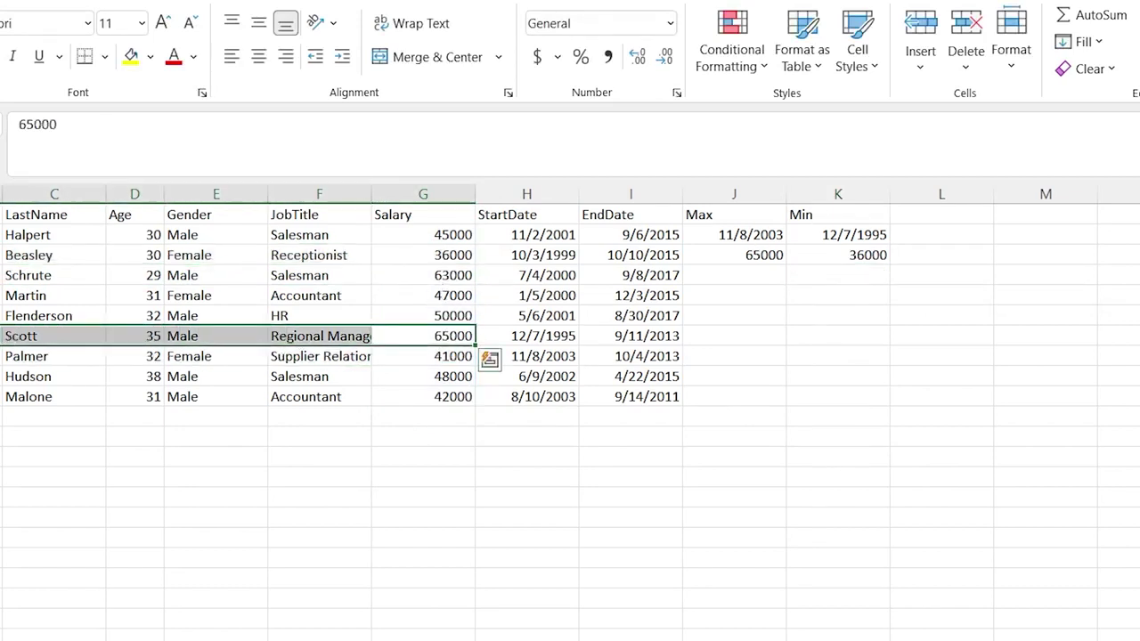
{"action": "left_click", "coordinate": [783, 316]}
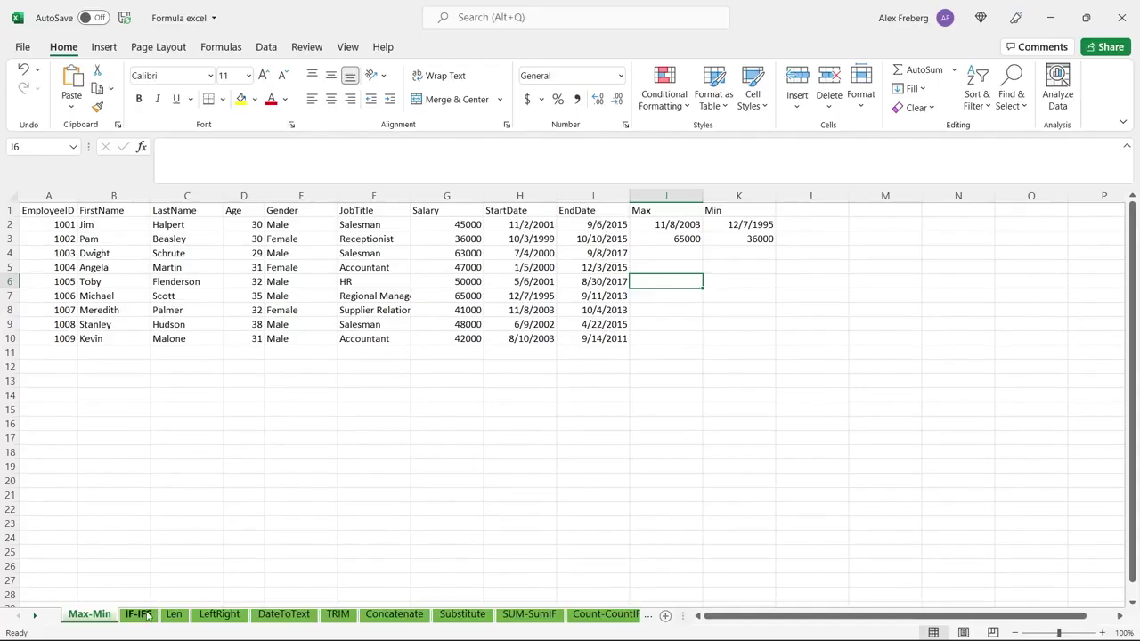
On the IF-IFS sheet, enter =IF(D2:D10 > 30, "Old", "Young") in cell J2 to classify the employees by age.
{"action": "left_click", "coordinate": [139, 615]}
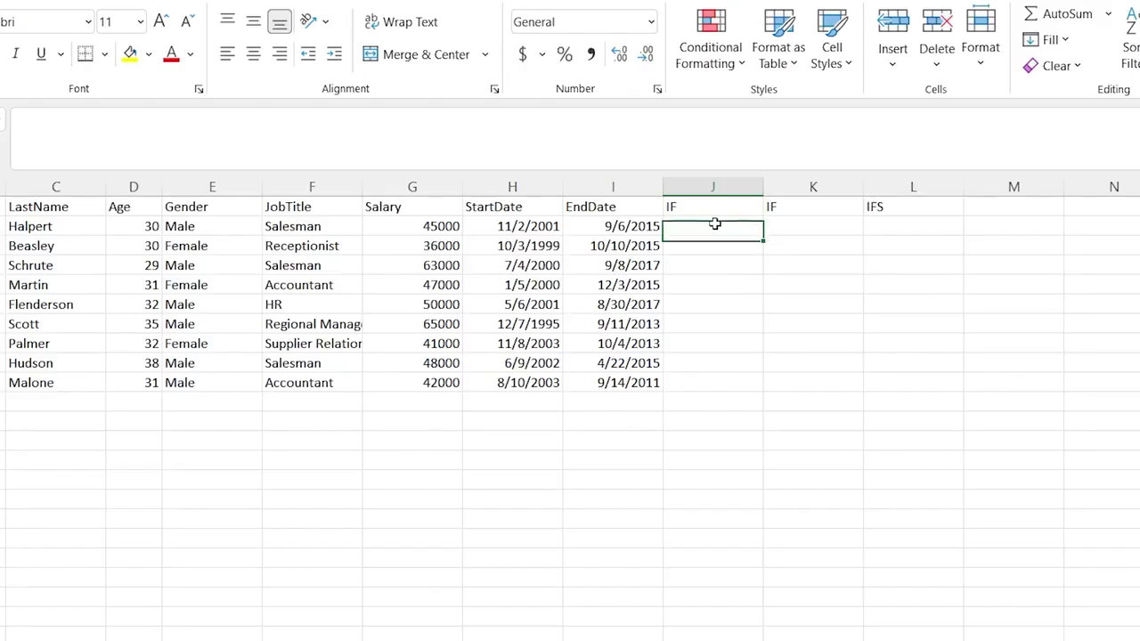
{"action": "double_click", "coordinate": [666, 224]}
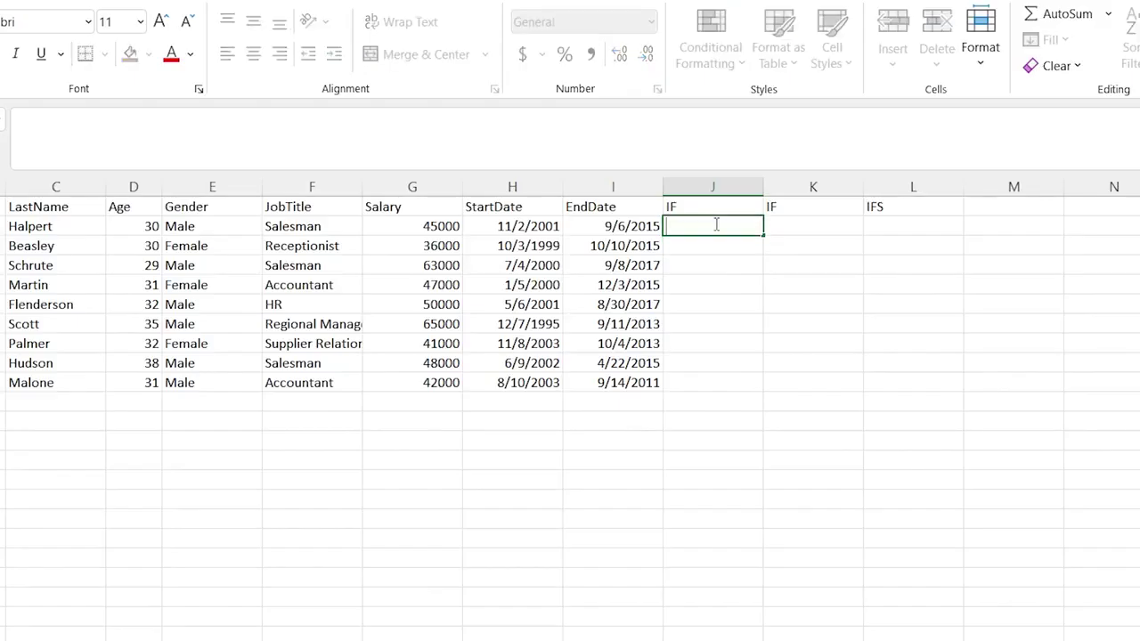
{"action": "type", "text": "=IF("}
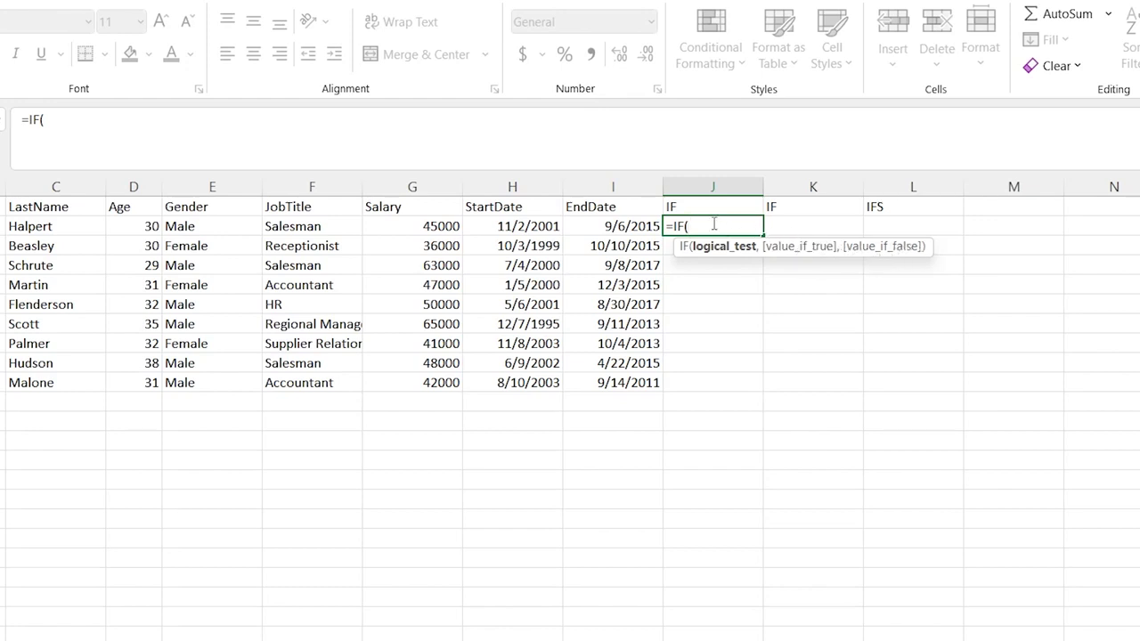
{"action": "left_click", "coordinate": [203, 228]}
{"action": "left_click", "coordinate": [134, 223]}
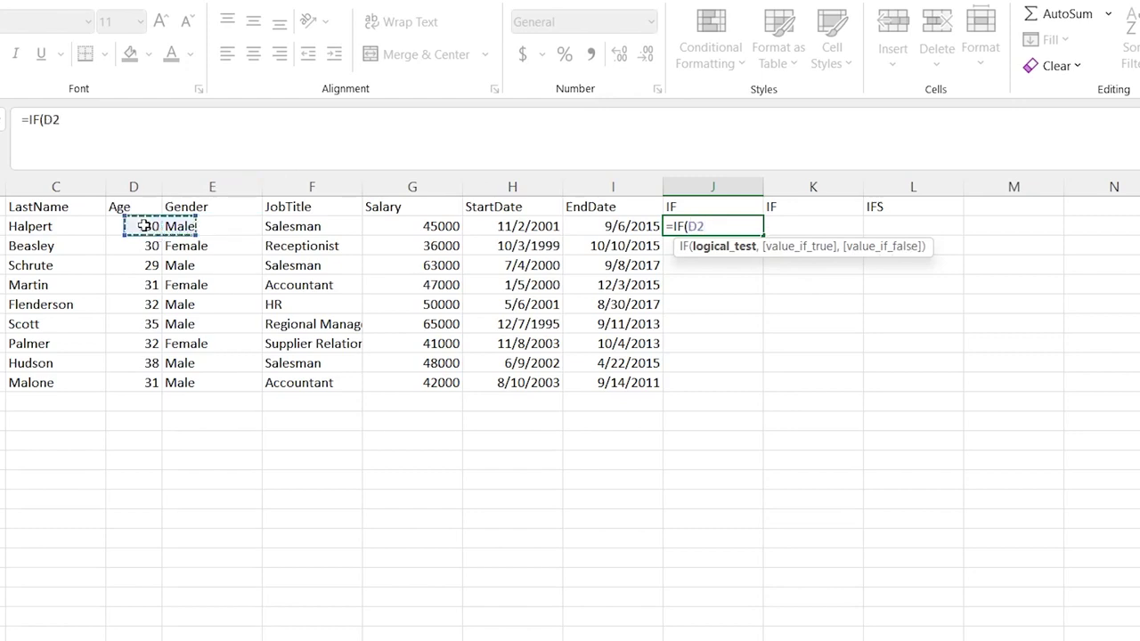
{"action": "left_click", "coordinate": [140, 380], "text": "shift"}
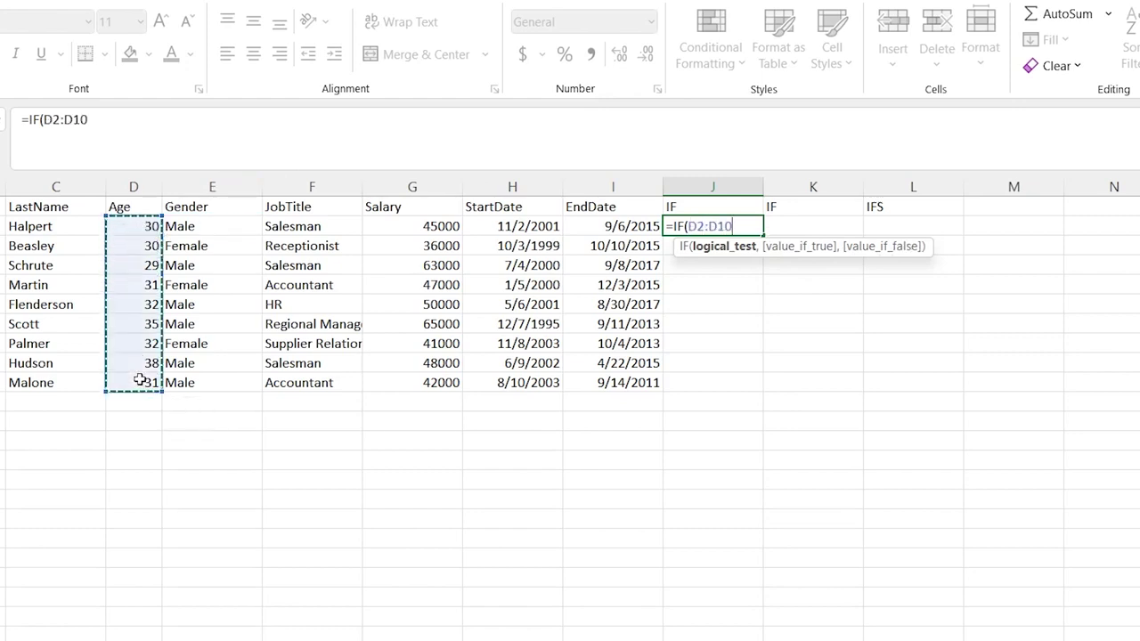
{"action": "left_click", "coordinate": [740, 224]}
{"action": "type", "text": ">"}
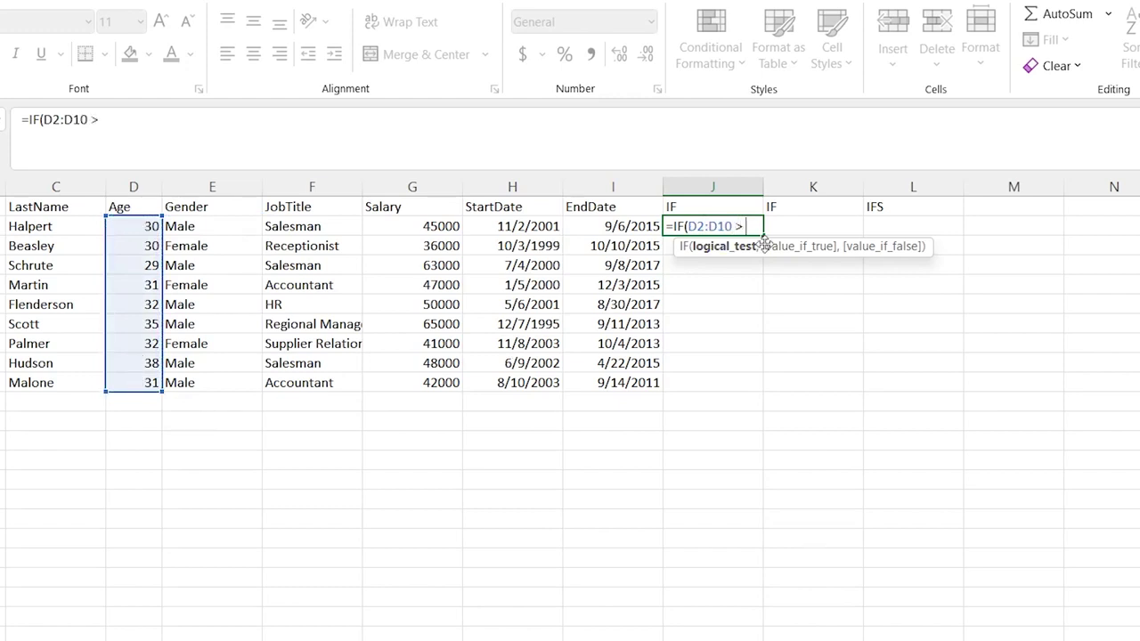
{"action": "type", "text": " 30,"}
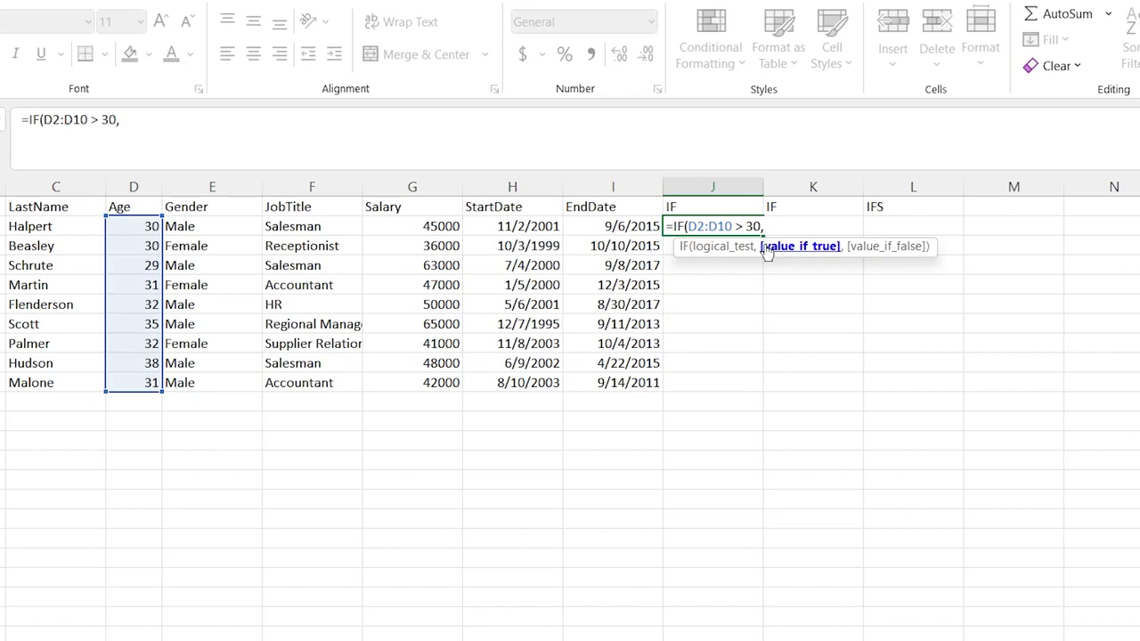
{"action": "type", "text": " \"Old\","}
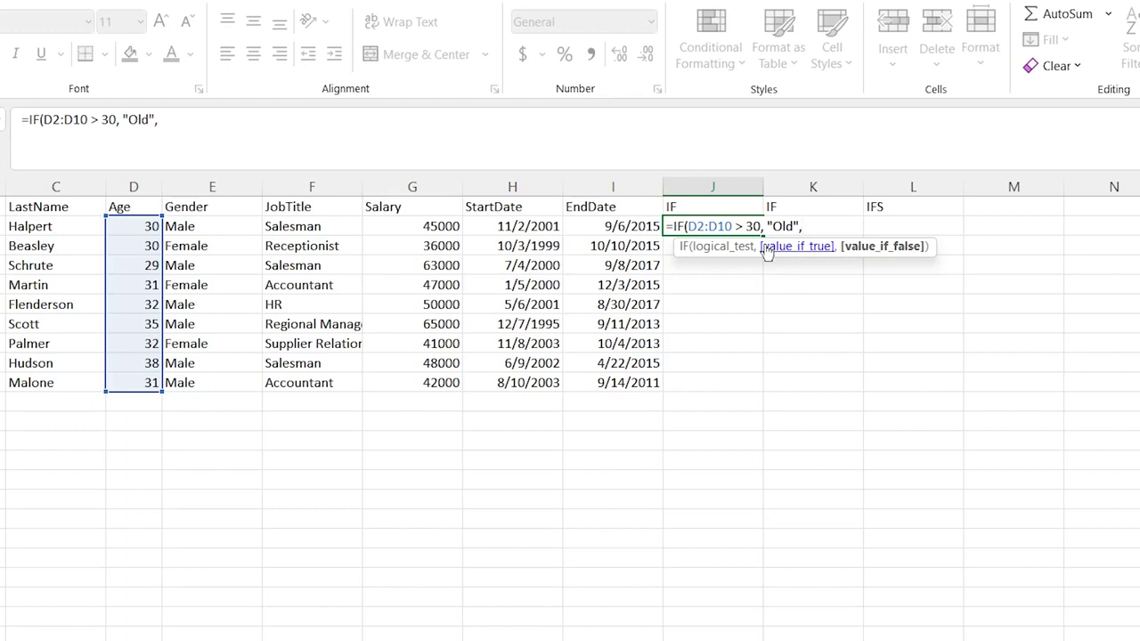
{"action": "type", "text": "\"Young\""}
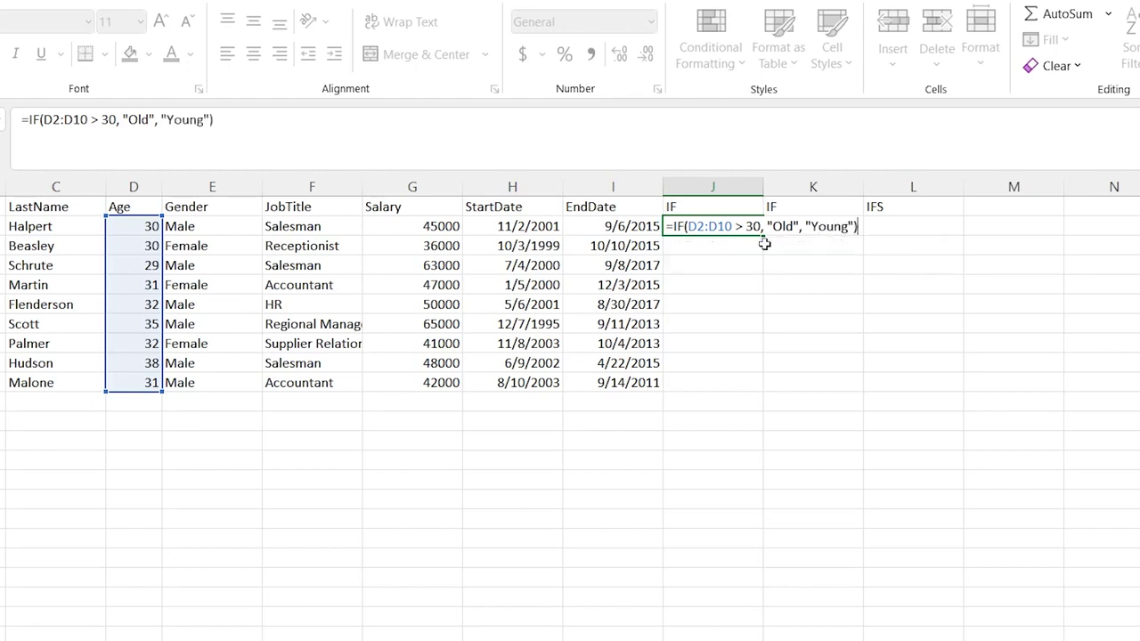
{"action": "key", "text": "Return"}
{"action": "left_click", "coordinate": [716, 433]}
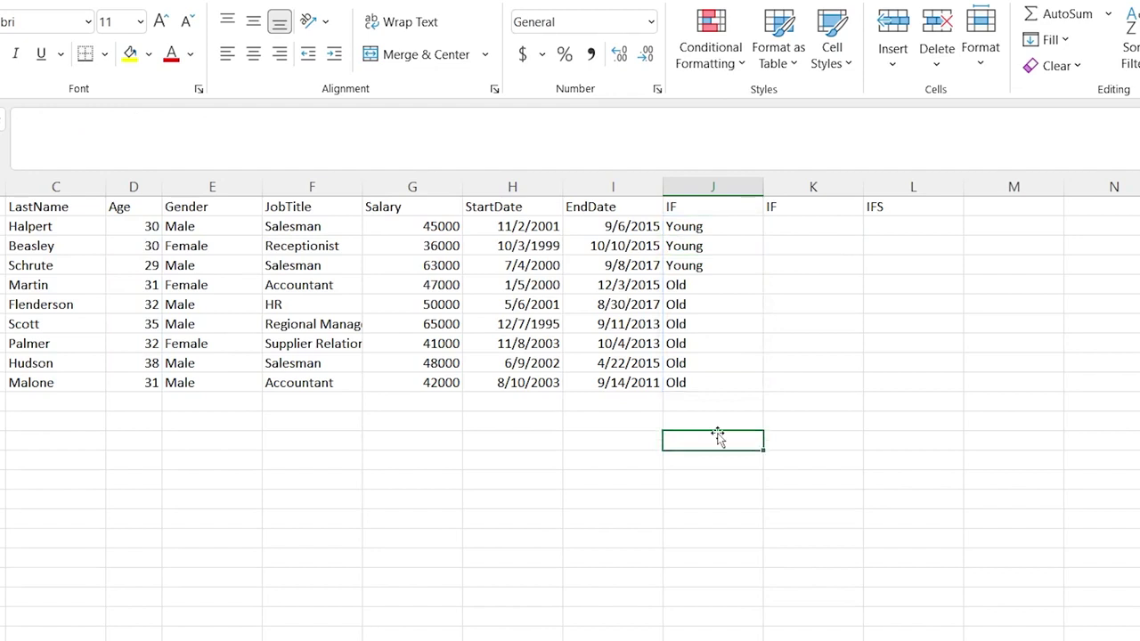
Compare the results in J2:J4 with the ages in D2:D4 and review the IF formula in J2.
{"action": "left_click_drag", "start_coordinate": [714, 226], "coordinate": [714, 263]}
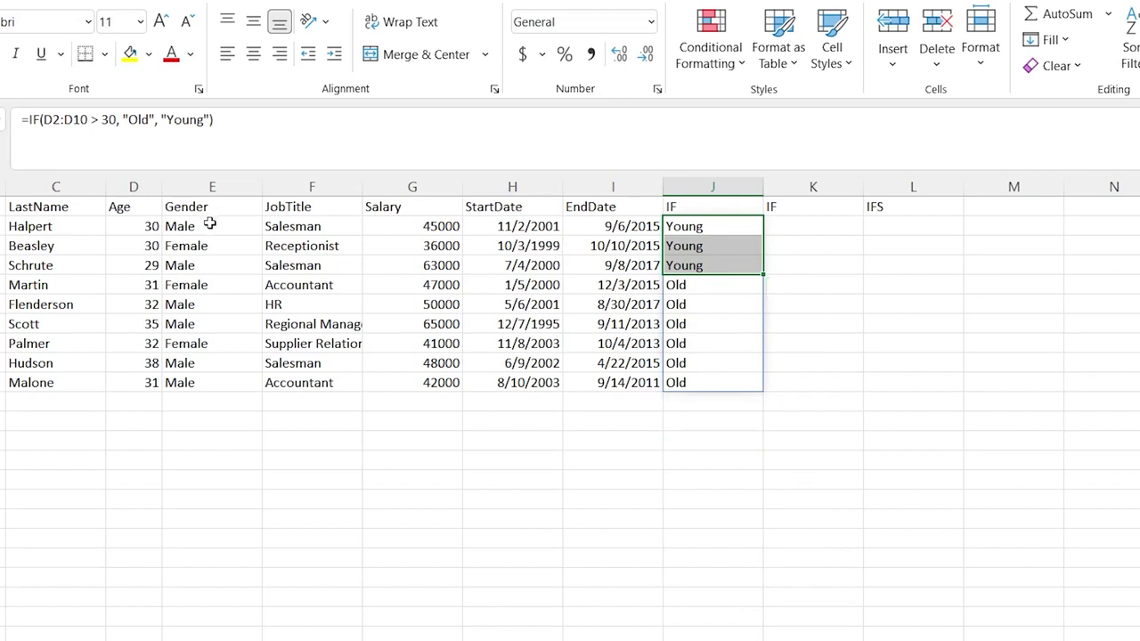
{"action": "left_click_drag", "start_coordinate": [125, 228], "coordinate": [128, 267]}
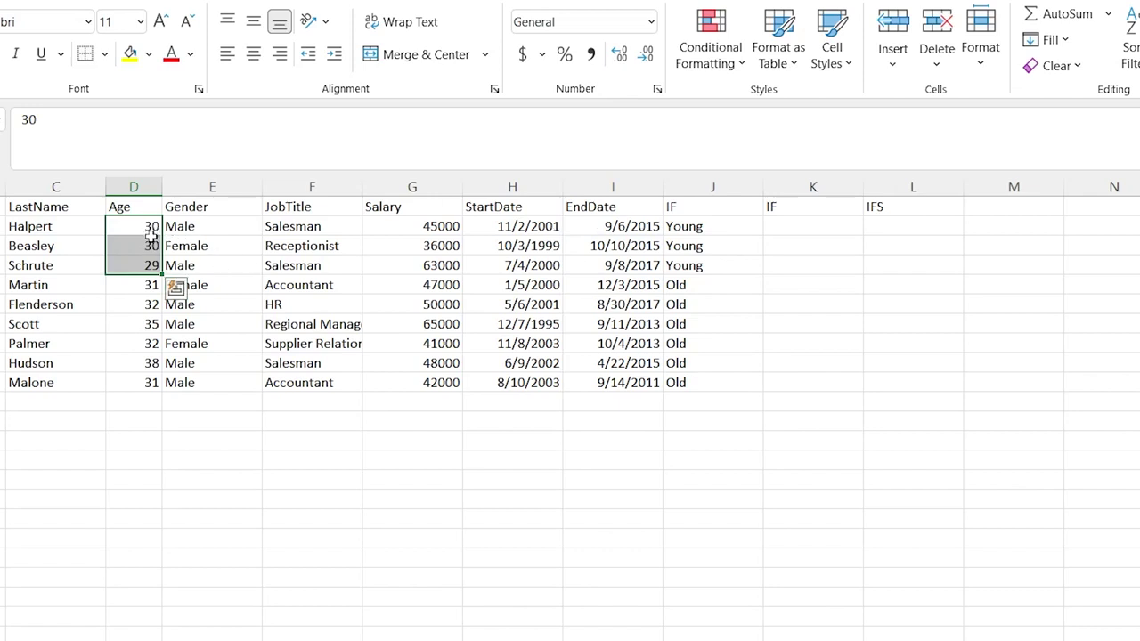
{"action": "double_click", "coordinate": [702, 226]}
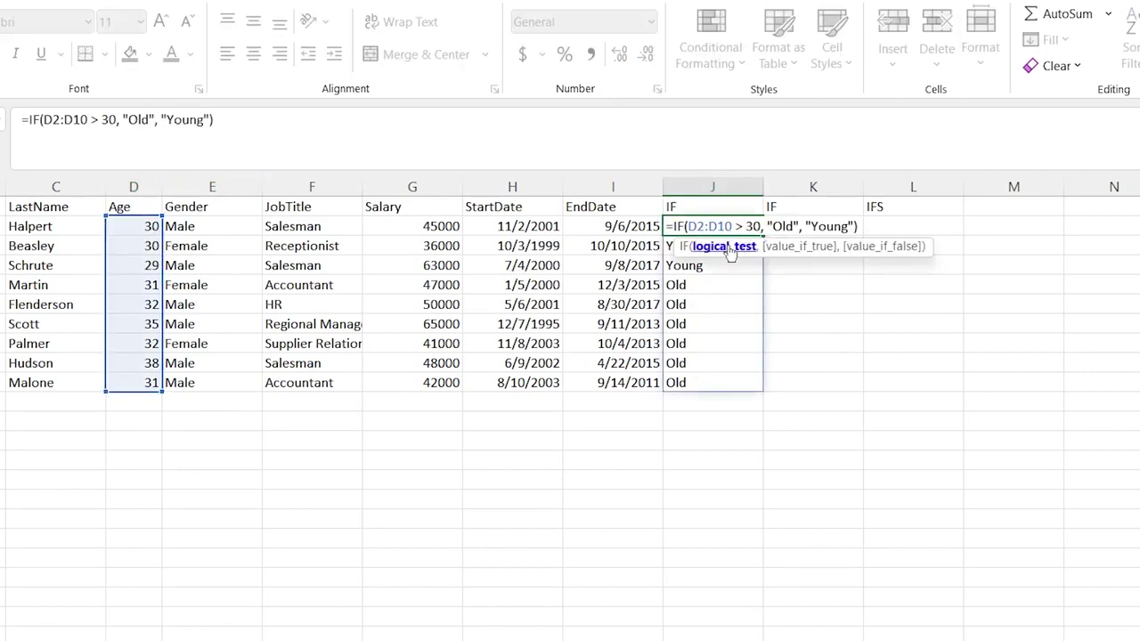
{"action": "key", "text": "Escape"}
Delete column K, the second column headed IF.
{"action": "left_click", "coordinate": [810, 226]}
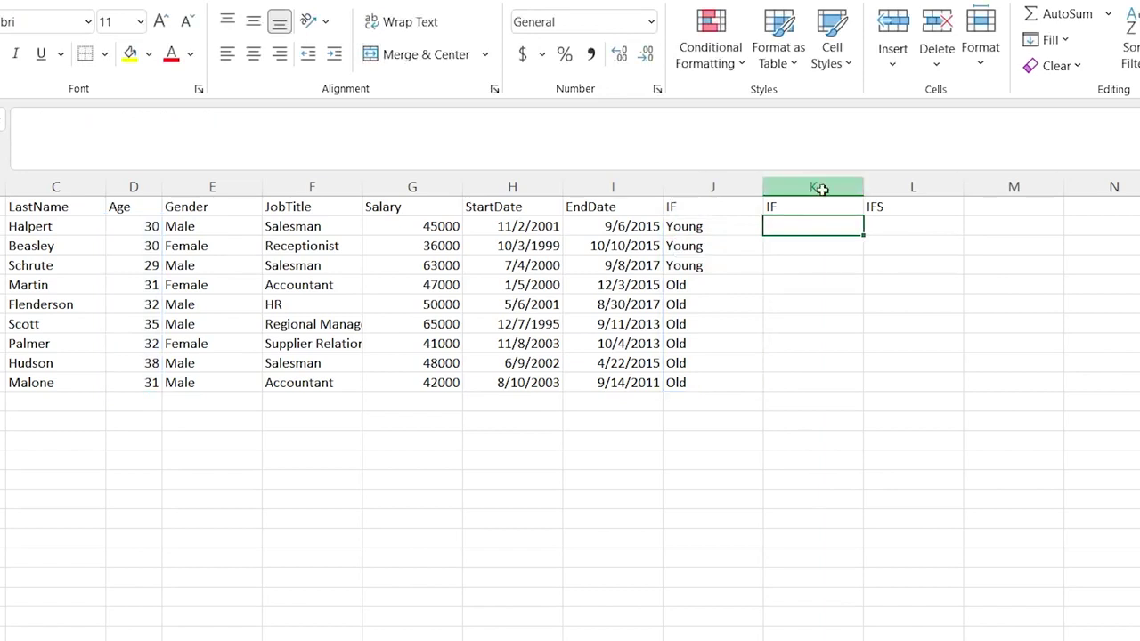
{"action": "right_click", "coordinate": [819, 188]}
{"action": "left_click", "coordinate": [884, 391]}
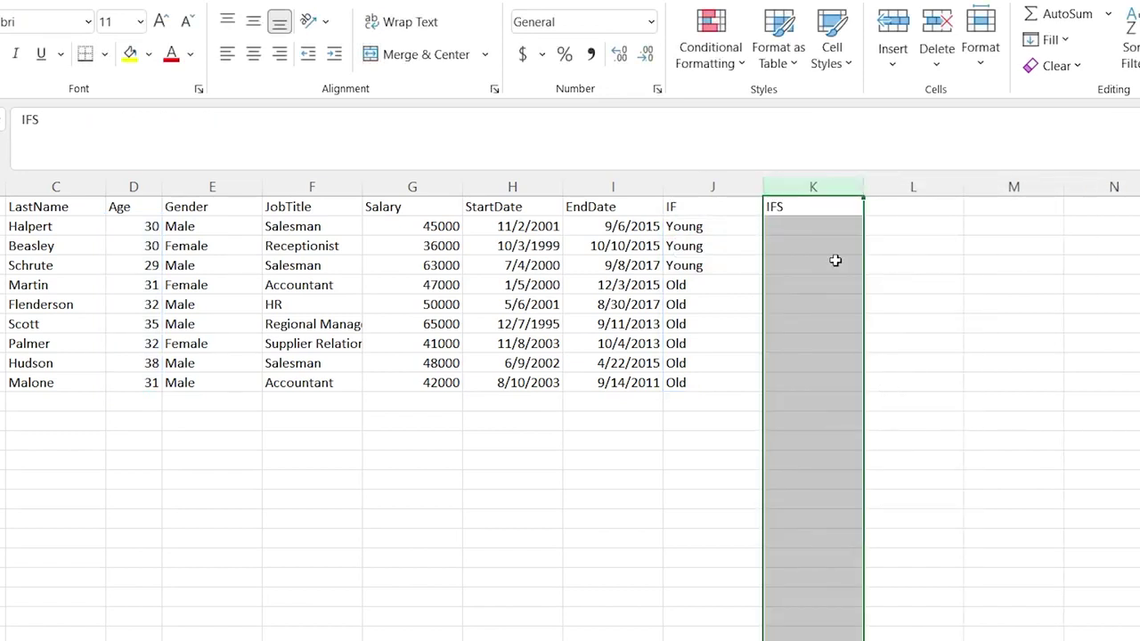
{"action": "left_click", "coordinate": [793, 222]}
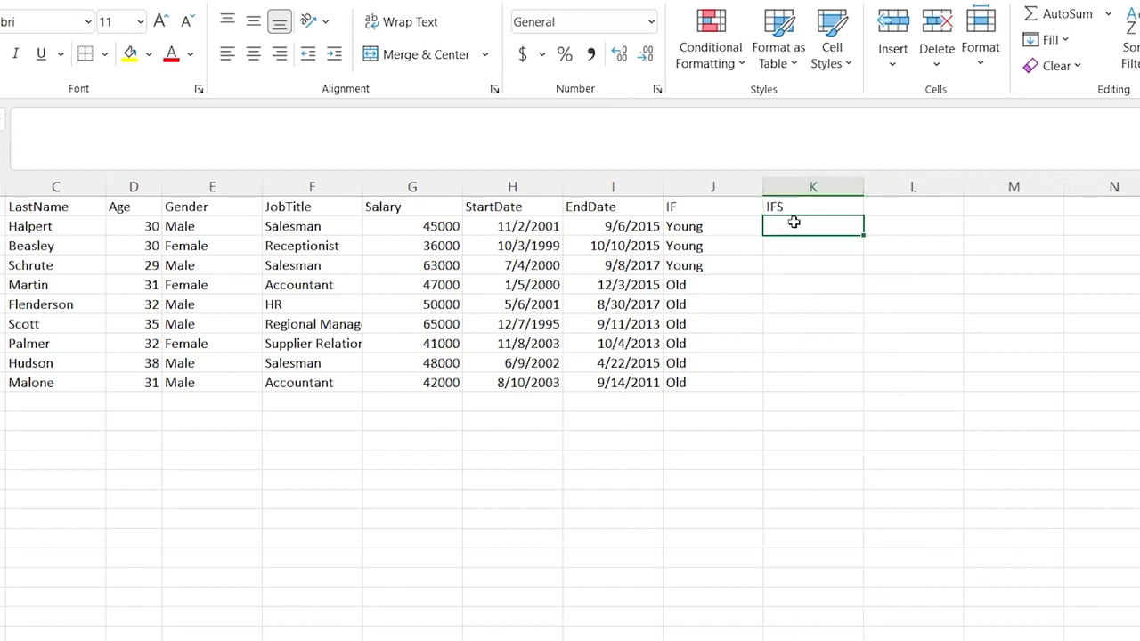
{"action": "type", "text": "=IFS("}
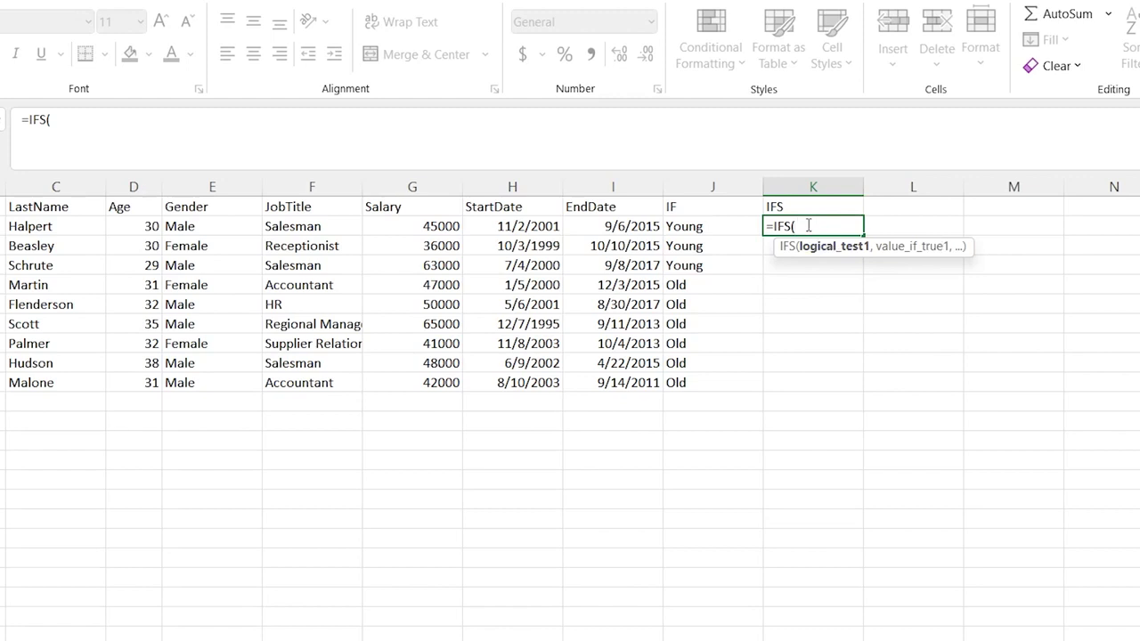
{"action": "left_click", "coordinate": [713, 223]}
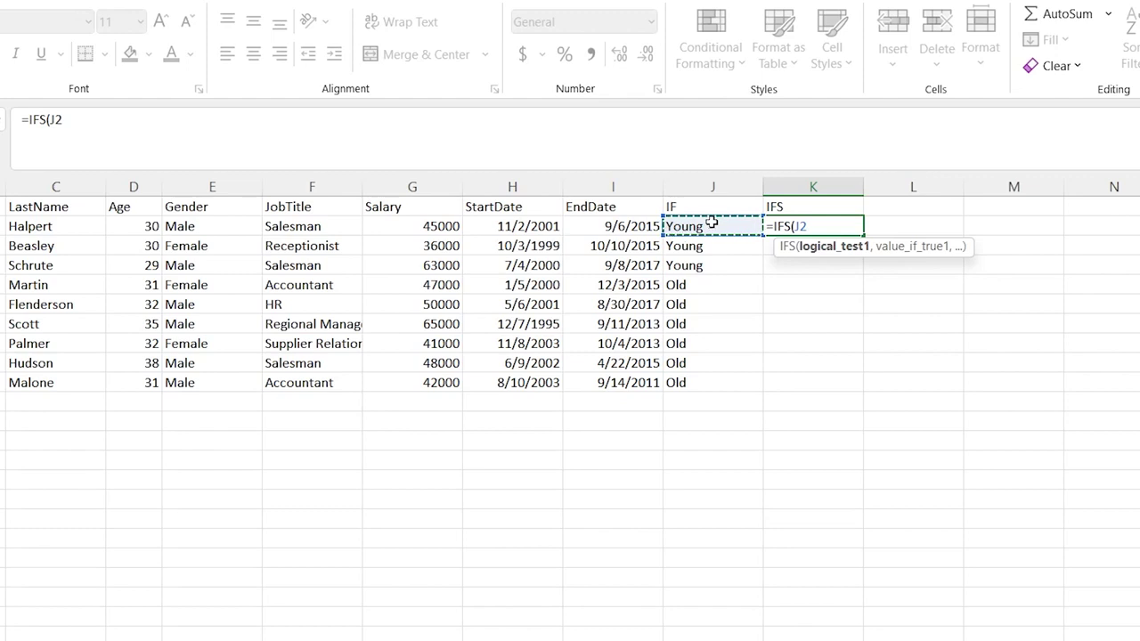
{"action": "key", "text": "Escape"}
{"action": "double_click", "coordinate": [711, 226]}
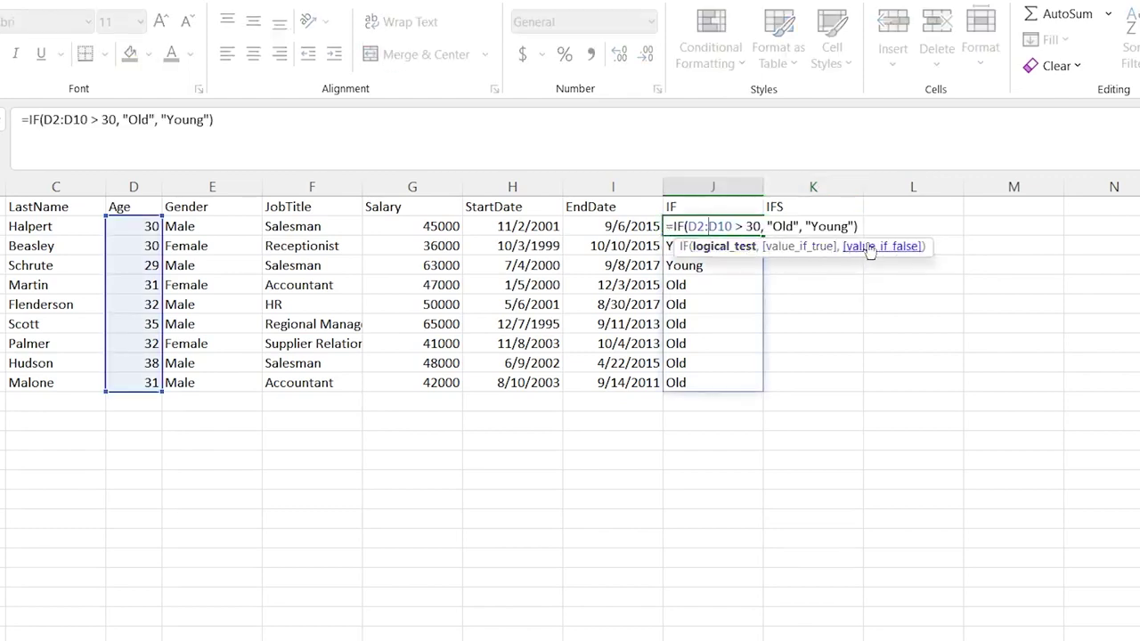
{"action": "key", "text": "Escape"}
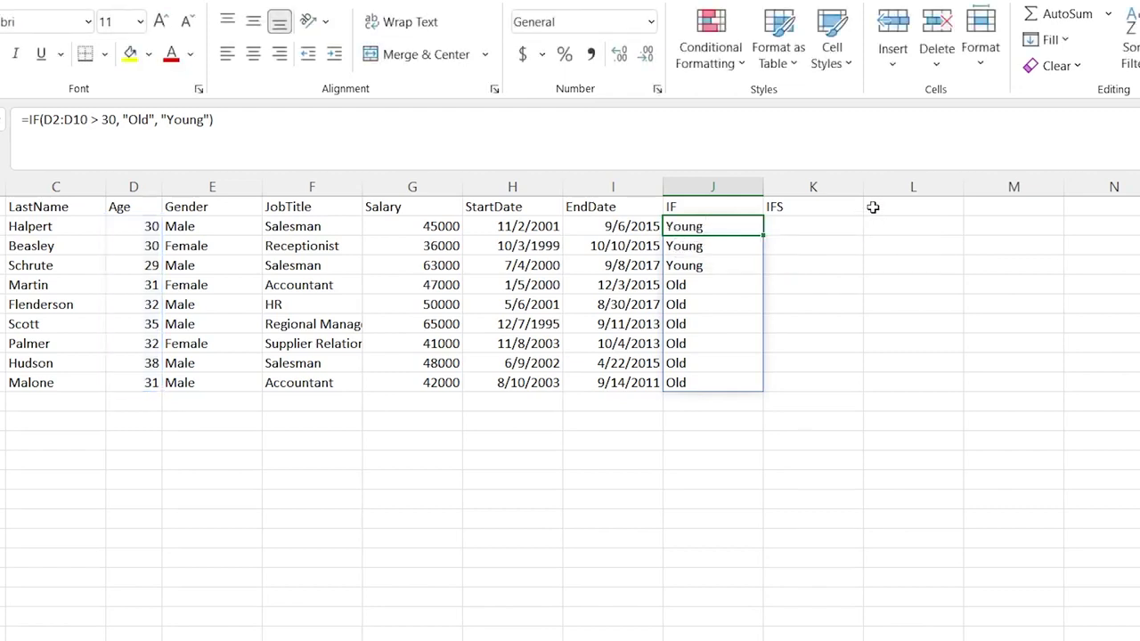
In cell K2, start an IFS formula whose first test is F2:F10 = "Salesman" with the result "Sales".
{"action": "left_click", "coordinate": [814, 227]}
{"action": "double_click", "coordinate": [813, 227]}
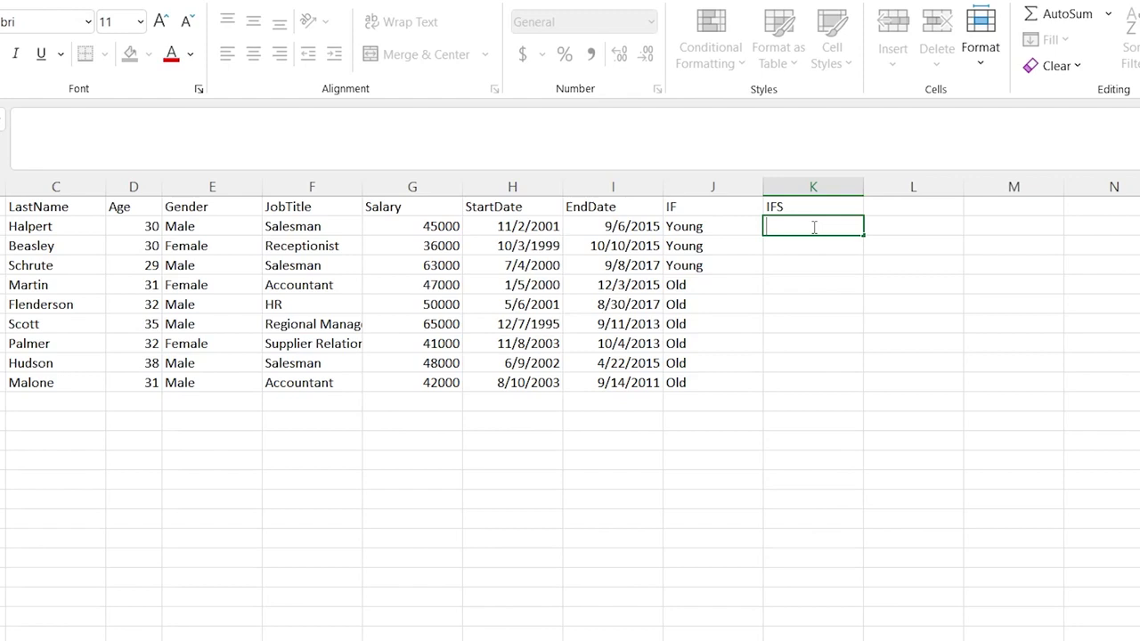
{"action": "type", "text": "=IFS("}
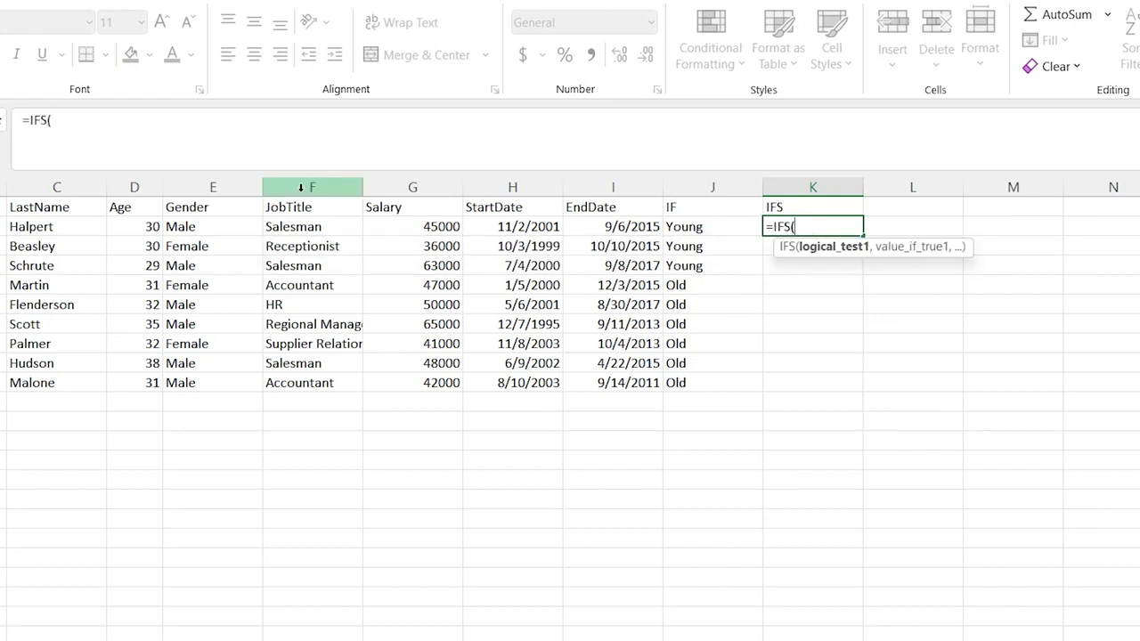
{"action": "left_click", "coordinate": [316, 228]}
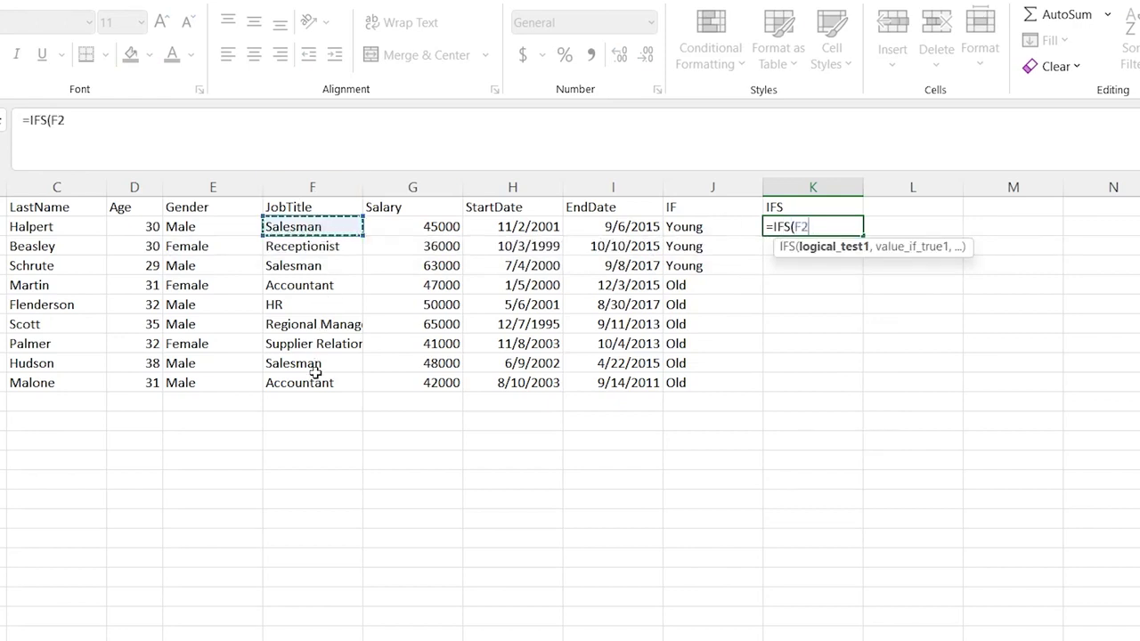
{"action": "left_click", "coordinate": [315, 381], "text": "shift"}
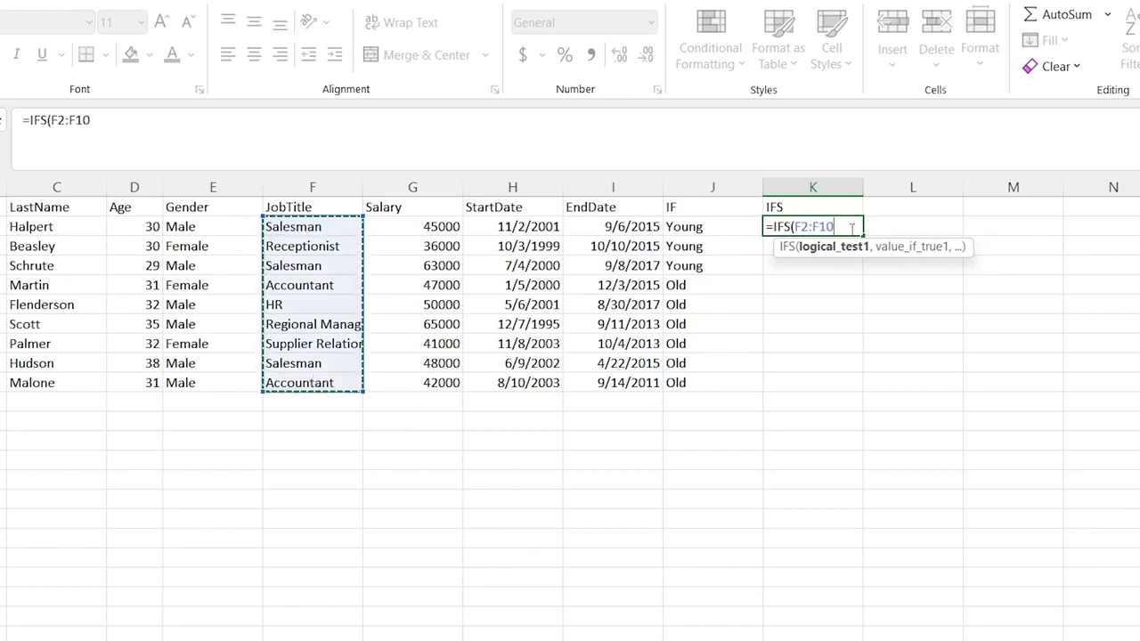
{"action": "type", "text": "= \"Sa"}
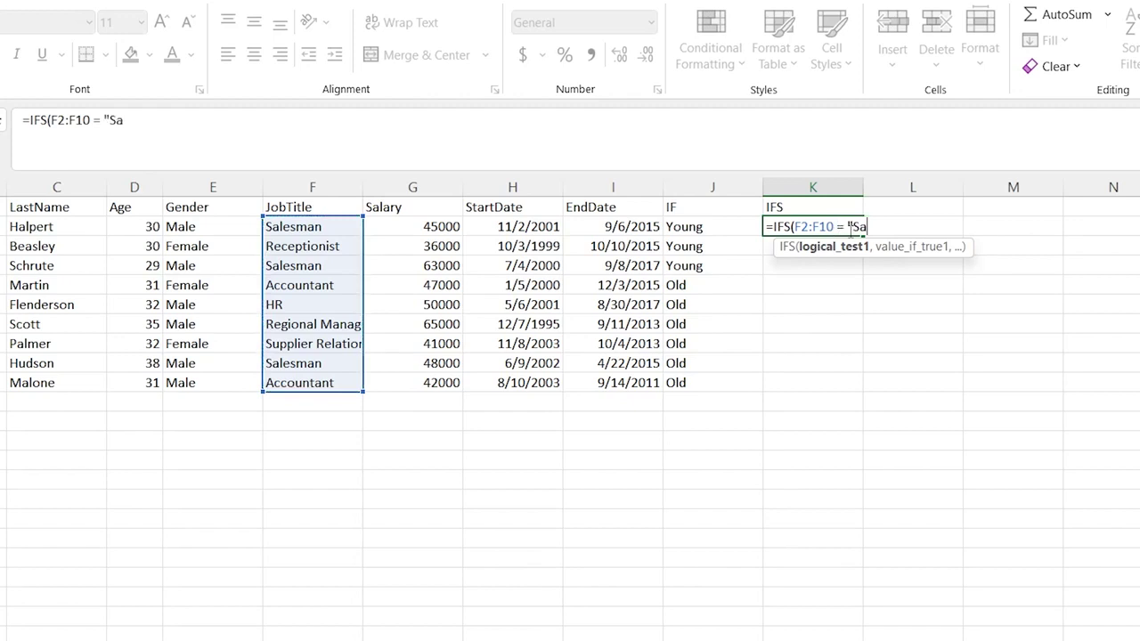
{"action": "type", "text": "lesman\""}
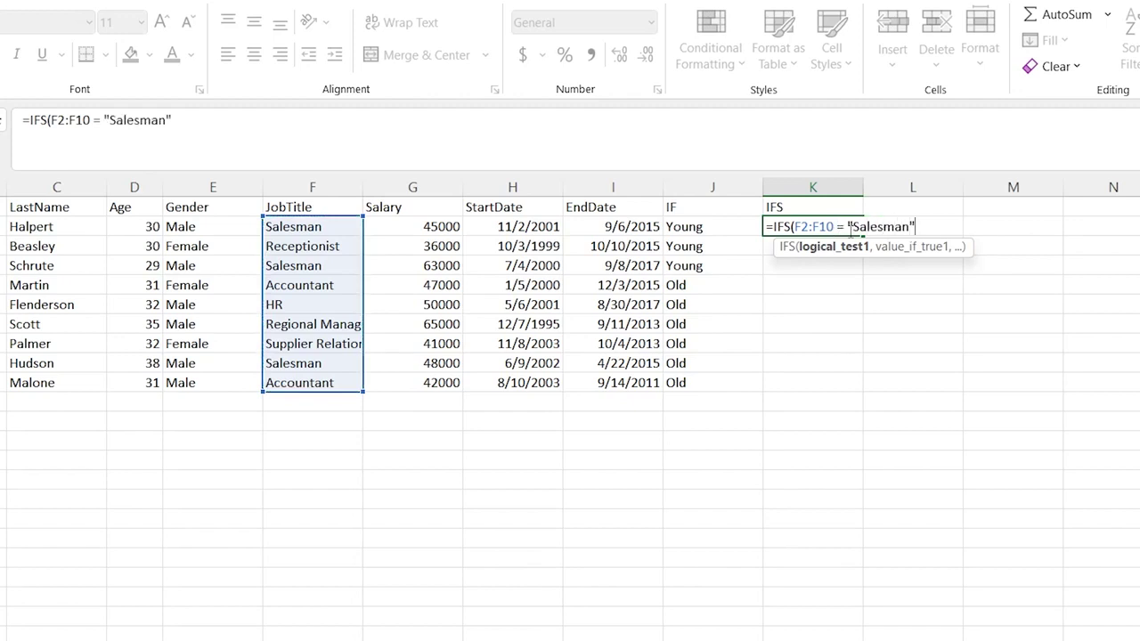
{"action": "type", "text": ", \""}
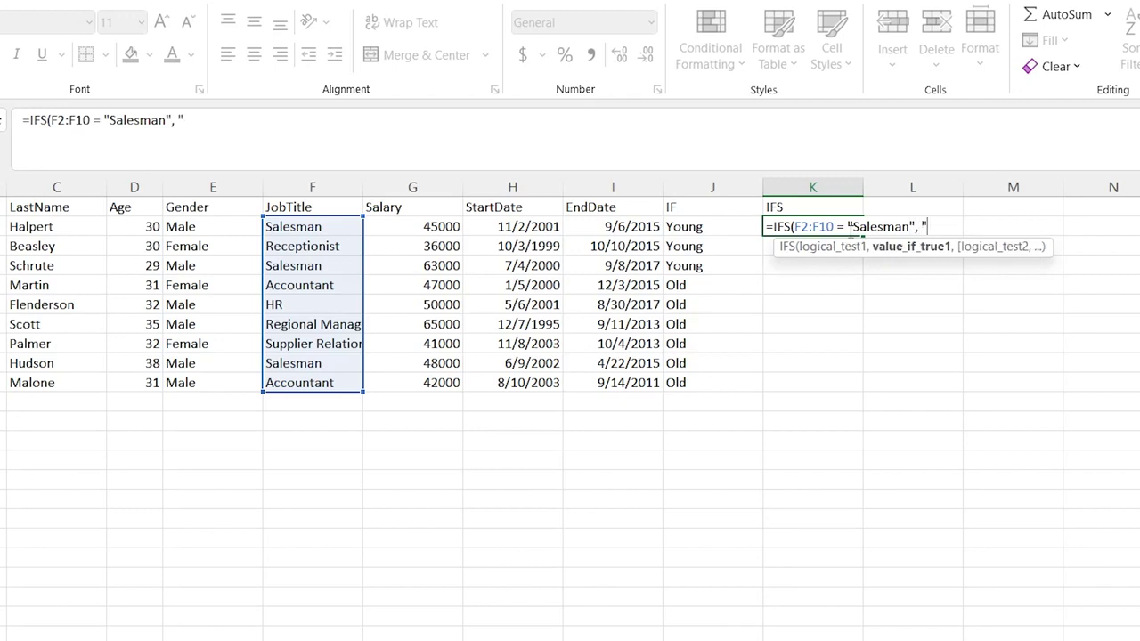
{"action": "type", "text": "Sales\""}
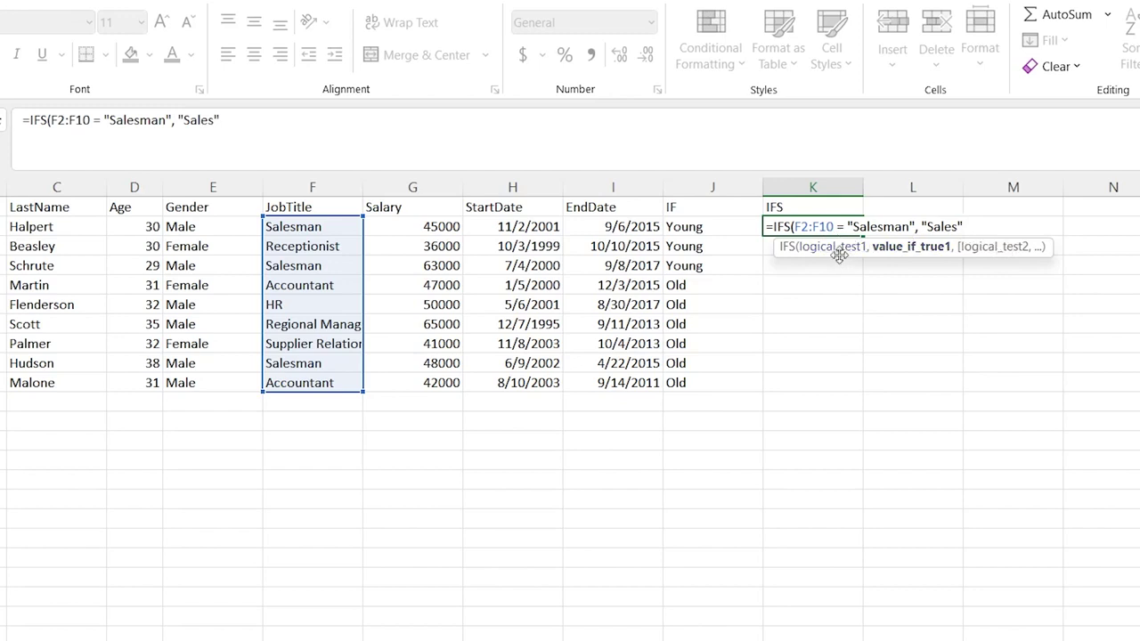
{"action": "left_click_drag", "start_coordinate": [795, 226], "coordinate": [915, 226]}
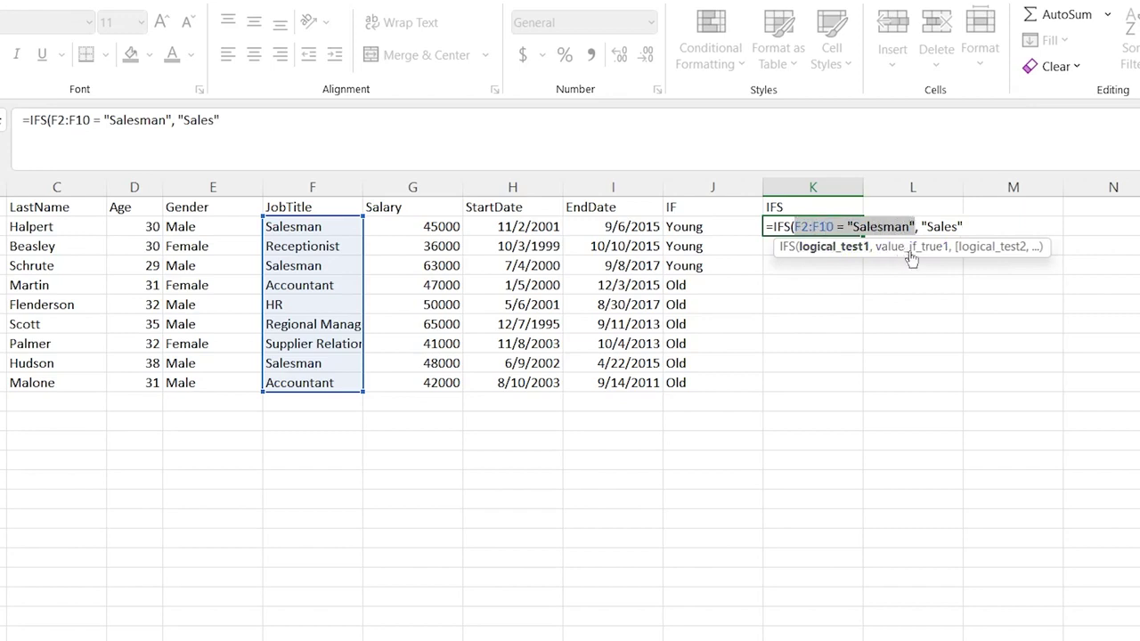
{"action": "left_click", "coordinate": [964, 226]}
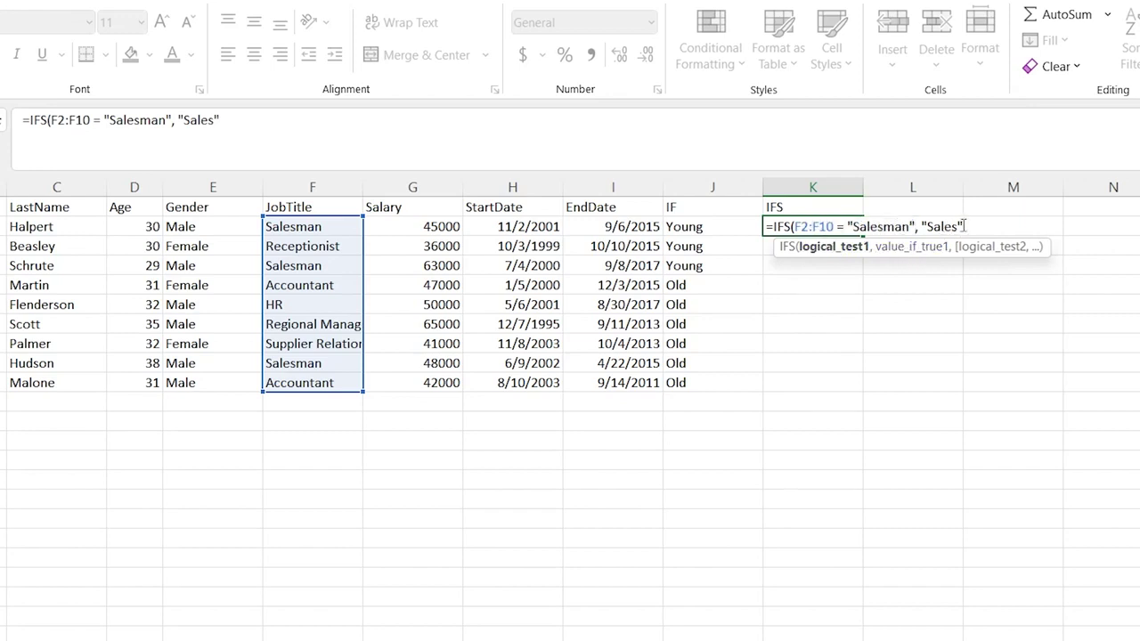
Add a second test to the IFS formula, F2:F10 = "HR", with the result "Fire Immediately".
{"action": "type", "text": ","}
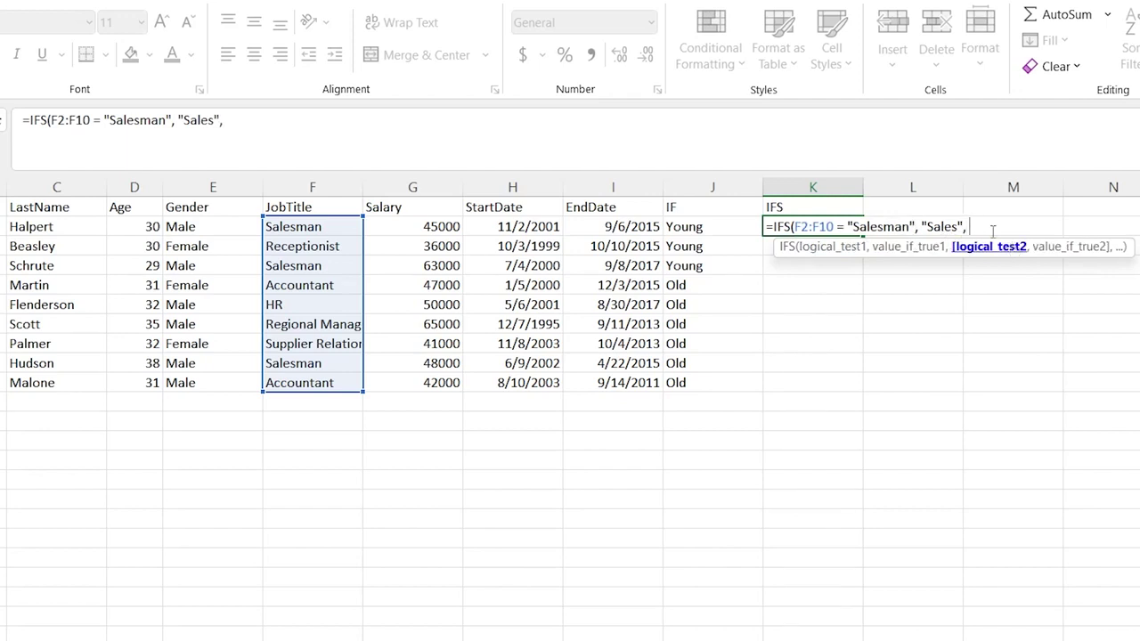
{"action": "left_click", "coordinate": [326, 226]}
{"action": "left_click_drag", "start_coordinate": [338, 304], "coordinate": [325, 382]}
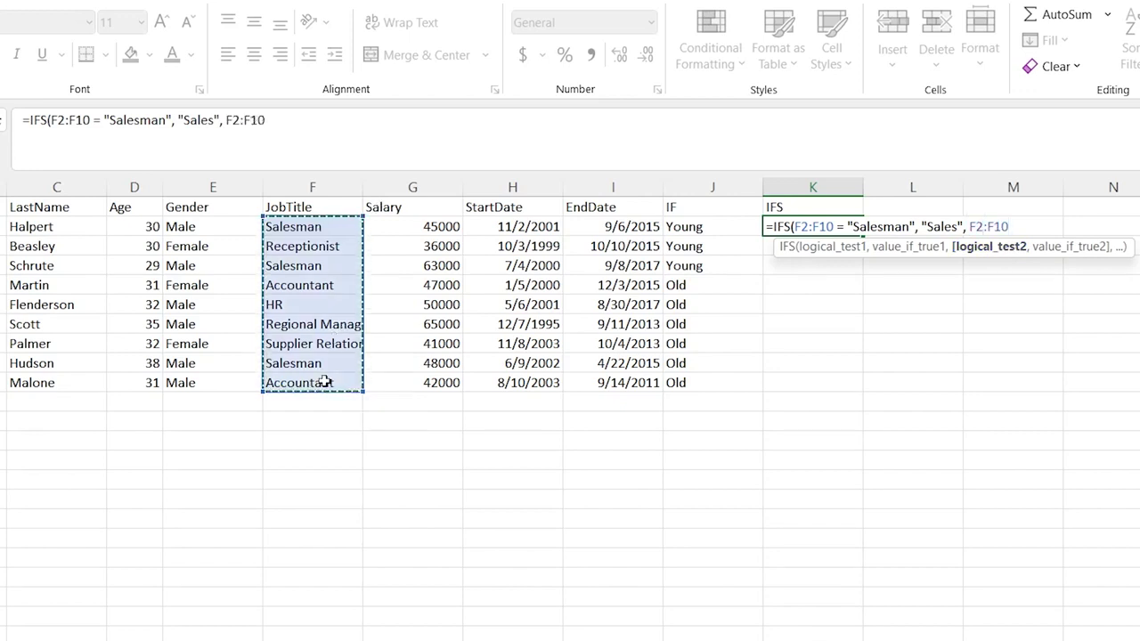
{"action": "type", "text": "= \"HR\""}
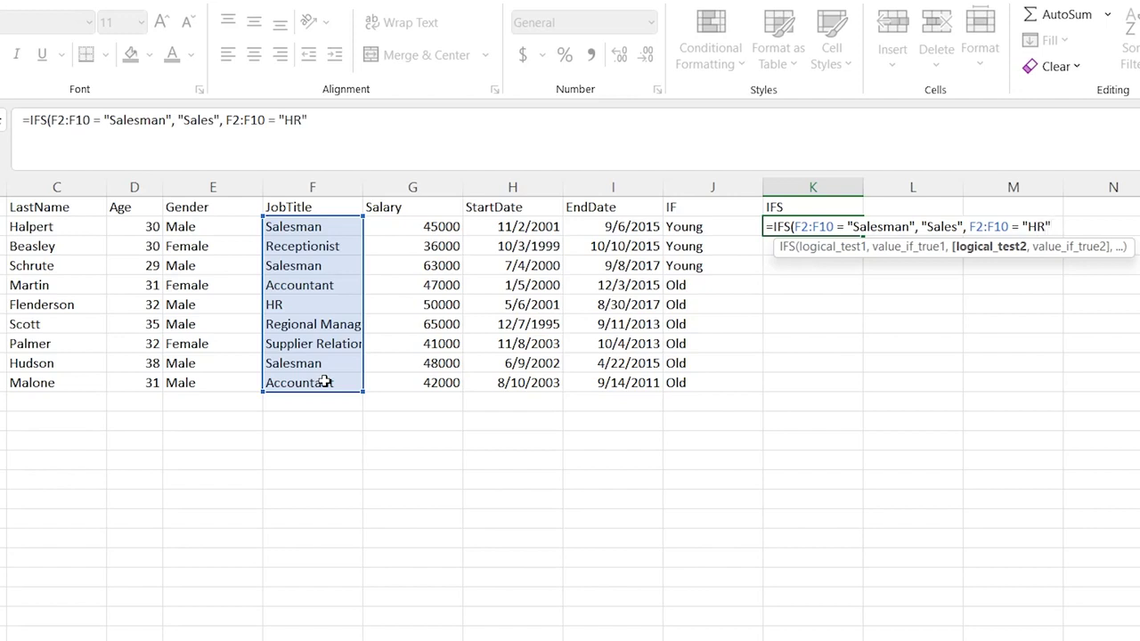
{"action": "type", "text": ", \"Fire Immediately\","}
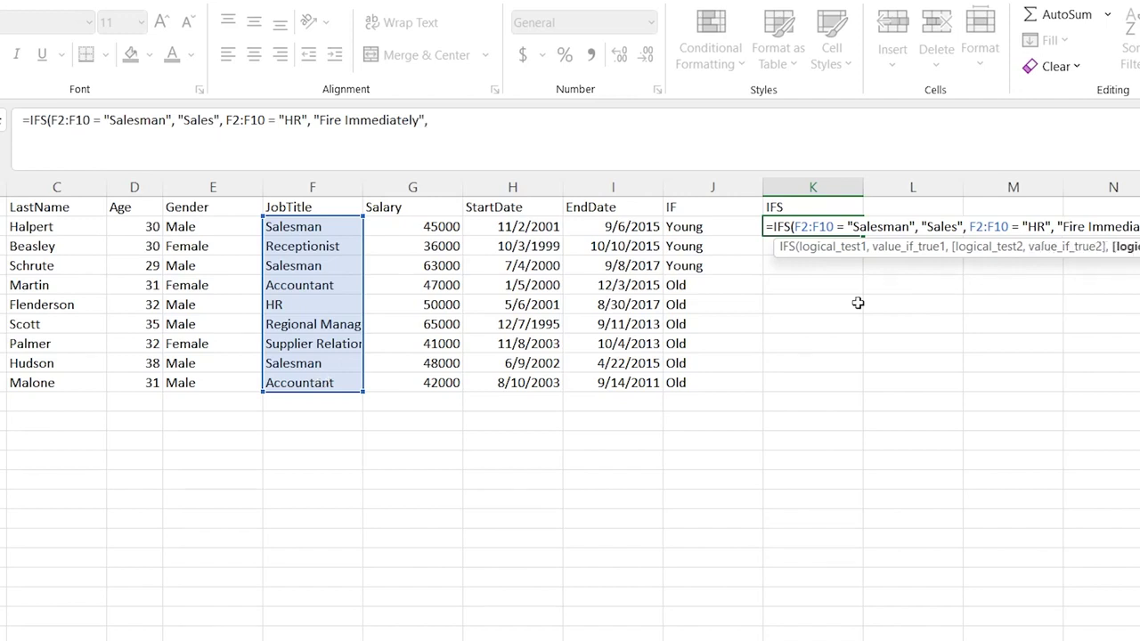
Add a third test, F2:F10 = "Regional Manager", with the result "Give Christmas Bonus", and complete the IFS formula.
{"action": "left_click", "coordinate": [305, 226]}
{"action": "left_click_drag", "start_coordinate": [327, 390], "coordinate": [326, 385]}
{"action": "type", "text": "="}
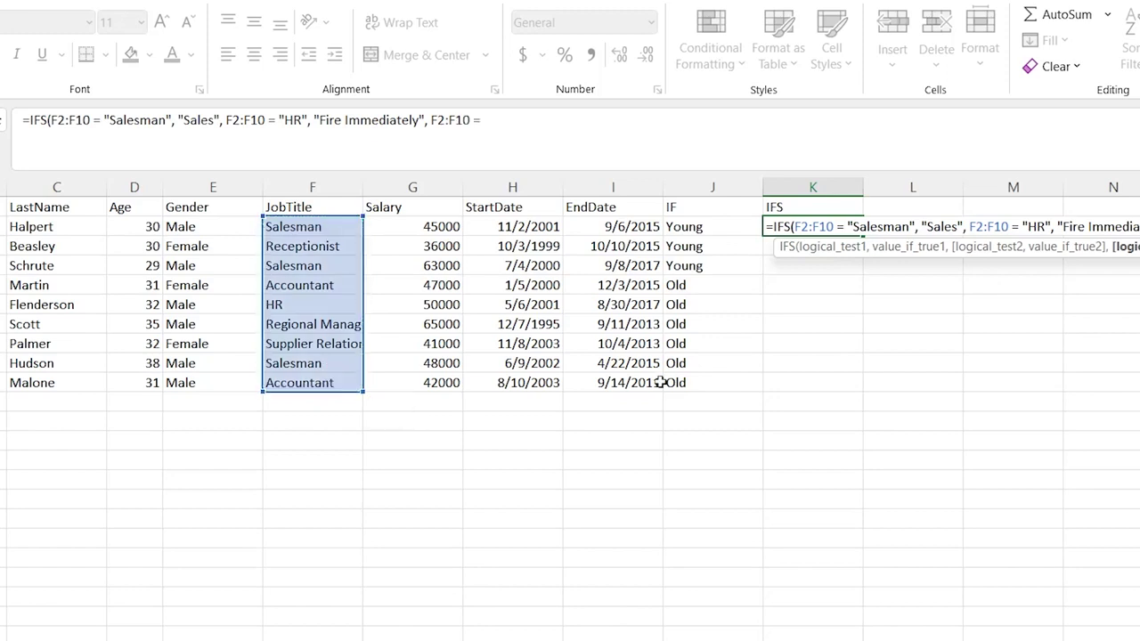
{"action": "type", "text": " \"Regon"}
{"action": "key", "text": "BackSpace"}
{"action": "key", "text": "BackSpace"}
{"action": "type", "text": "ional Manager\","}
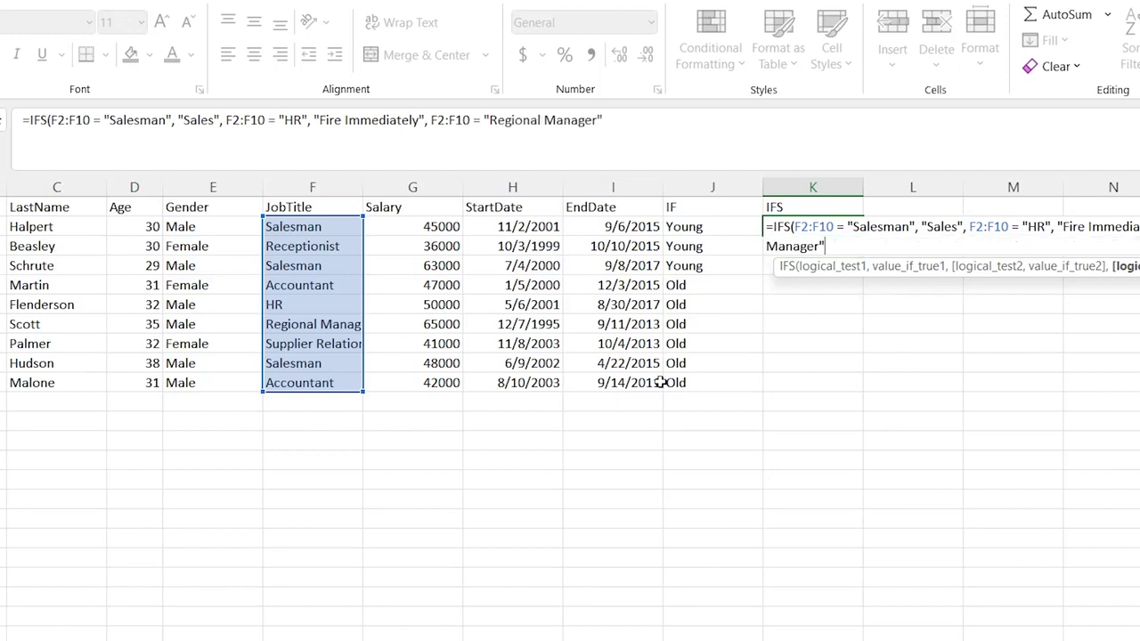
{"action": "type", "text": " \"Give Chris"}
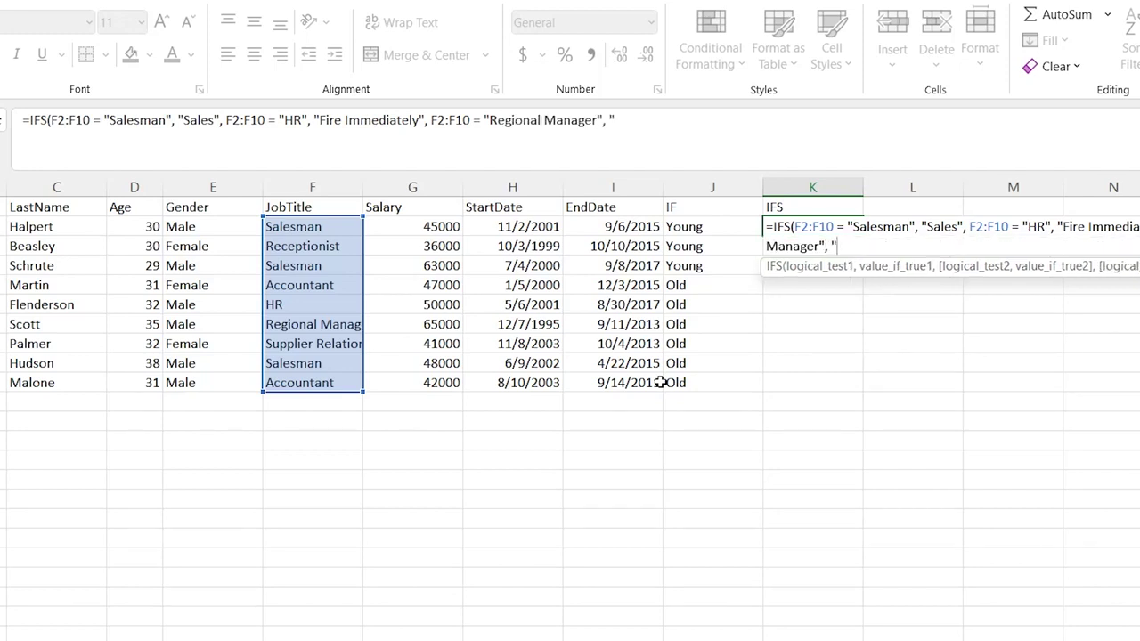
{"action": "type", "text": "tma"}
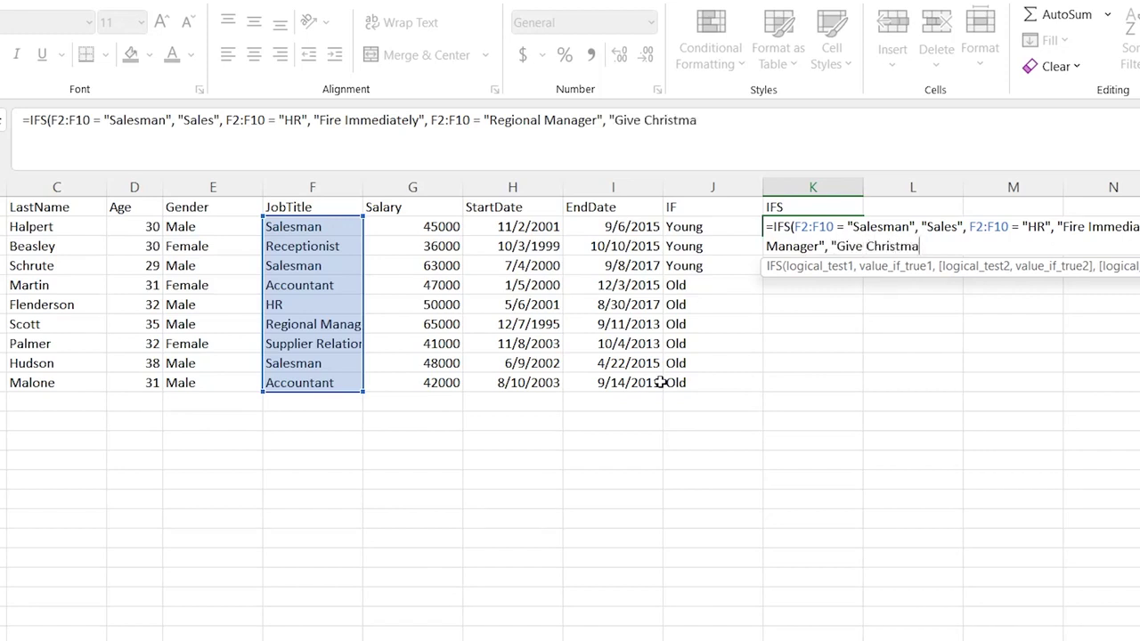
{"action": "type", "text": "s Bonus\")"}
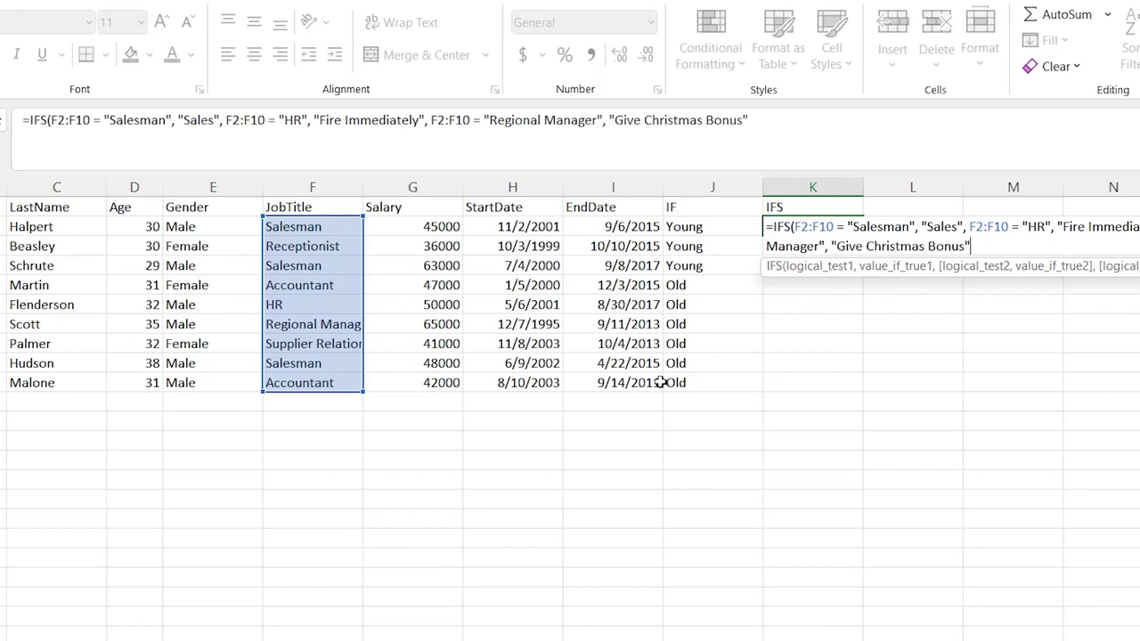
{"action": "key", "text": "Return"}
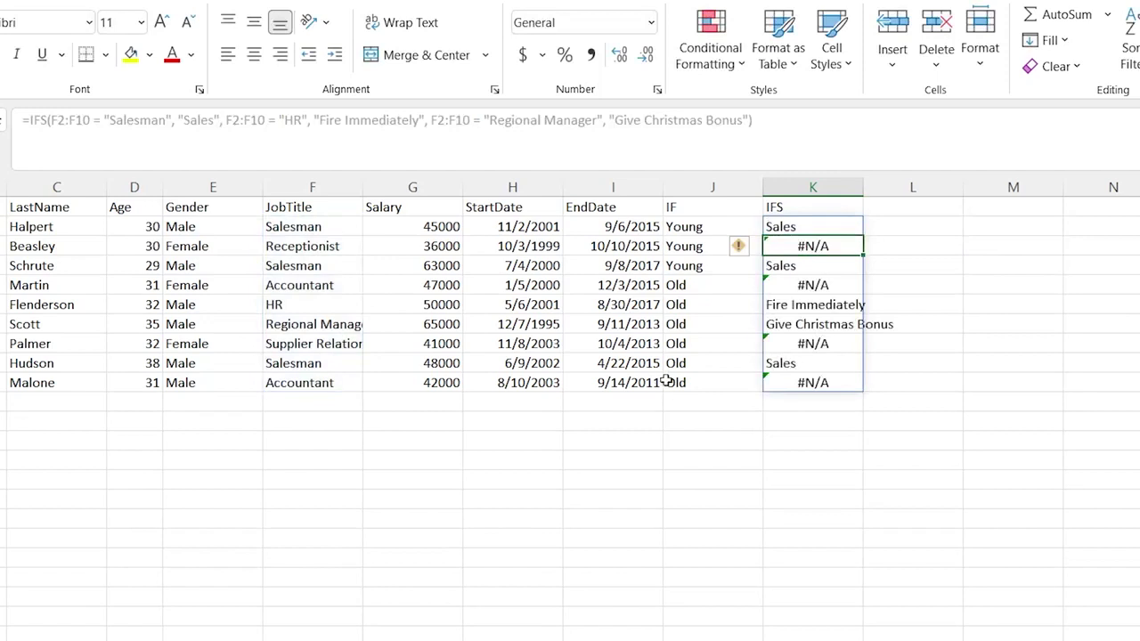
Widen column K to fit its contents and review the IF formula in J2.
{"action": "left_click", "coordinate": [931, 307]}
{"action": "double_click", "coordinate": [863, 193]}
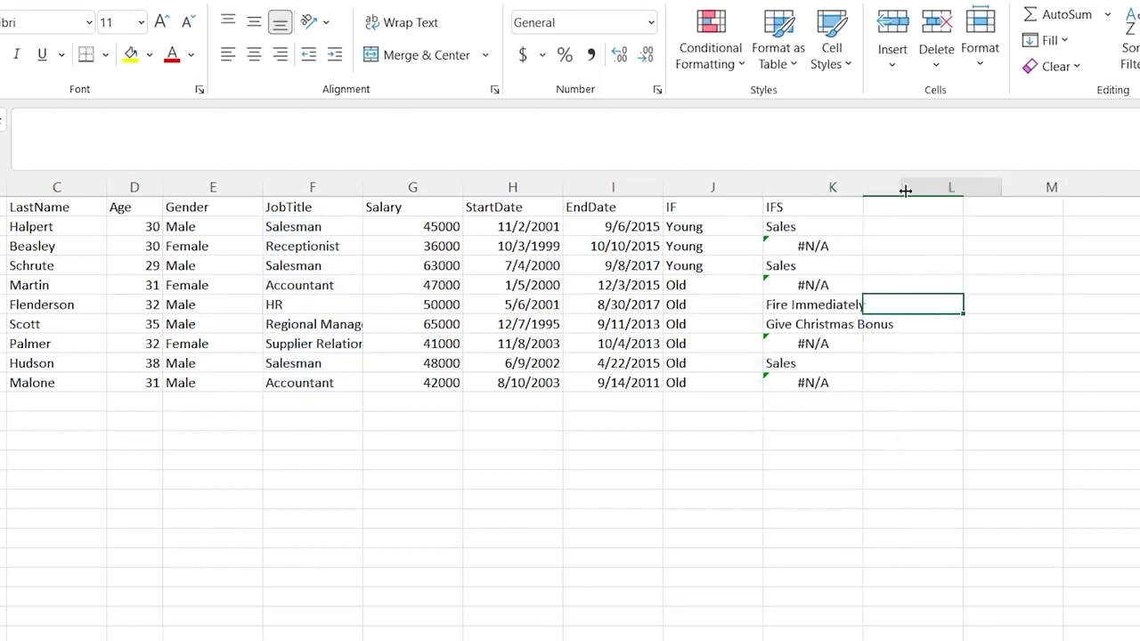
{"action": "left_click", "coordinate": [708, 246]}
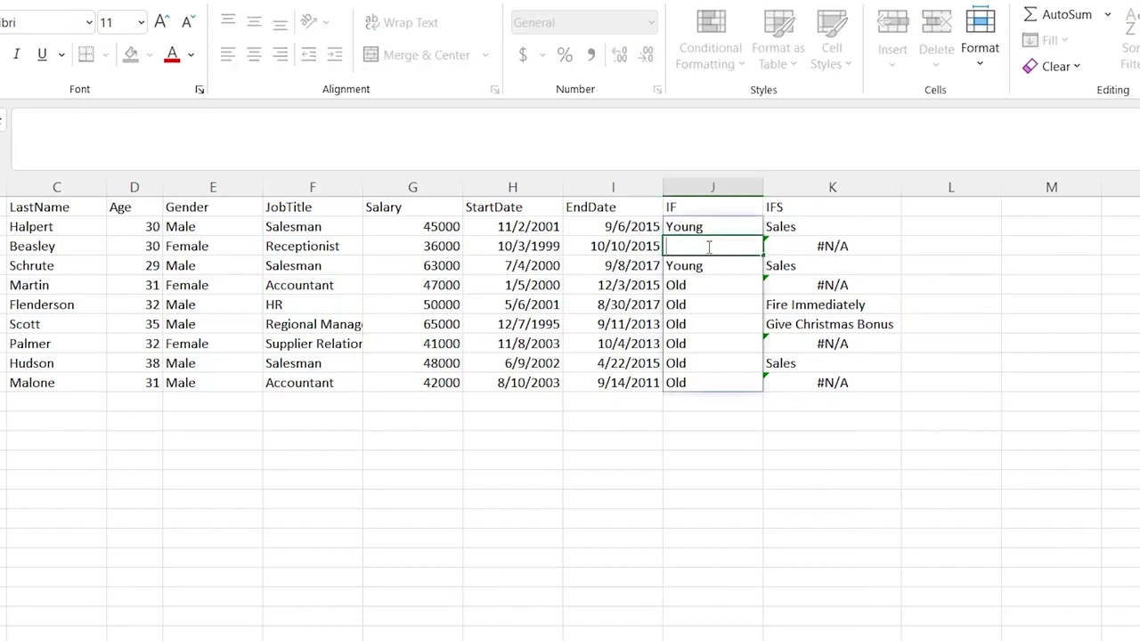
{"action": "double_click", "coordinate": [719, 226]}
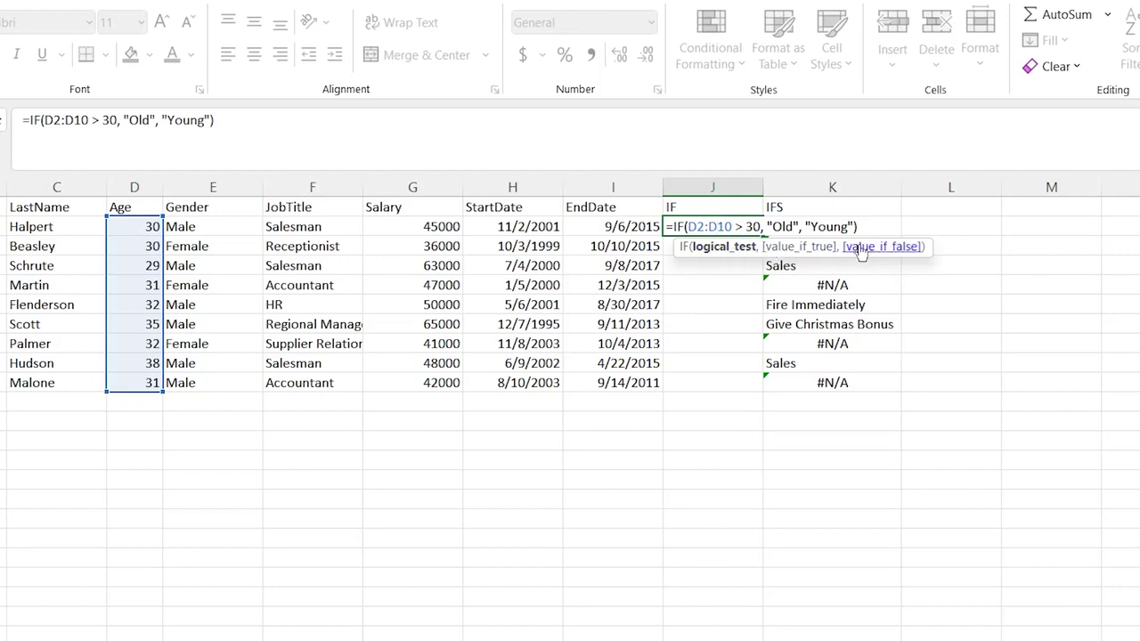
{"action": "left_click", "coordinate": [957, 219]}
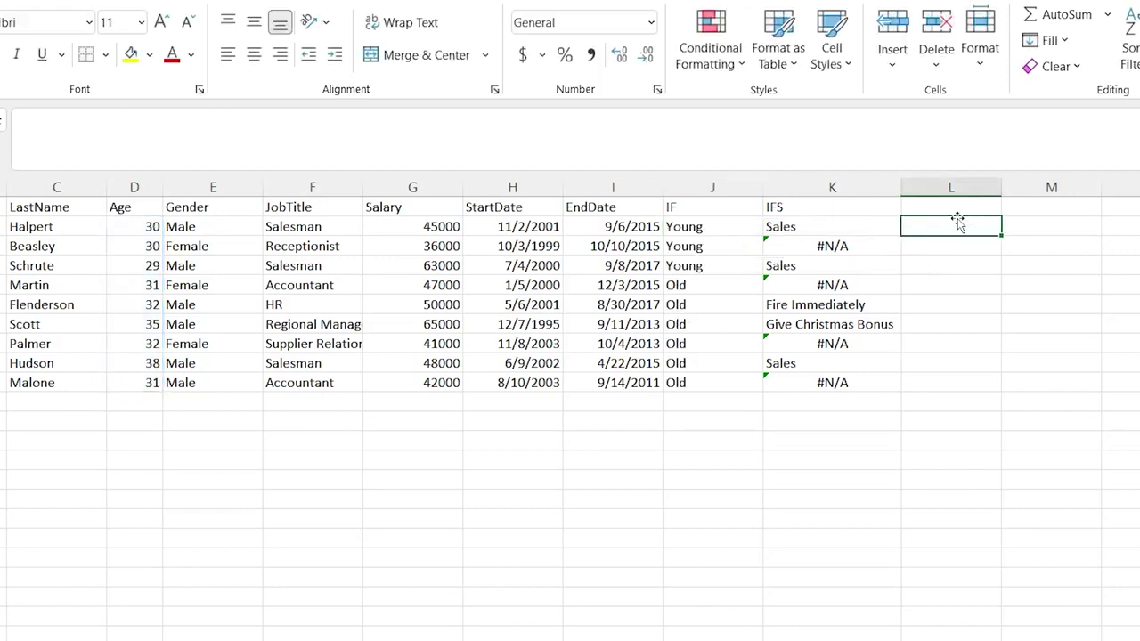
Compare the IFS results in column K with the job titles in column F, including rows 9 and 10.
{"action": "left_click", "coordinate": [842, 245]}
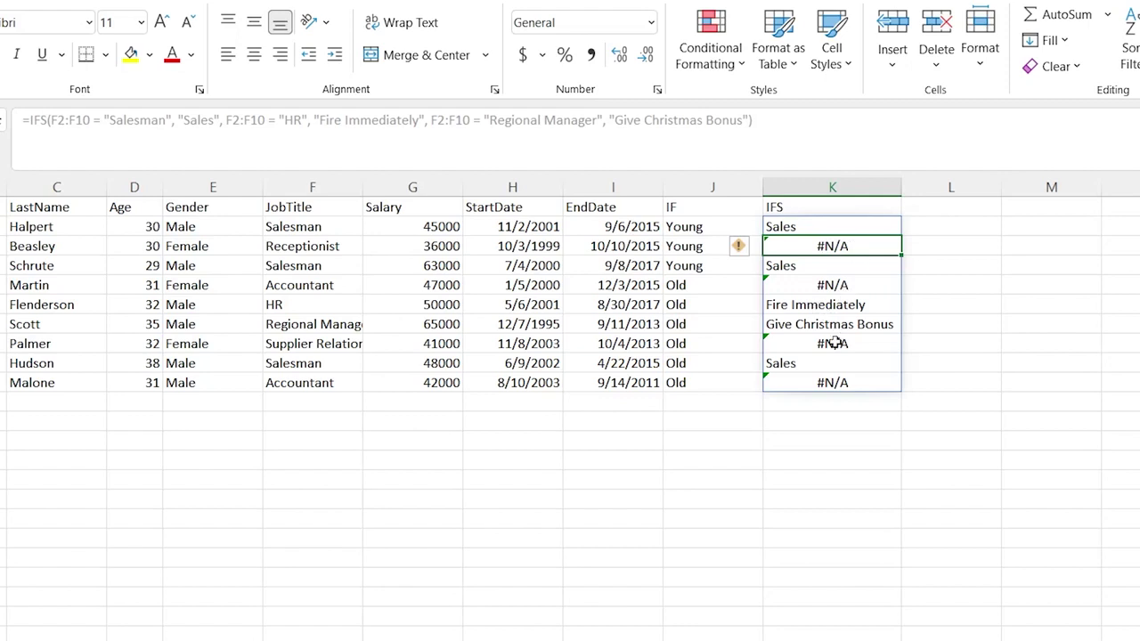
{"action": "left_click_drag", "start_coordinate": [832, 343], "coordinate": [792, 384]}
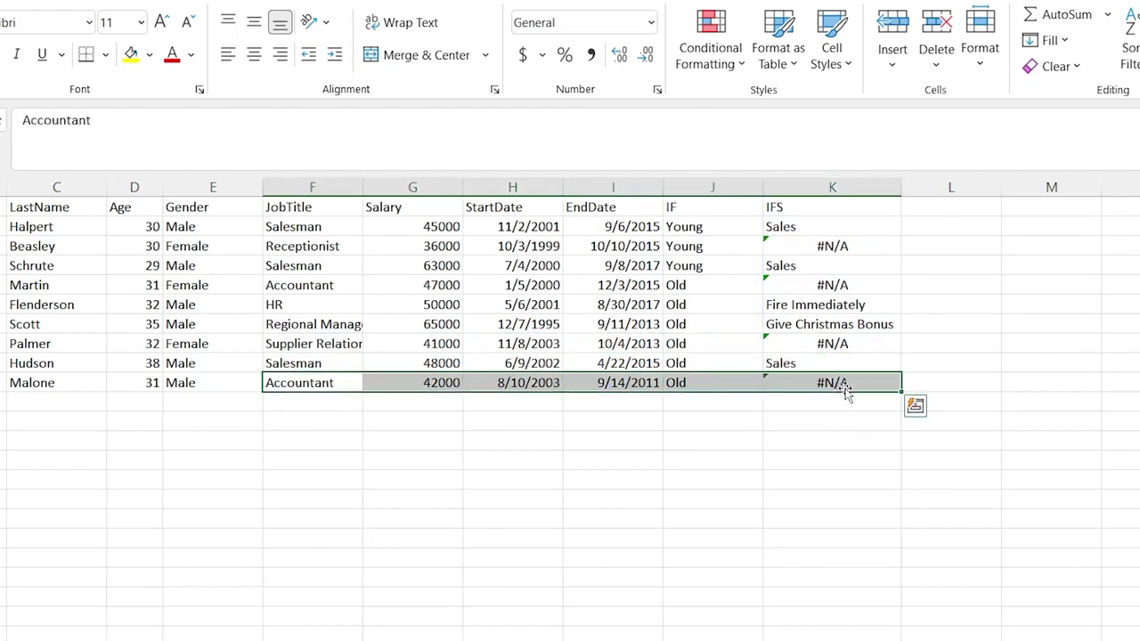
{"action": "left_click_drag", "start_coordinate": [832, 362], "coordinate": [348, 361]}
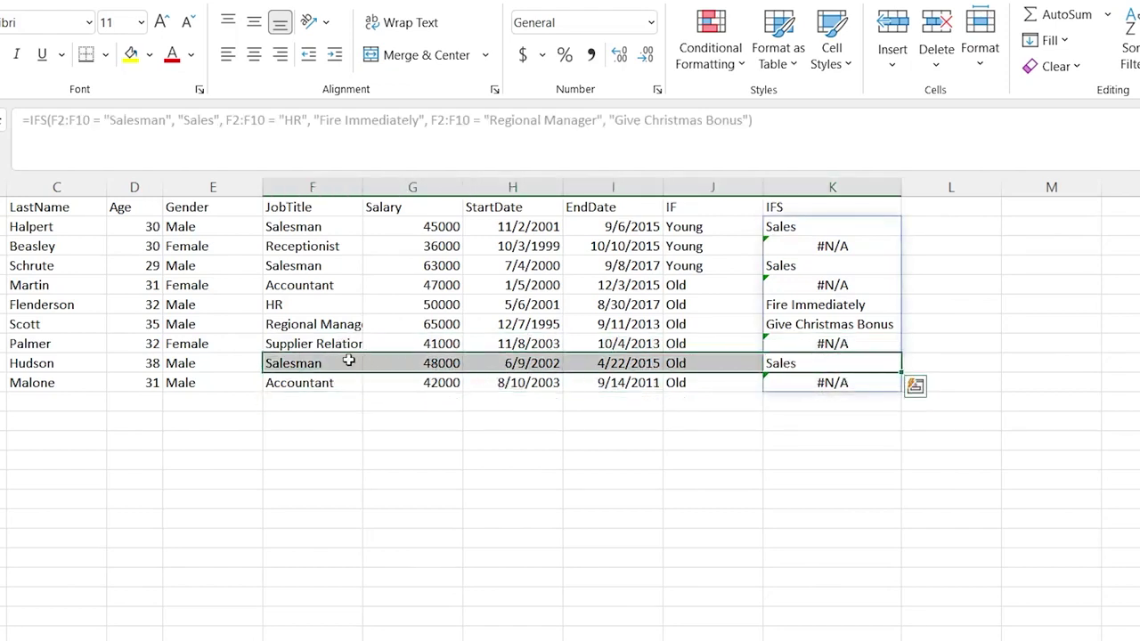
{"action": "left_click", "coordinate": [629, 417]}
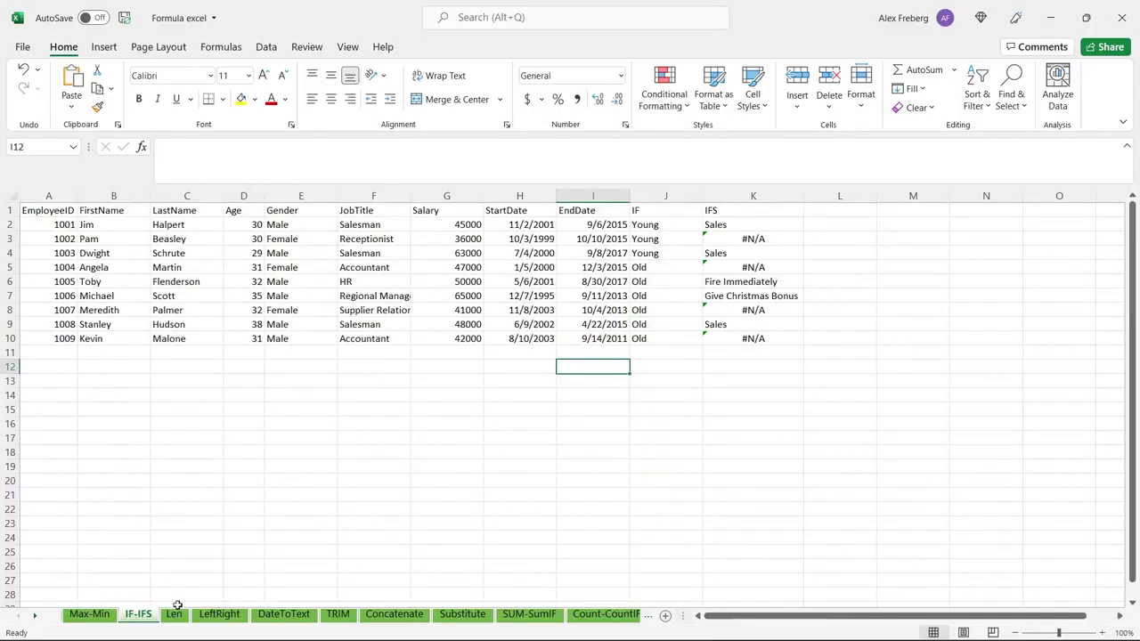
On the Len sheet, widen column A to fit the EmployeeID header and open the note in L1.
{"action": "left_click", "coordinate": [174, 615]}
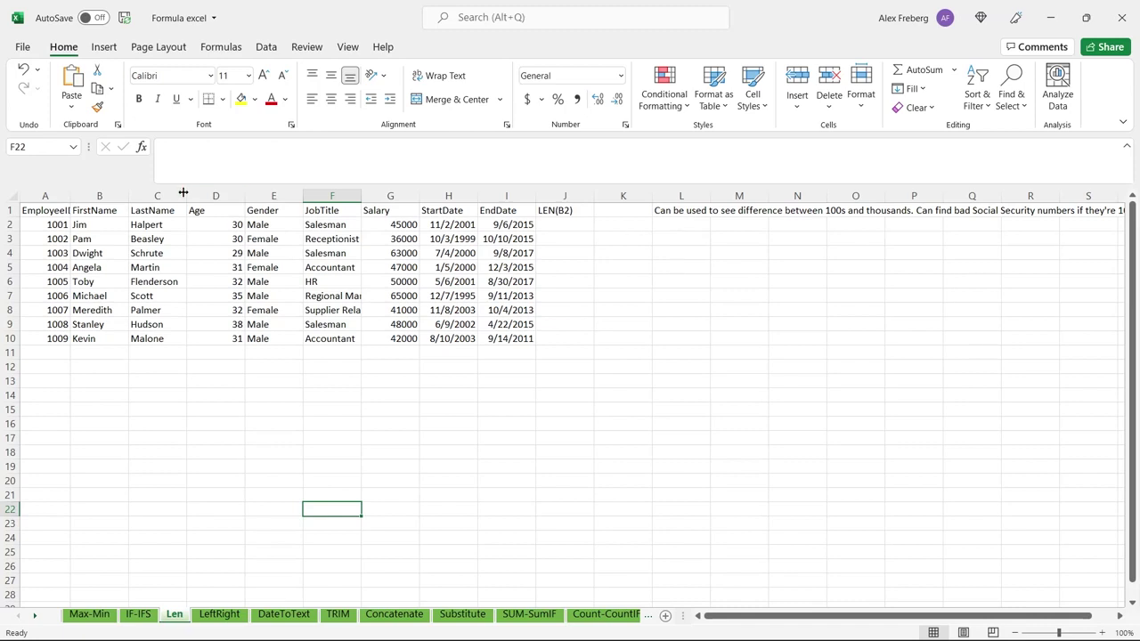
{"action": "left_click_drag", "start_coordinate": [69, 195], "coordinate": [77, 195]}
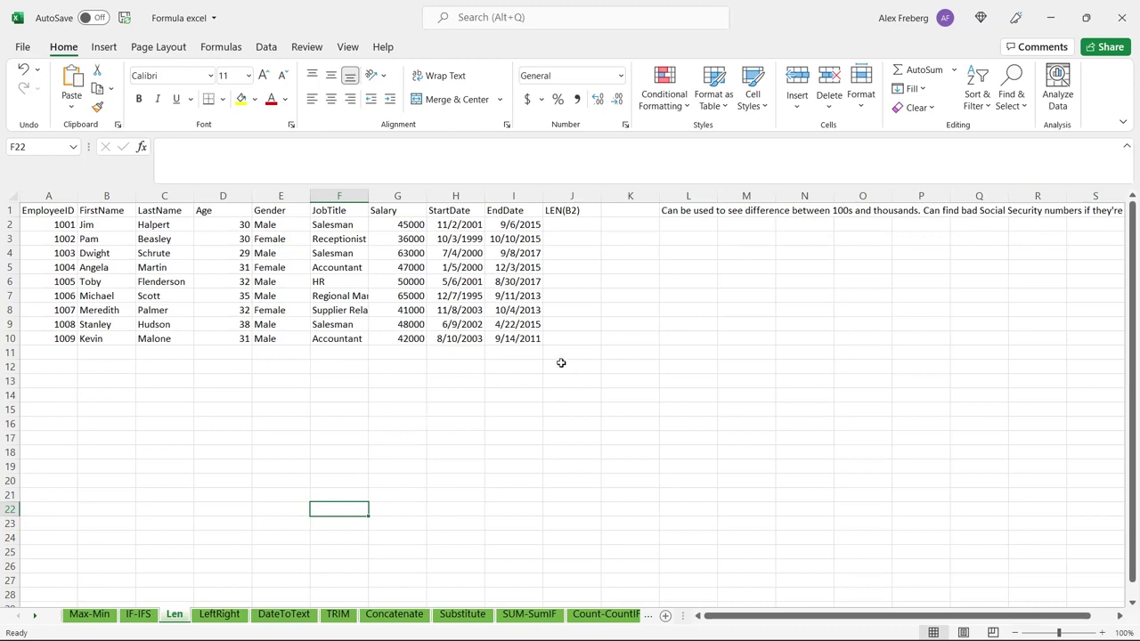
{"action": "left_click", "coordinate": [686, 210]}
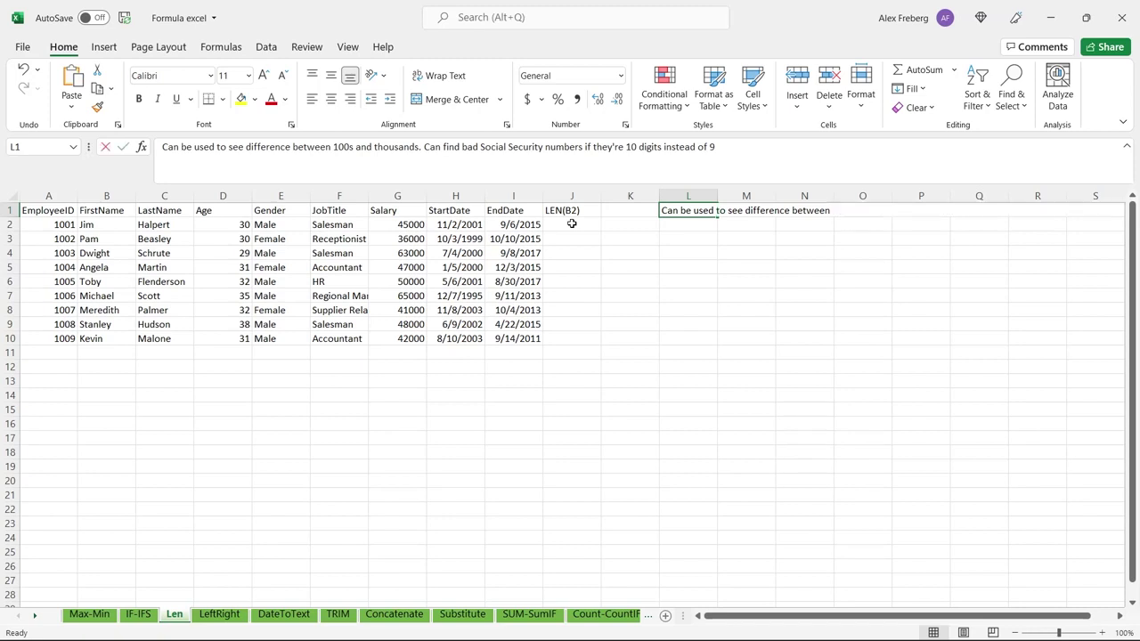
{"action": "type", "text": "="}
{"action": "key", "text": "Tab"}
{"action": "key", "text": "ctrl+z"}
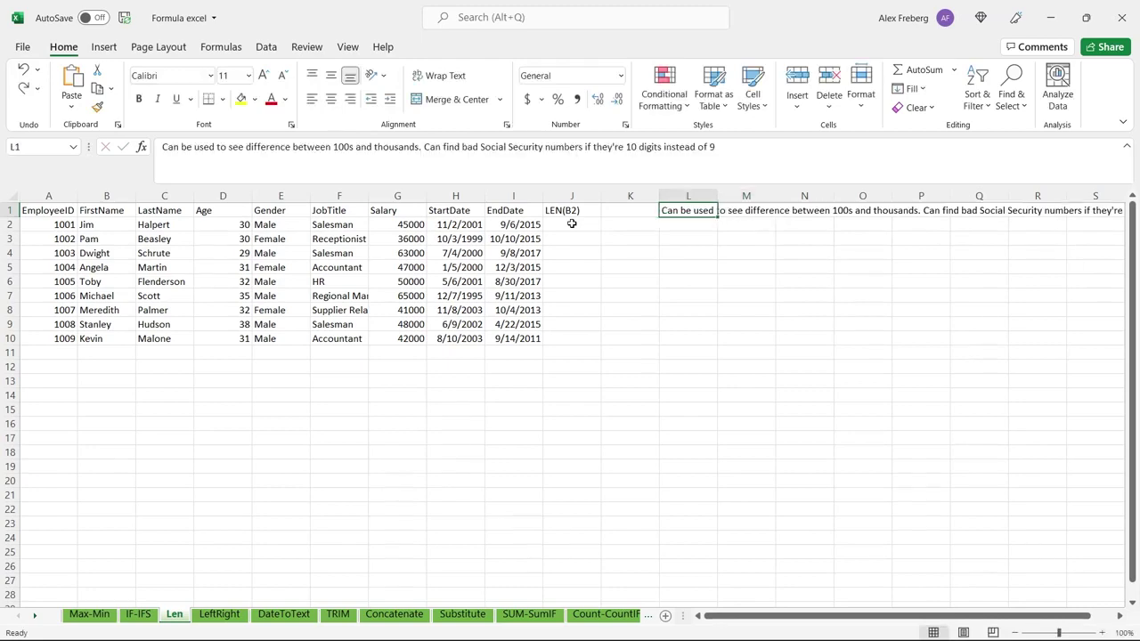
Enter =LEN(C2:C10) in J2 to count the characters of each last name.
{"action": "left_click", "coordinate": [570, 225]}
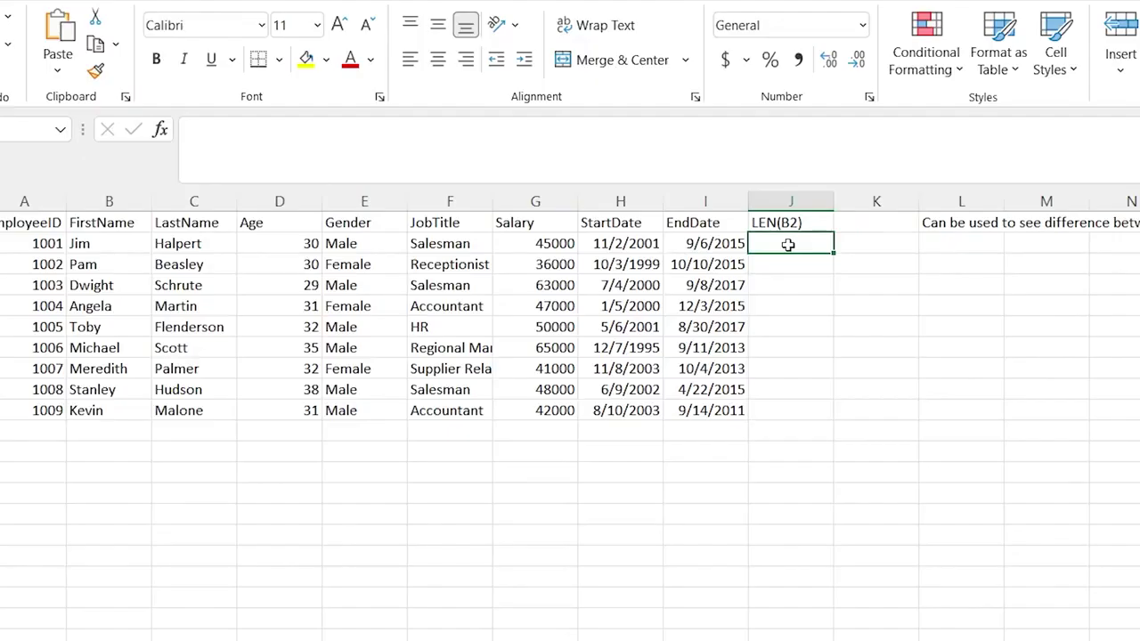
{"action": "type", "text": "=LEN"}
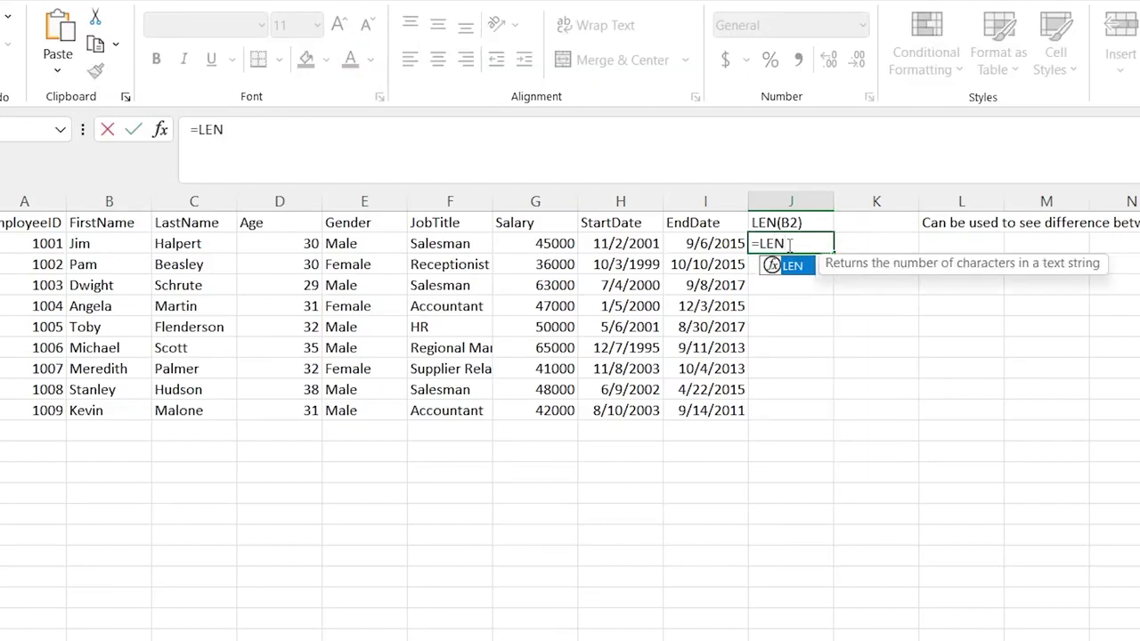
{"action": "type", "text": "("}
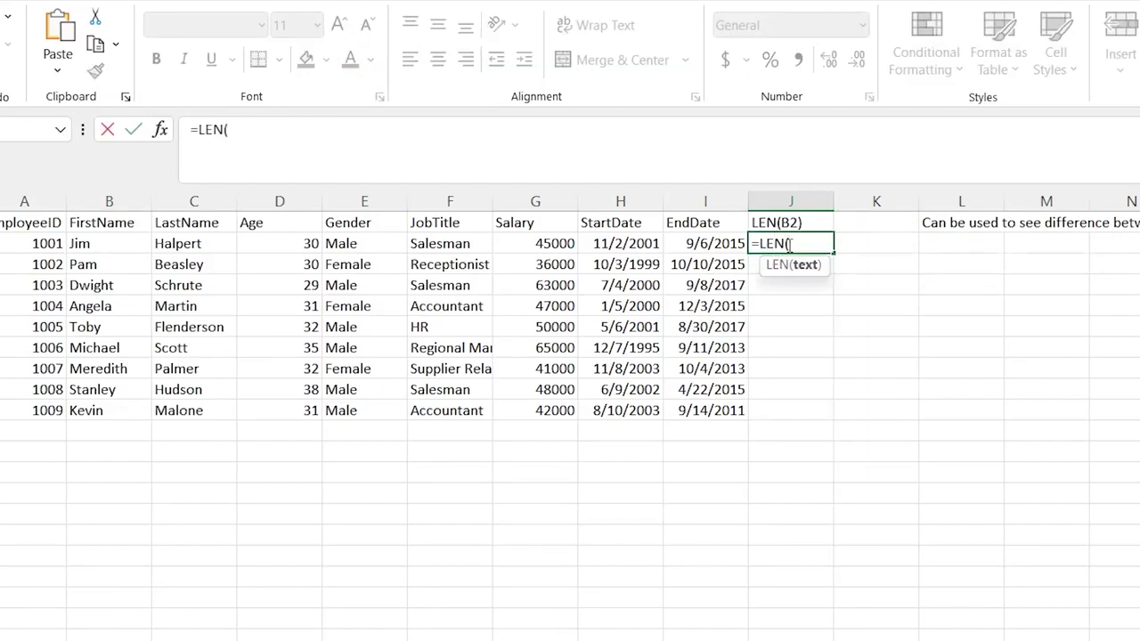
{"action": "key", "text": "BackSpace"}
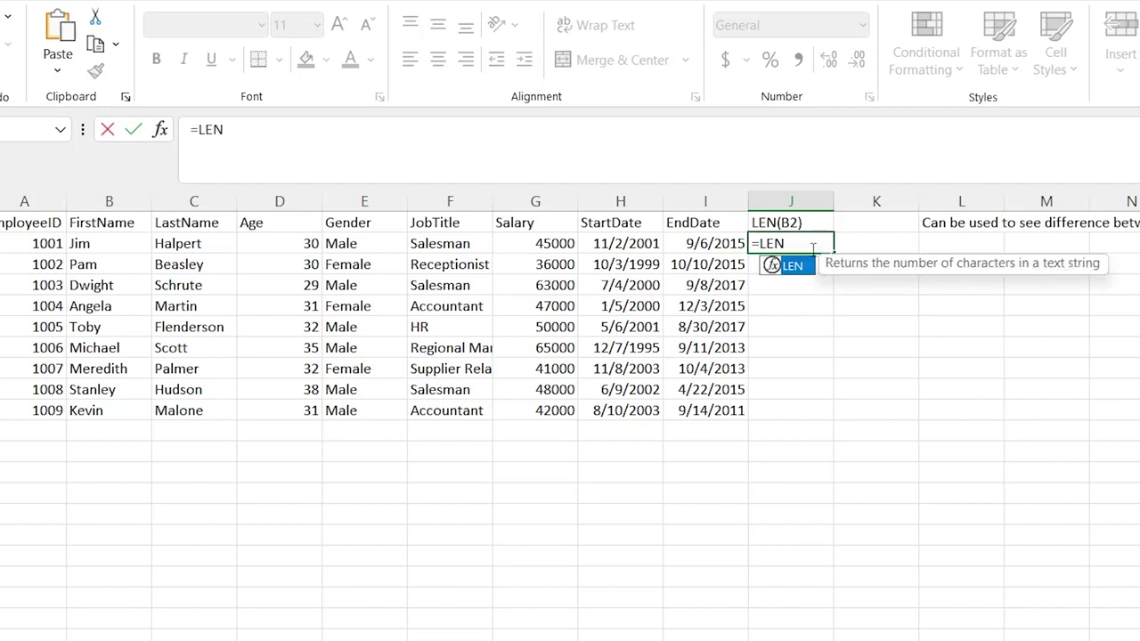
{"action": "type", "text": "("}
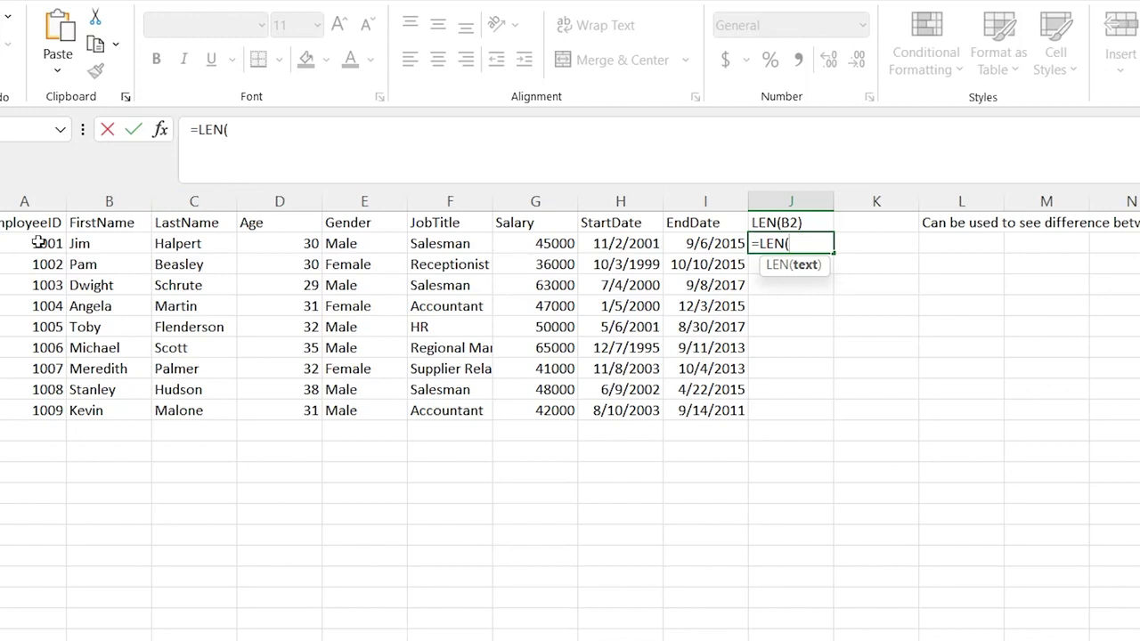
{"action": "left_click", "coordinate": [228, 244]}
{"action": "left_click", "coordinate": [211, 412], "text": "shift"}
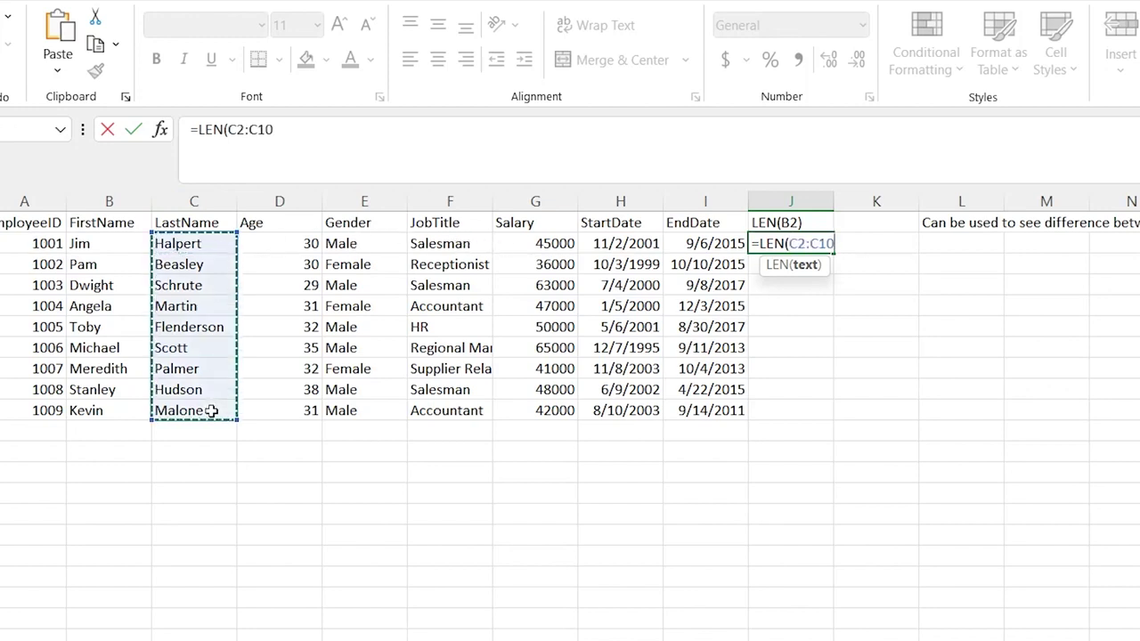
{"action": "type", "text": ")"}
{"action": "key", "text": "ctrl+Return"}
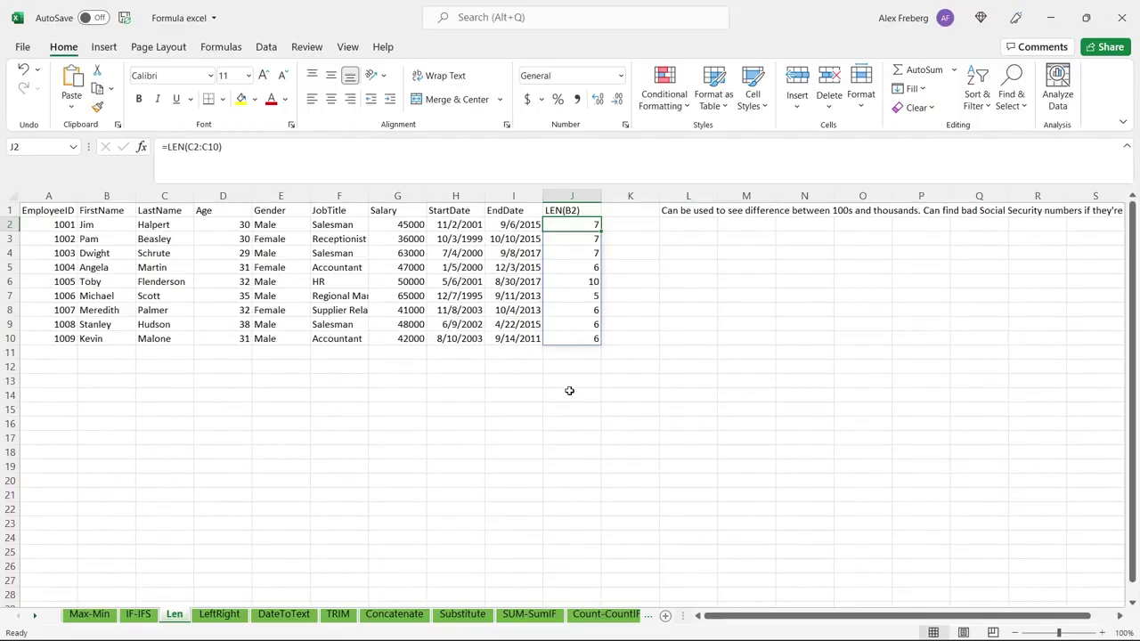
{"action": "left_click", "coordinate": [787, 493]}
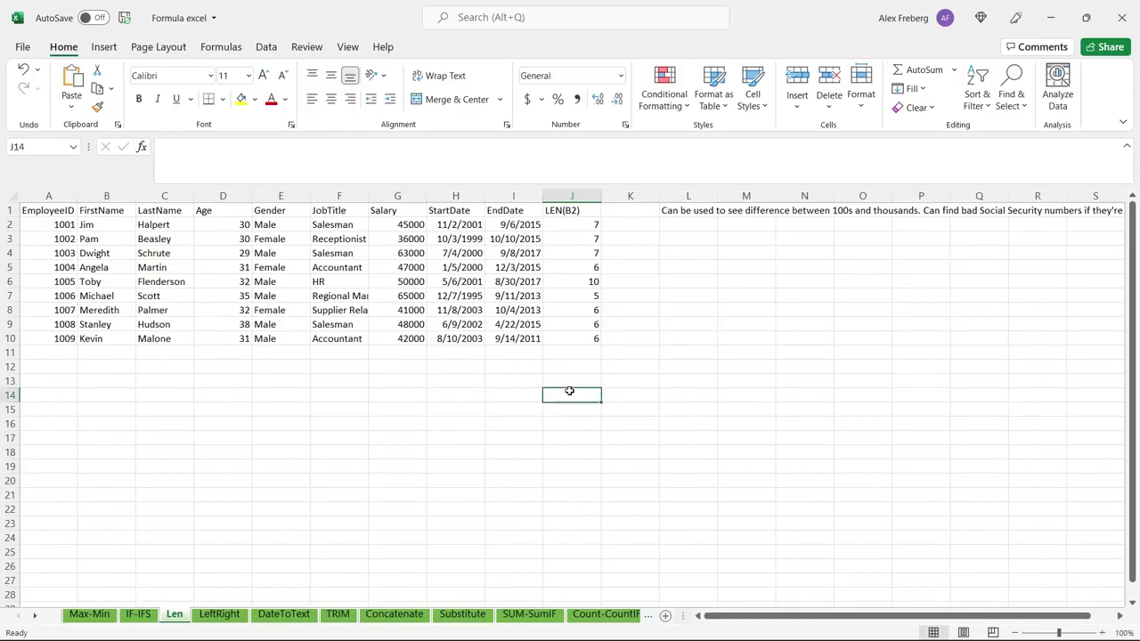
Switch to the LeftRight sheet and select cell K2 under the Left header.
{"action": "left_click", "coordinate": [219, 614]}
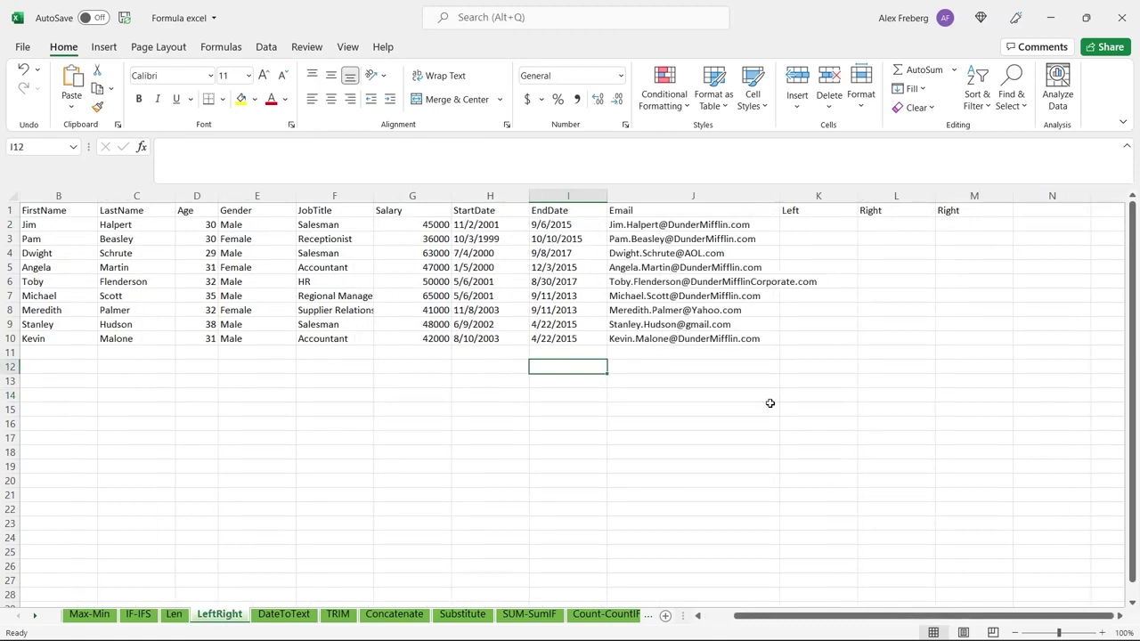
{"action": "left_click", "coordinate": [820, 224]}
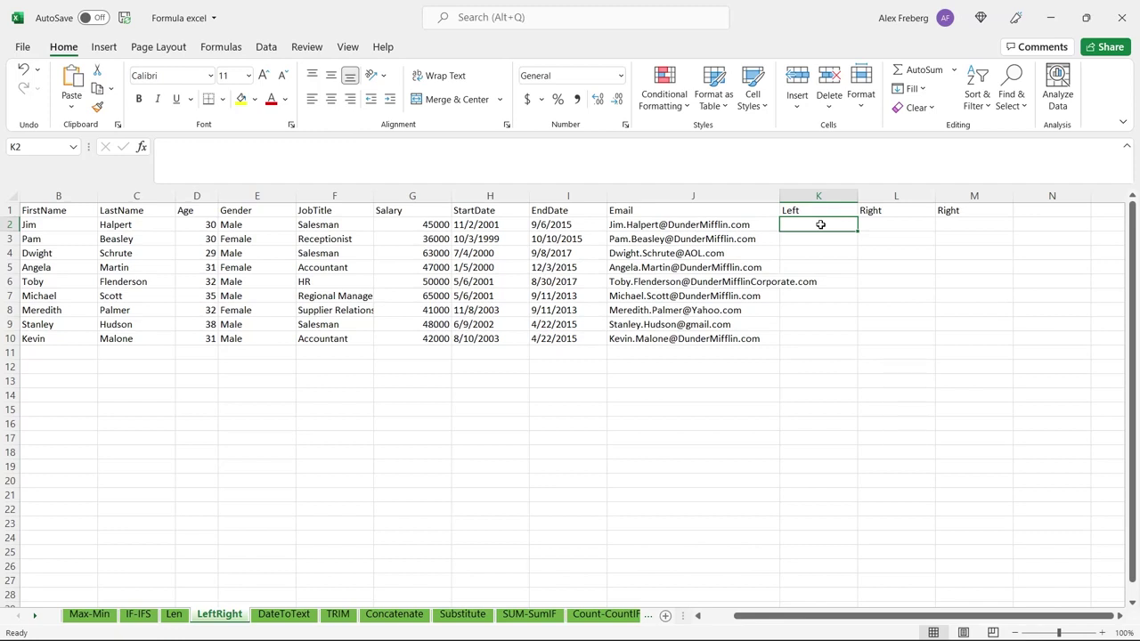
{"action": "type", "text": "=subs"}
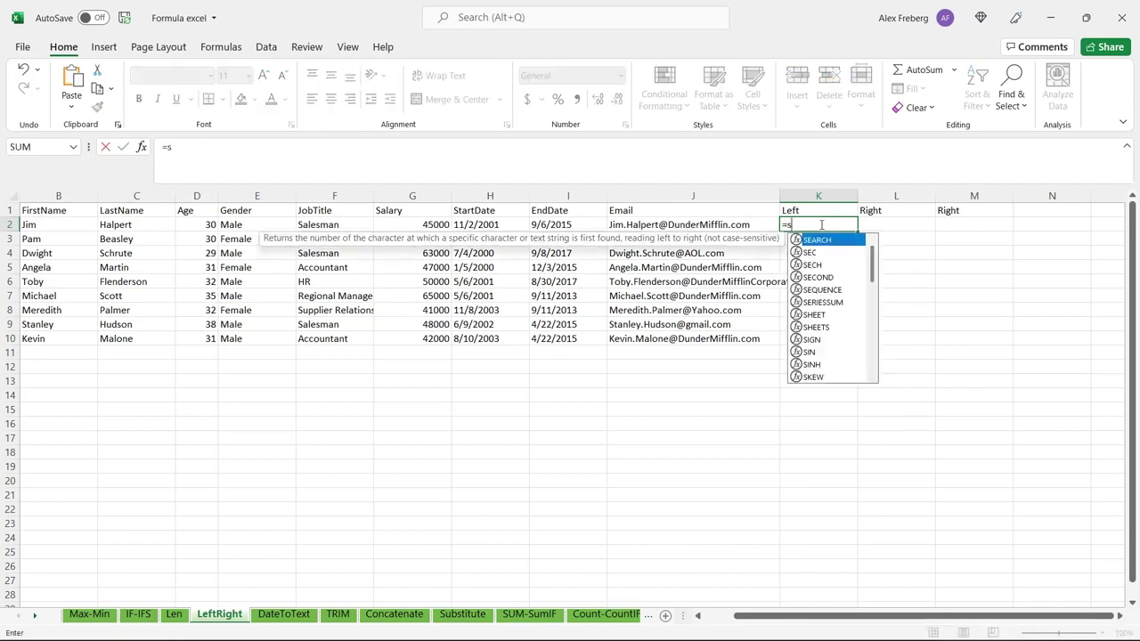
{"action": "key", "text": "BackSpace"}
{"action": "key", "text": "BackSpace"}
{"action": "key", "text": "BackSpace"}
{"action": "key", "text": "BackSpace"}
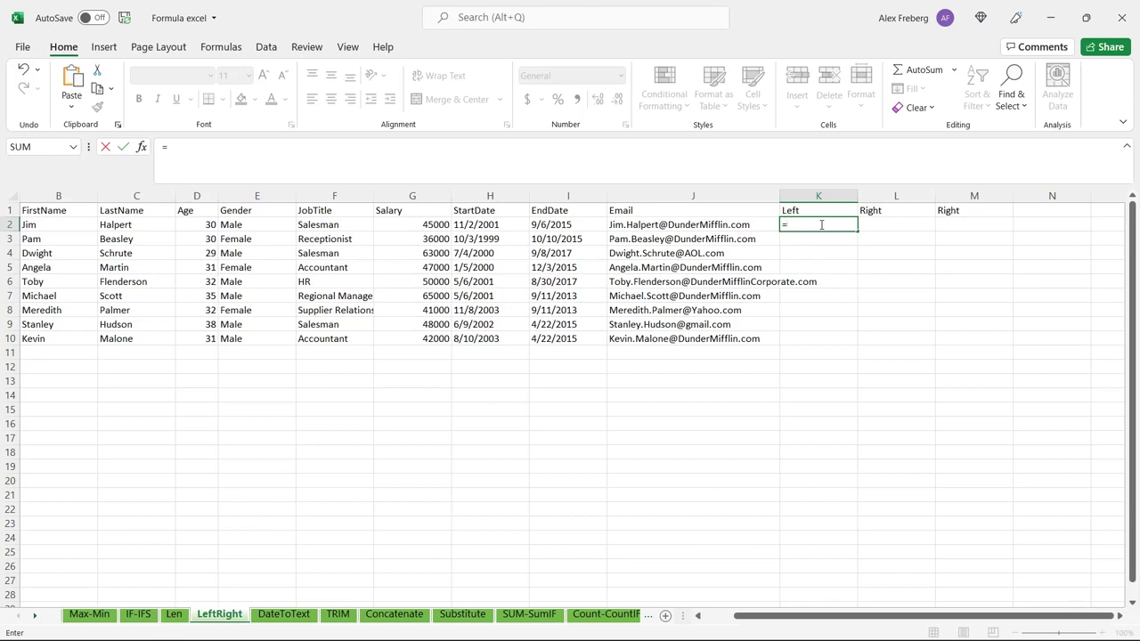
Enter =LEFT(B2:B10, 3) in K2 to extract the first three letters of each first name, and check the results in column K.
{"action": "type", "text": "LE"}
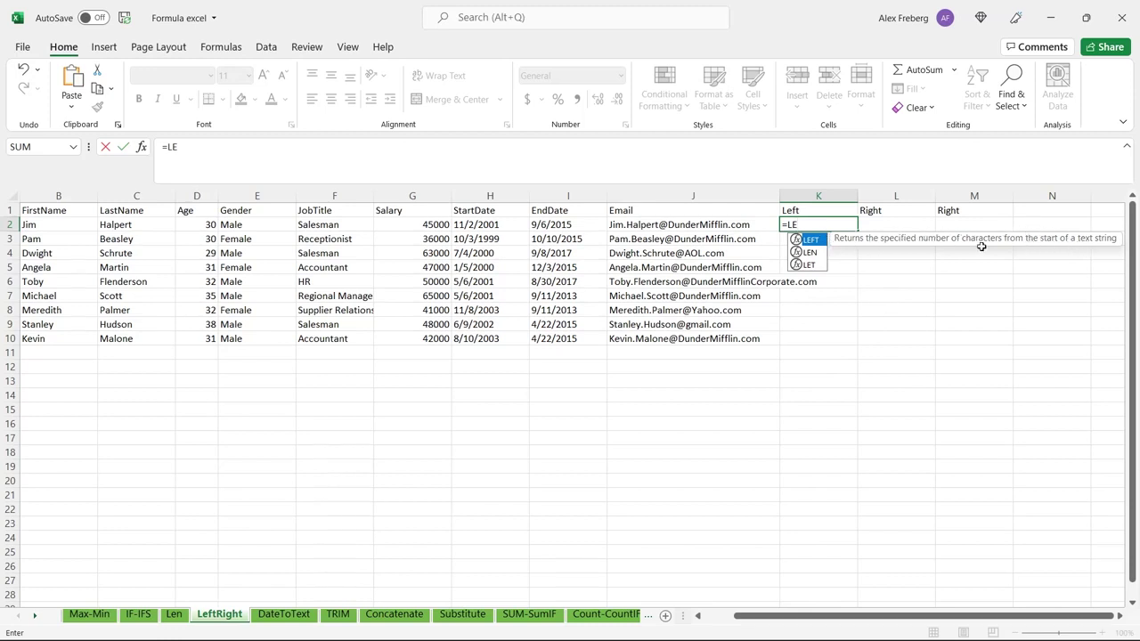
{"action": "key", "text": "Tab"}
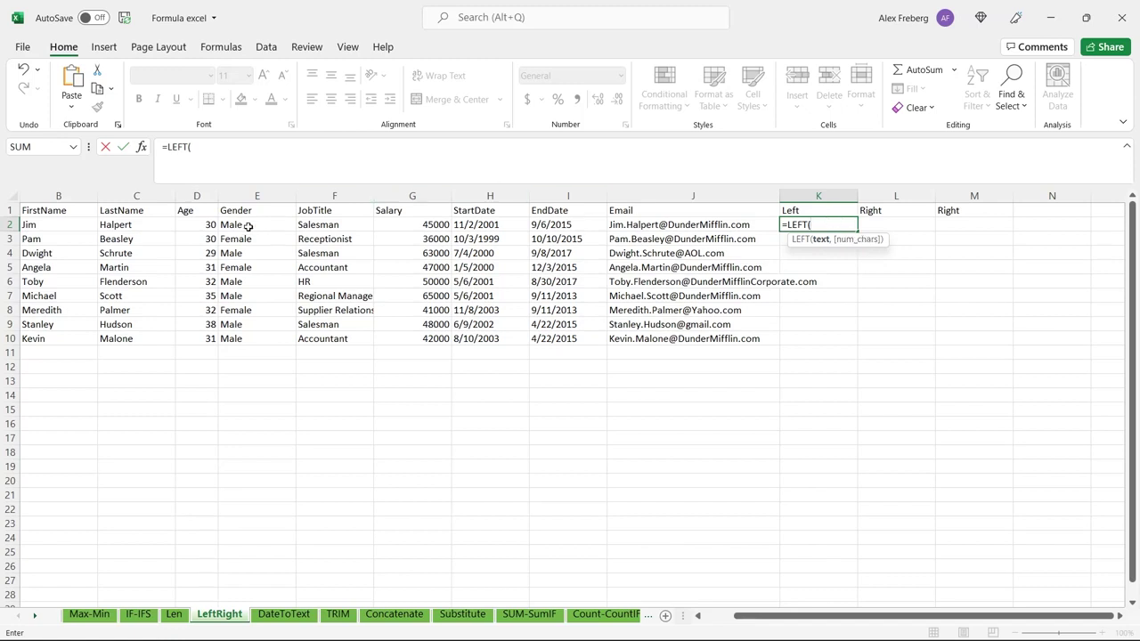
{"action": "left_click", "coordinate": [71, 226]}
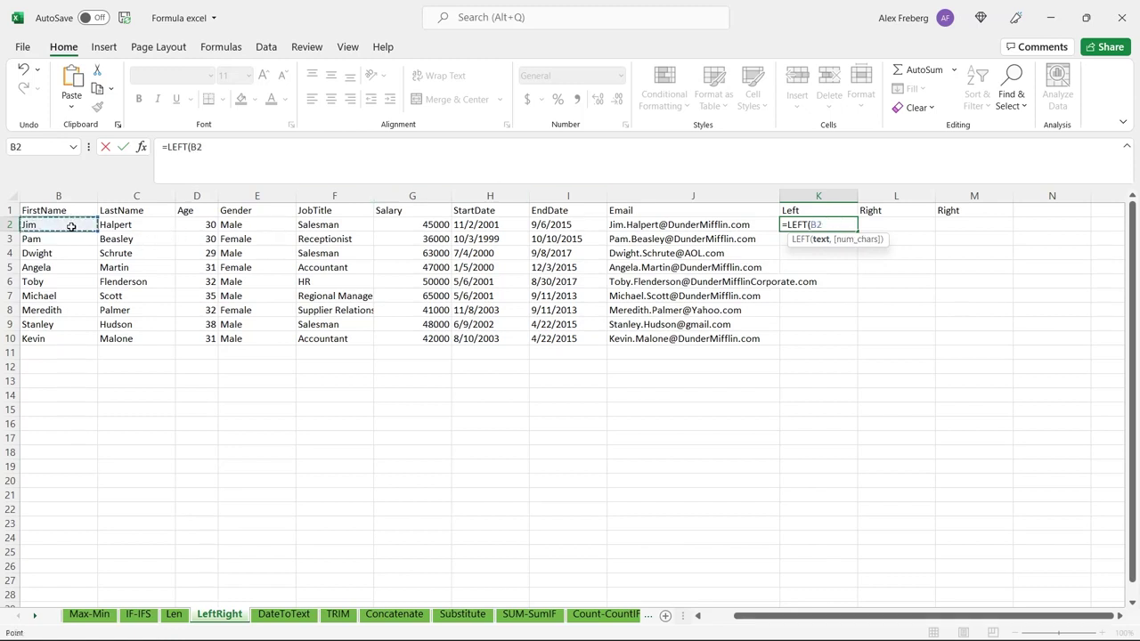
{"action": "left_click", "coordinate": [66, 338], "text": "shift"}
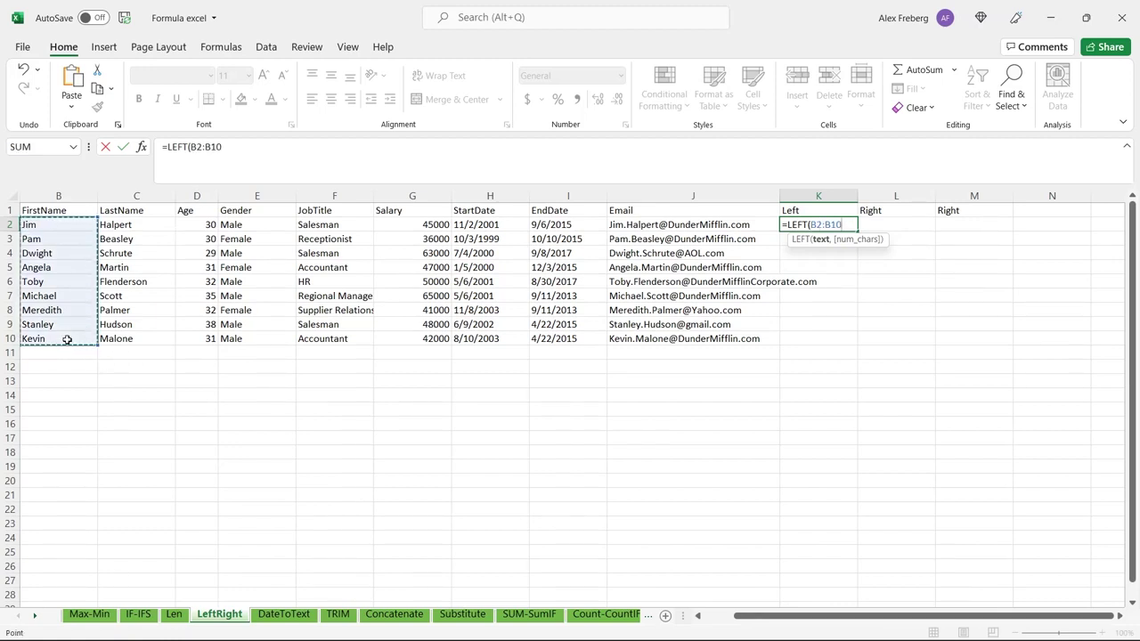
{"action": "type", "text": ","}
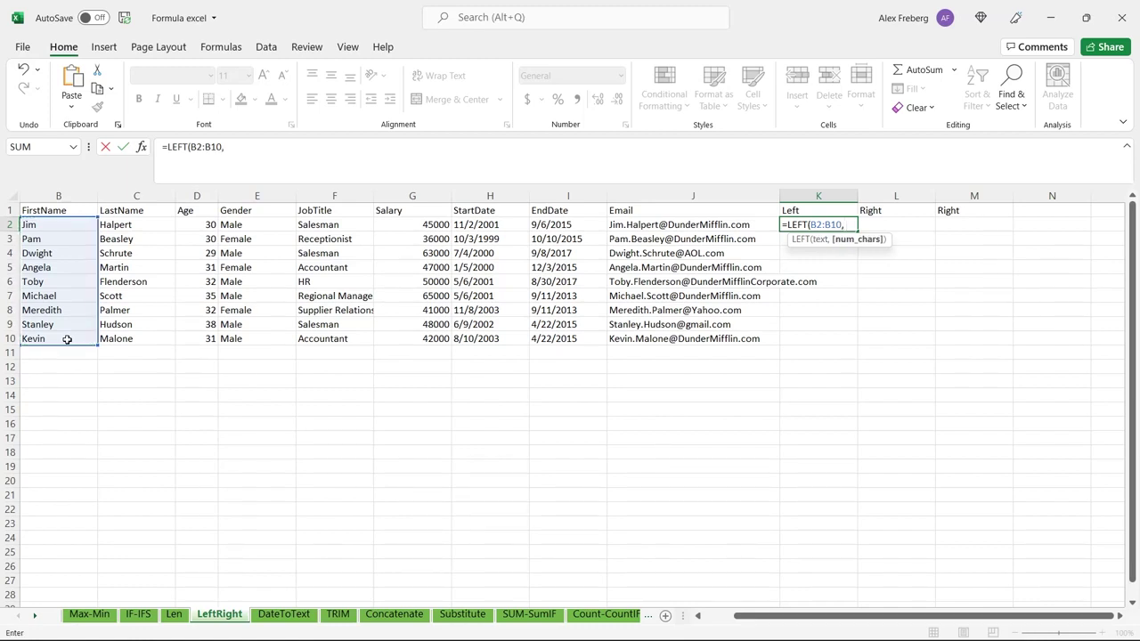
{"action": "type", "text": " 3)"}
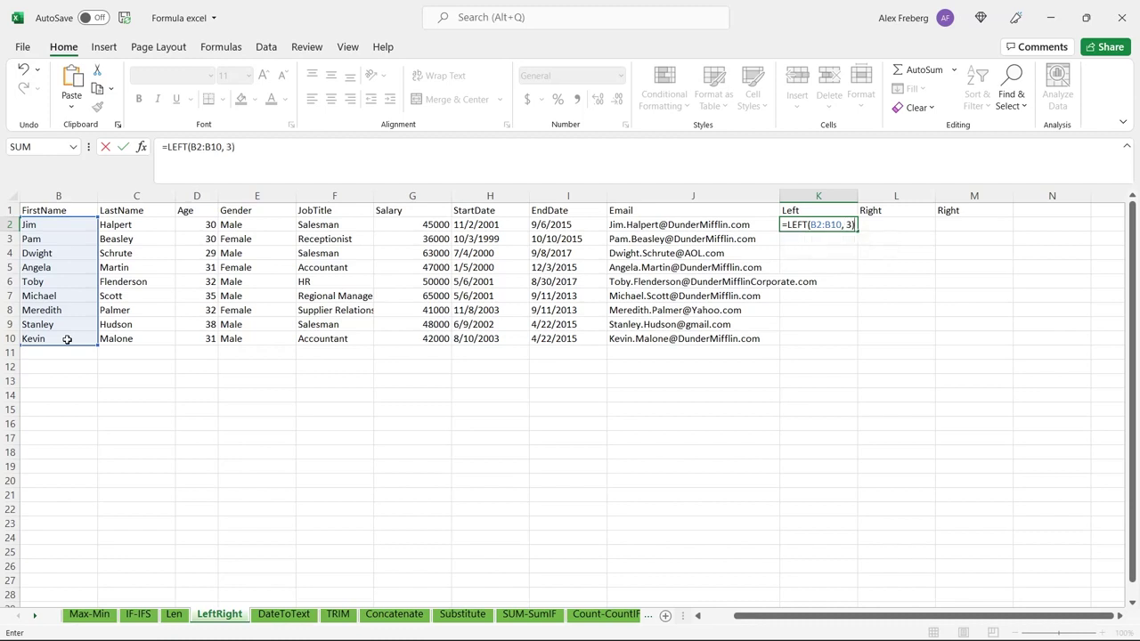
{"action": "key", "text": "Return"}
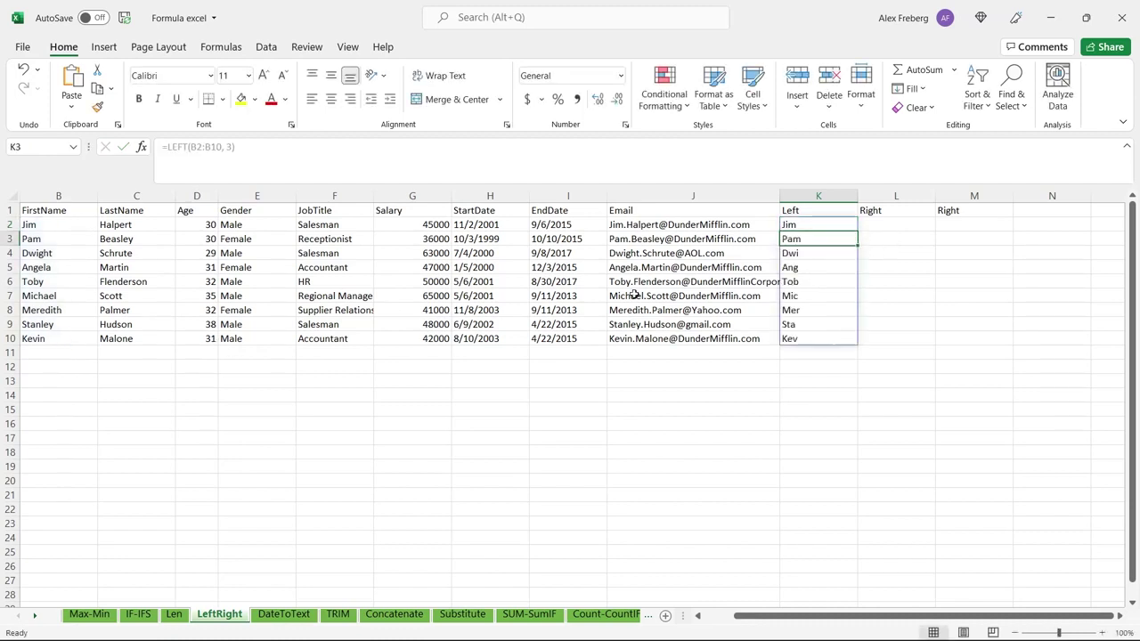
{"action": "left_click", "coordinate": [812, 224]}
{"action": "left_click", "coordinate": [812, 235]}
{"action": "left_click", "coordinate": [805, 267]}
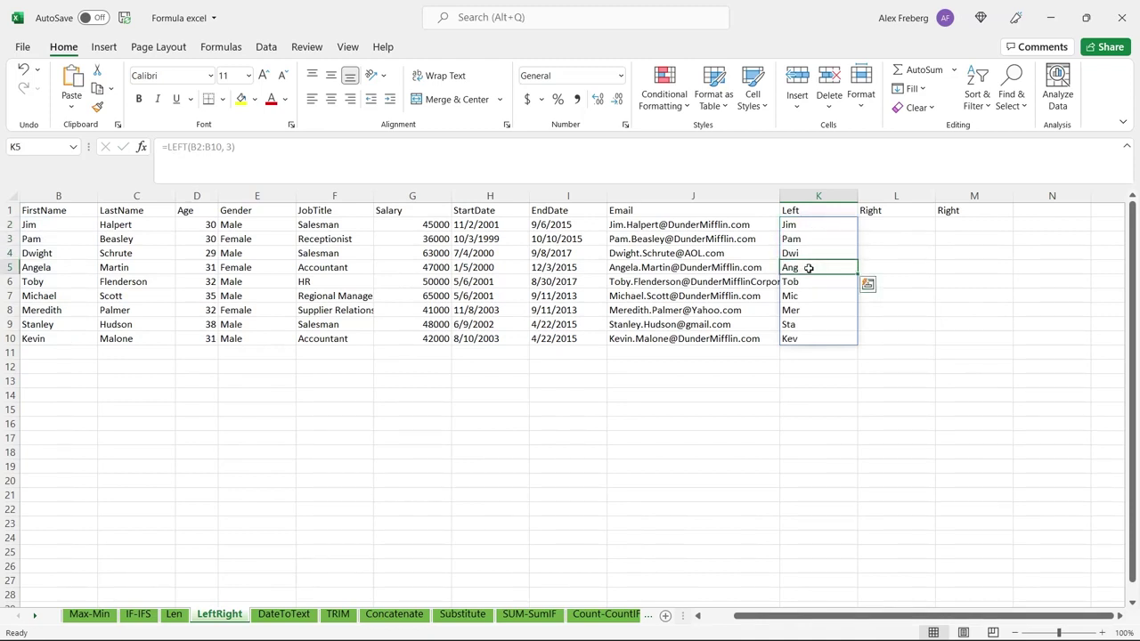
{"action": "left_click", "coordinate": [809, 280]}
Enter =RIGHT(A2:A10,1) in L2 to extract the last digit of each EmployeeID, and review the formula.
{"action": "left_click", "coordinate": [886, 223]}
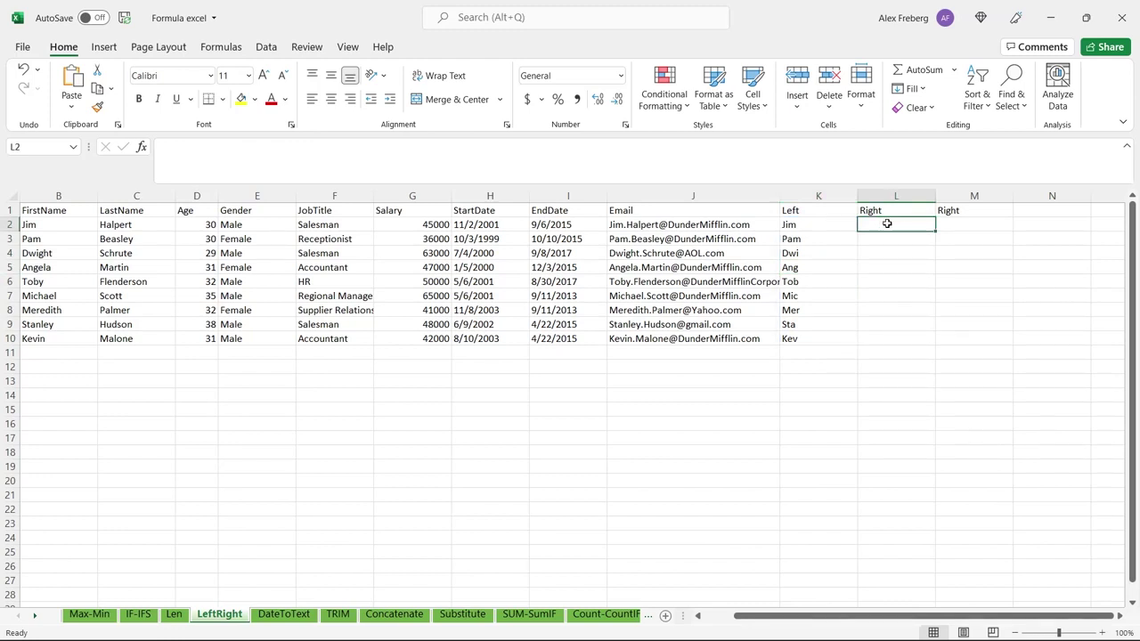
{"action": "type", "text": "="}
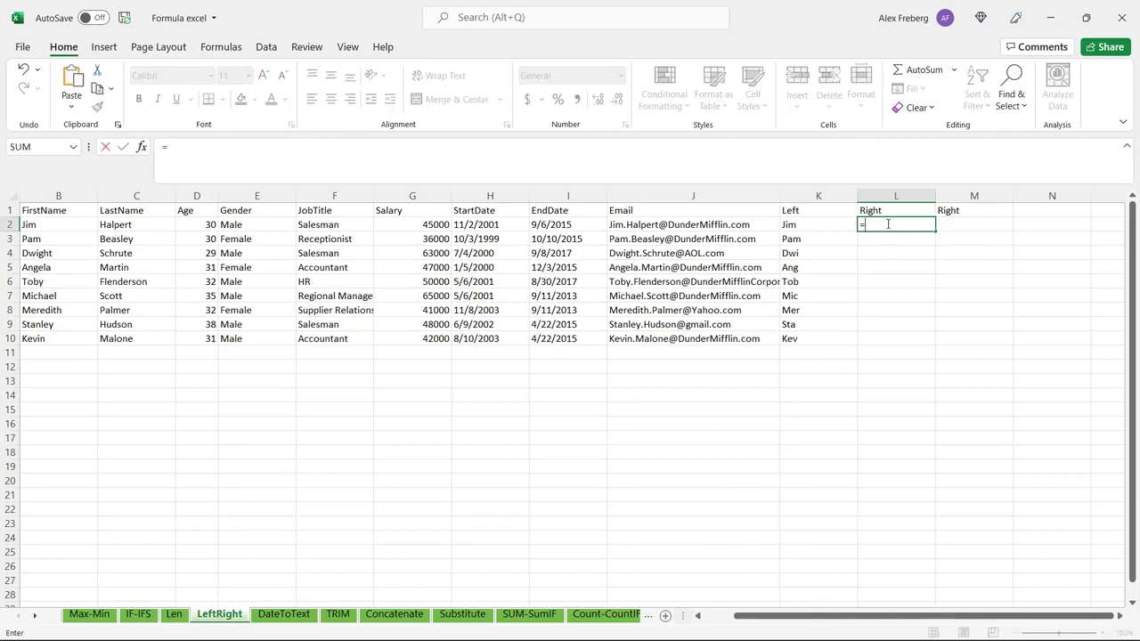
{"action": "type", "text": "RIGHT("}
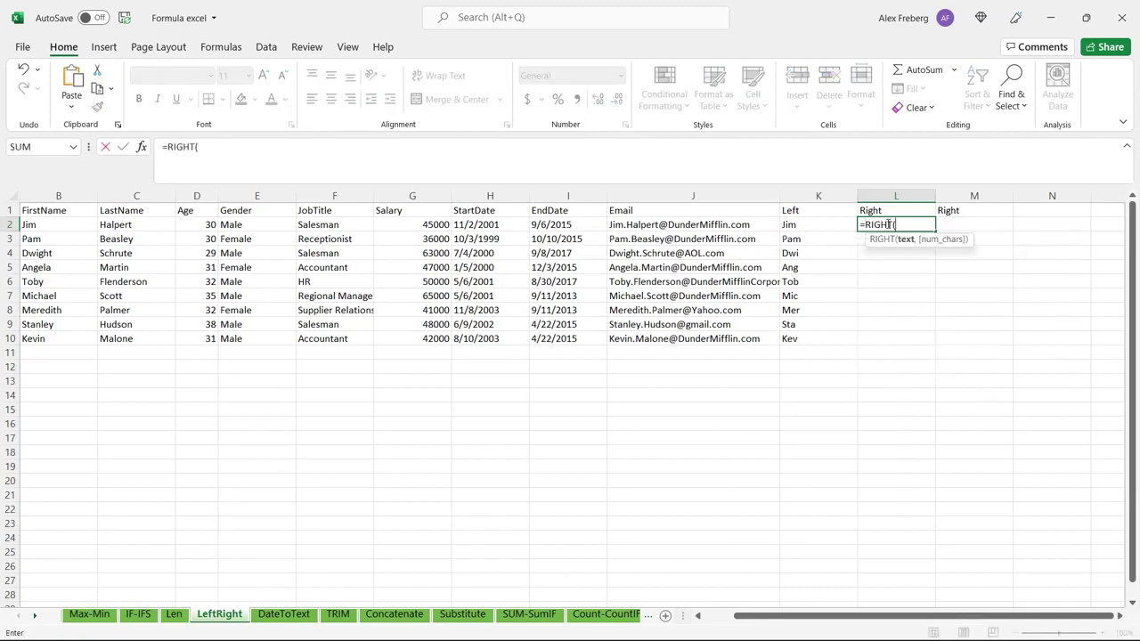
{"action": "scroll", "coordinate": [664, 307], "scroll_direction": "left", "scroll_amount": 1}
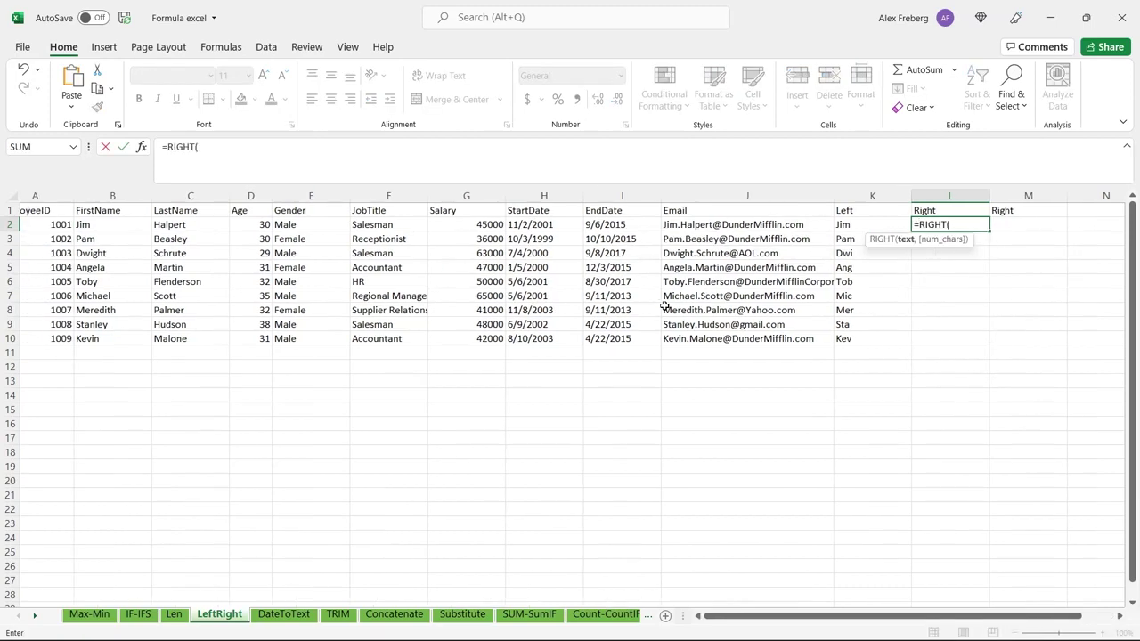
{"action": "left_click", "coordinate": [85, 224]}
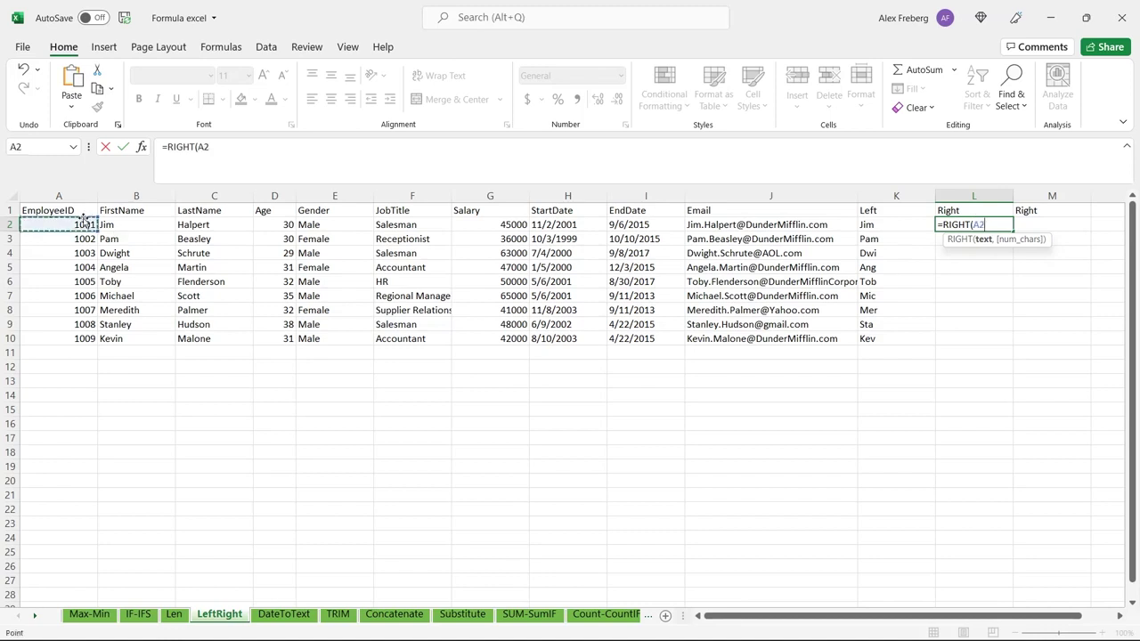
{"action": "left_click", "coordinate": [84, 338], "text": "shift"}
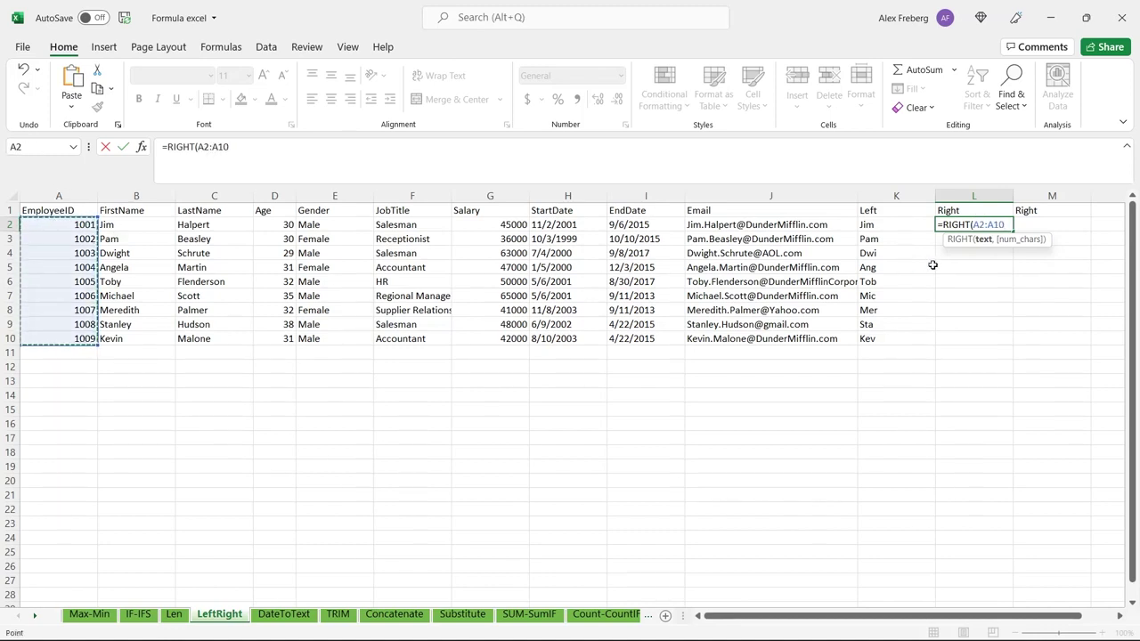
{"action": "type", "text": ",1"}
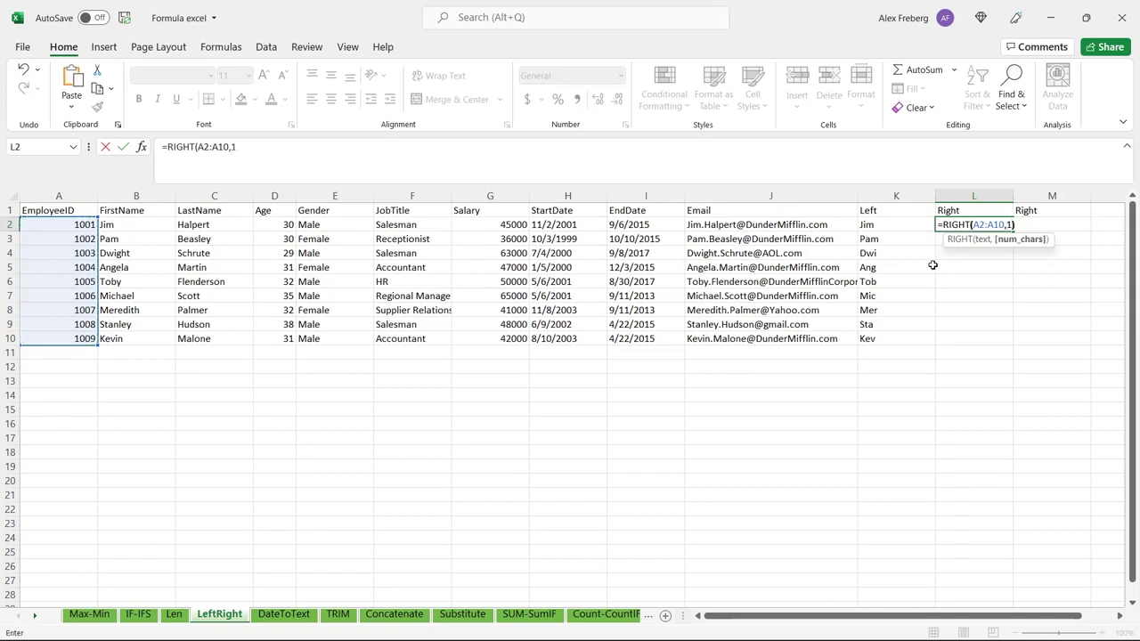
{"action": "key", "text": "Return"}
{"action": "left_click", "coordinate": [989, 221]}
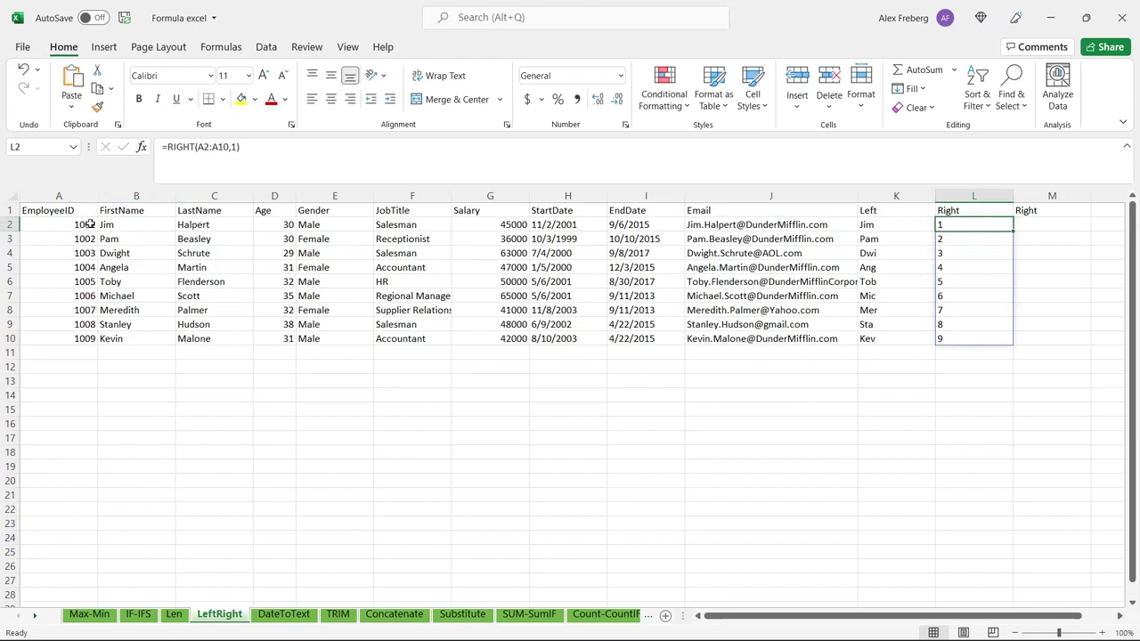
{"action": "double_click", "coordinate": [978, 223]}
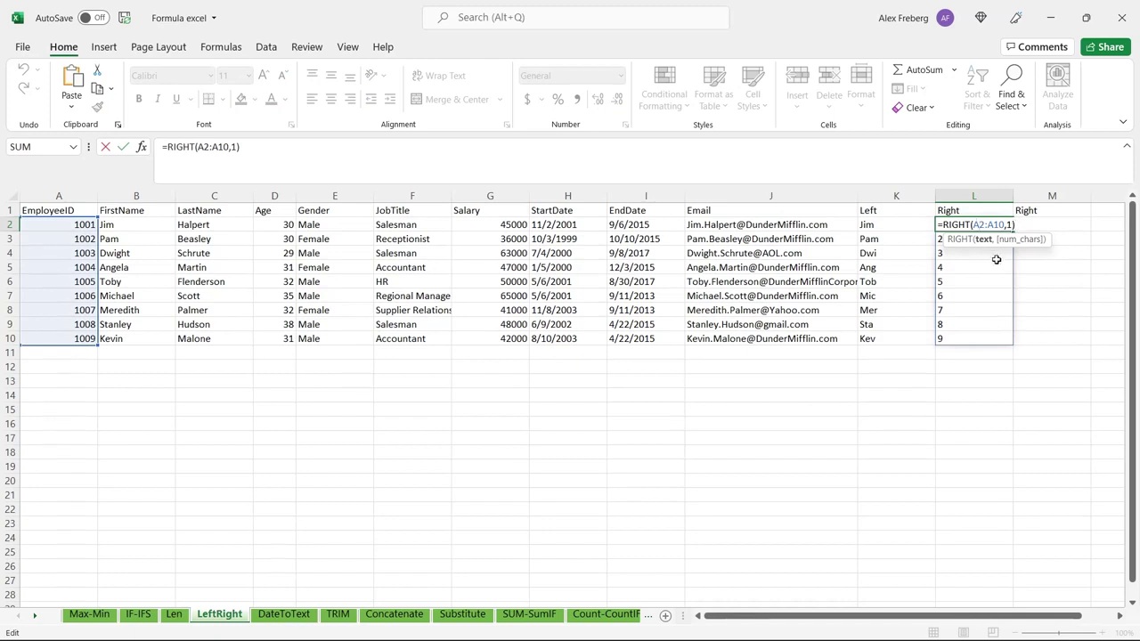
{"action": "key", "text": "Escape"}
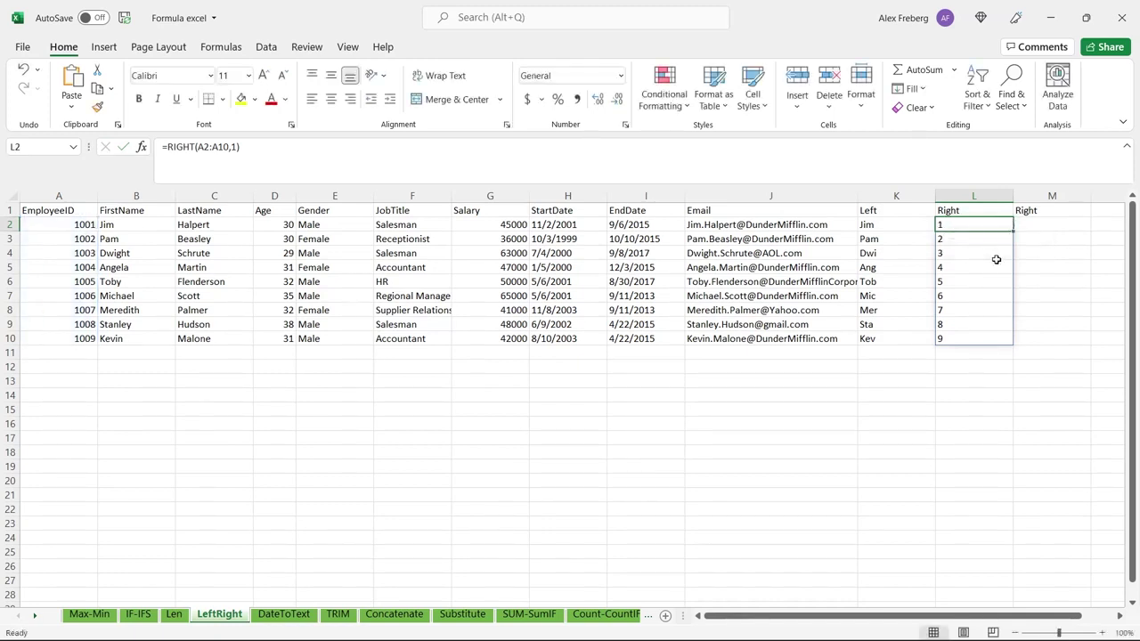
Enter =RIGHT(H2:H10, 4) in M2 to extract the year from each StartDate.
{"action": "double_click", "coordinate": [1055, 225]}
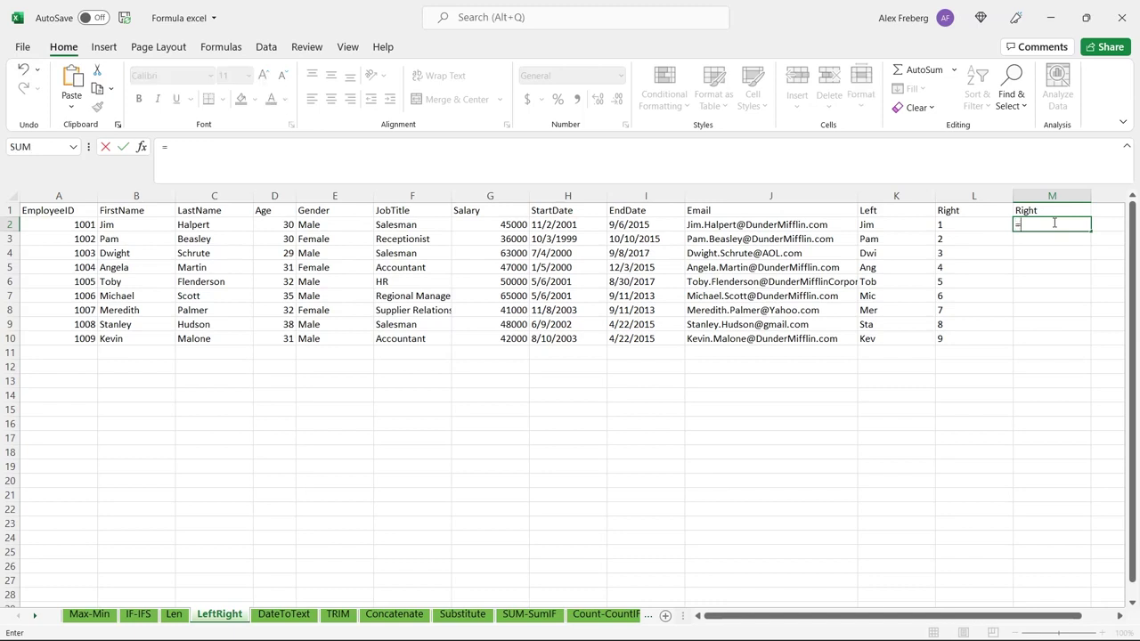
{"action": "type", "text": "=RIGHT"}
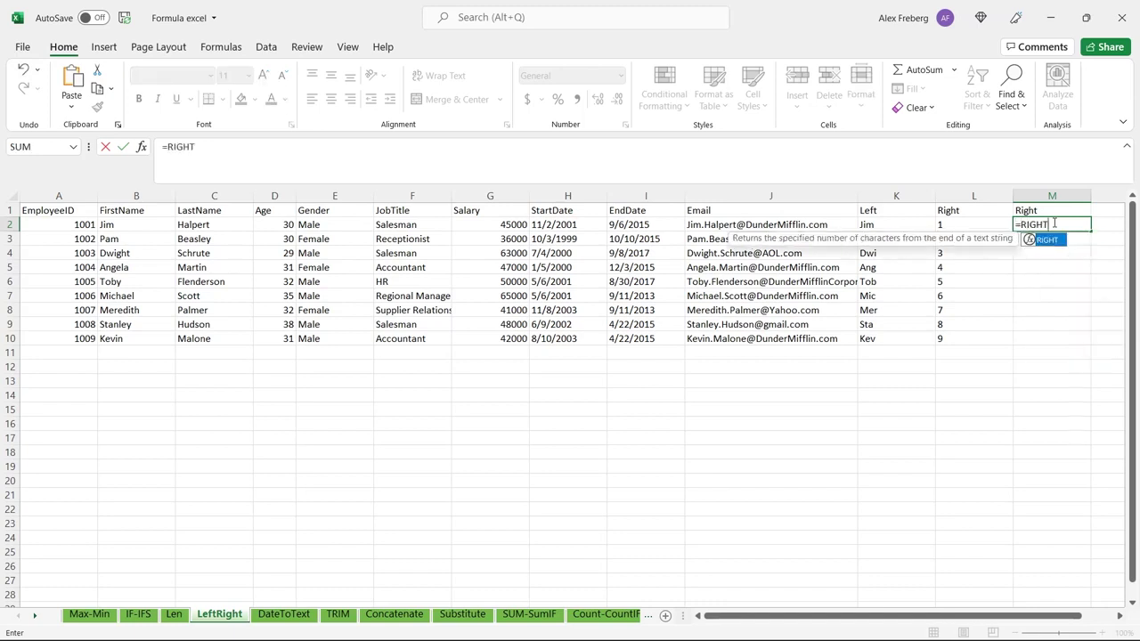
{"action": "type", "text": "("}
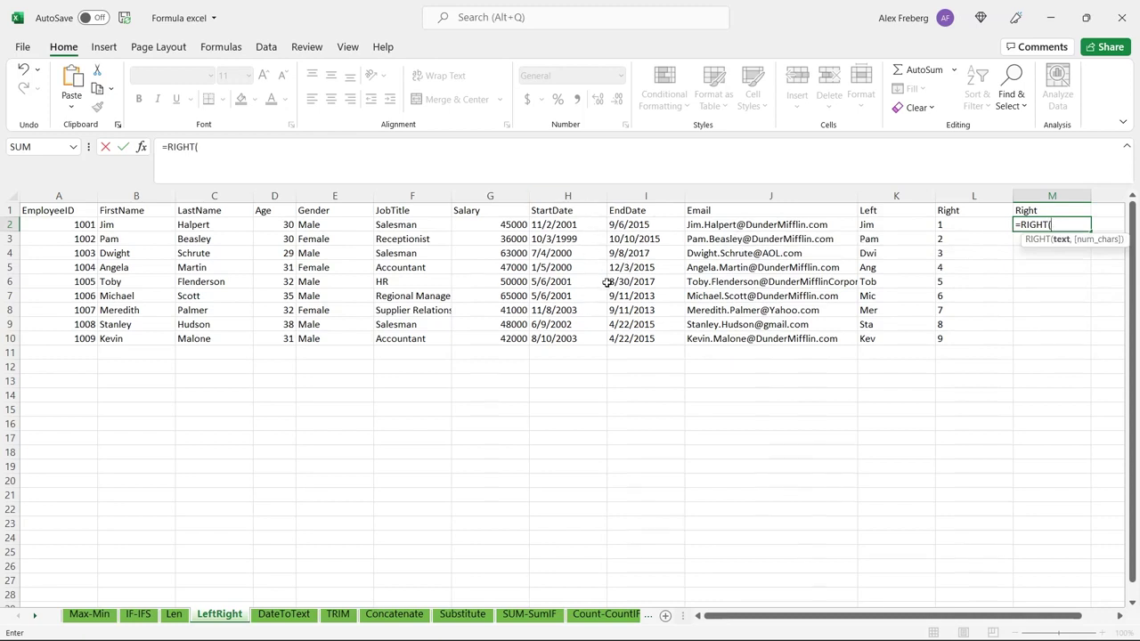
{"action": "left_click", "coordinate": [588, 224]}
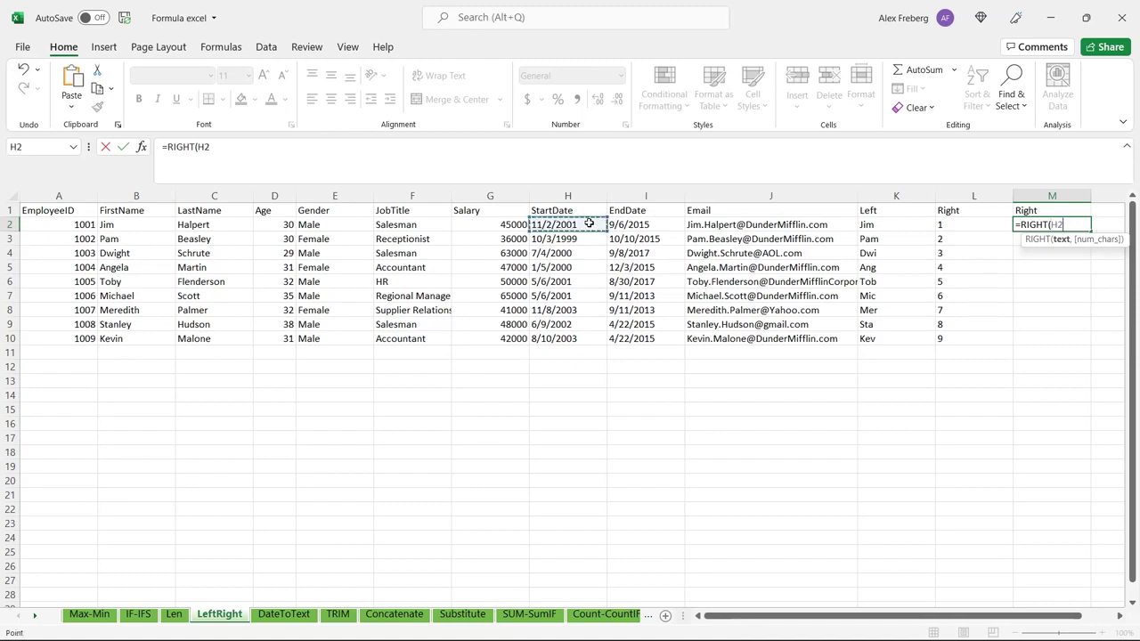
{"action": "left_click", "coordinate": [577, 338]}
{"action": "left_click", "coordinate": [581, 227], "text": "shift"}
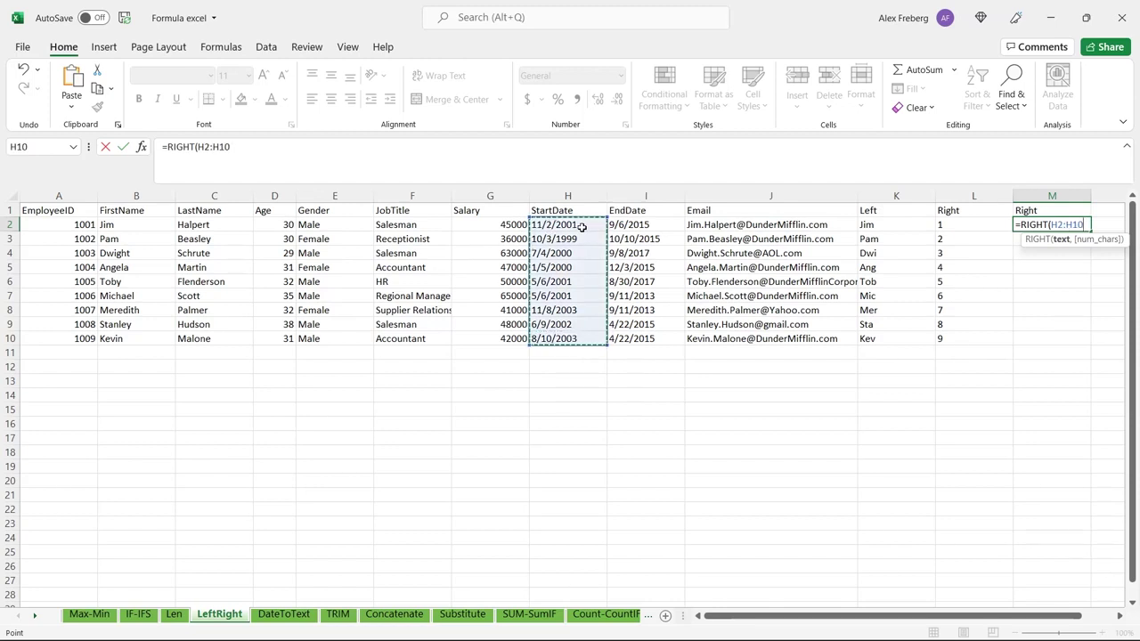
{"action": "type", "text": ", 4"}
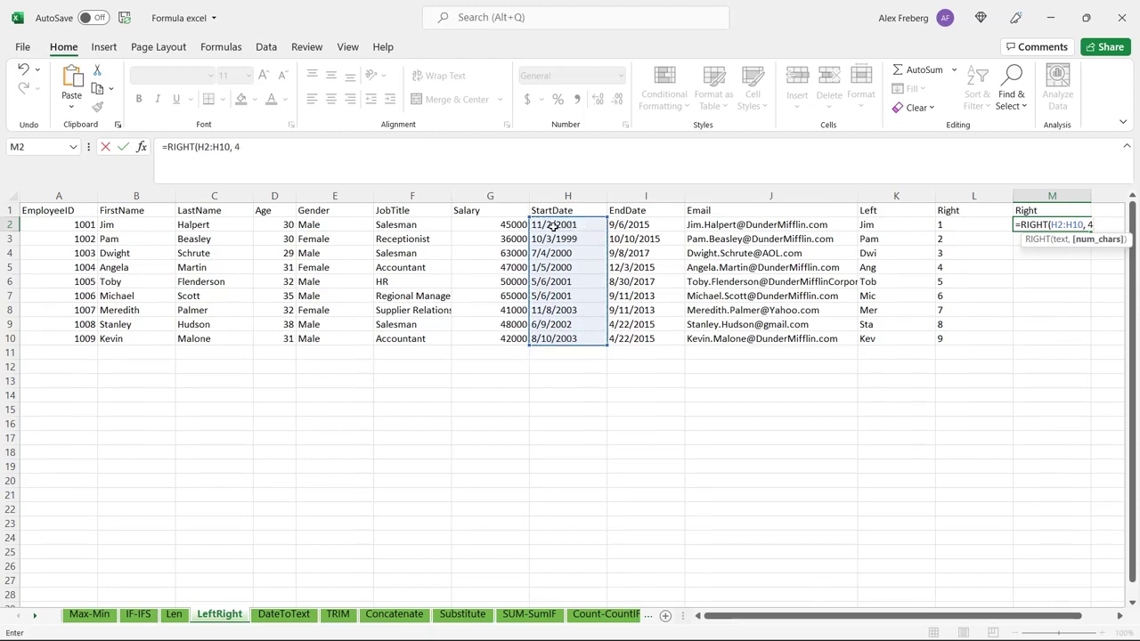
{"action": "key", "text": "Return"}
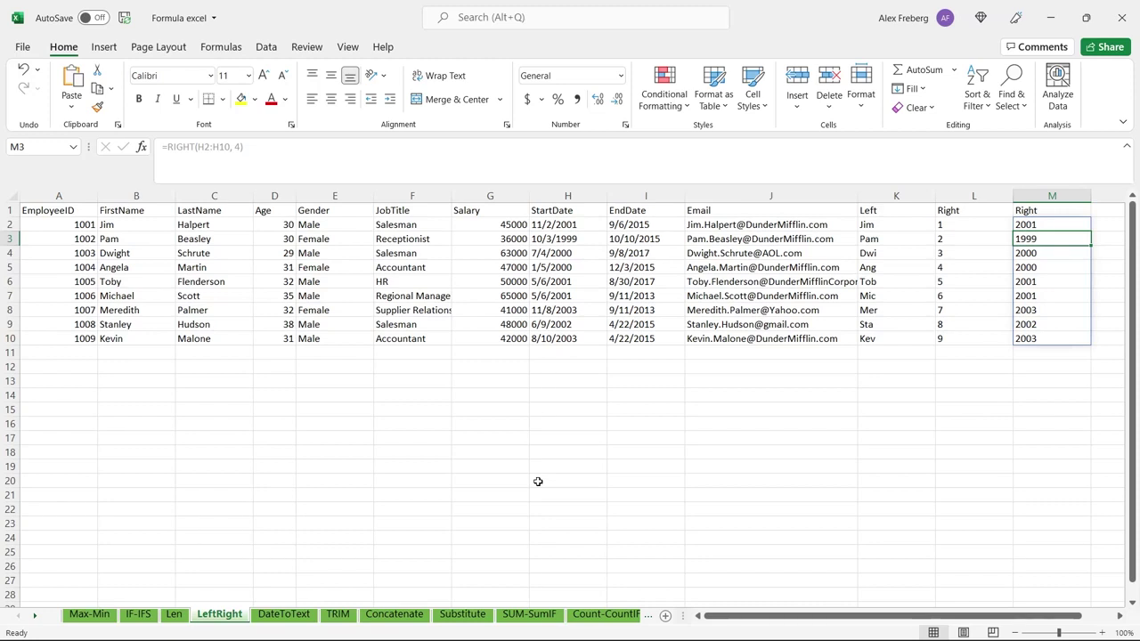
Compare the number formats of the StartDate and EndDate cells on the DateToText and LeftRight sheets, finishing on DateToText.
{"action": "left_click", "coordinate": [285, 614]}
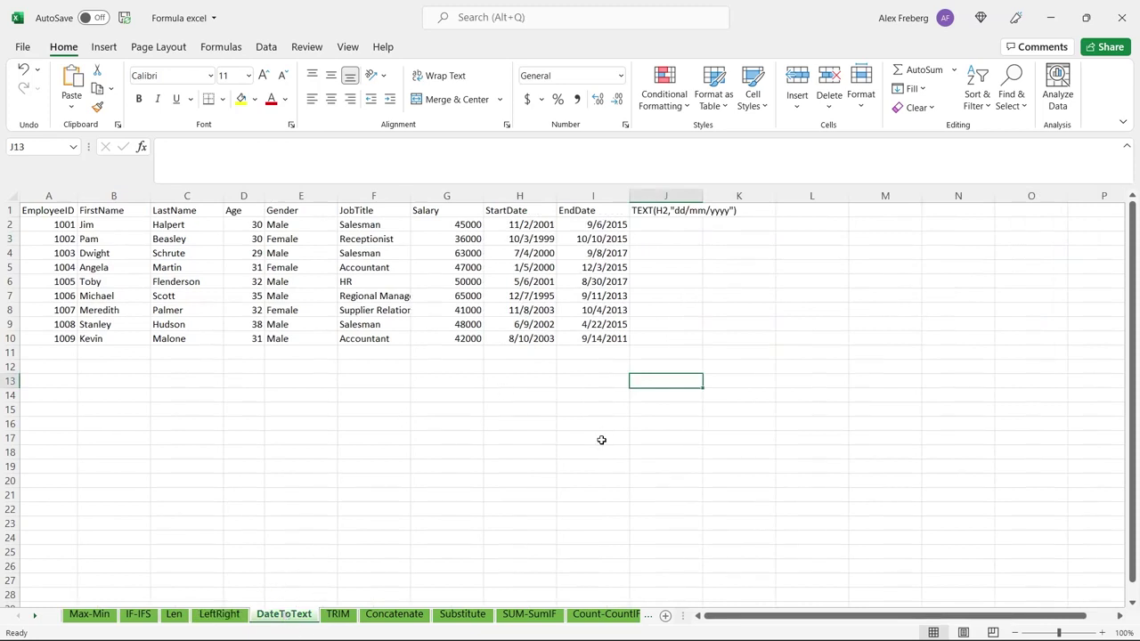
{"action": "left_click", "coordinate": [501, 277]}
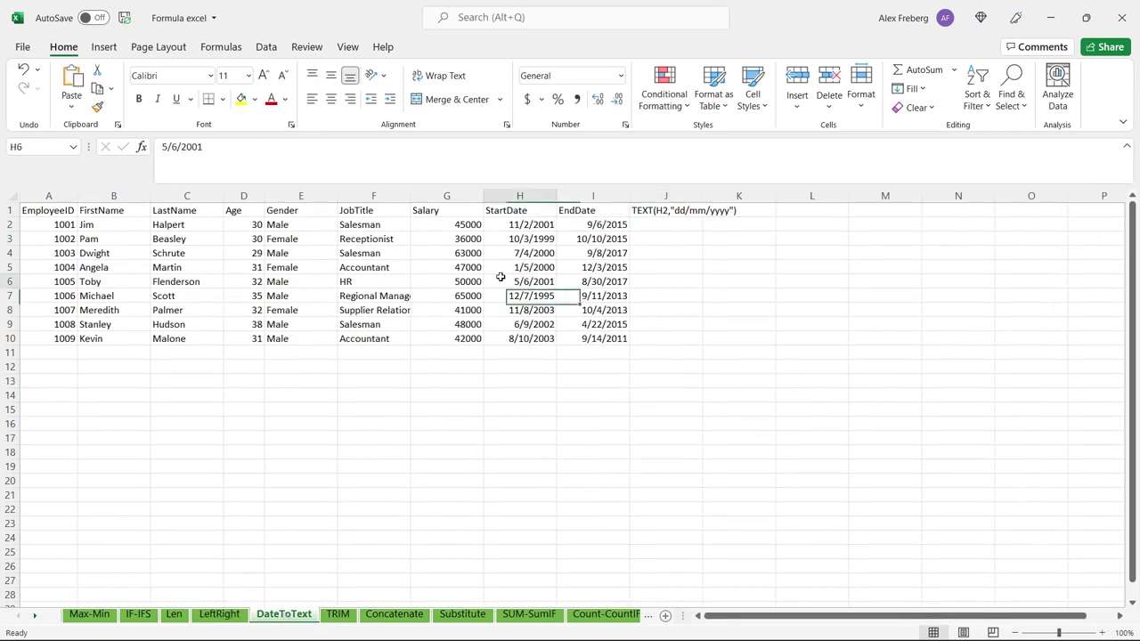
{"action": "left_click", "coordinate": [219, 616]}
{"action": "left_click", "coordinate": [543, 271]}
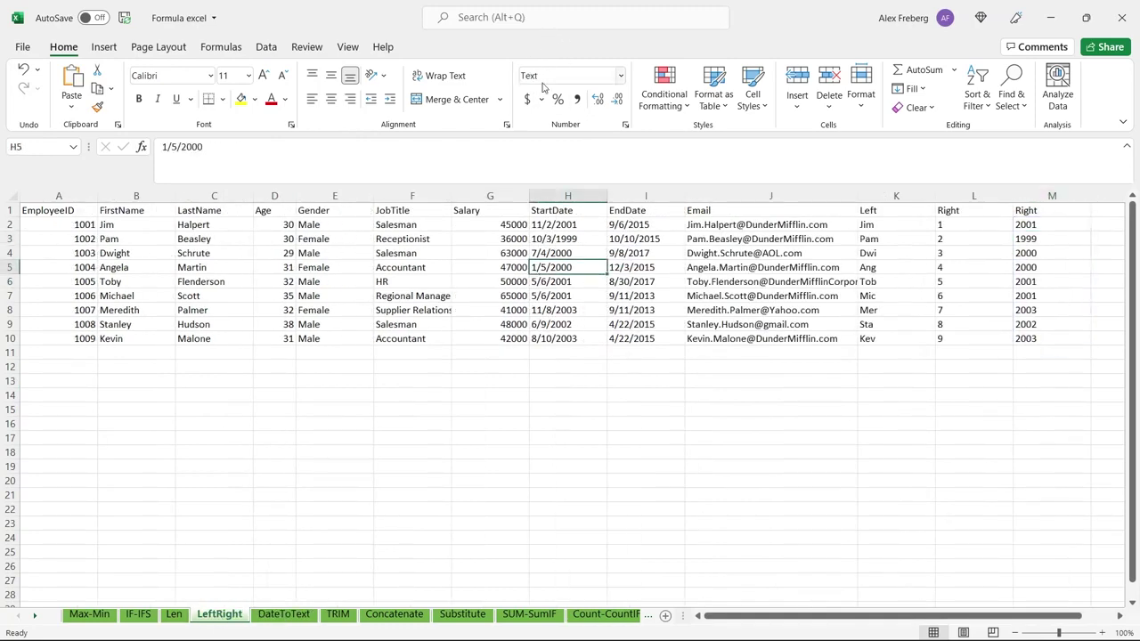
{"action": "left_click", "coordinate": [635, 265]}
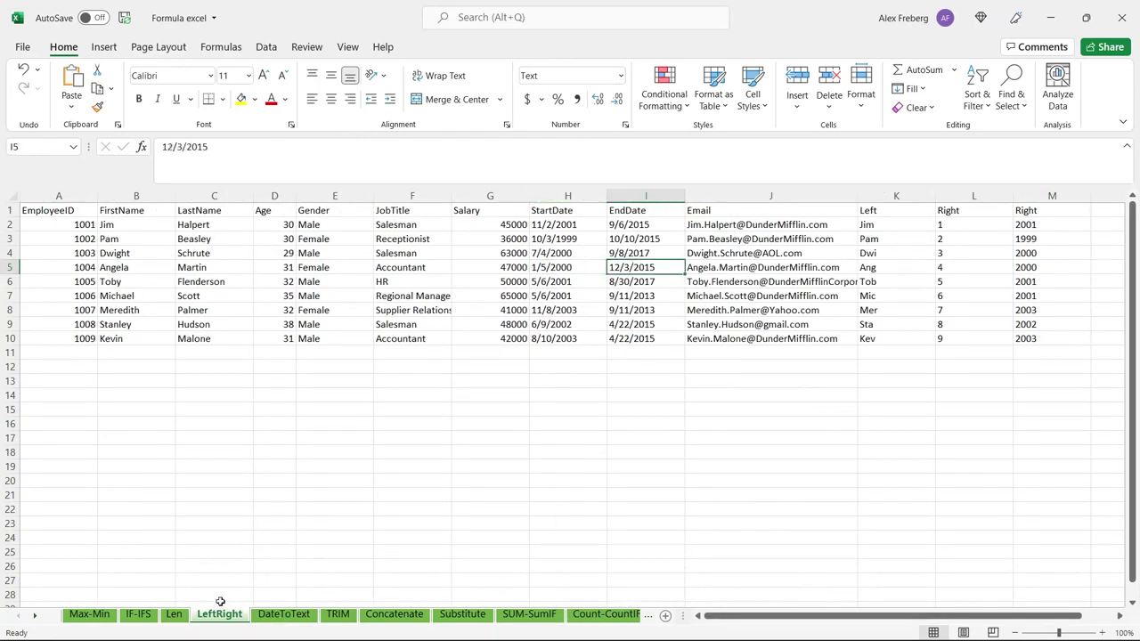
{"action": "left_click", "coordinate": [591, 256]}
{"action": "left_click", "coordinate": [637, 252]}
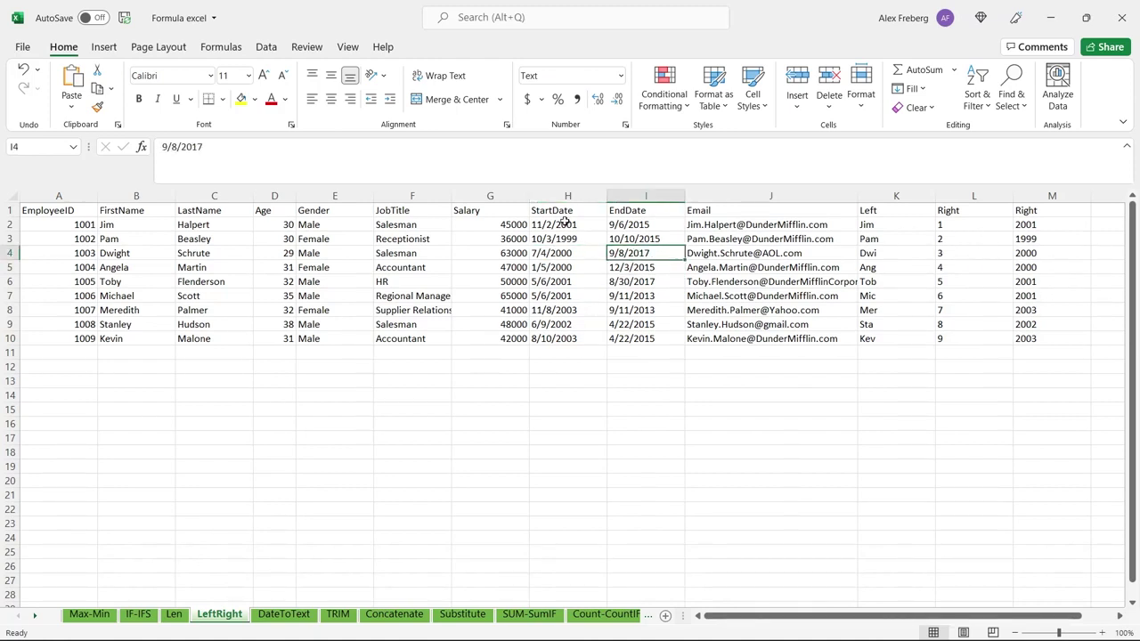
{"action": "left_click", "coordinate": [590, 261]}
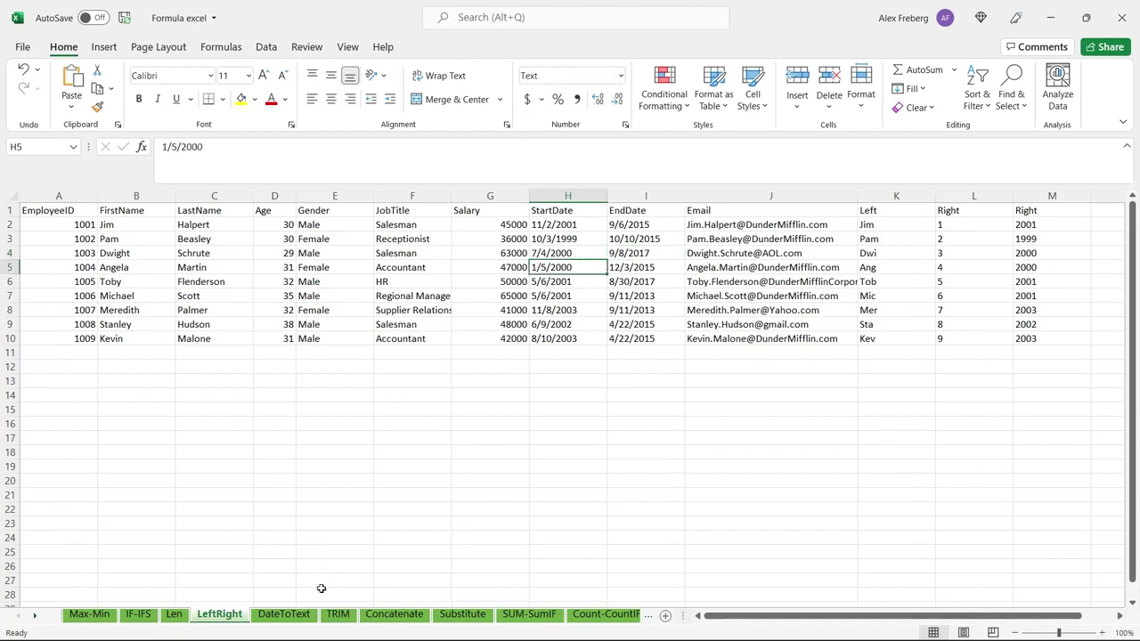
{"action": "left_click", "coordinate": [298, 614]}
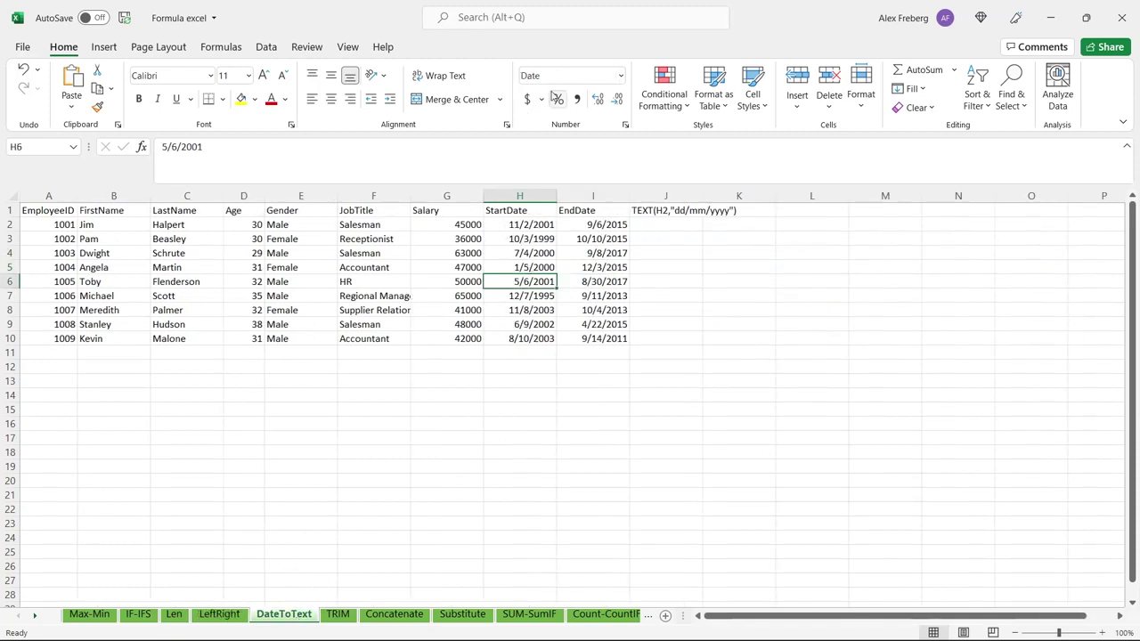
Enter =RIGHT(I2:I10,4) in J2 of the DateToText sheet to try extracting the year from each EndDate.
{"action": "left_click", "coordinate": [657, 228]}
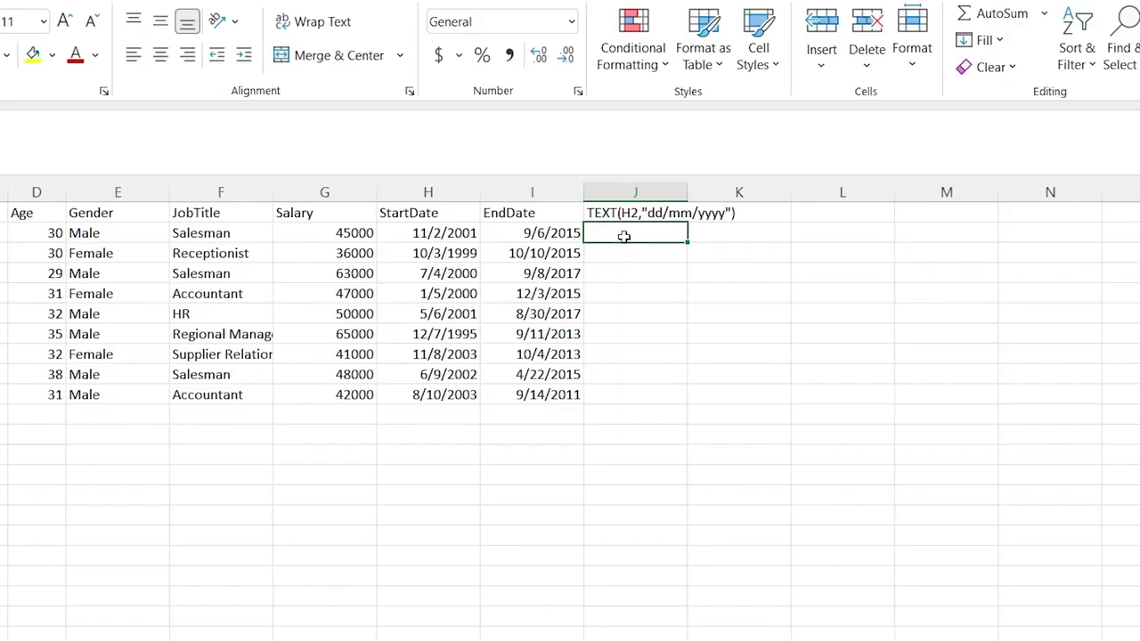
{"action": "type", "text": "=RIGHT("}
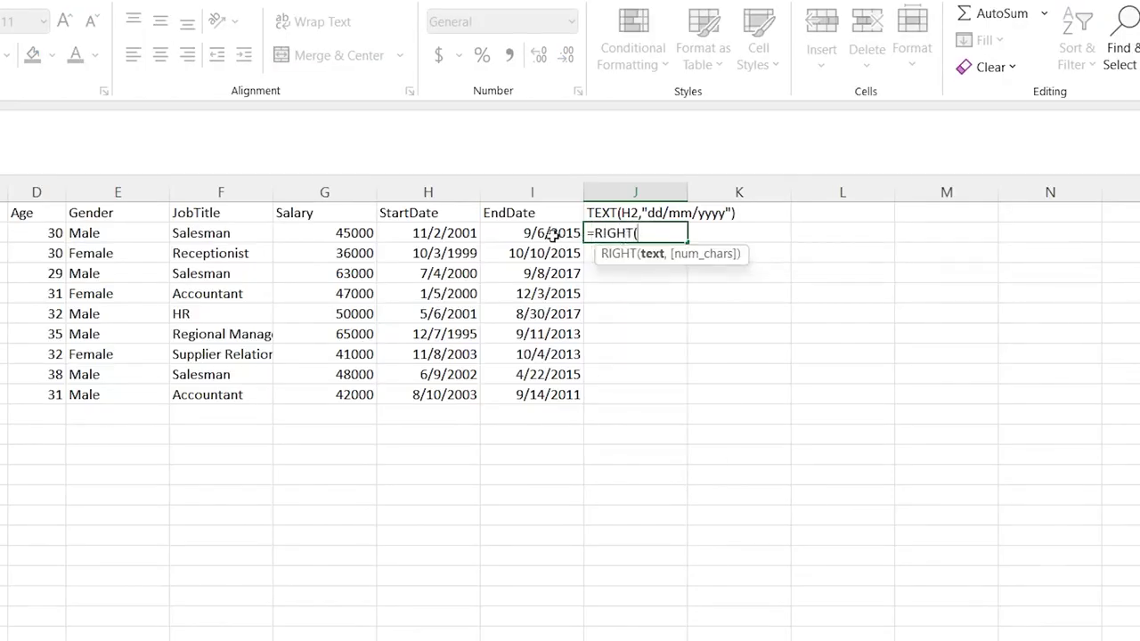
{"action": "left_click", "coordinate": [552, 233]}
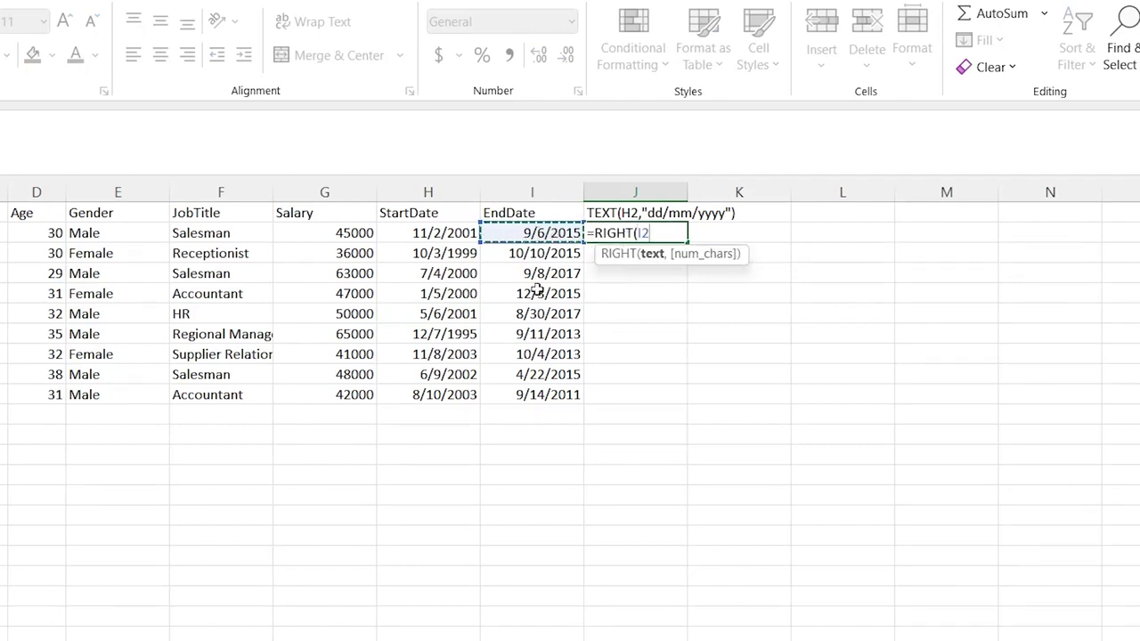
{"action": "left_click", "coordinate": [531, 396], "text": "shift"}
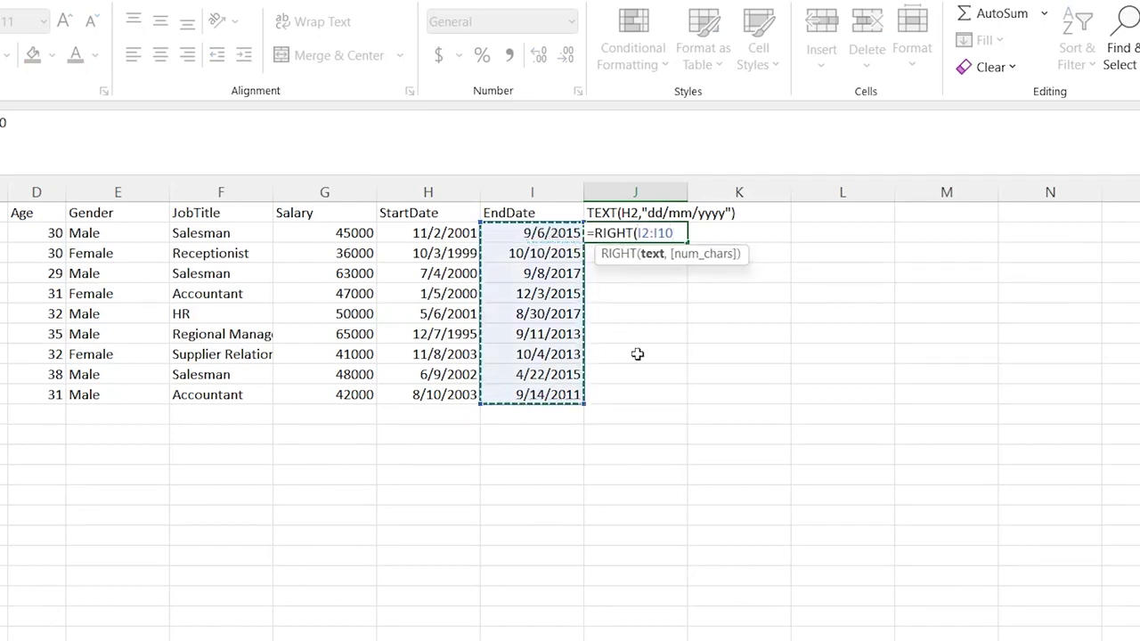
{"action": "type", "text": ",4)"}
{"action": "key", "text": "Return"}
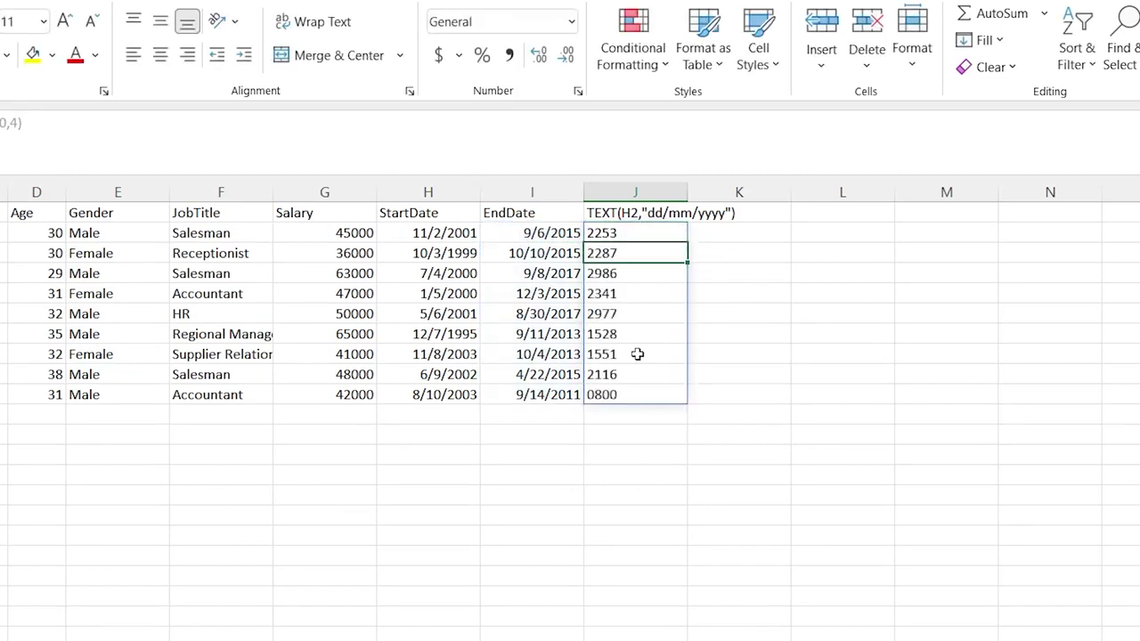
Check the EndDate cells' number format and set the StartDate and EndDate values in H2:I10 to General.
{"action": "left_click", "coordinate": [563, 233]}
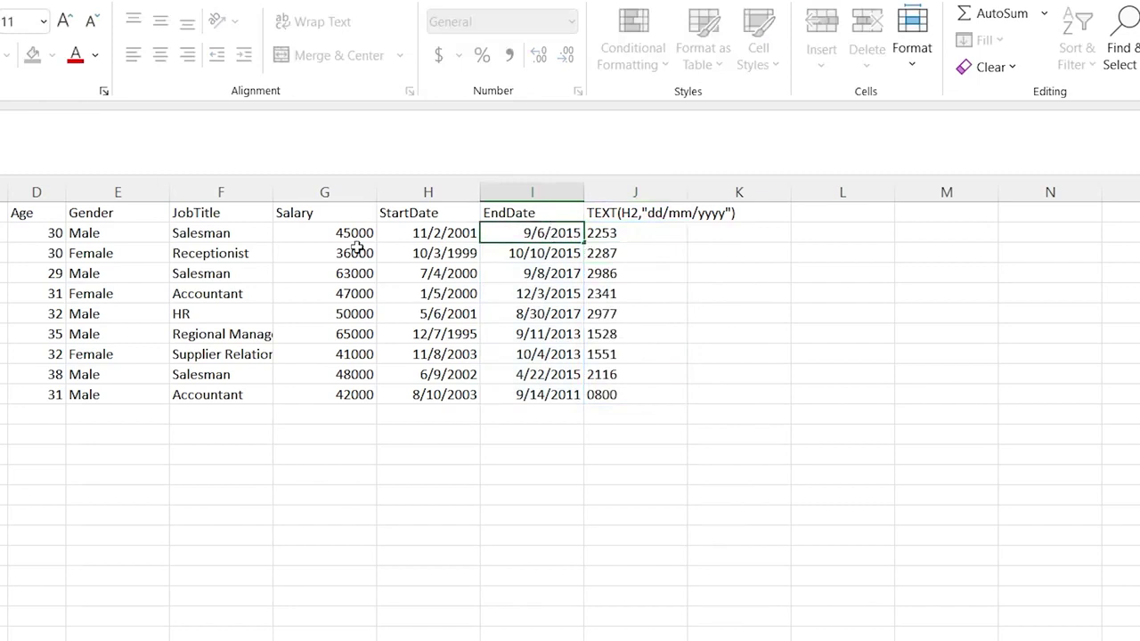
{"action": "left_click", "coordinate": [537, 291]}
{"action": "left_click", "coordinate": [542, 253]}
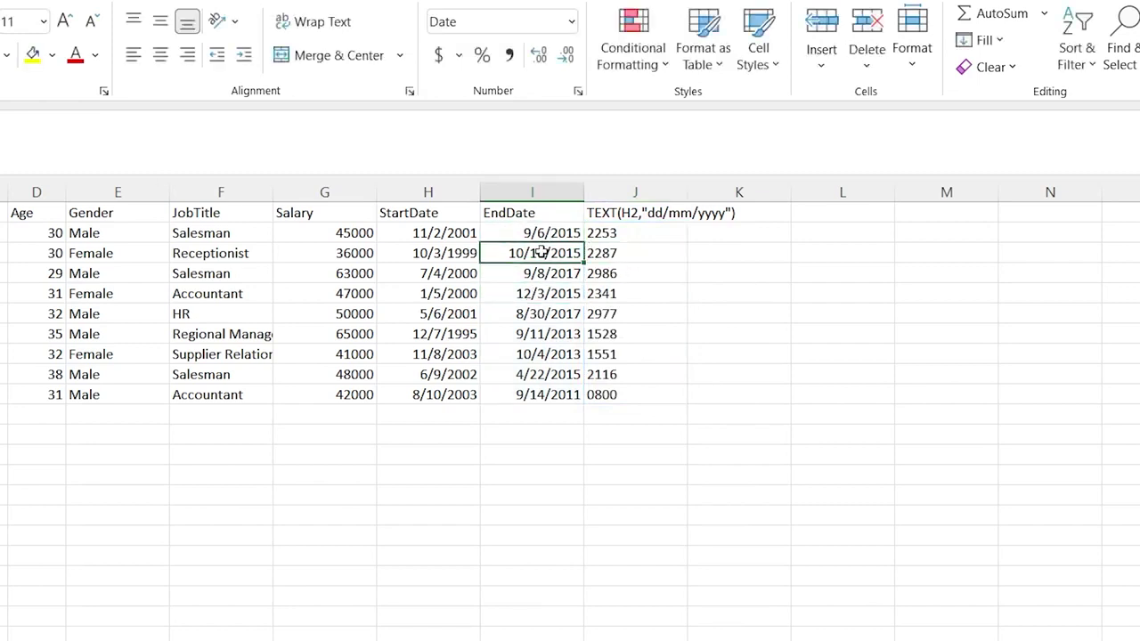
{"action": "left_click", "coordinate": [541, 233]}
{"action": "left_click_drag", "start_coordinate": [433, 235], "coordinate": [516, 394]}
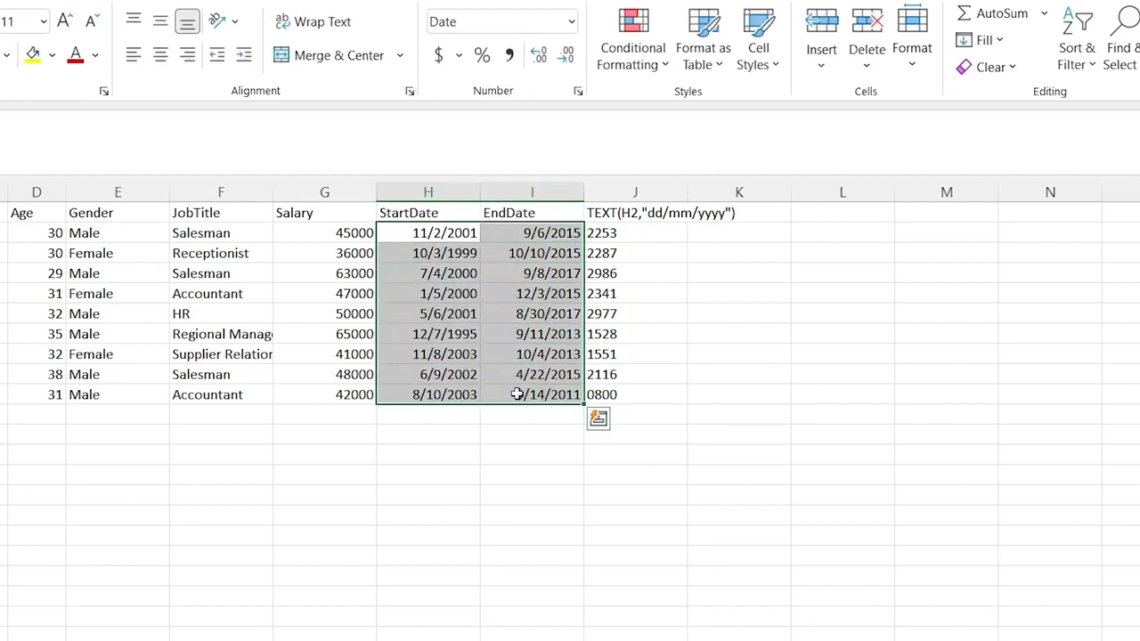
{"action": "left_click", "coordinate": [571, 21]}
{"action": "left_click", "coordinate": [549, 56]}
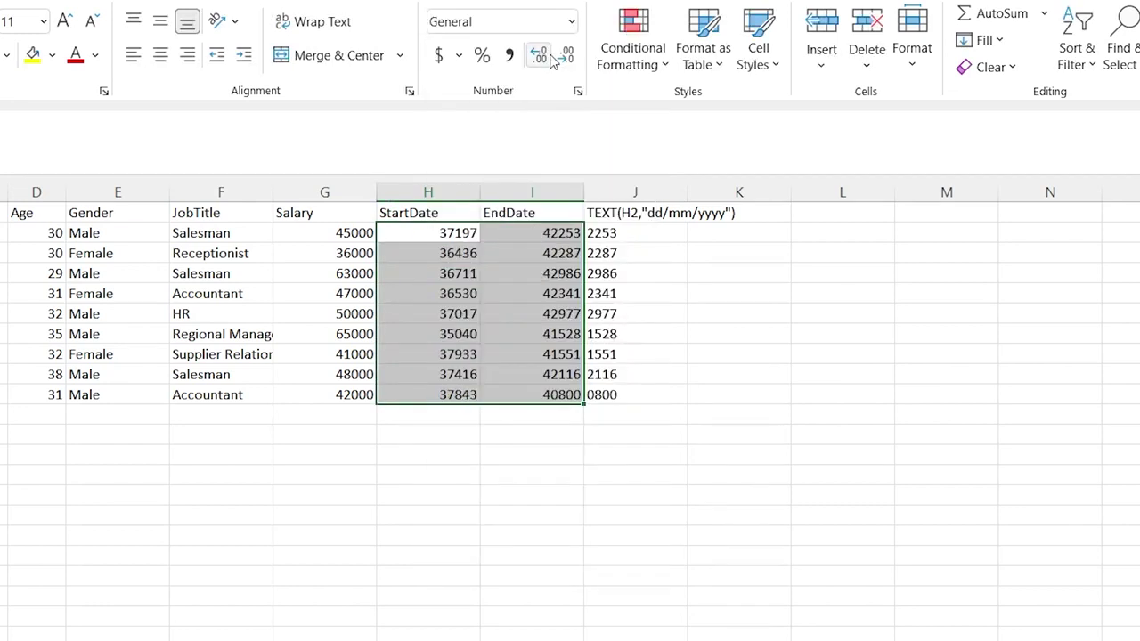
Compare the RIGHT result in J2 with the underlying number of the EndDate in I2.
{"action": "left_click", "coordinate": [629, 235]}
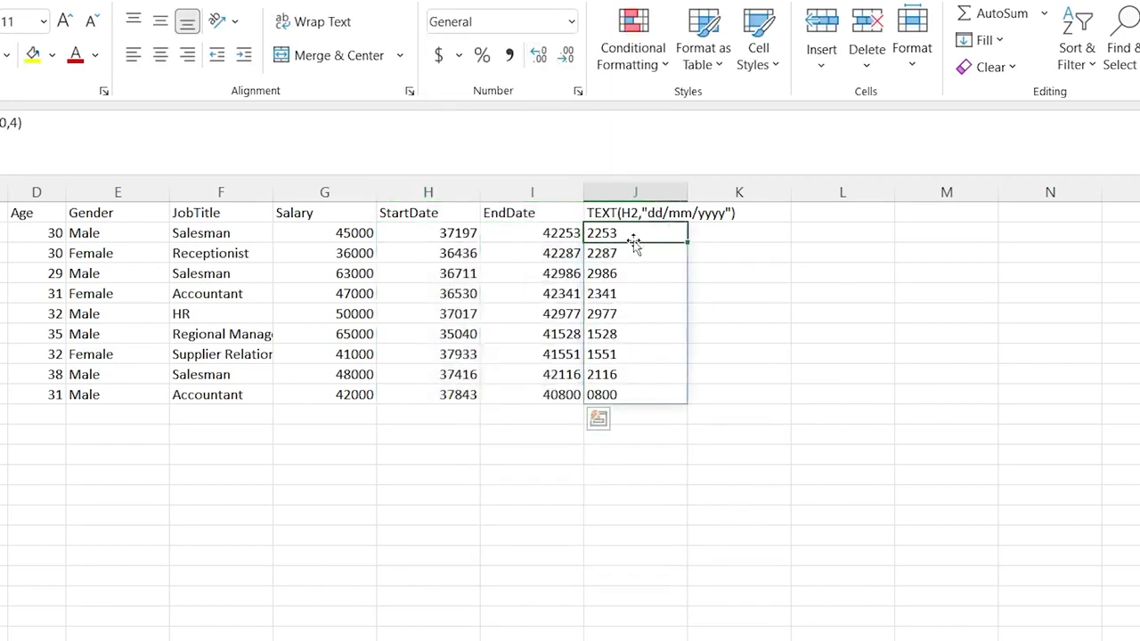
{"action": "left_click", "coordinate": [550, 232]}
{"action": "double_click", "coordinate": [549, 233]}
{"action": "double_click", "coordinate": [532, 233]}
{"action": "key", "text": "Return"}
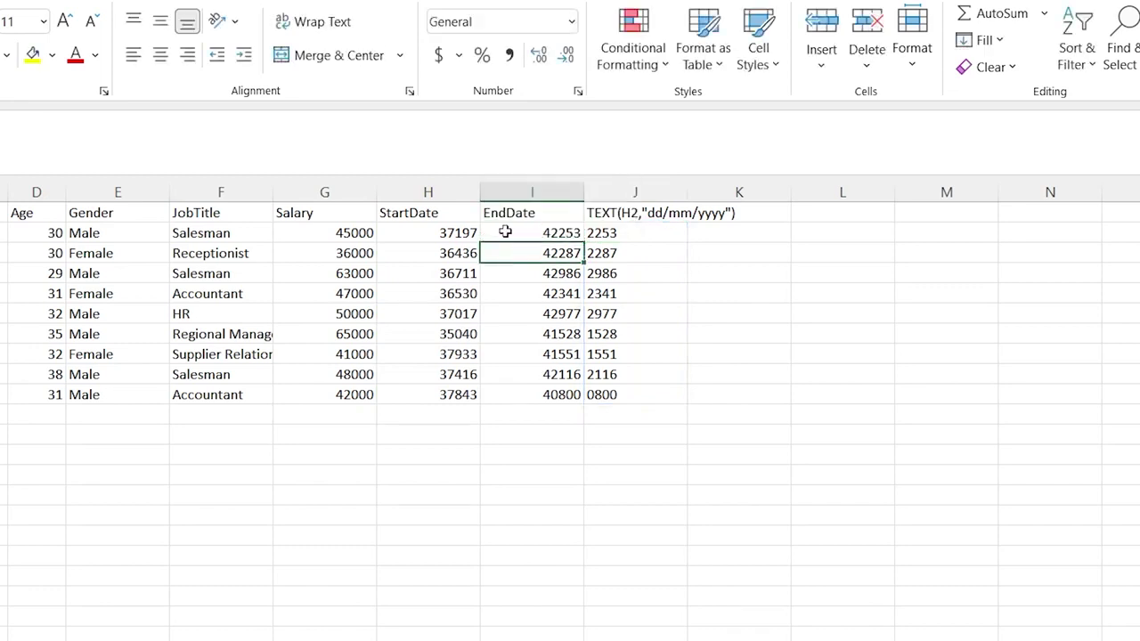
Undo the General number format on H2:I10 and select the RIGHT formula in J2 again.
{"action": "key", "text": "Up"}
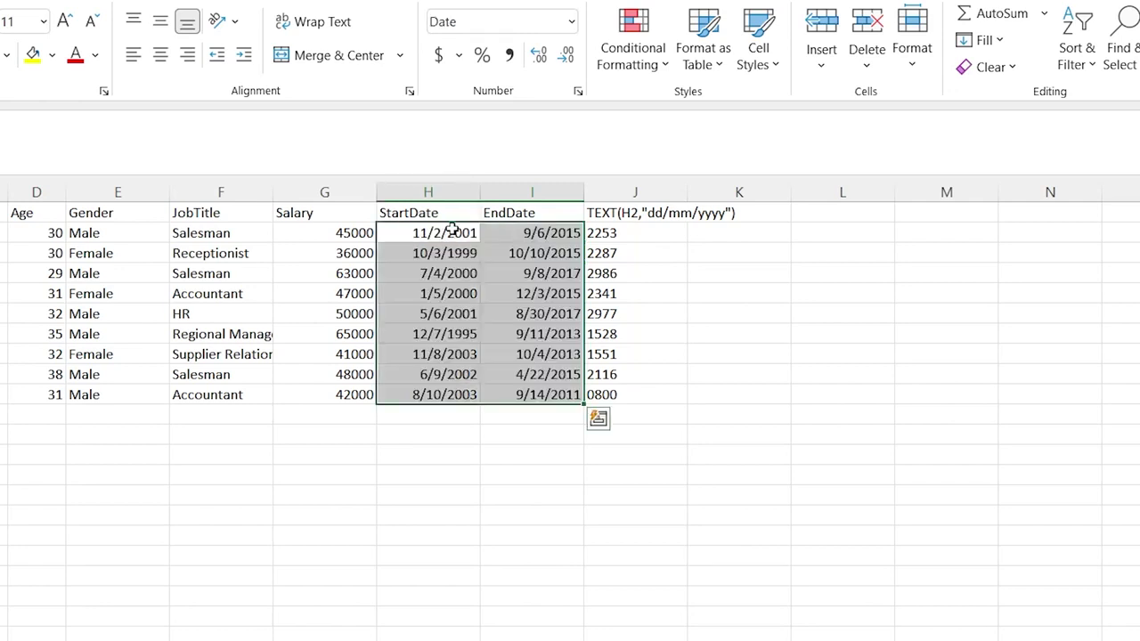
{"action": "left_click", "coordinate": [707, 268]}
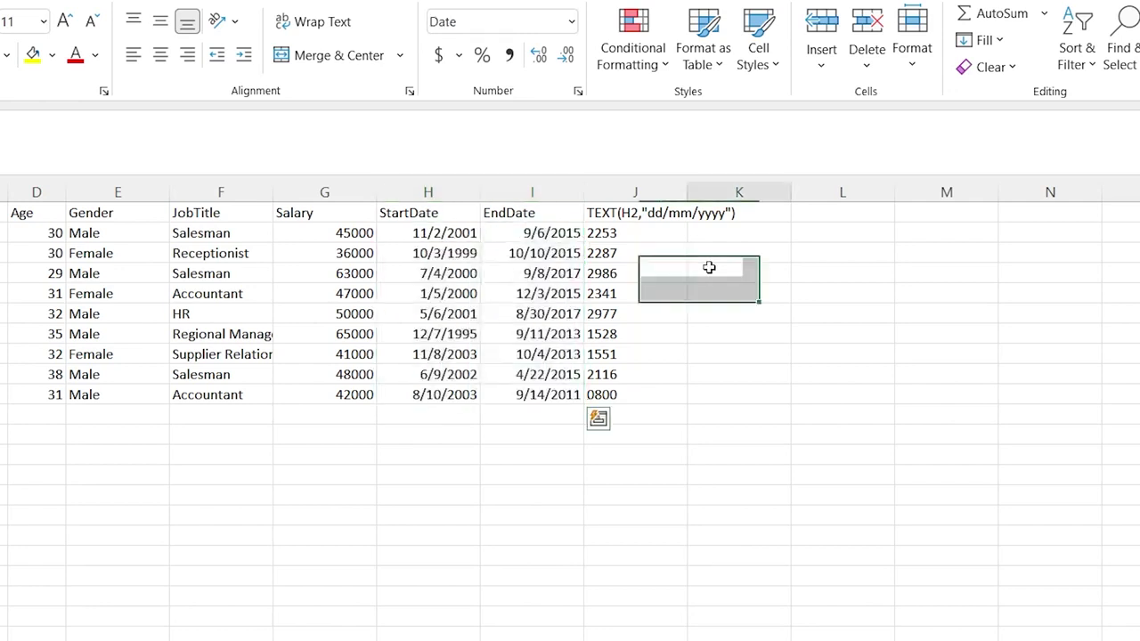
{"action": "left_click", "coordinate": [639, 233]}
{"action": "key", "text": "ctrl+shift+Down"}
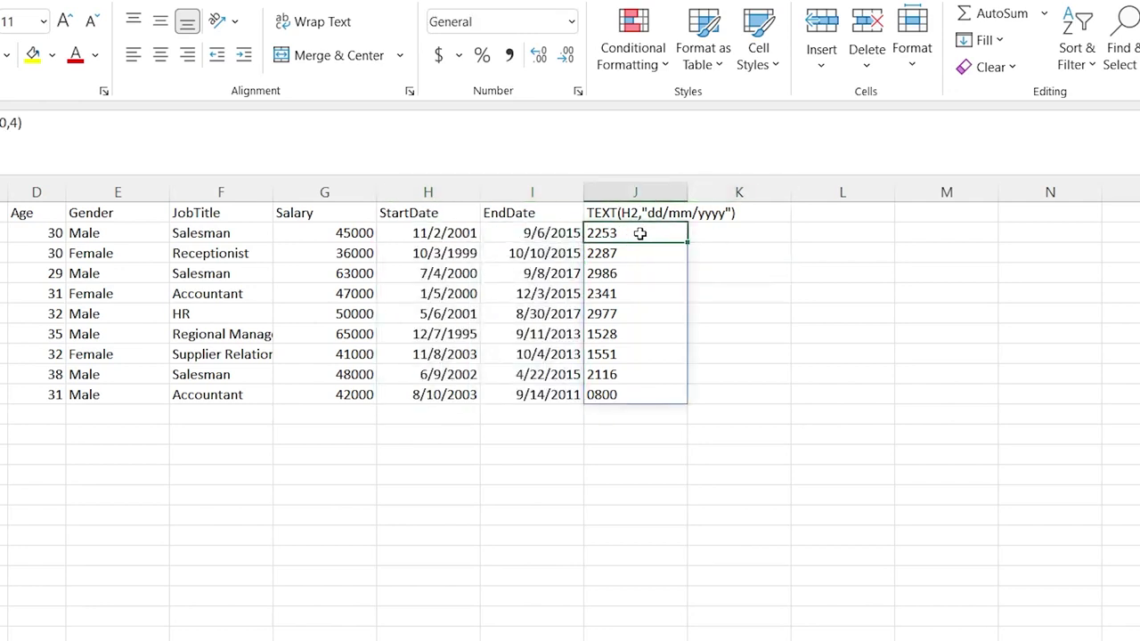
Enter the sample date 11/2/2001 in H12 below the StartDate column and check its number format.
{"action": "left_click", "coordinate": [424, 434]}
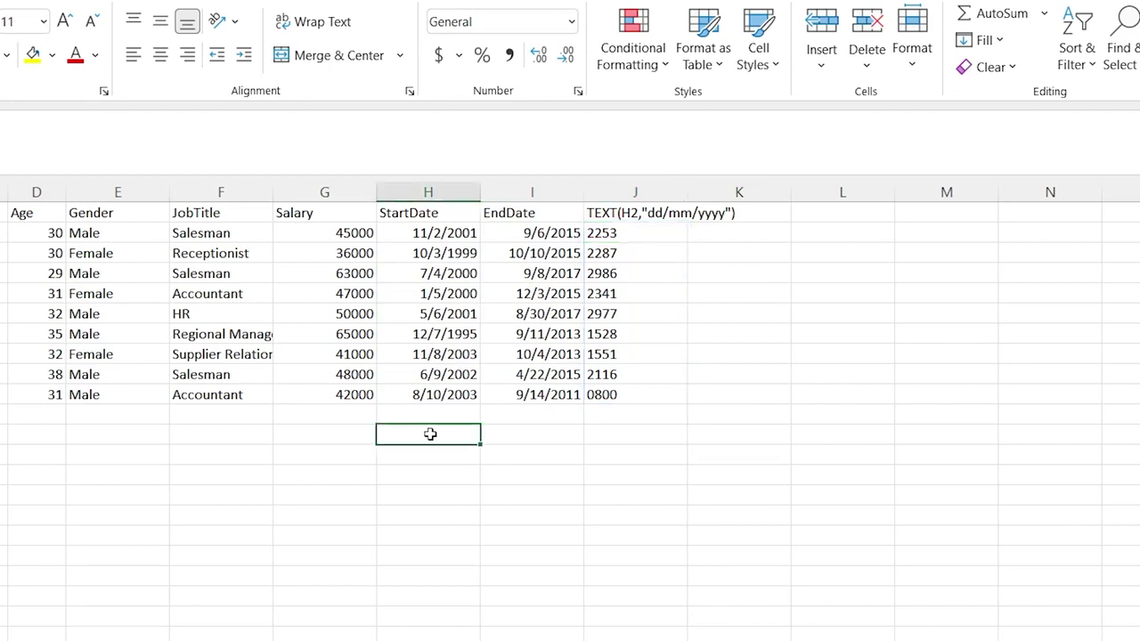
{"action": "double_click", "coordinate": [431, 434]}
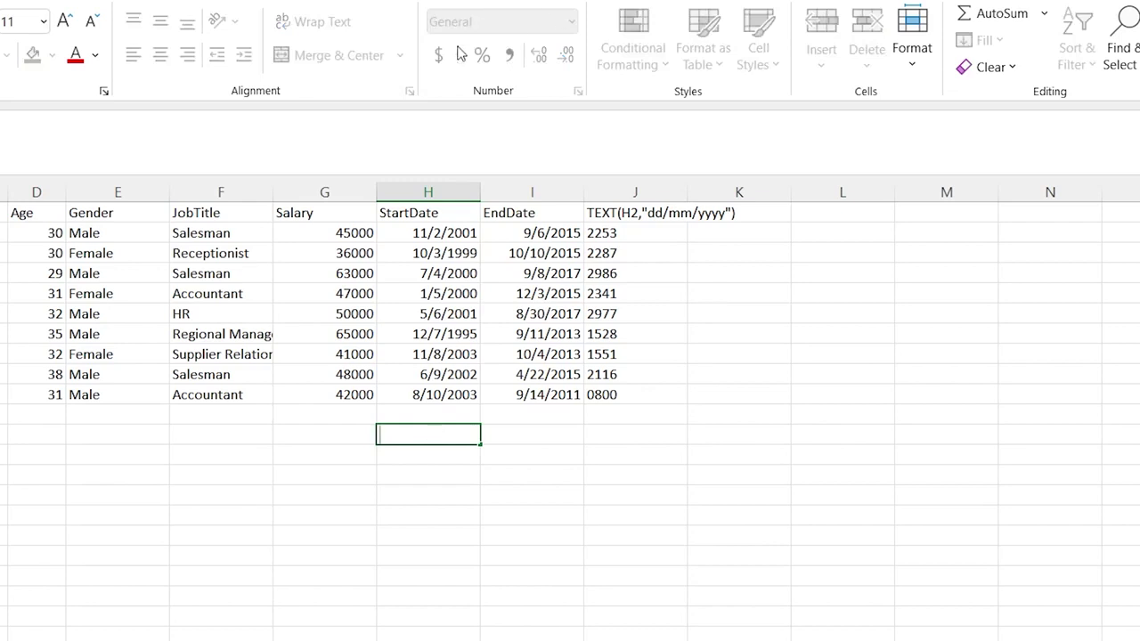
{"action": "type", "text": "11/2/2001"}
{"action": "key", "text": "Return"}
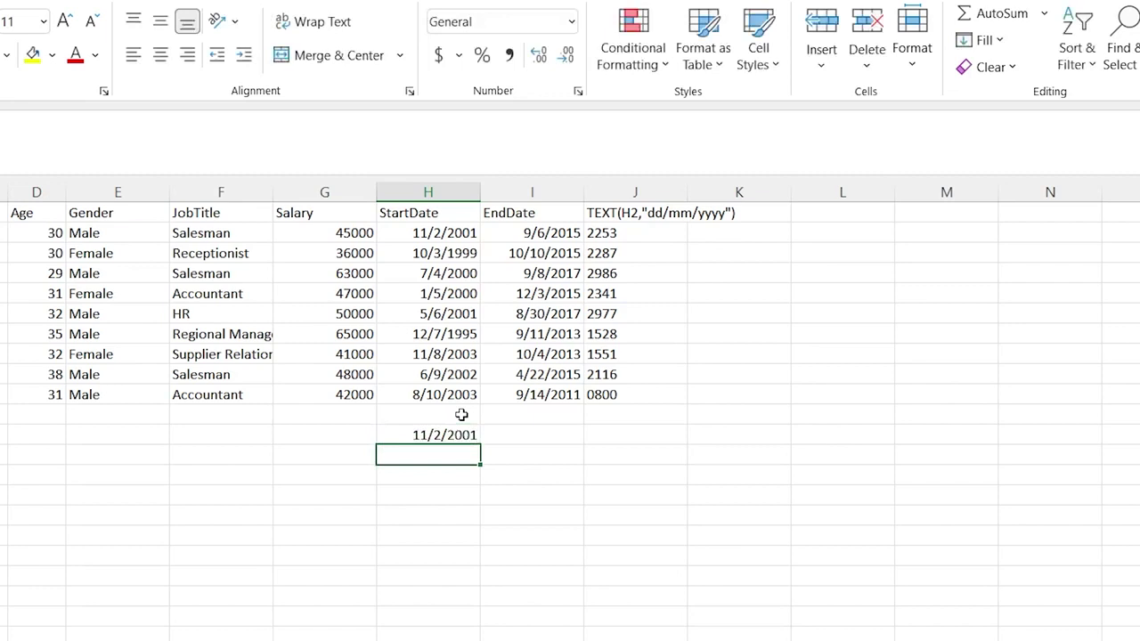
{"action": "left_click", "coordinate": [449, 436]}
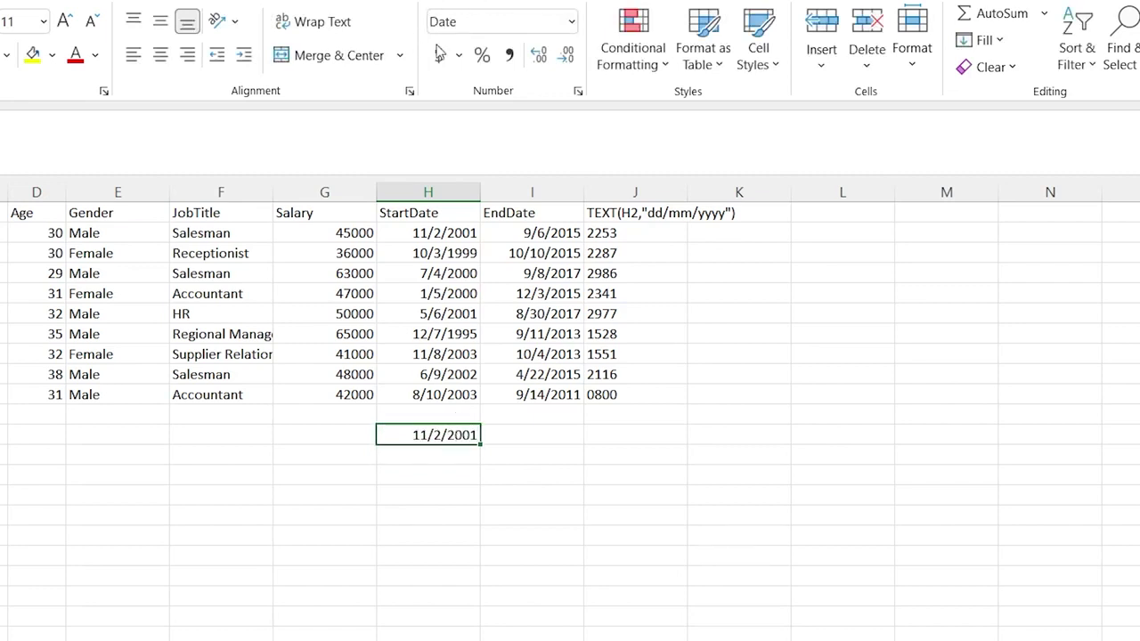
Set the number format of the empty cell H13 to Text.
{"action": "left_click", "coordinate": [449, 456]}
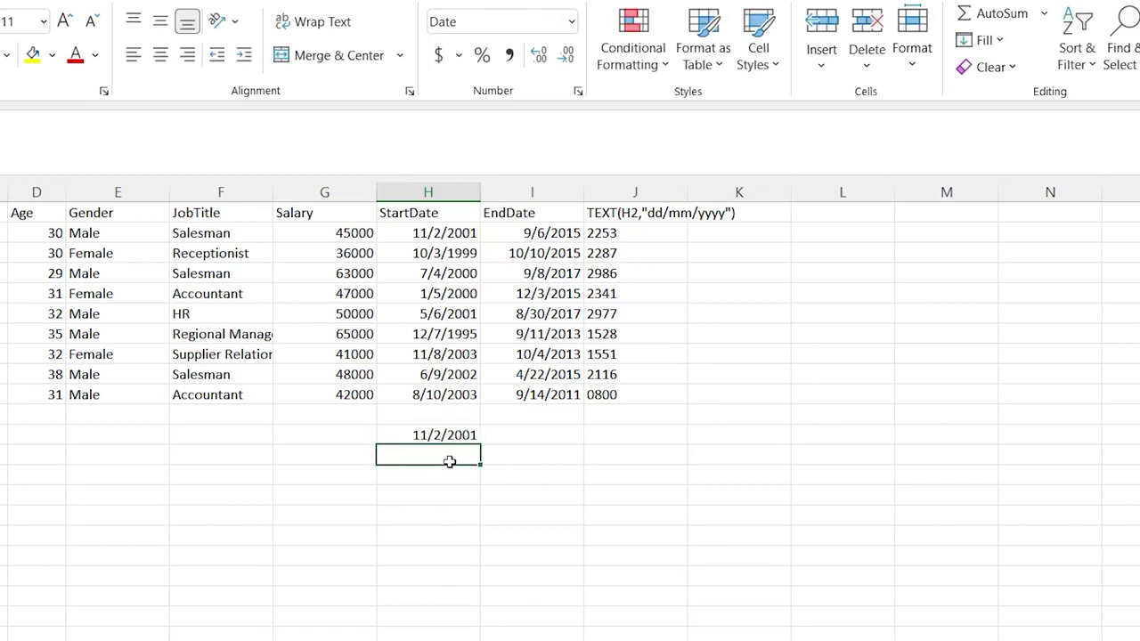
{"action": "left_click", "coordinate": [573, 23]}
{"action": "scroll", "coordinate": [527, 285], "scroll_direction": "down", "scroll_amount": 1}
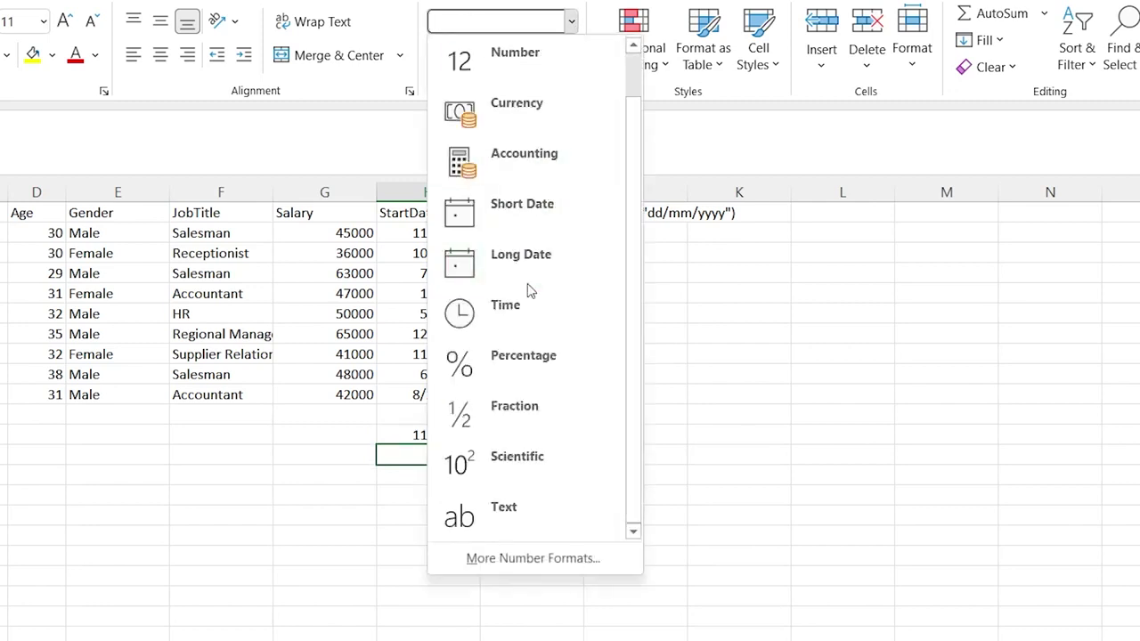
{"action": "left_click", "coordinate": [524, 536]}
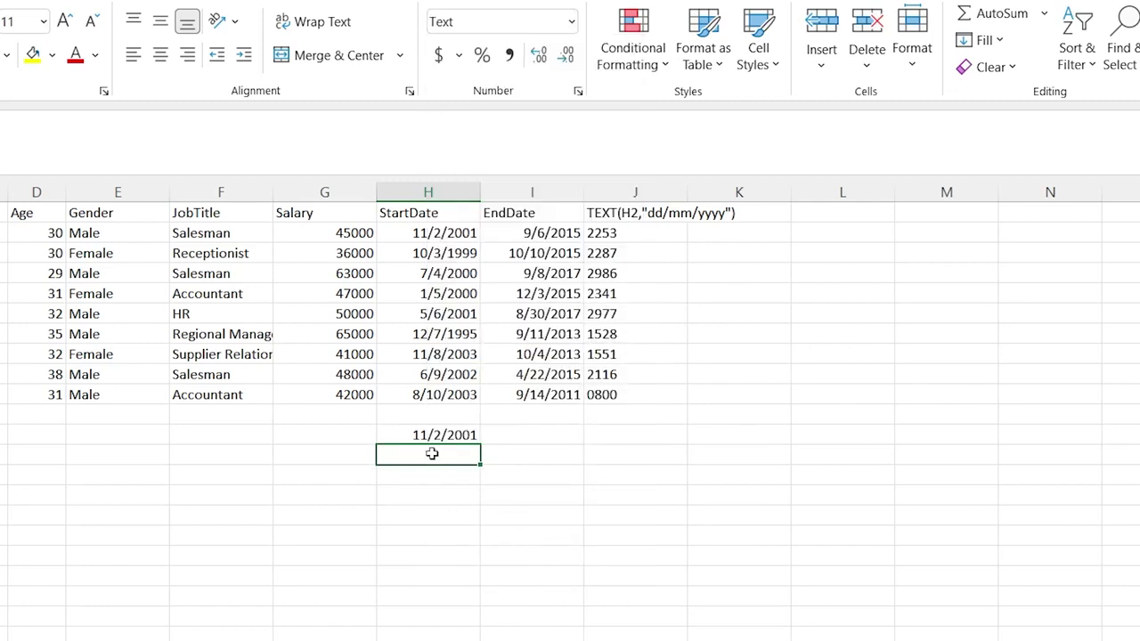
Enter 11/2/2001 as text in H13 and compare it with the date-formatted value in H12.
{"action": "type", "text": "11/2/"}
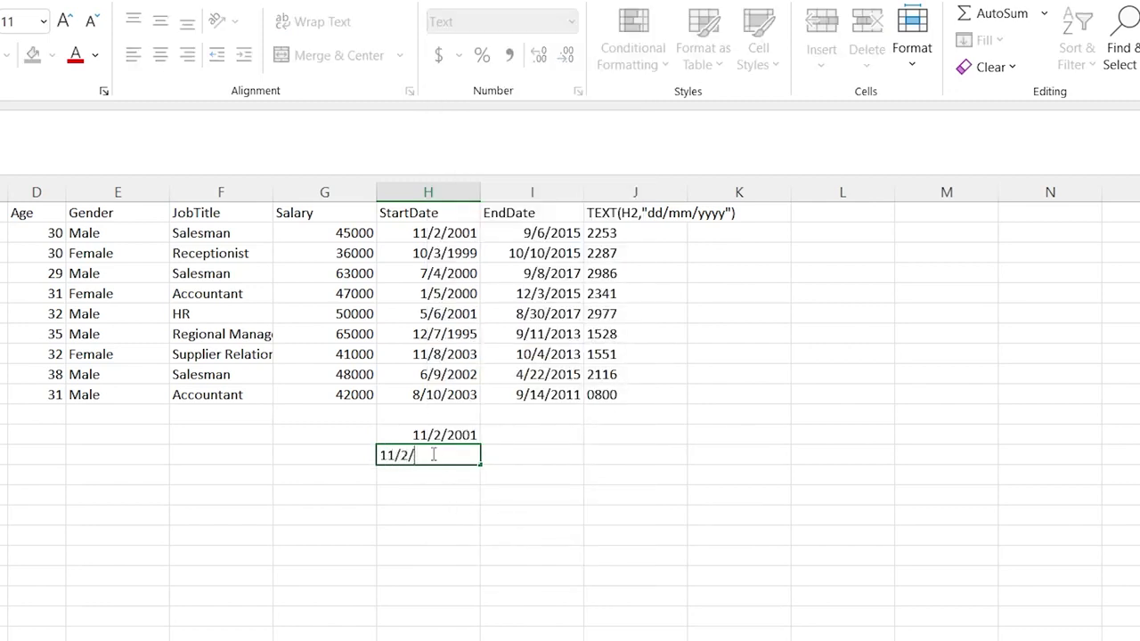
{"action": "type", "text": "2001"}
{"action": "key", "text": "Return"}
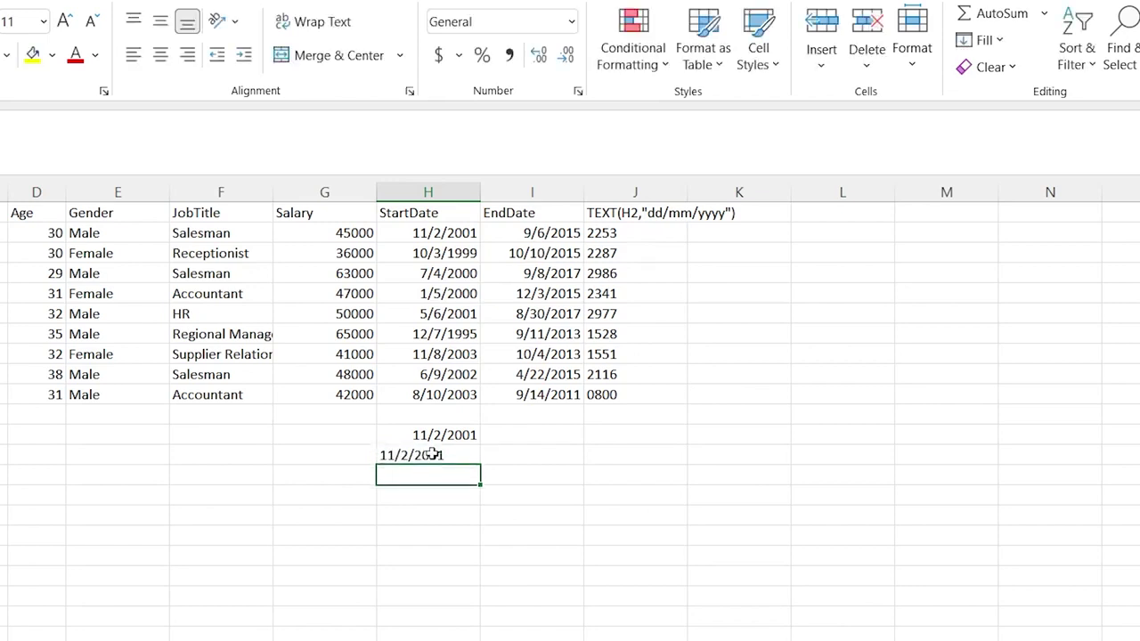
{"action": "left_click", "coordinate": [433, 455]}
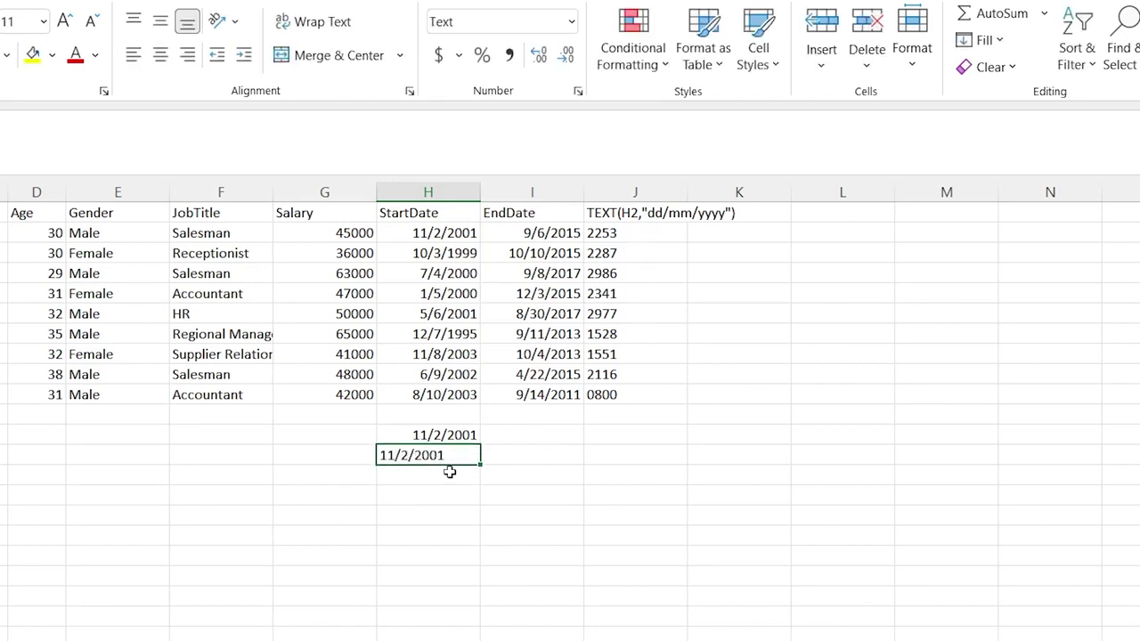
{"action": "left_click_drag", "start_coordinate": [422, 435], "coordinate": [420, 454]}
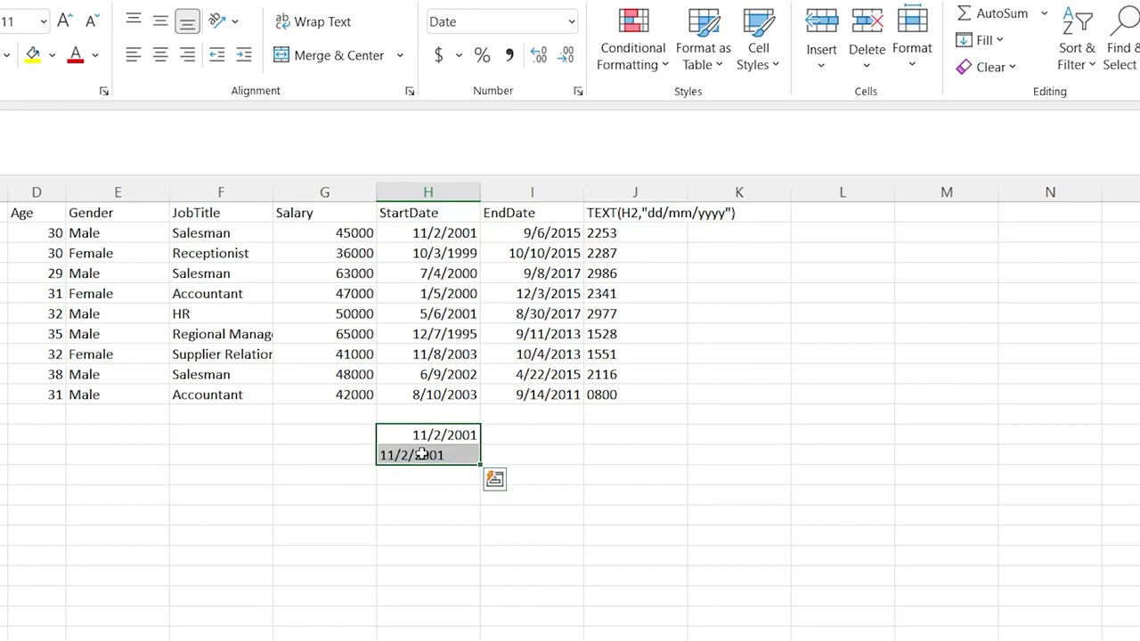
{"action": "left_click", "coordinate": [424, 434]}
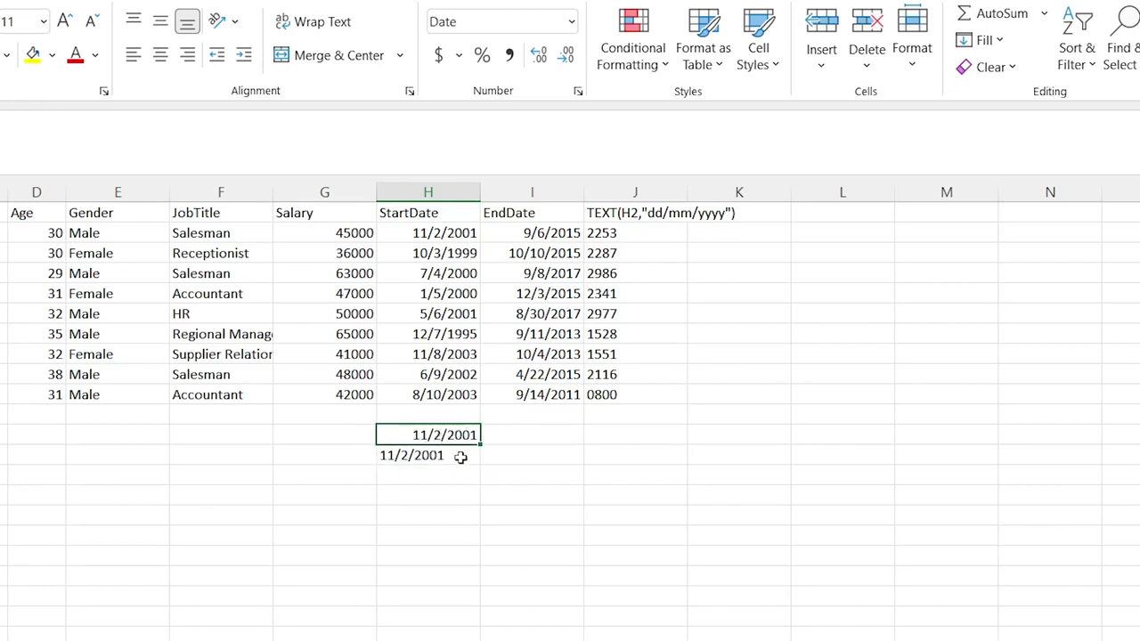
{"action": "left_click", "coordinate": [419, 456]}
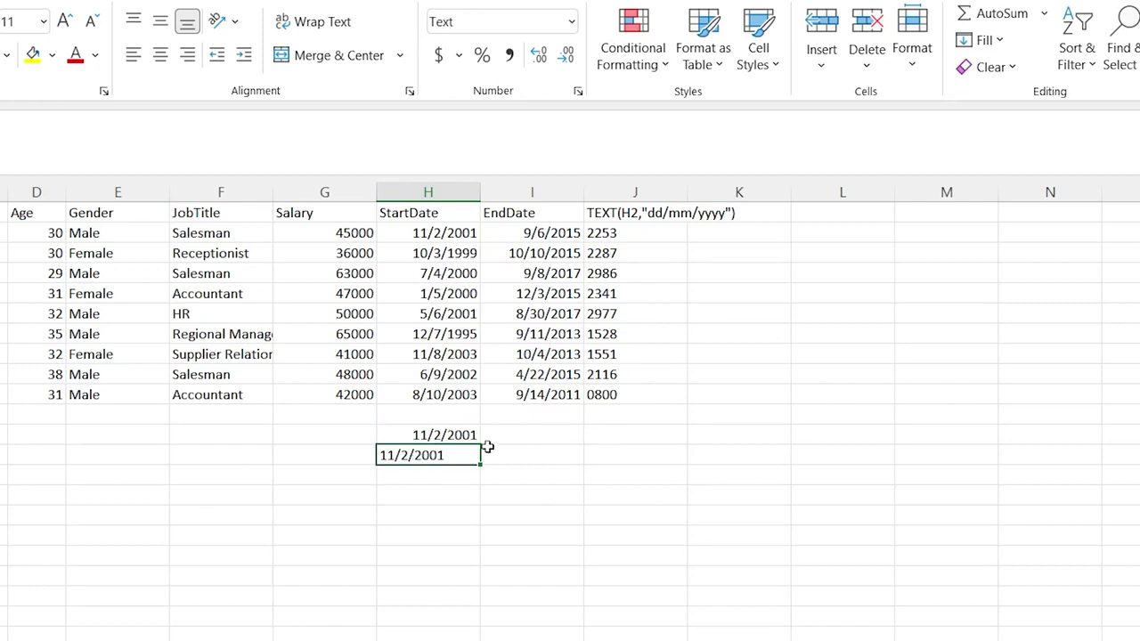
Delete the sample dates in H12 and H13 below the StartDate column.
{"action": "left_click_drag", "start_coordinate": [462, 431], "coordinate": [455, 479]}
{"action": "key", "text": "BackSpace"}
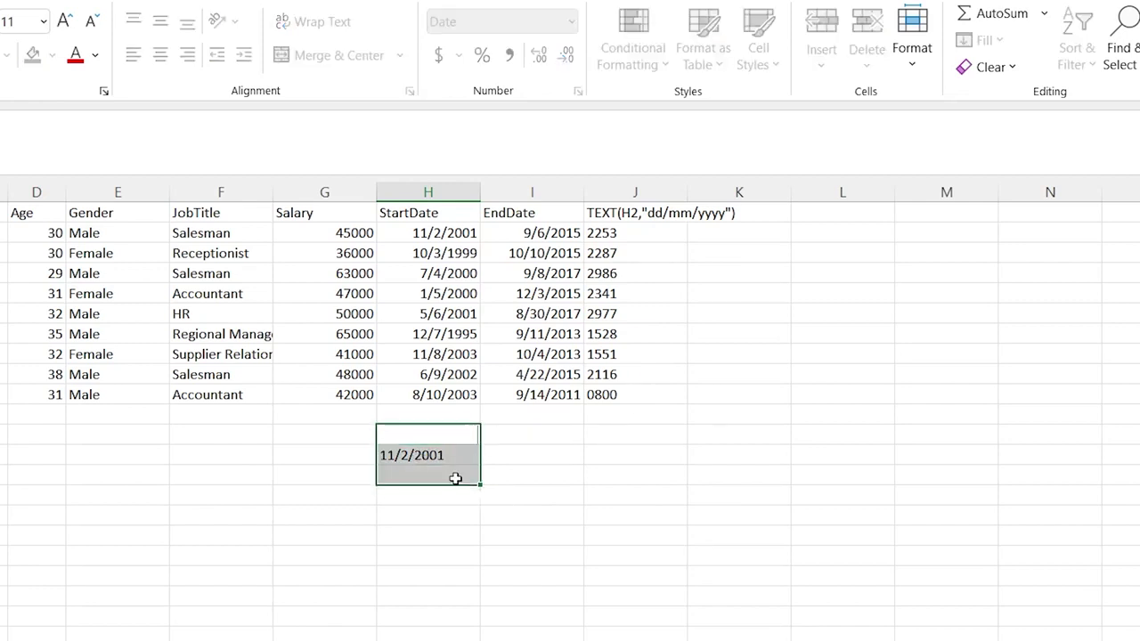
{"action": "key", "text": "Escape"}
{"action": "key", "text": "Delete"}
{"action": "left_click", "coordinate": [520, 455]}
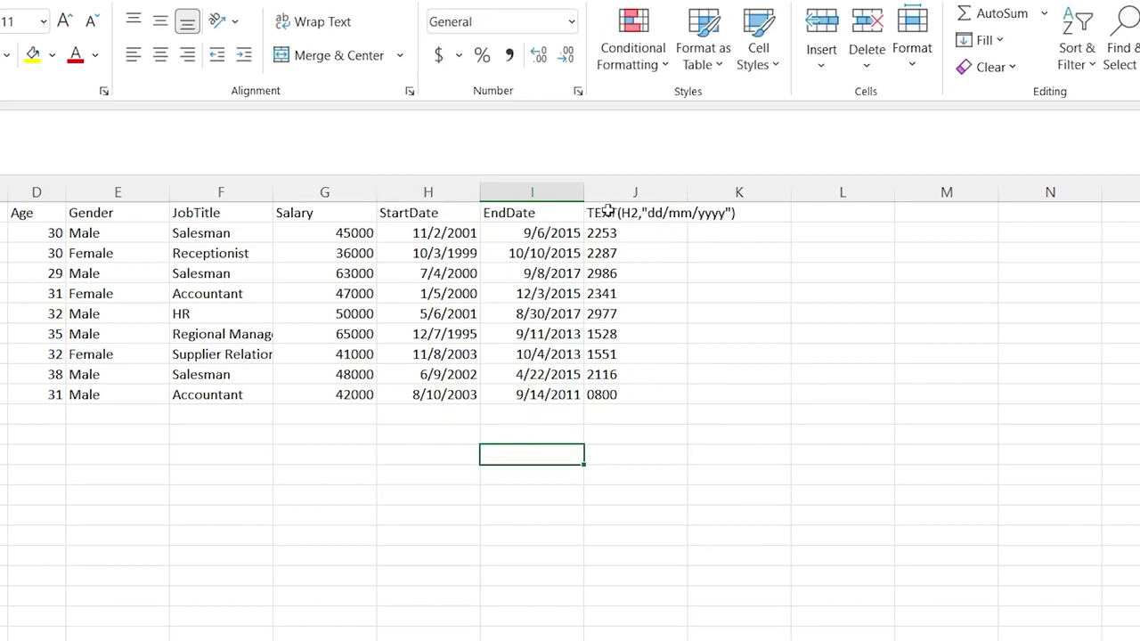
Clear the RIGHT formula results from J2:J10.
{"action": "left_click", "coordinate": [641, 233]}
{"action": "key", "text": "ctrl+shift+Down"}
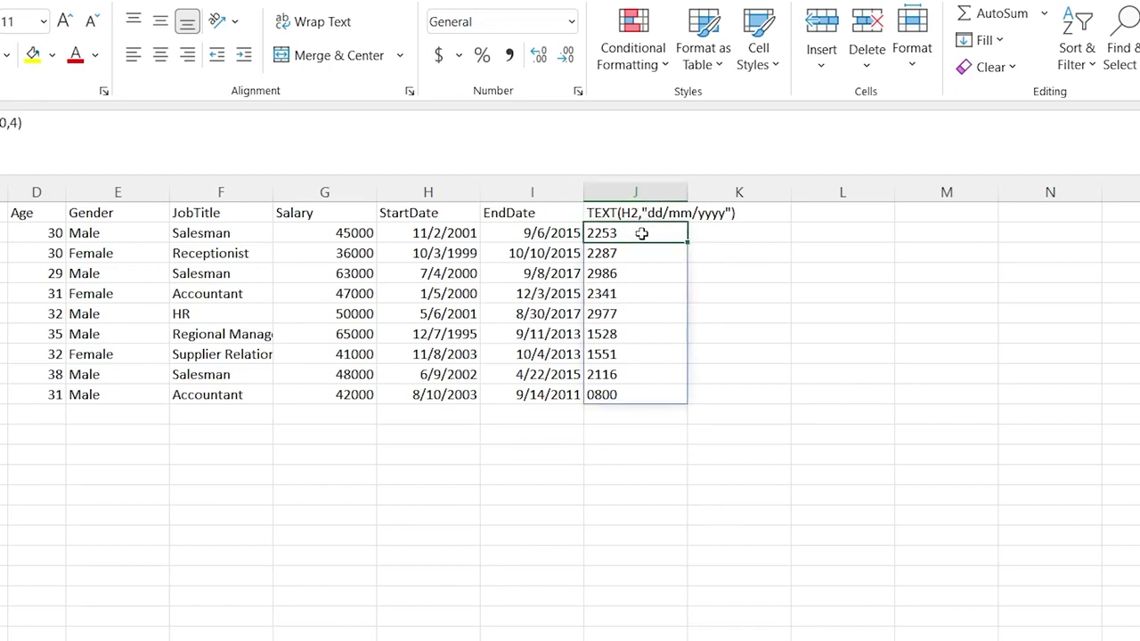
{"action": "double_click", "coordinate": [641, 233]}
{"action": "key", "text": "Delete"}
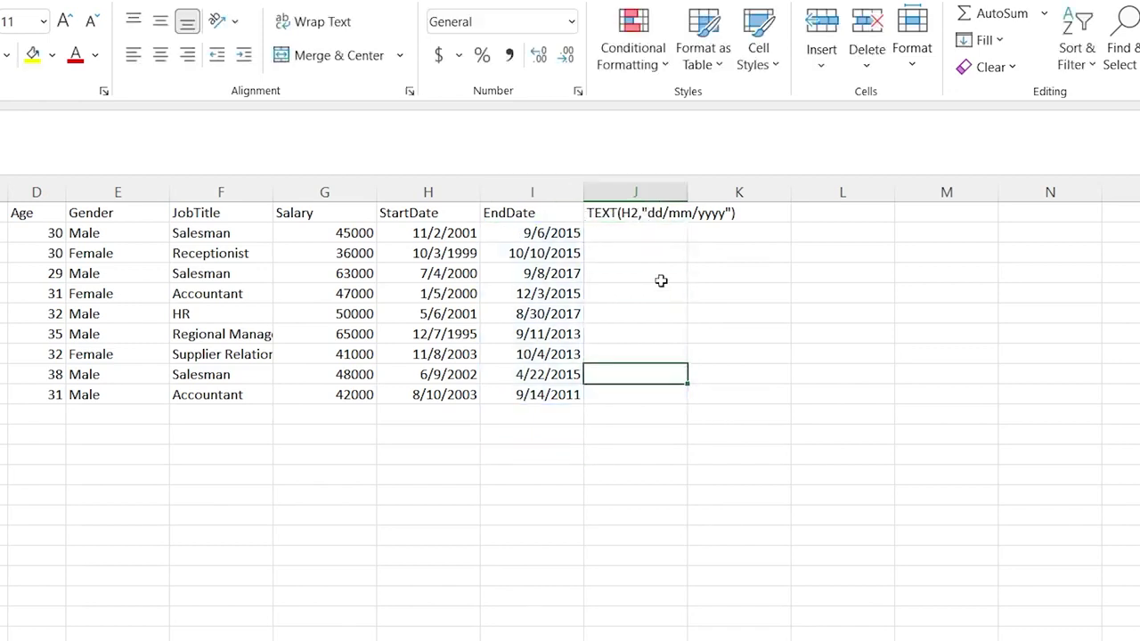
Enter =TEXT(H2:H10, "dd/mm/yyyy") in J2 to convert all the StartDate values to text.
{"action": "left_click", "coordinate": [630, 248]}
{"action": "left_click", "coordinate": [632, 236]}
{"action": "type", "text": "=T"}
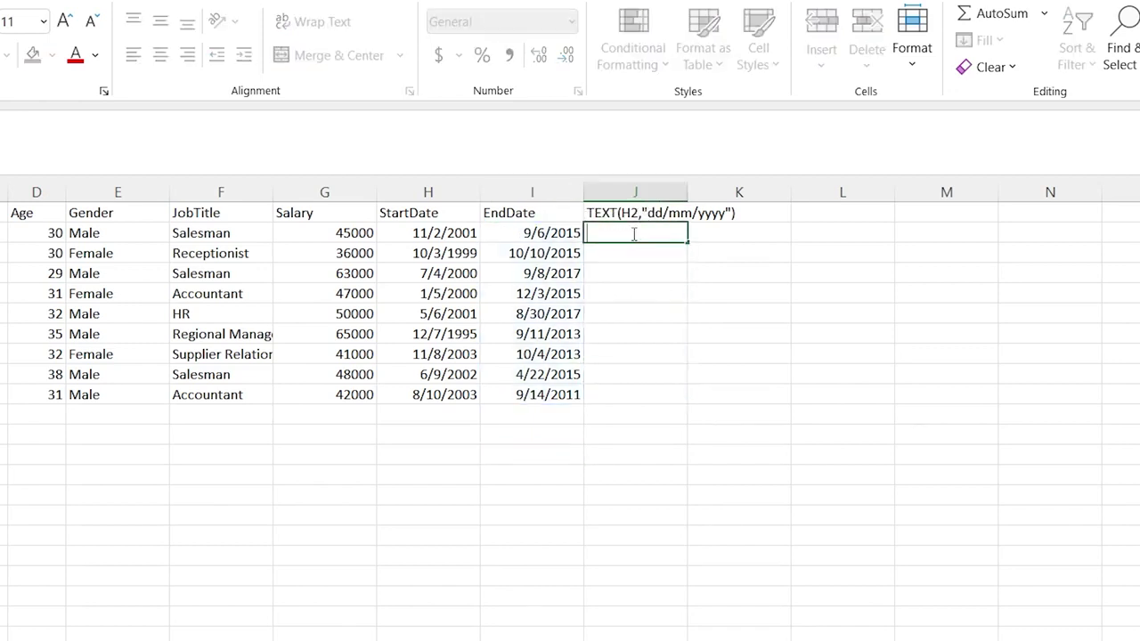
{"action": "type", "text": "EST"}
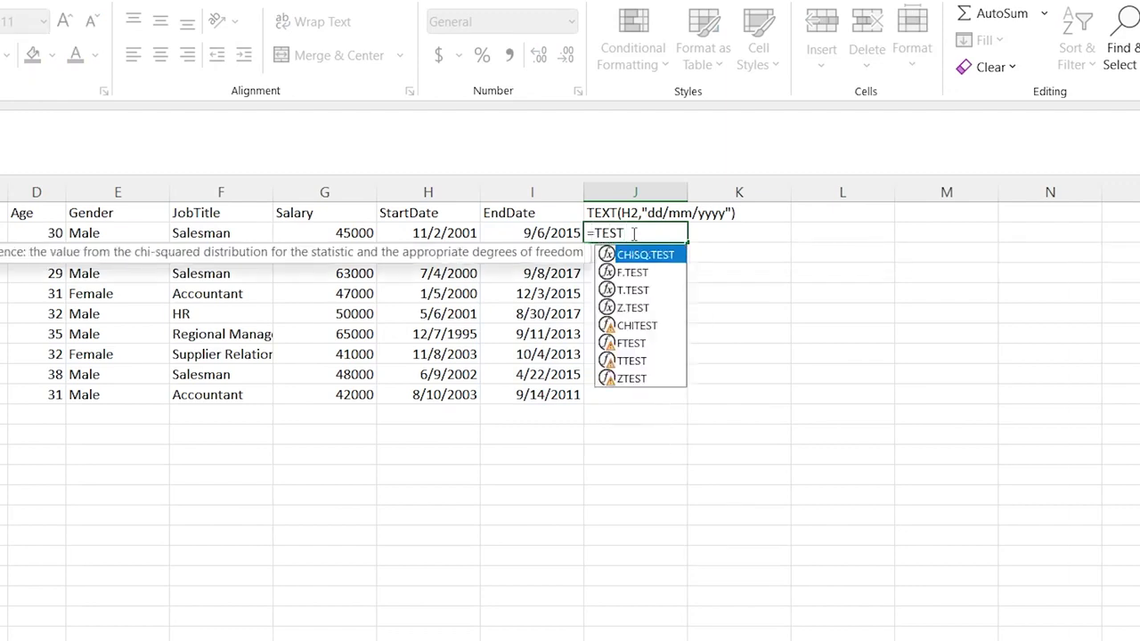
{"action": "key", "text": "BackSpace"}
{"action": "key", "text": "BackSpace"}
{"action": "type", "text": "XT"}
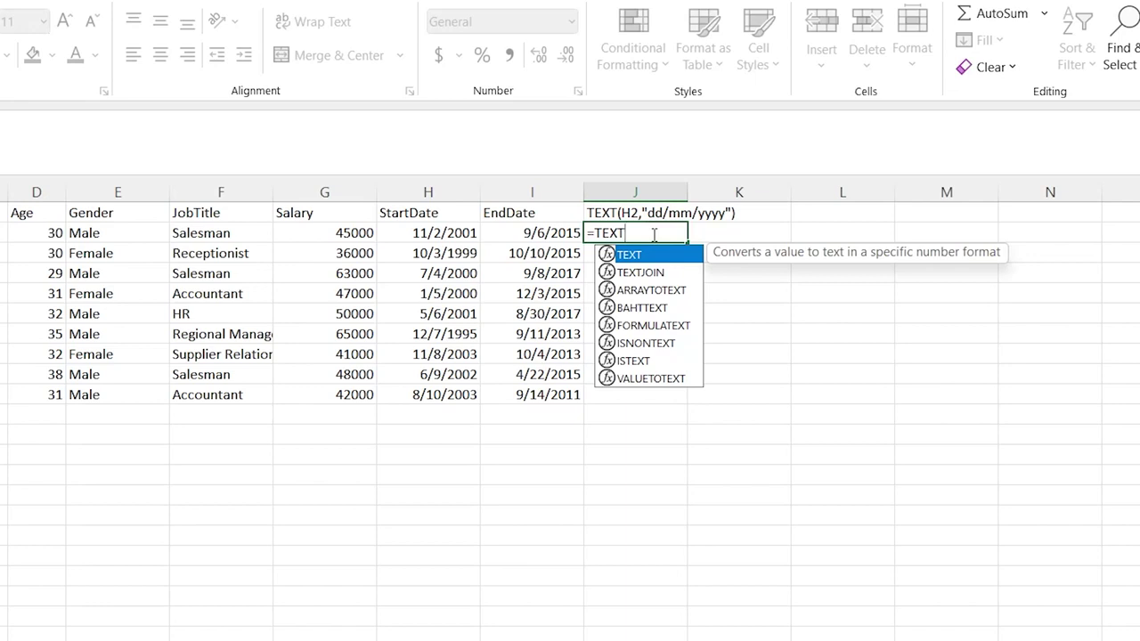
{"action": "type", "text": "("}
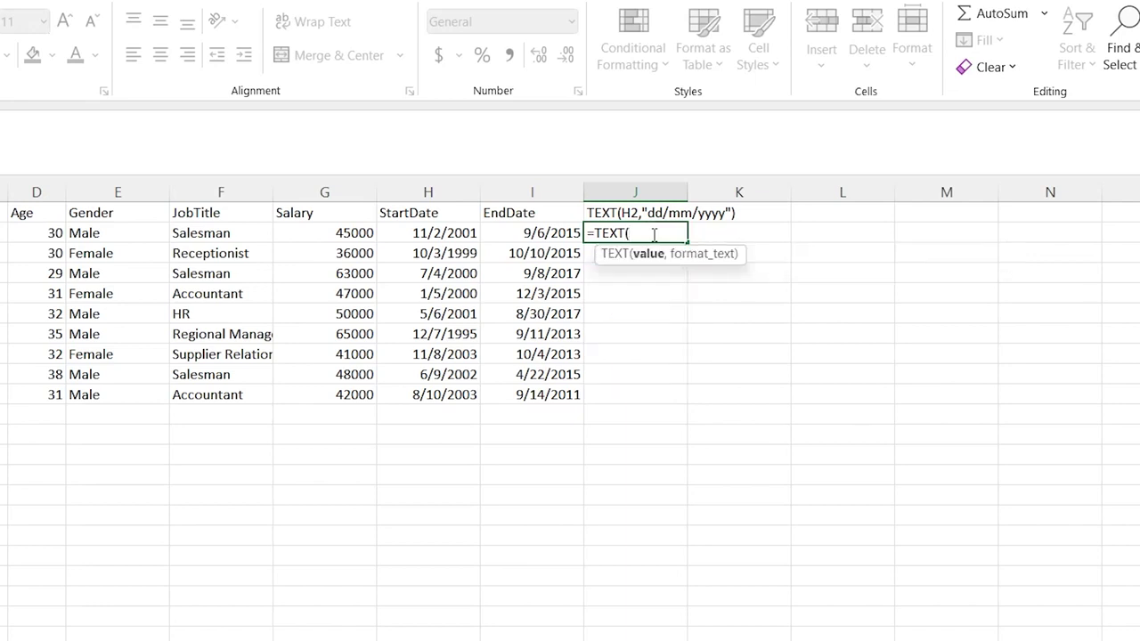
{"action": "left_click", "coordinate": [442, 233]}
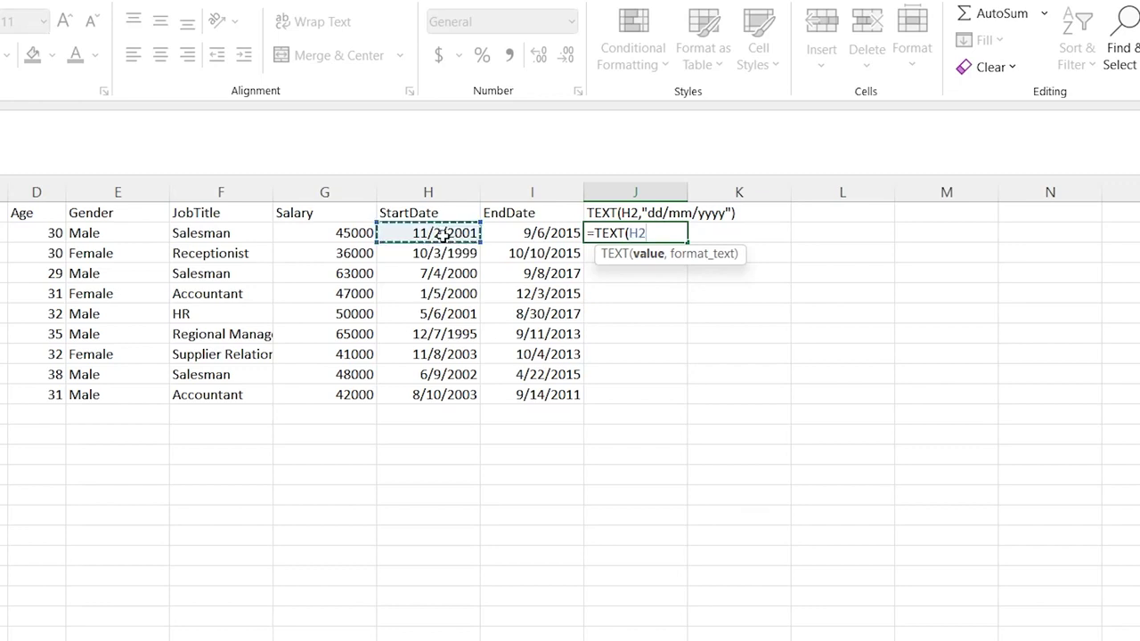
{"action": "left_click_drag", "start_coordinate": [457, 394], "coordinate": [449, 396]}
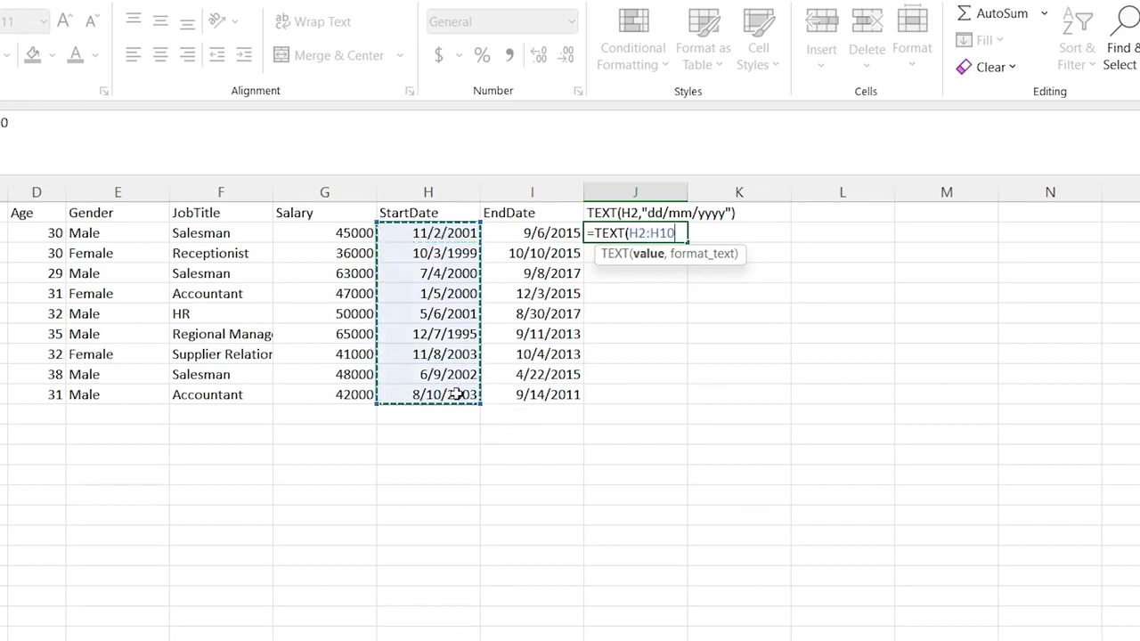
{"action": "type", "text": ","}
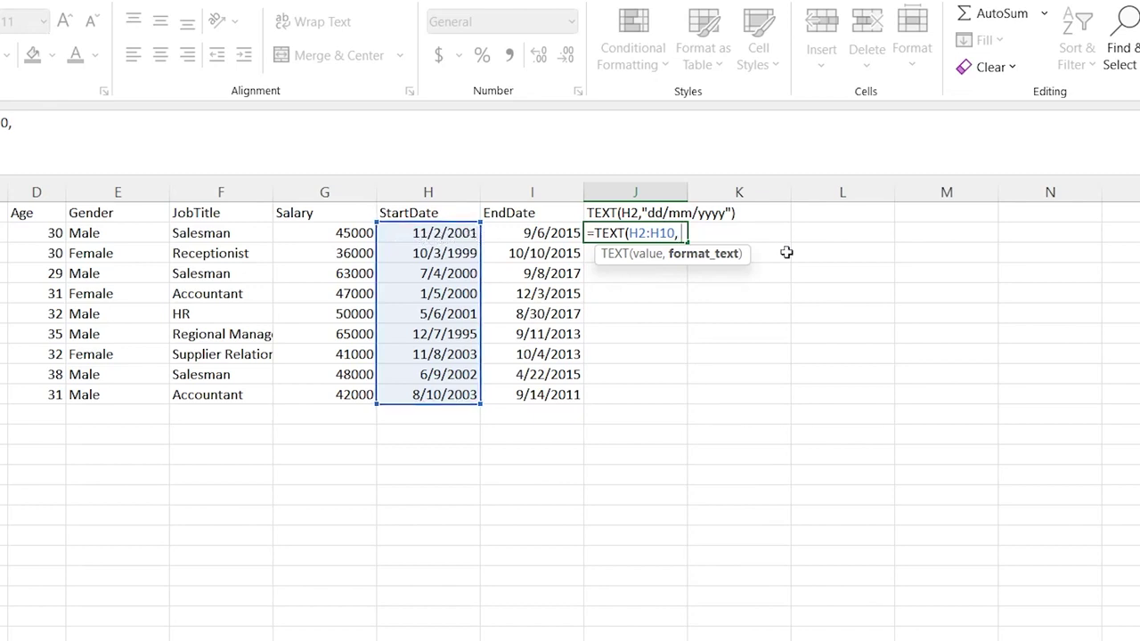
{"action": "type", "text": "\"dd/mm/"}
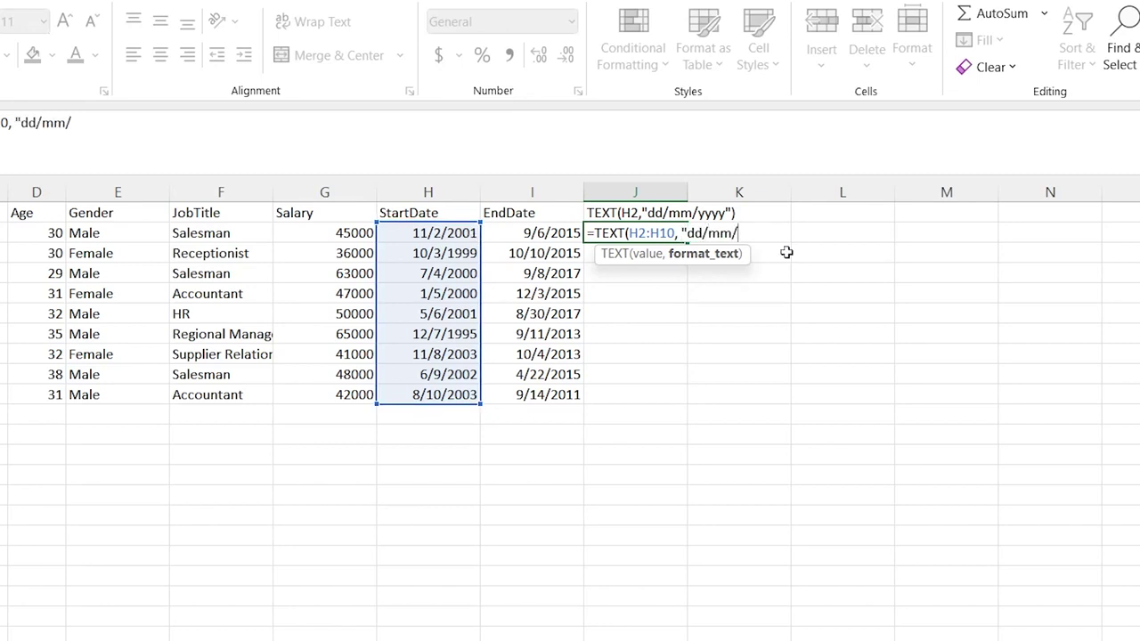
{"action": "type", "text": "yyyy\")"}
{"action": "key", "text": "Return"}
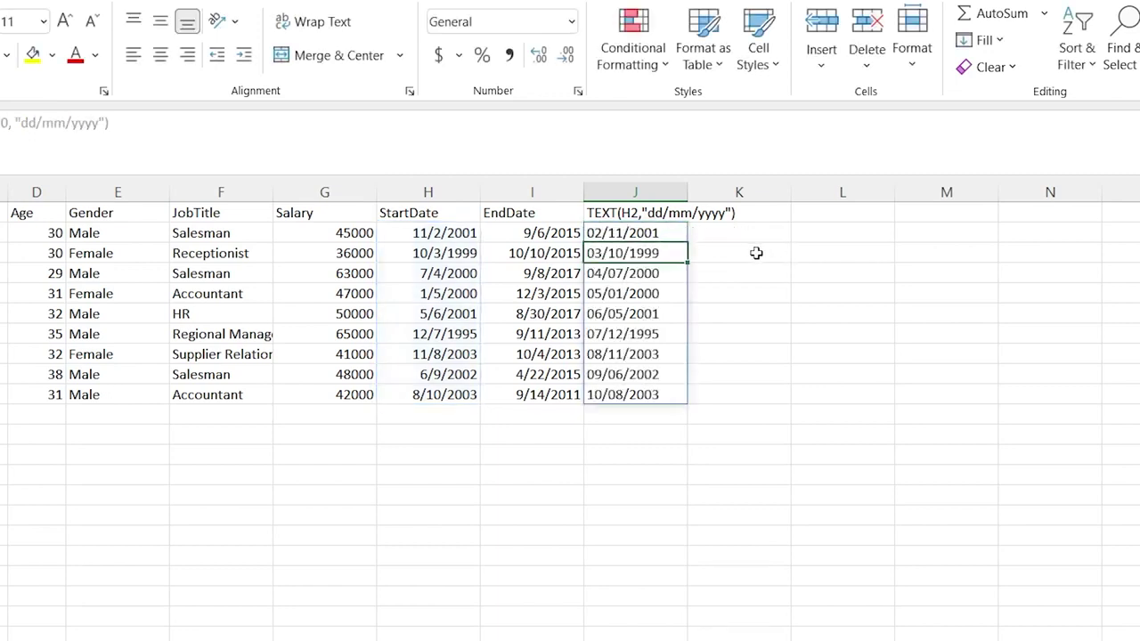
Review the converted date text in J2:J10.
{"action": "left_click", "coordinate": [727, 273]}
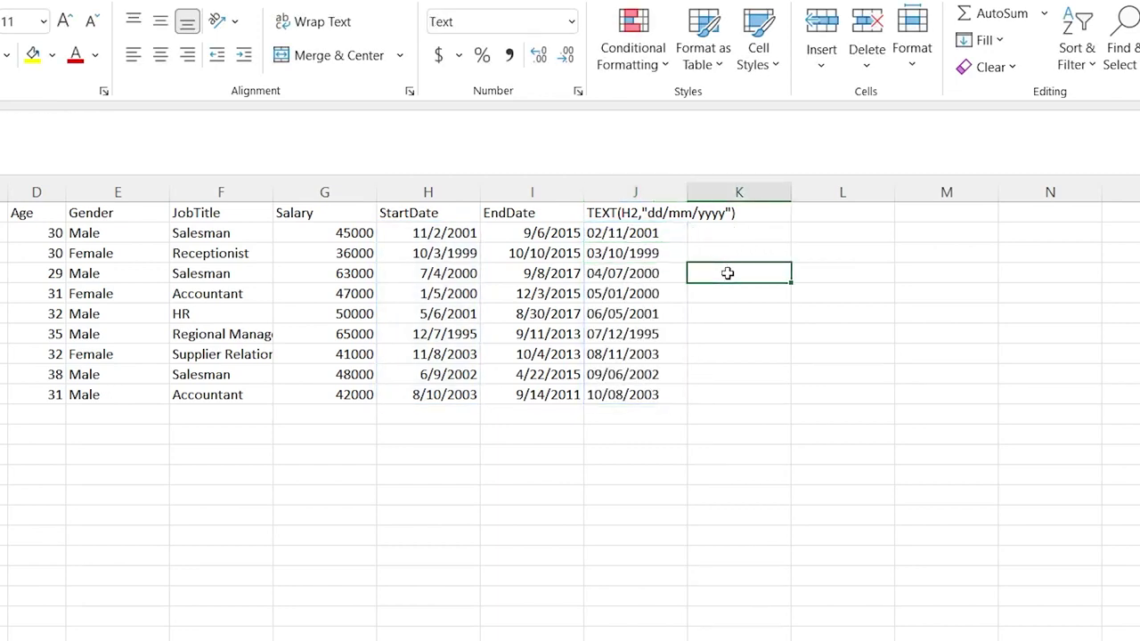
{"action": "left_click_drag", "start_coordinate": [659, 231], "coordinate": [652, 394]}
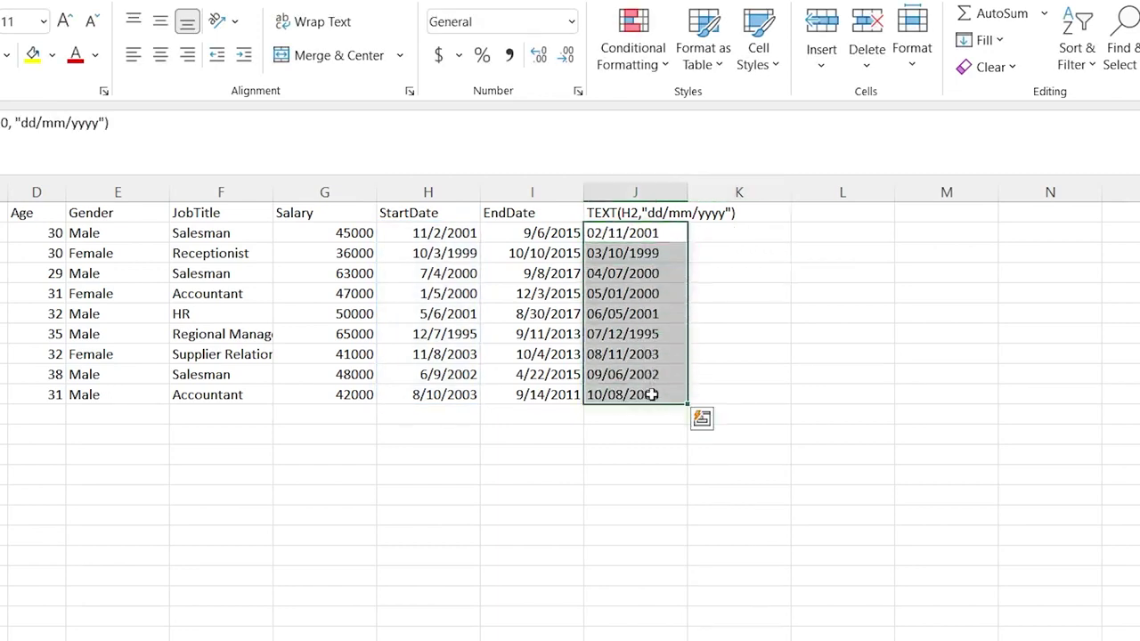
{"action": "key", "text": "ctrl+q"}
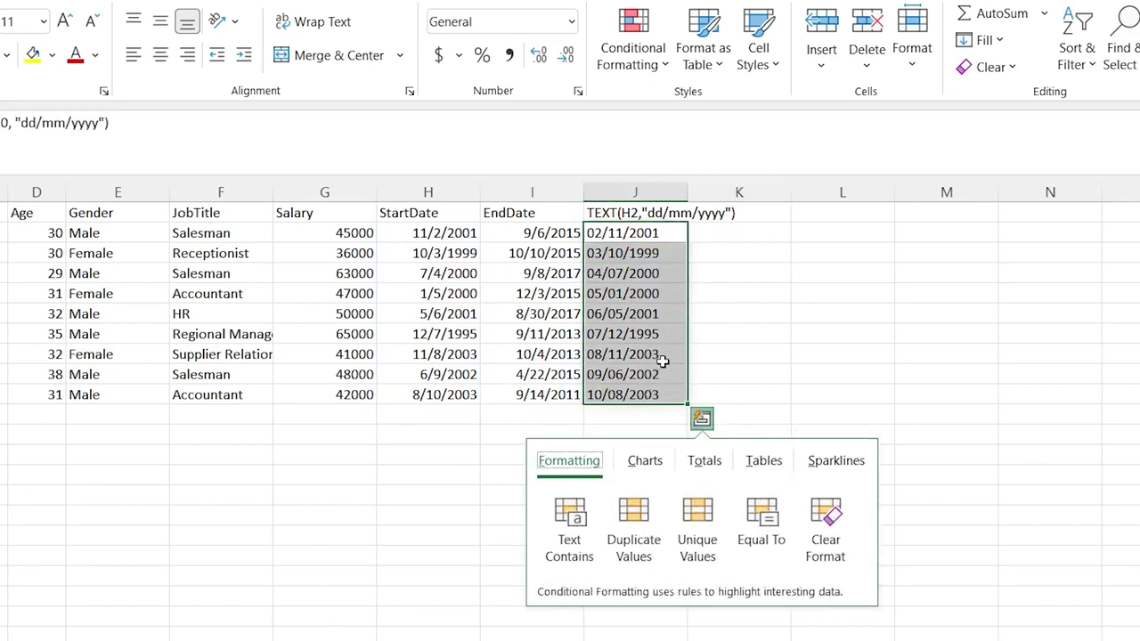
{"action": "left_click", "coordinate": [663, 310]}
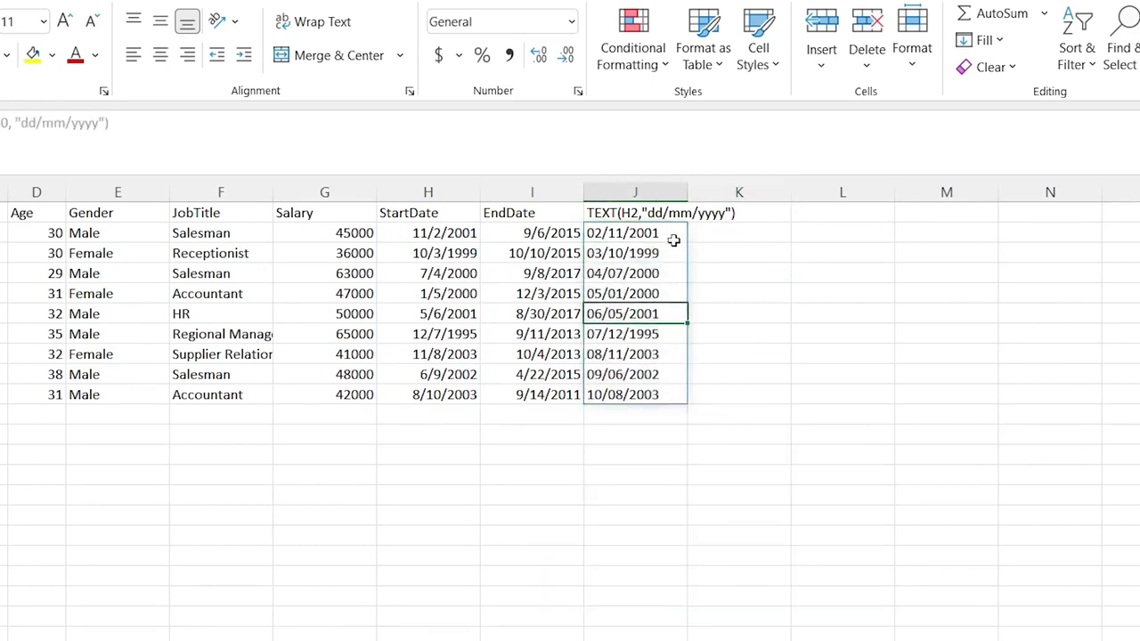
Copy the TEXT formula range J2:J10 and paste it into column L starting at L2.
{"action": "left_click_drag", "start_coordinate": [674, 235], "coordinate": [668, 394]}
{"action": "key", "text": "ctrl+c"}
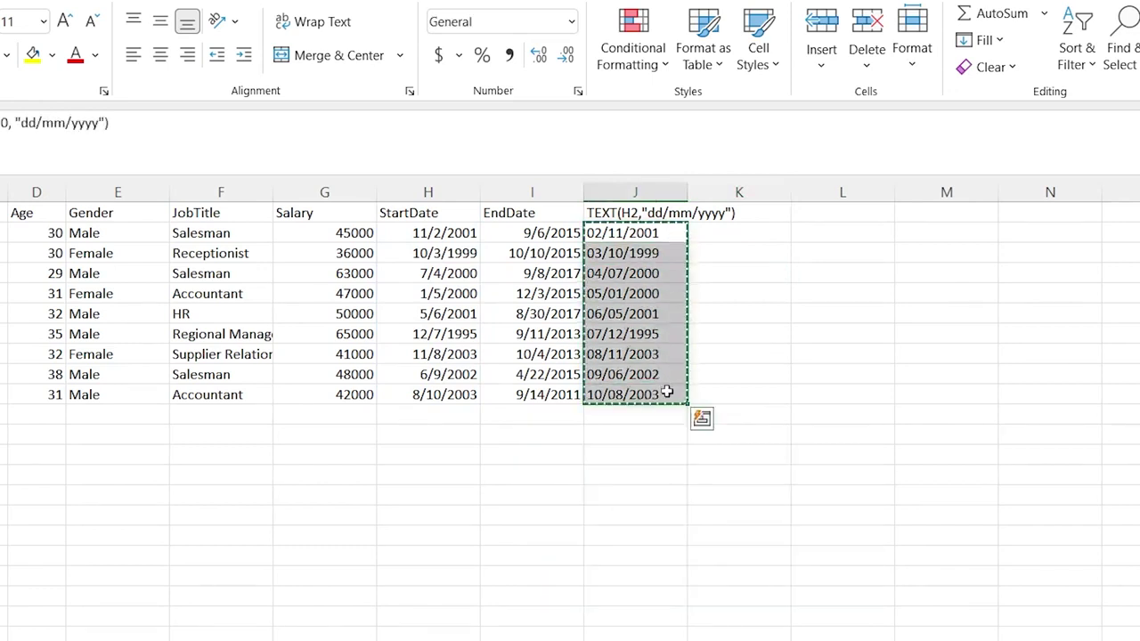
{"action": "right_click", "coordinate": [832, 228]}
{"action": "left_click", "coordinate": [888, 342]}
{"action": "left_click", "coordinate": [854, 274]}
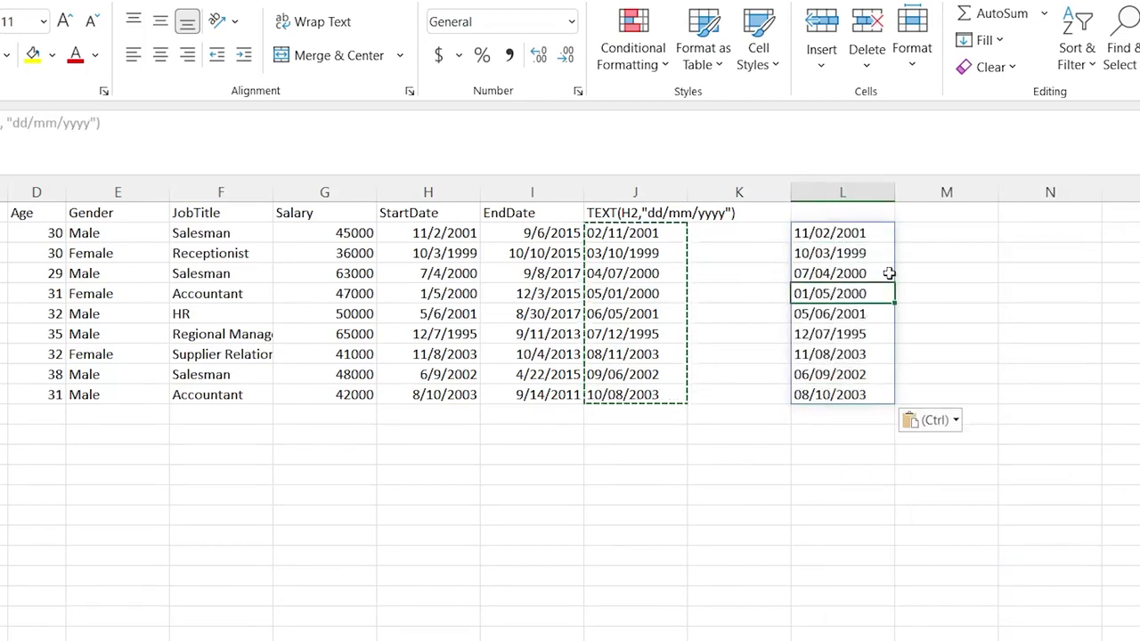
Extract the four-digit years from the text dates in column L by entering =RIGHT(L2#,4) in M2.
{"action": "left_click", "coordinate": [943, 230]}
{"action": "type", "text": "=RIGHT("}
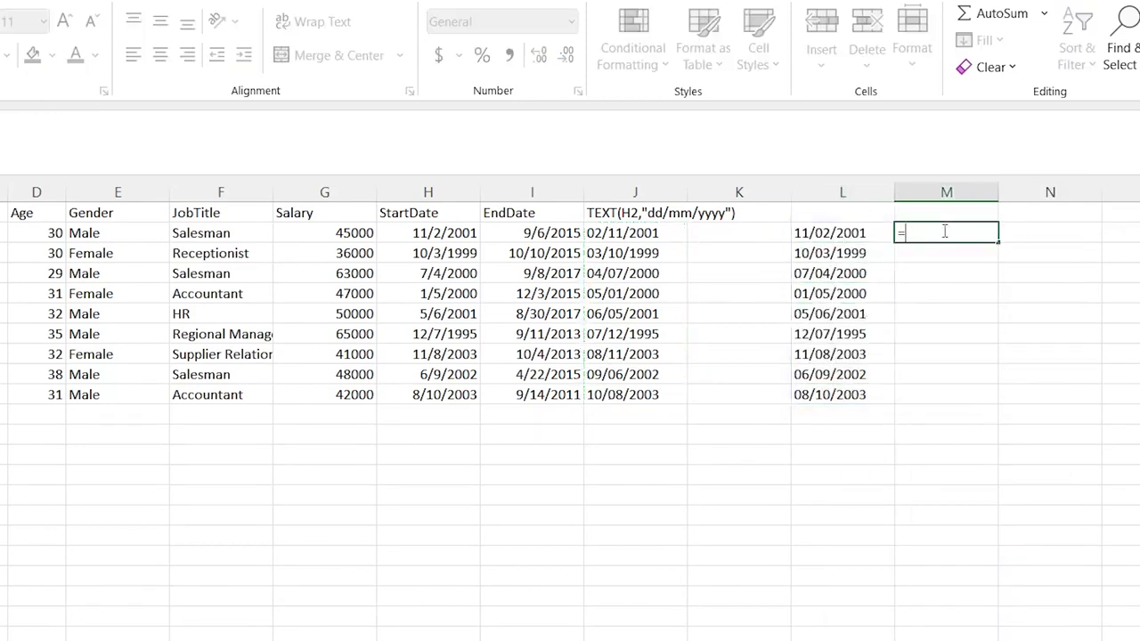
{"action": "left_click", "coordinate": [853, 232]}
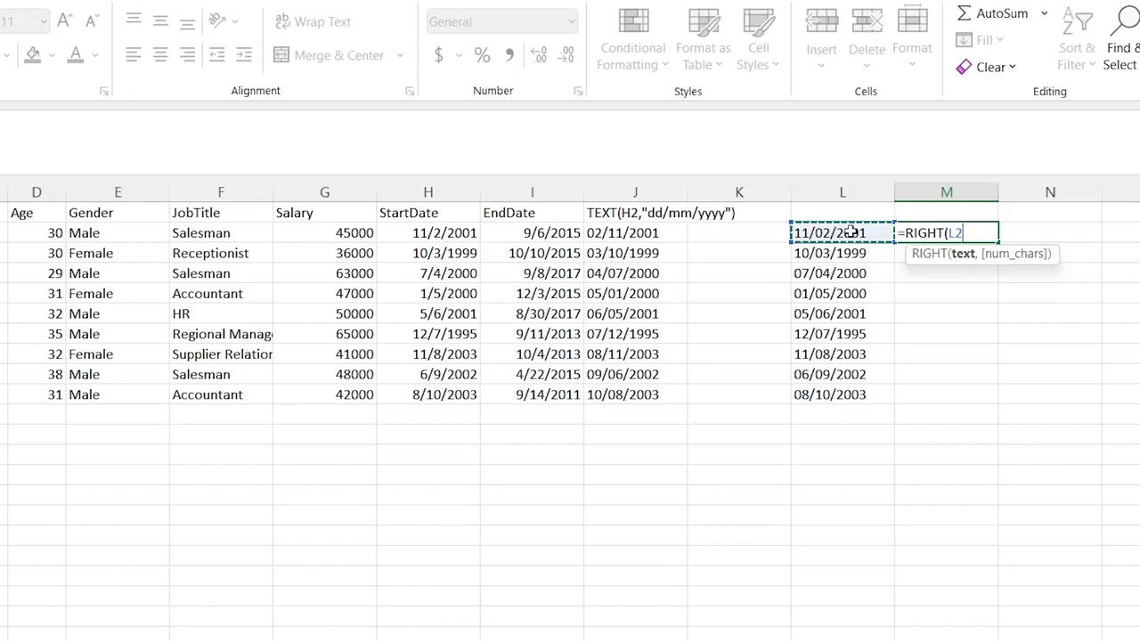
{"action": "left_click", "coordinate": [841, 394], "text": "shift"}
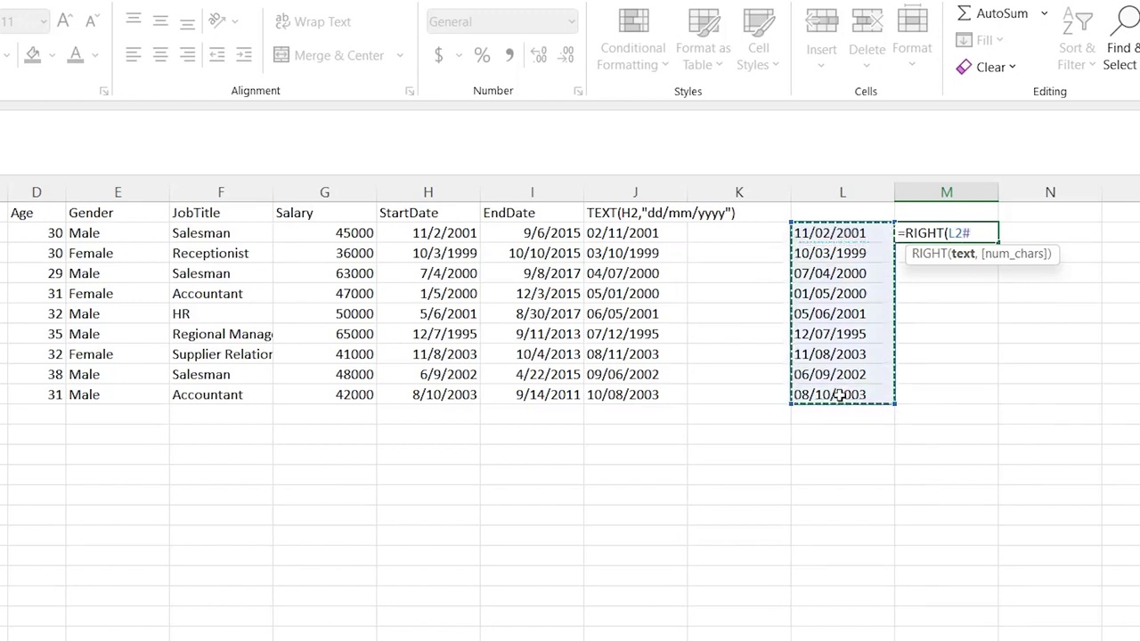
{"action": "type", "text": ",4)"}
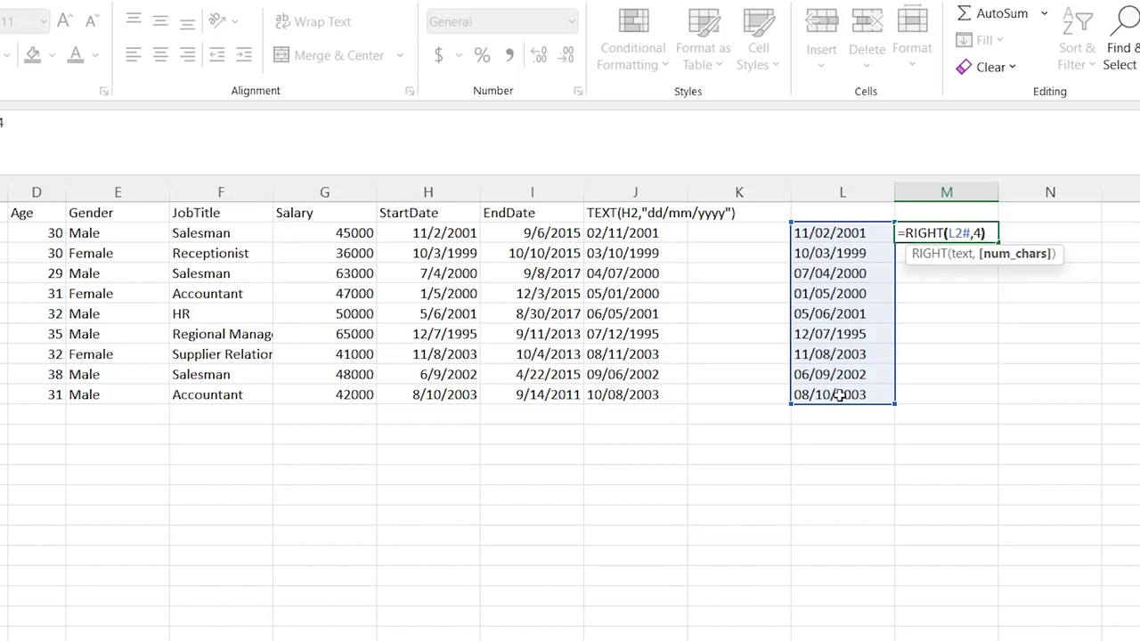
{"action": "key", "text": "Return"}
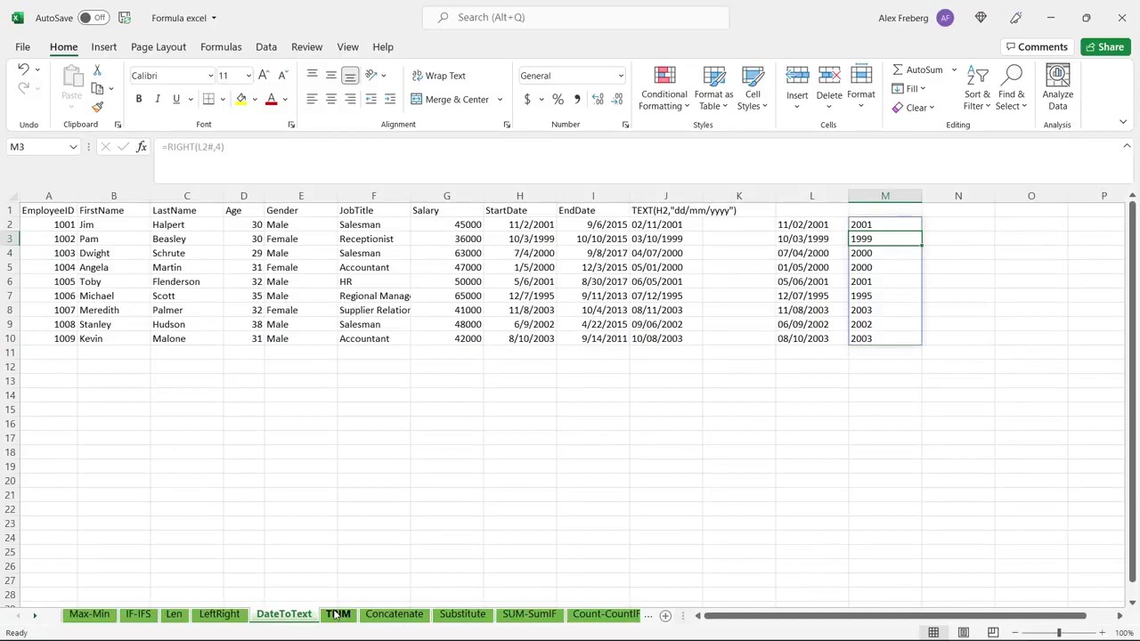
Open the TRIM sheet and examine the LastName entries in C2:C10 for extra spaces, including after the text in C10.
{"action": "left_click", "coordinate": [336, 614]}
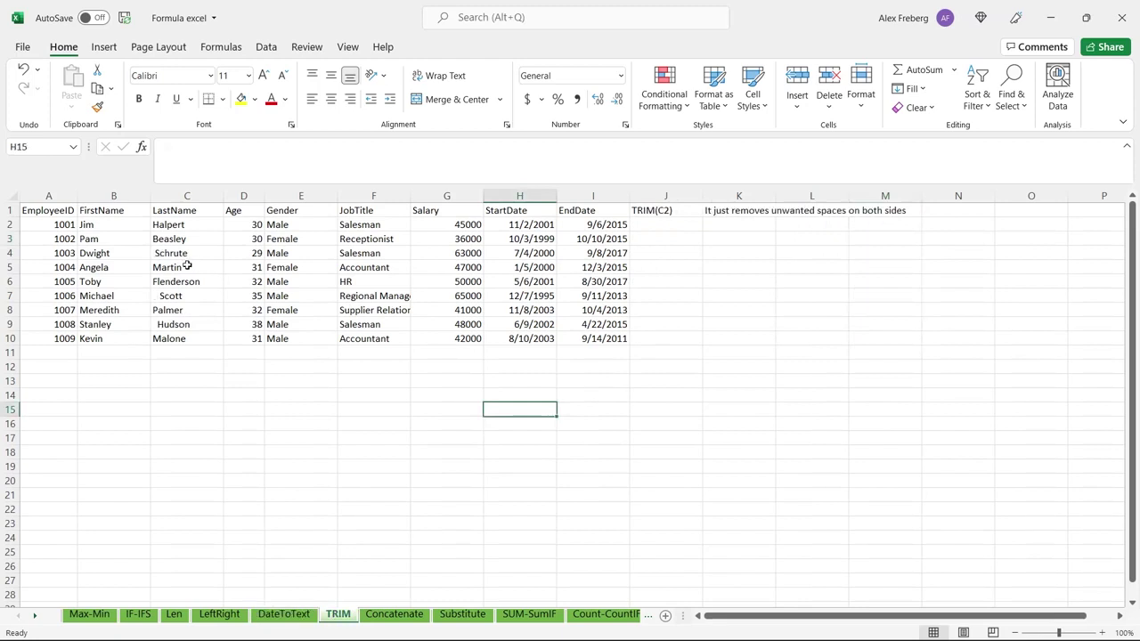
{"action": "left_click_drag", "start_coordinate": [168, 225], "coordinate": [181, 339]}
{"action": "left_click", "coordinate": [189, 355]}
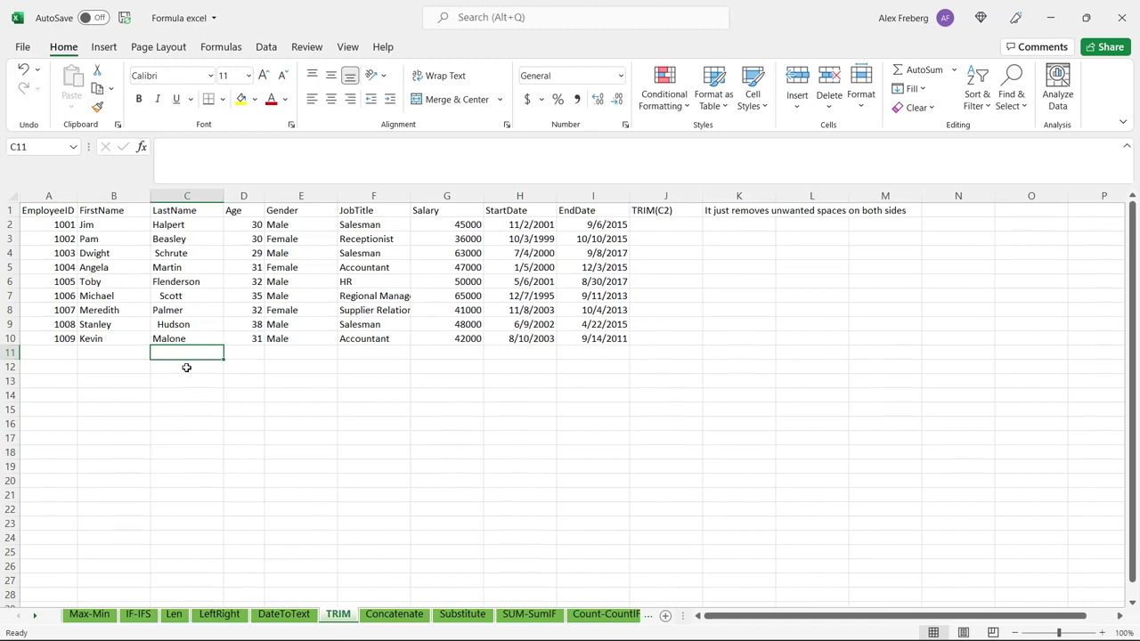
{"action": "left_click", "coordinate": [183, 336]}
{"action": "key", "text": "F2"}
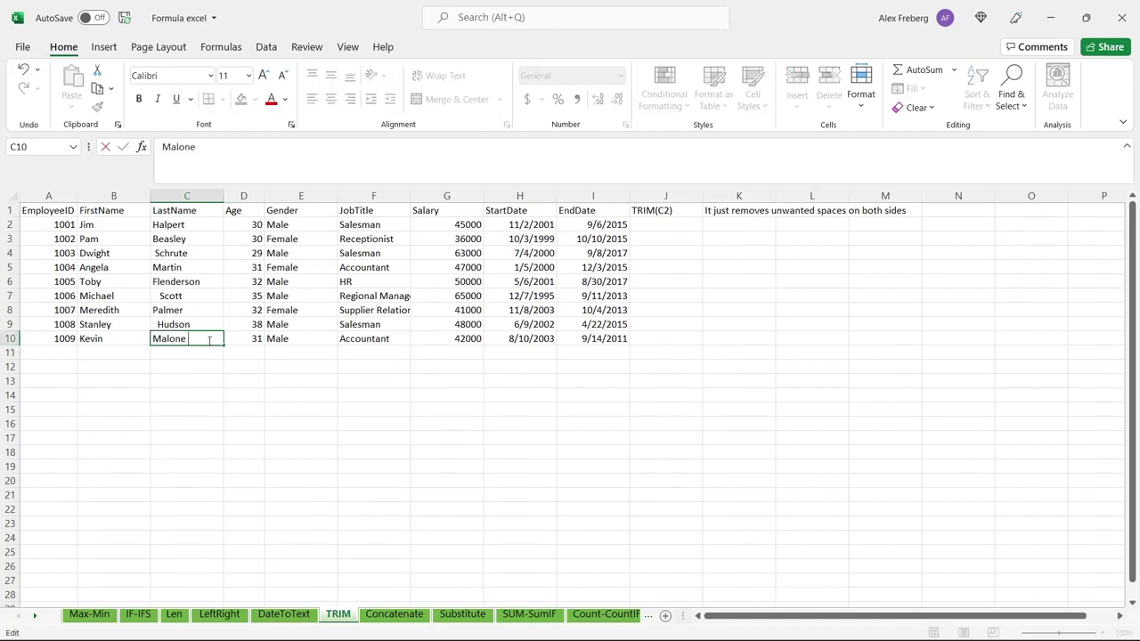
{"action": "left_click", "coordinate": [196, 367]}
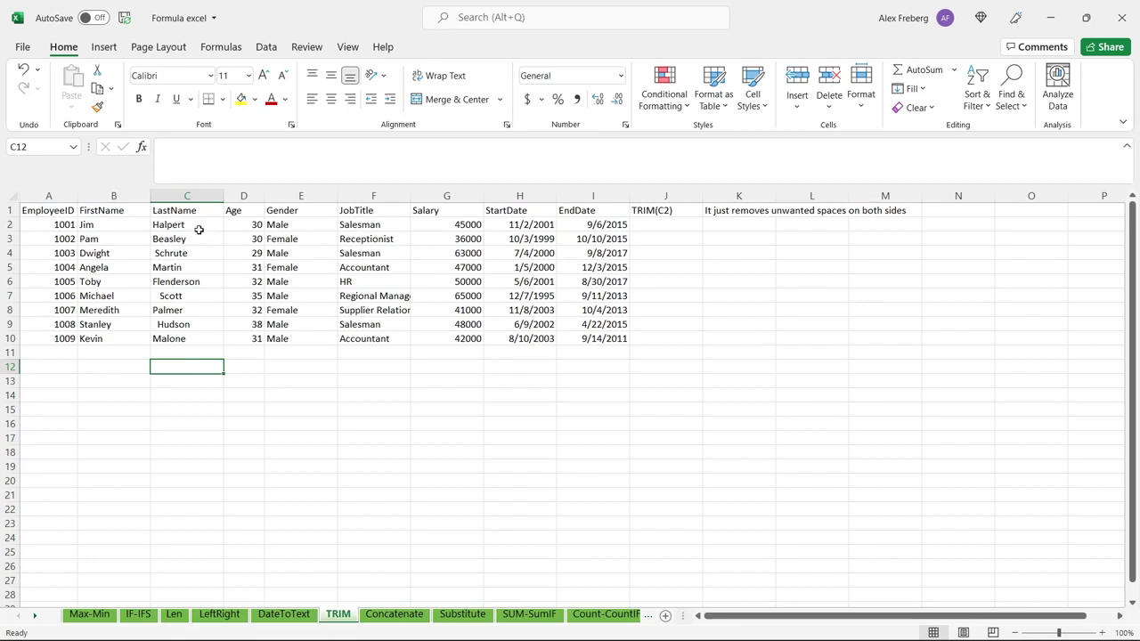
{"action": "left_click_drag", "start_coordinate": [199, 225], "coordinate": [201, 336]}
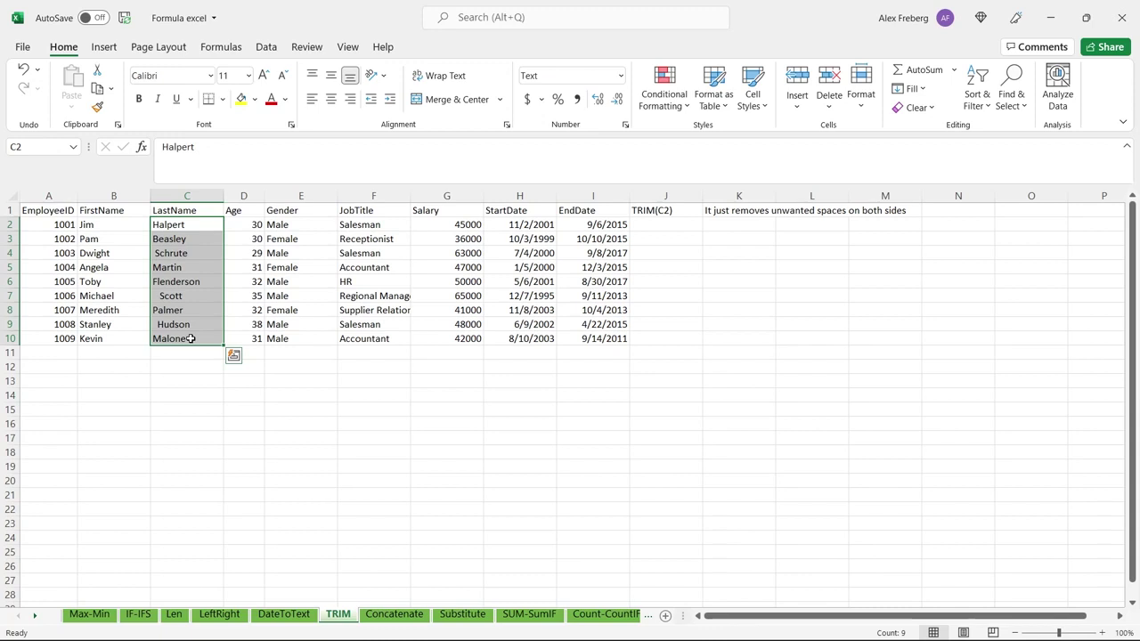
Remove the extra spaces from the last names by entering =TRIM(C2:C10) in J2.
{"action": "left_click", "coordinate": [190, 224]}
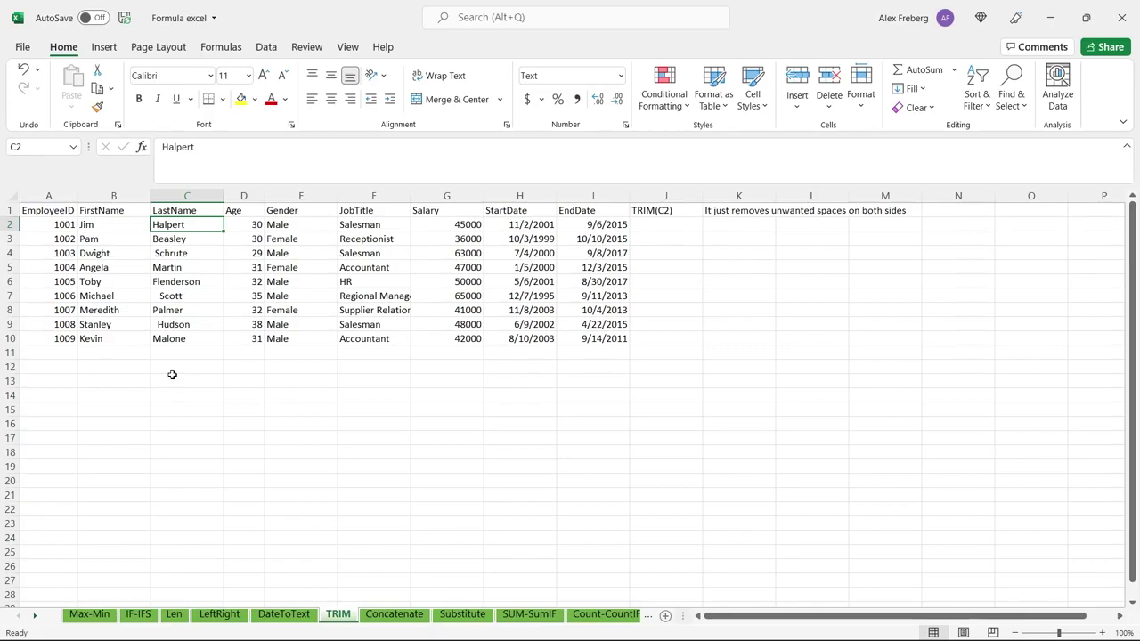
{"action": "left_click", "coordinate": [676, 225]}
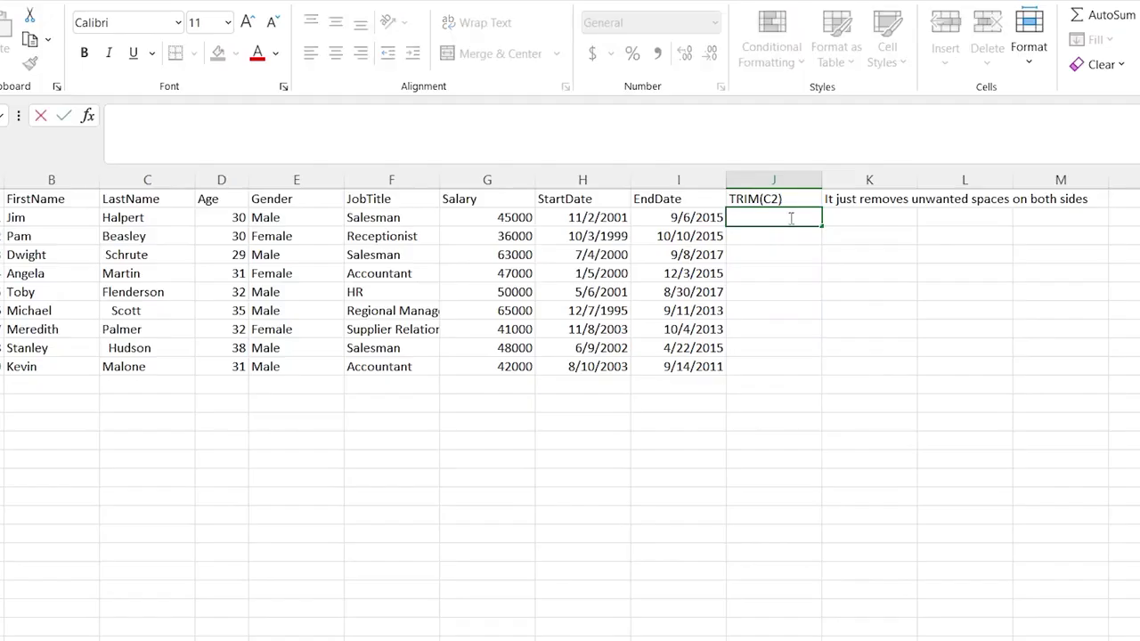
{"action": "type", "text": "=TRIM"}
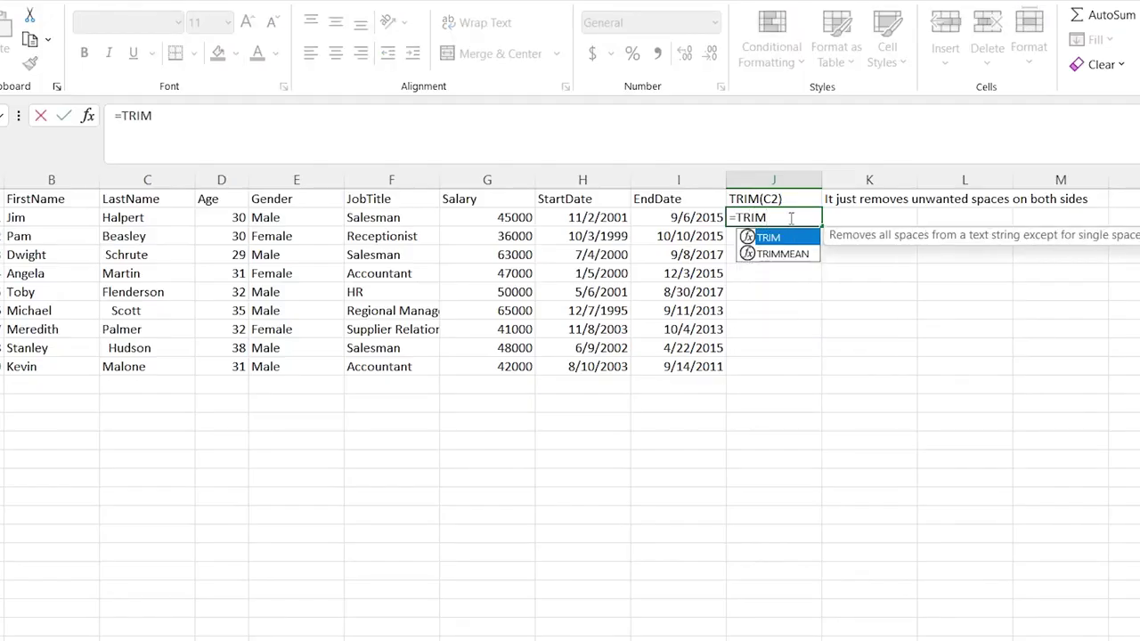
{"action": "type", "text": "("}
{"action": "key", "text": "BackSpace"}
{"action": "type", "text": "("}
{"action": "left_click", "coordinate": [154, 217]}
{"action": "left_click", "coordinate": [157, 366], "text": "shift"}
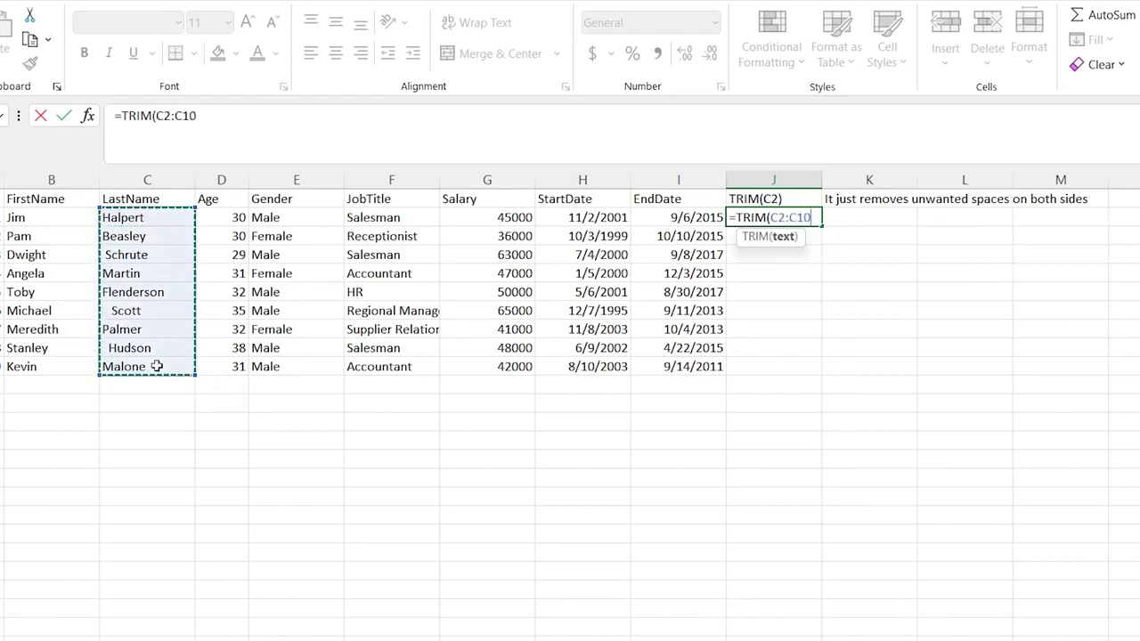
{"action": "type", "text": ")"}
{"action": "key", "text": "Return"}
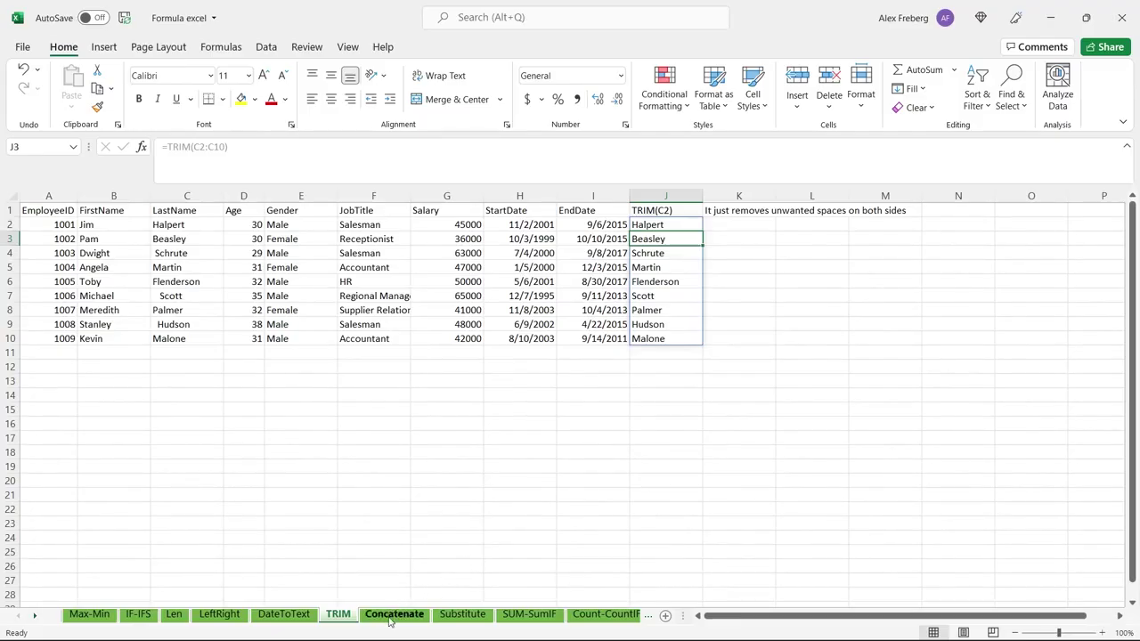
Open the Concatenate sheet, start a CONCATENATE formula in J2 and consult the function's help article.
{"action": "left_click", "coordinate": [393, 614]}
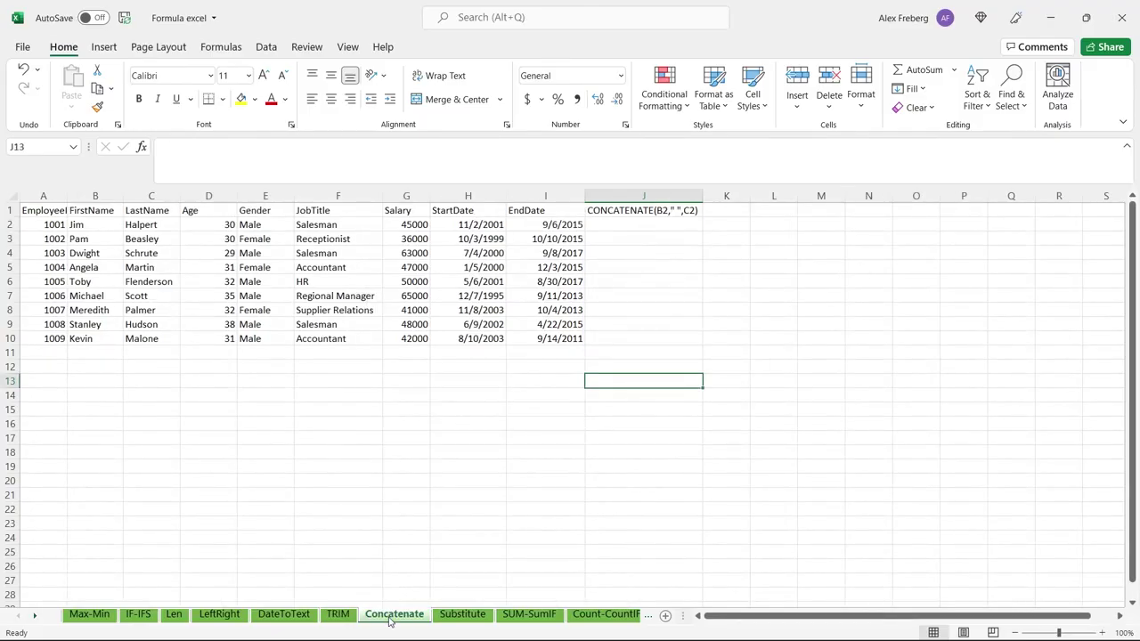
{"action": "left_click", "coordinate": [643, 351]}
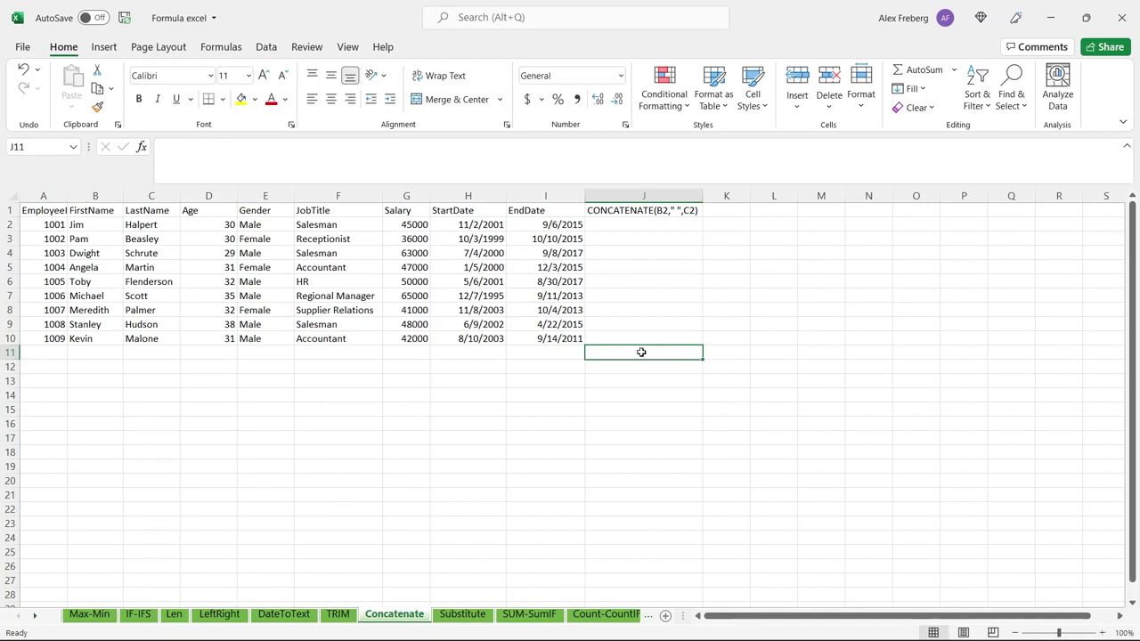
{"action": "left_click", "coordinate": [644, 224]}
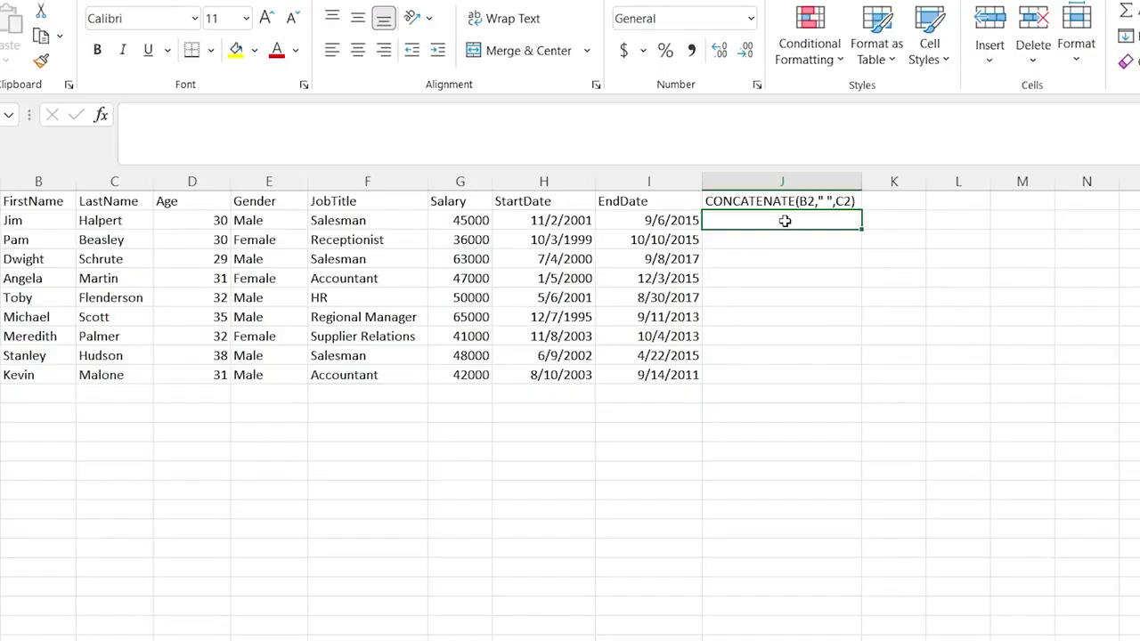
{"action": "type", "text": "="}
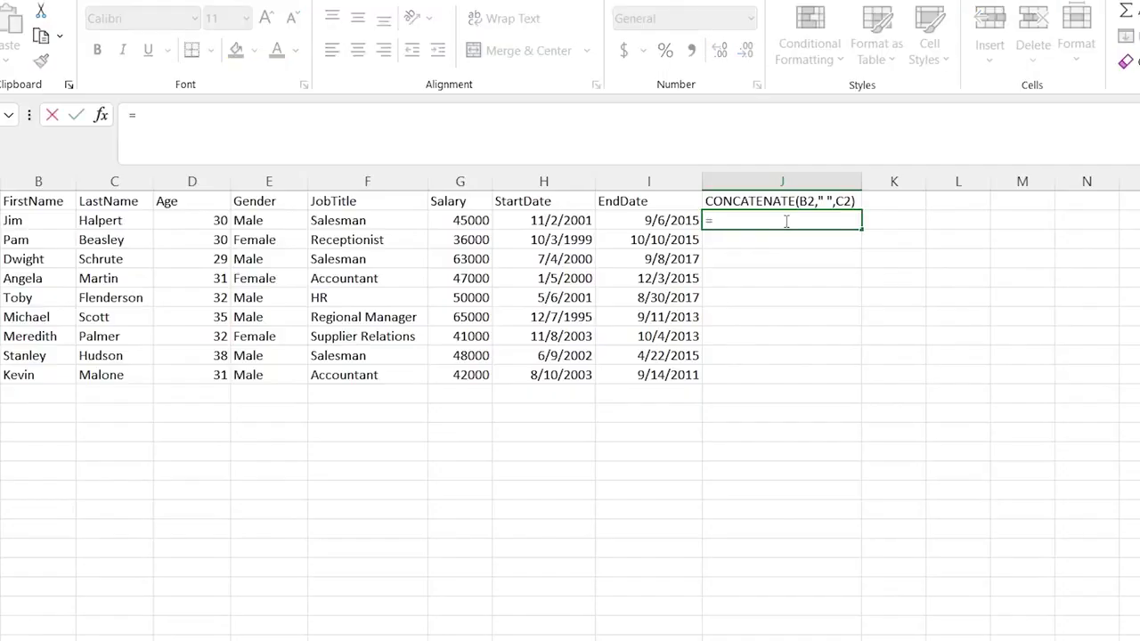
{"action": "type", "text": "CON"}
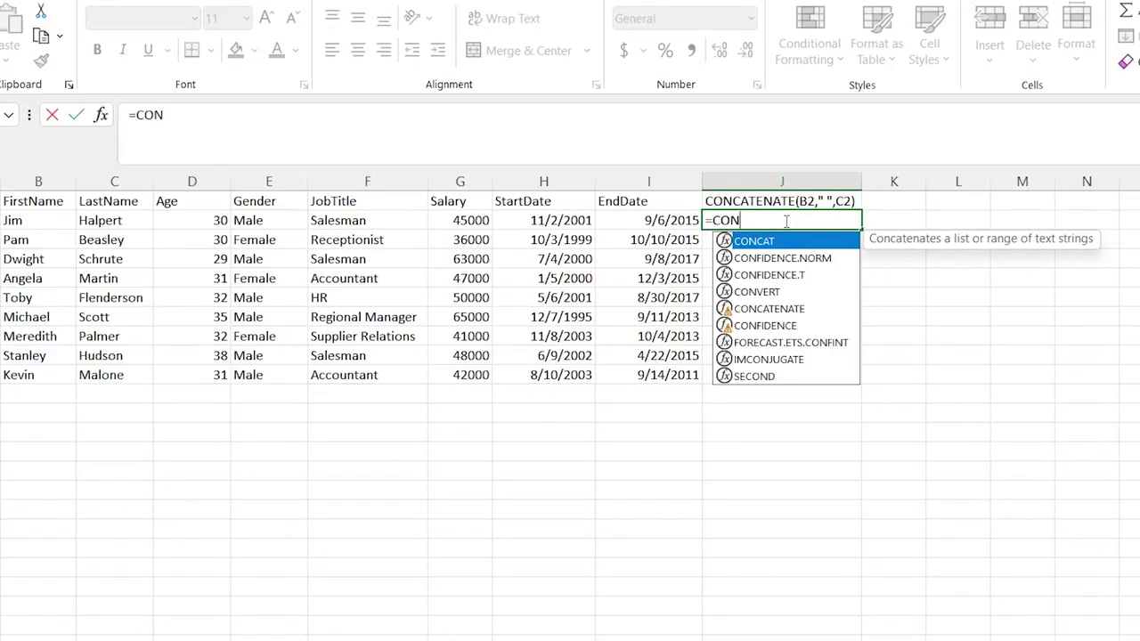
{"action": "double_click", "coordinate": [783, 309]}
{"action": "left_click", "coordinate": [786, 249]}
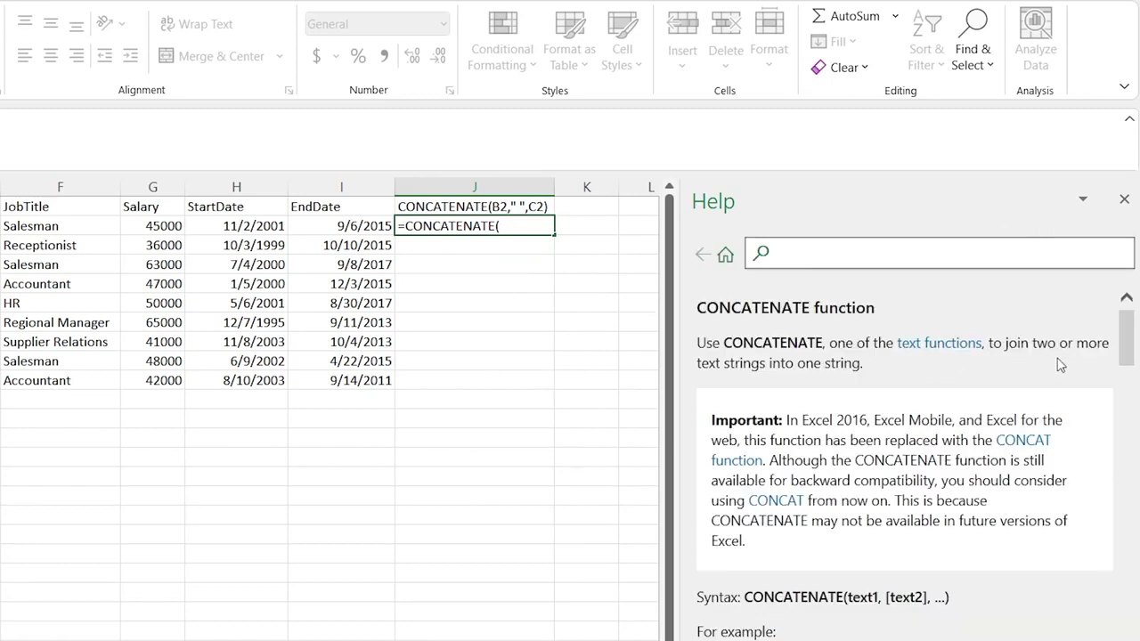
{"action": "left_click", "coordinate": [1123, 200]}
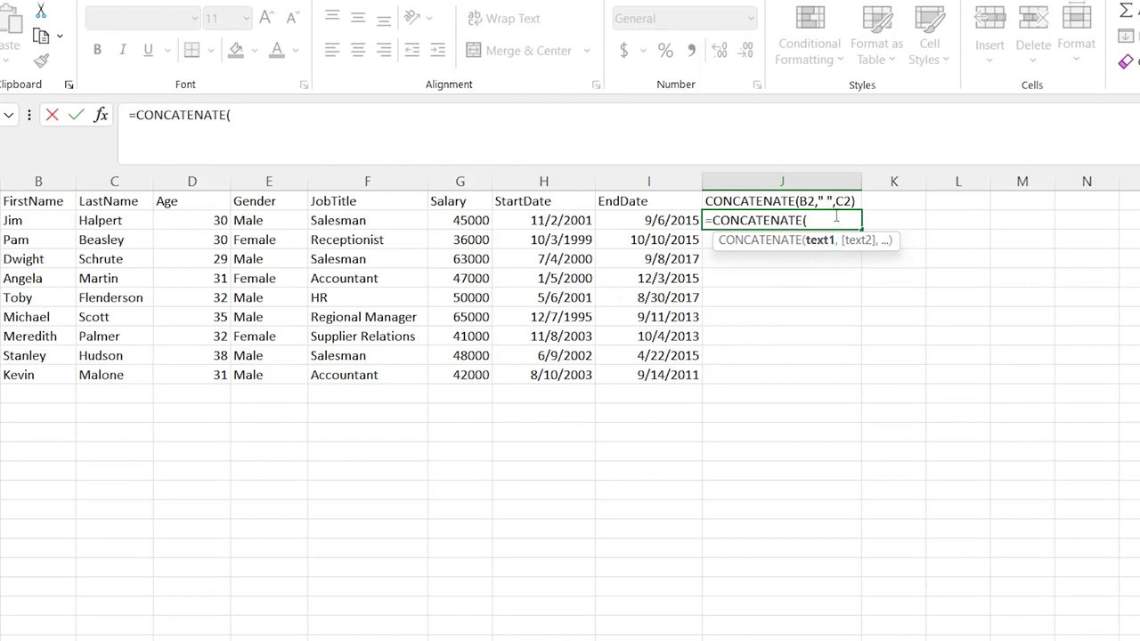
Complete the formula in J2 as =CONCATENATE(B2,C2) to join the first and last names.
{"action": "left_click", "coordinate": [52, 220]}
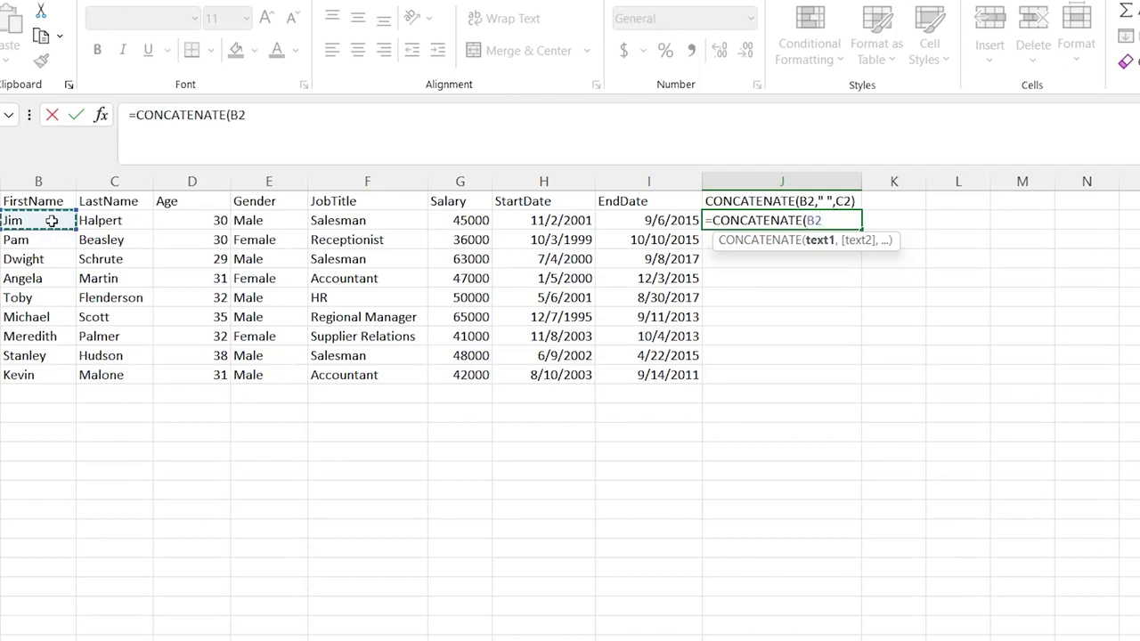
{"action": "type", "text": ","}
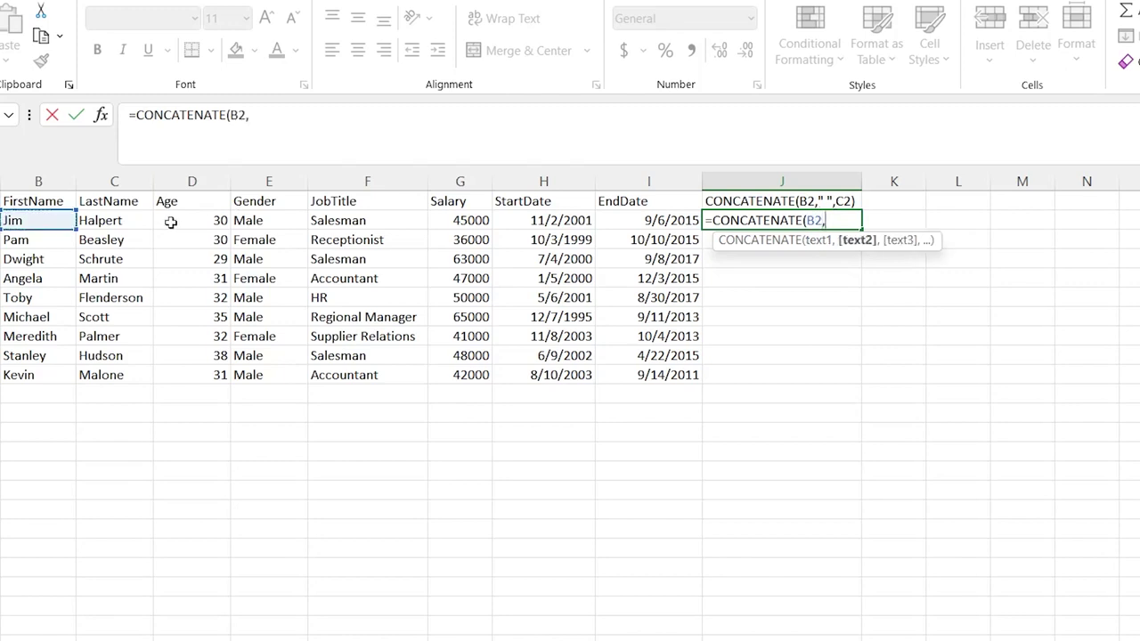
{"action": "left_click", "coordinate": [128, 221]}
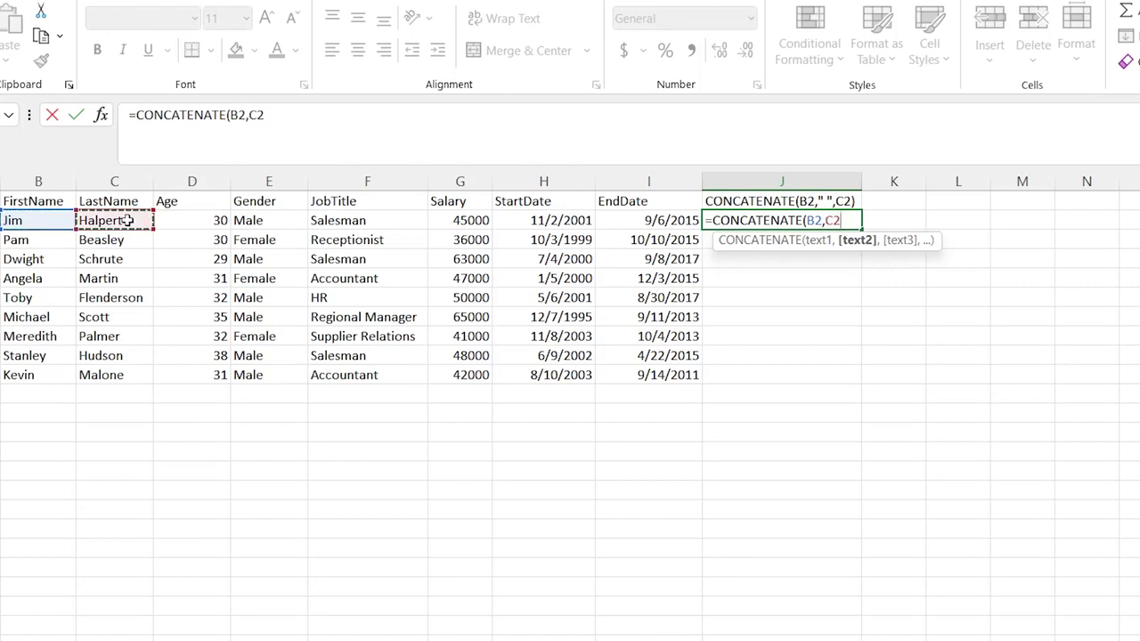
{"action": "type", "text": ")"}
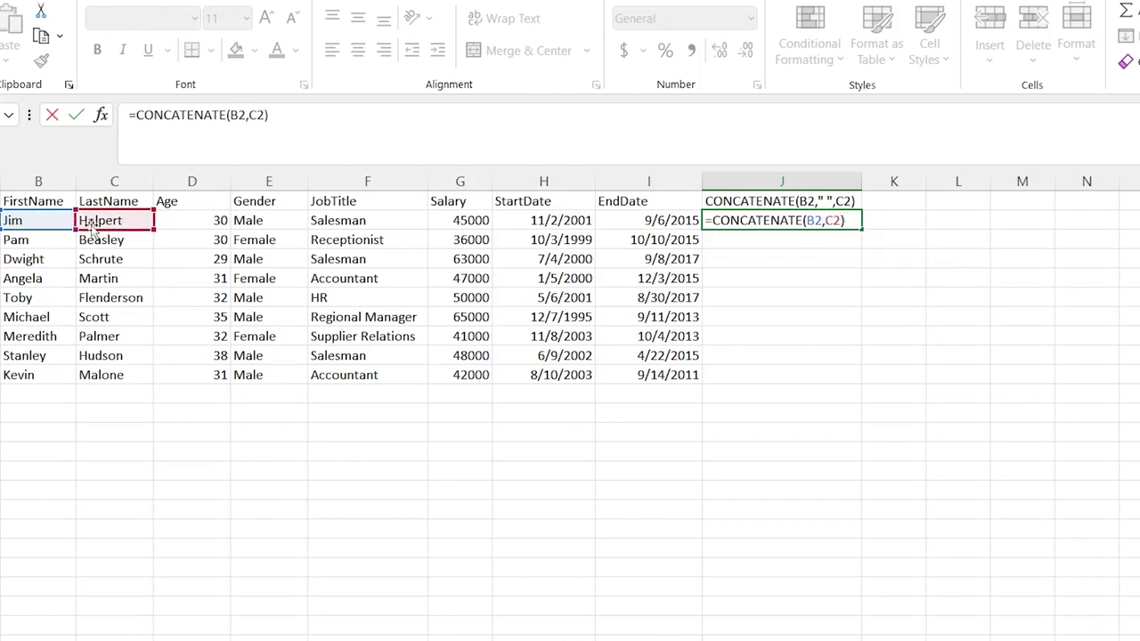
{"action": "key", "text": "Return"}
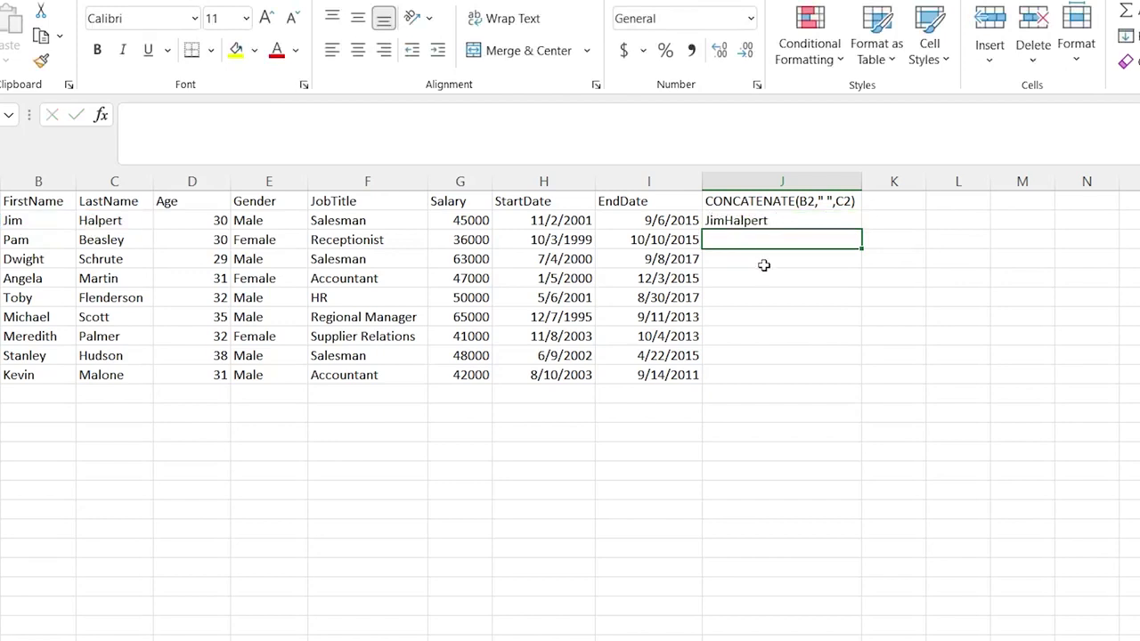
Add a space separator between the names by changing J2's formula to =CONCATENATE(B2," ",C2).
{"action": "left_click", "coordinate": [778, 220]}
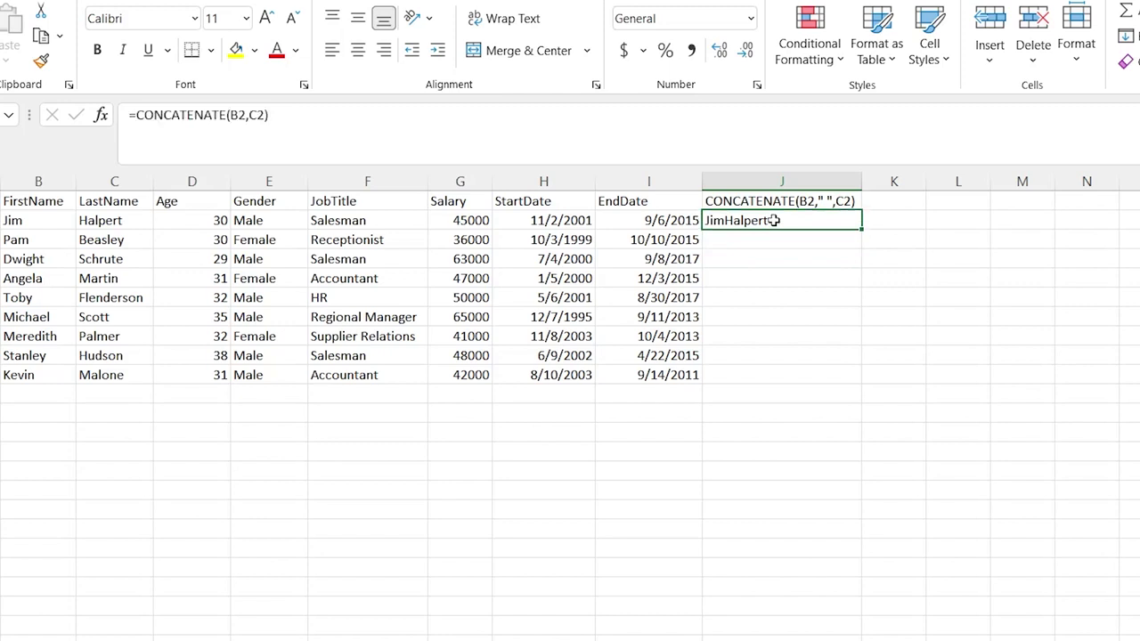
{"action": "double_click", "coordinate": [778, 220]}
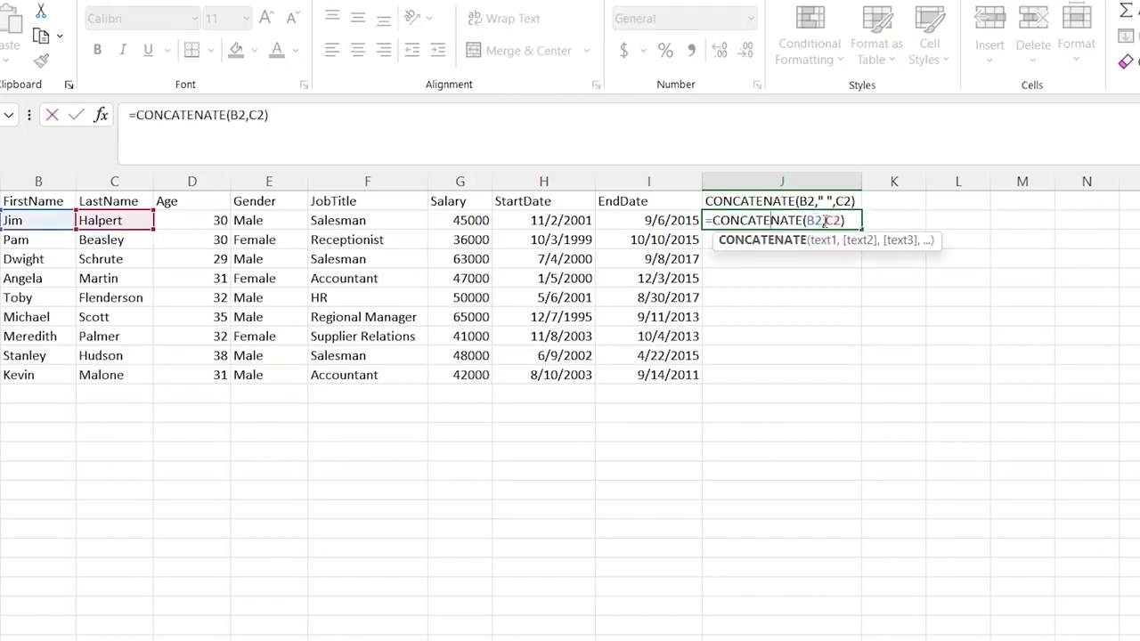
{"action": "left_click", "coordinate": [824, 219]}
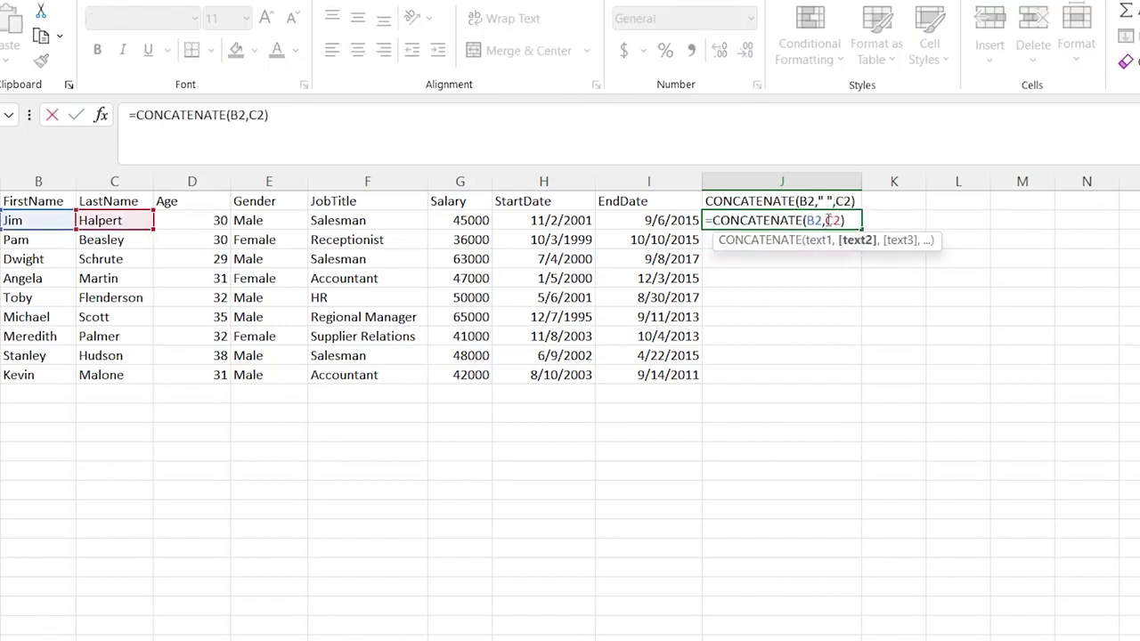
{"action": "type", "text": ","}
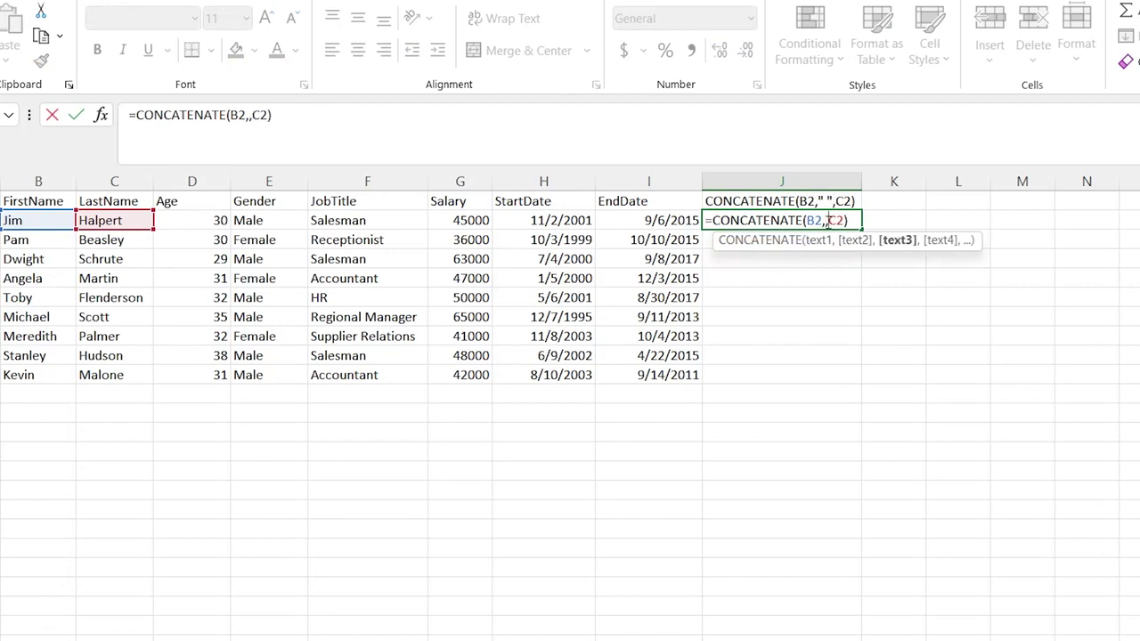
{"action": "left_click", "coordinate": [827, 220]}
{"action": "type", "text": "\"\""}
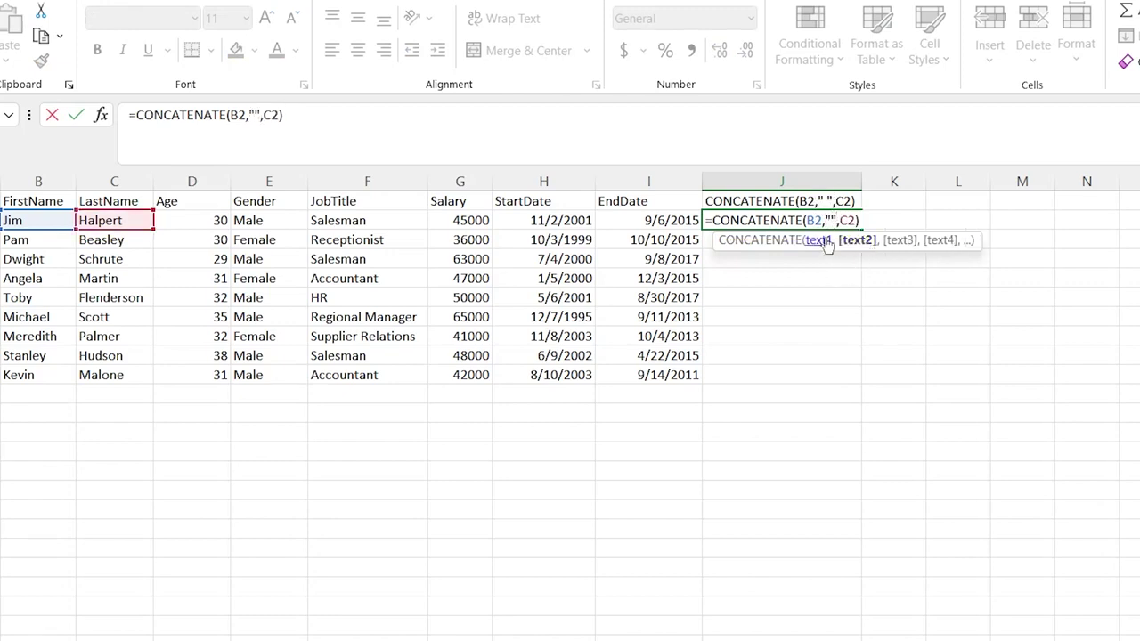
{"action": "type", "text": "-"}
{"action": "key", "text": "BackSpace"}
{"action": "type", "text": "!"}
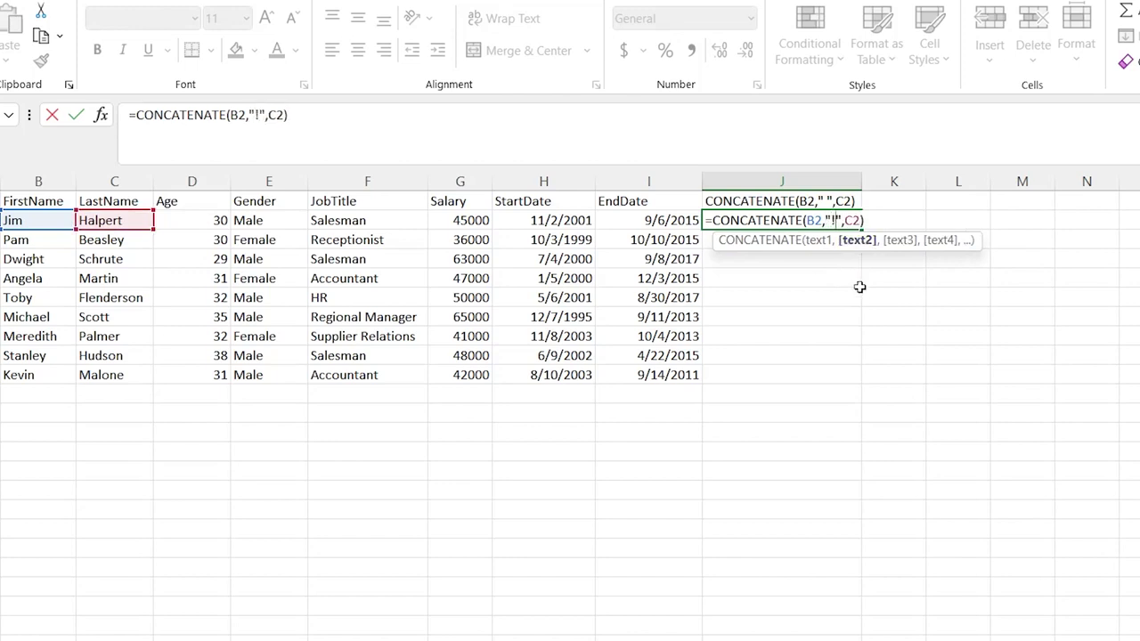
{"action": "key", "text": "BackSpace"}
{"action": "key", "text": "Return"}
Fill the full-name formula from J2 down to J10 and check the filled range.
{"action": "left_click", "coordinate": [787, 219]}
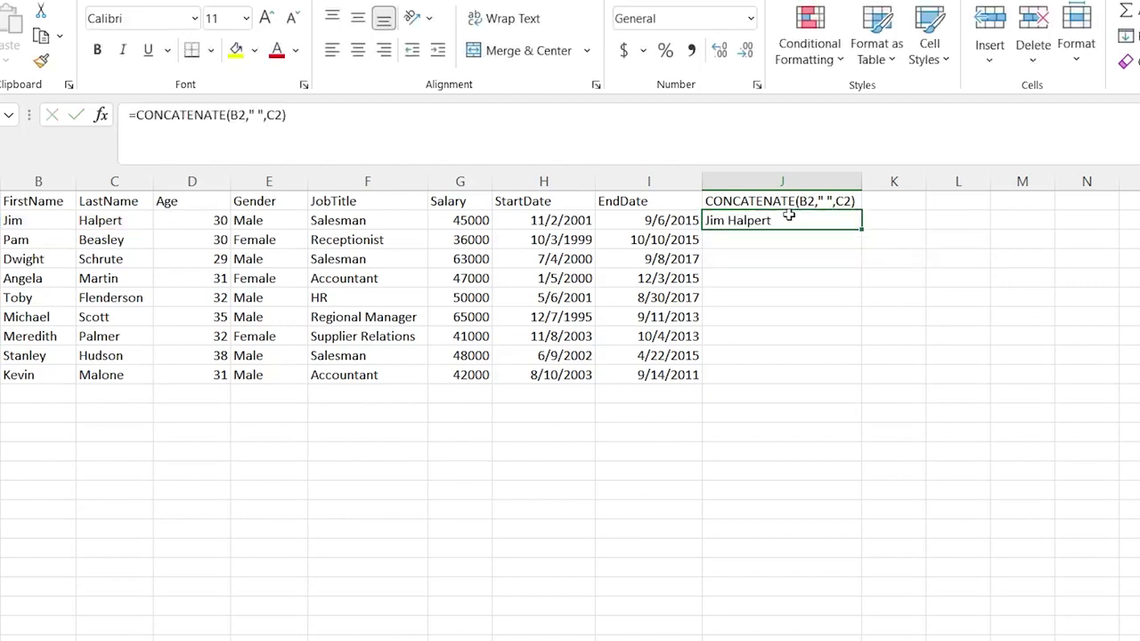
{"action": "left_click_drag", "start_coordinate": [857, 231], "coordinate": [857, 384]}
{"action": "left_click", "coordinate": [773, 261]}
{"action": "left_click_drag", "start_coordinate": [774, 222], "coordinate": [801, 382]}
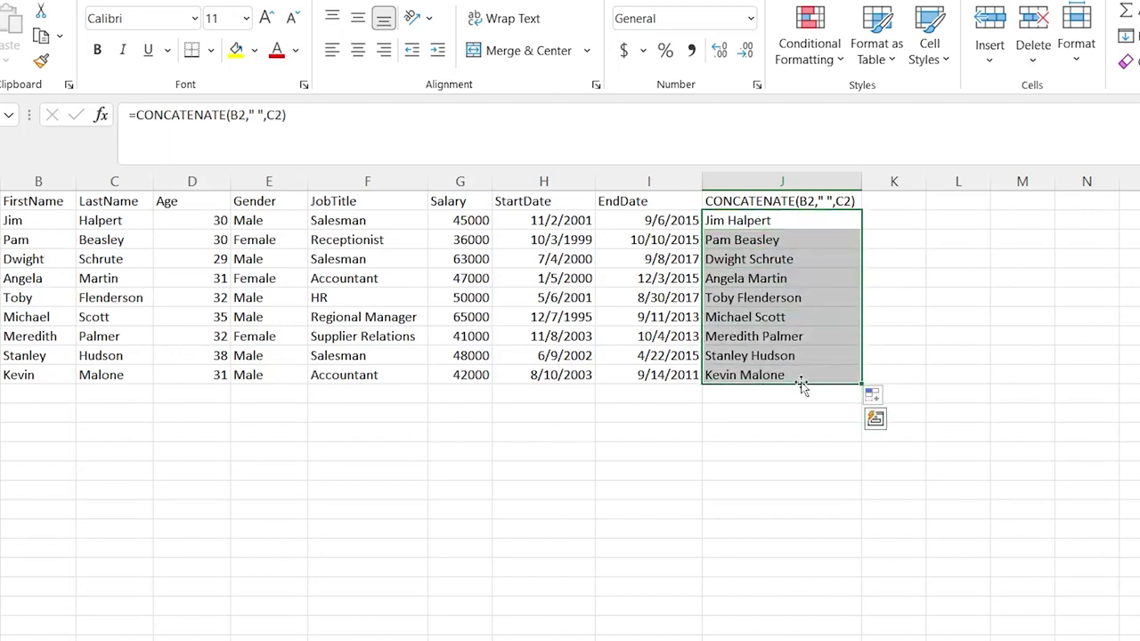
{"action": "left_click", "coordinate": [811, 375]}
Copy the formula text =CONCATENATE(B2," ",C2) from J2 and paste it into K2 with its references intact.
{"action": "left_click", "coordinate": [806, 218]}
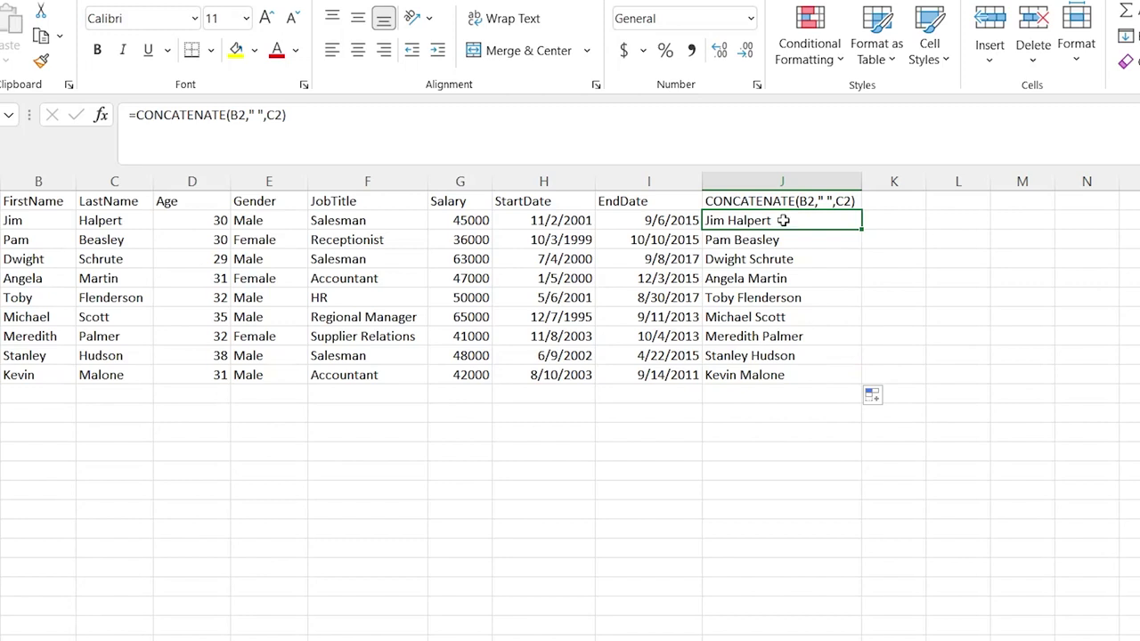
{"action": "left_click", "coordinate": [895, 222]}
{"action": "left_click", "coordinate": [837, 221]}
{"action": "left_click_drag", "start_coordinate": [693, 123], "coordinate": [128, 115]}
{"action": "key", "text": "ctrl+c"}
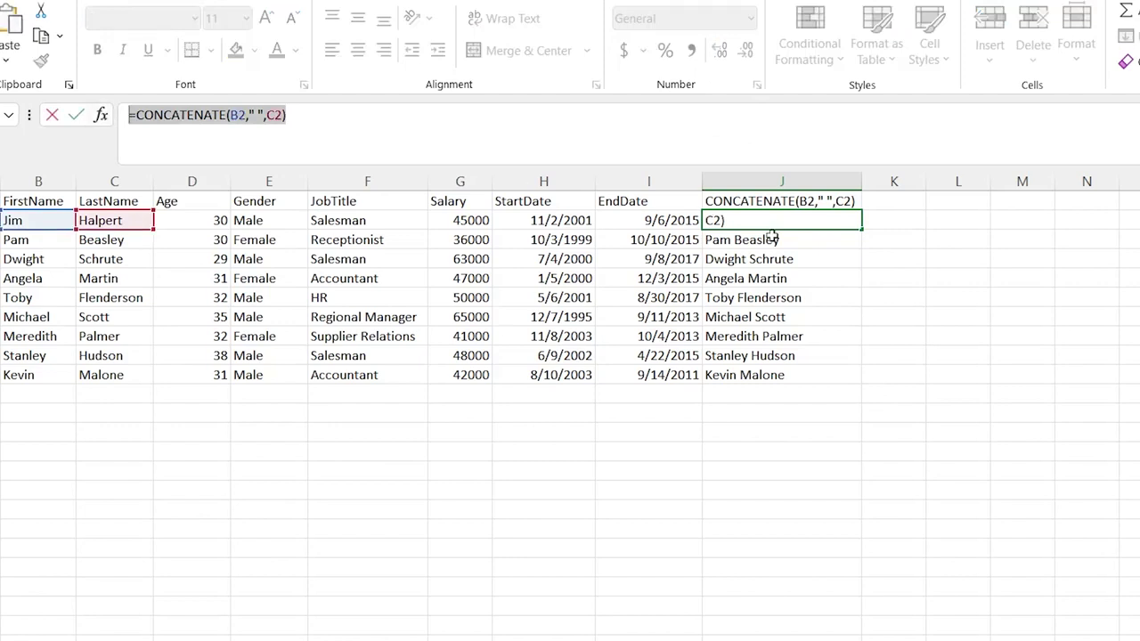
{"action": "left_click", "coordinate": [894, 221]}
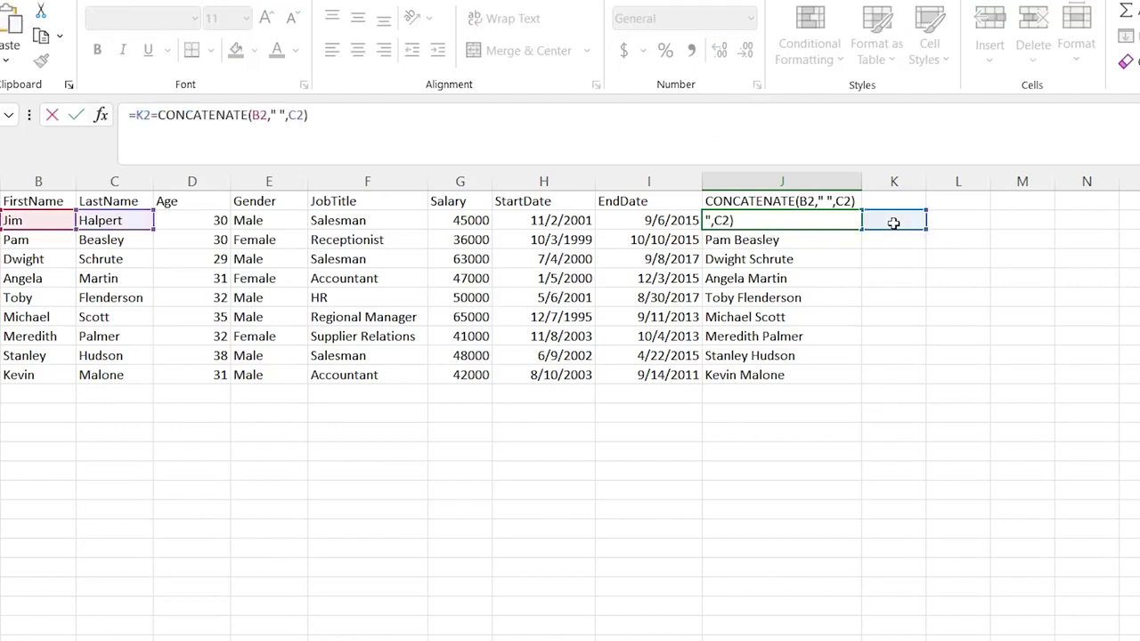
{"action": "key", "text": "Escape"}
{"action": "left_click", "coordinate": [893, 222]}
{"action": "key", "text": "ctrl+v"}
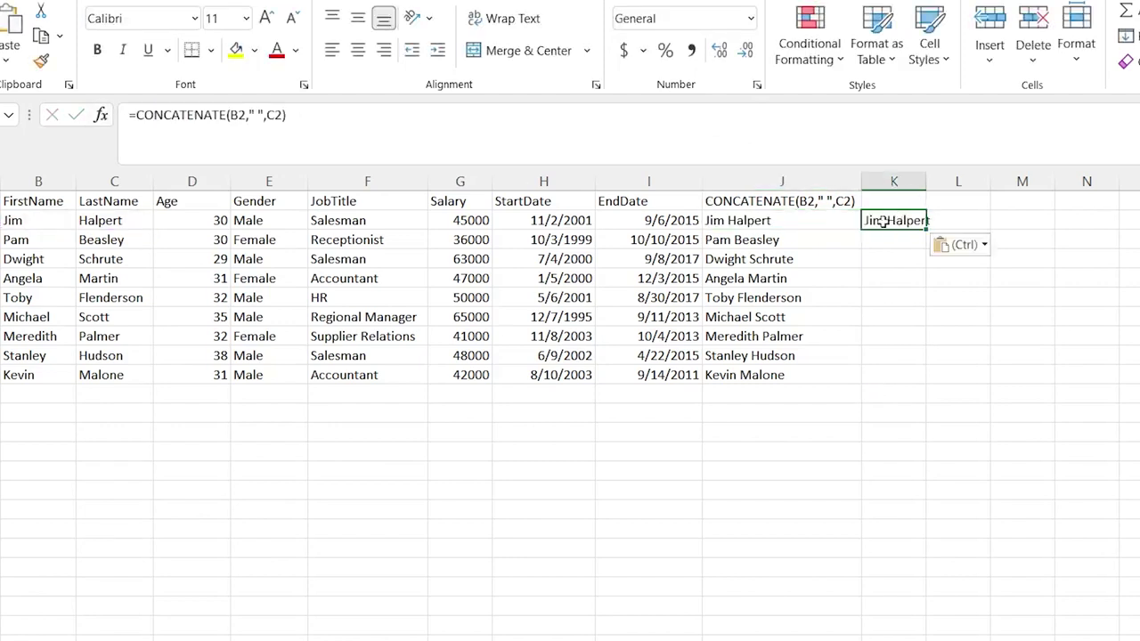
{"action": "left_click", "coordinate": [256, 115]}
{"action": "key", "text": "BackSpace"}
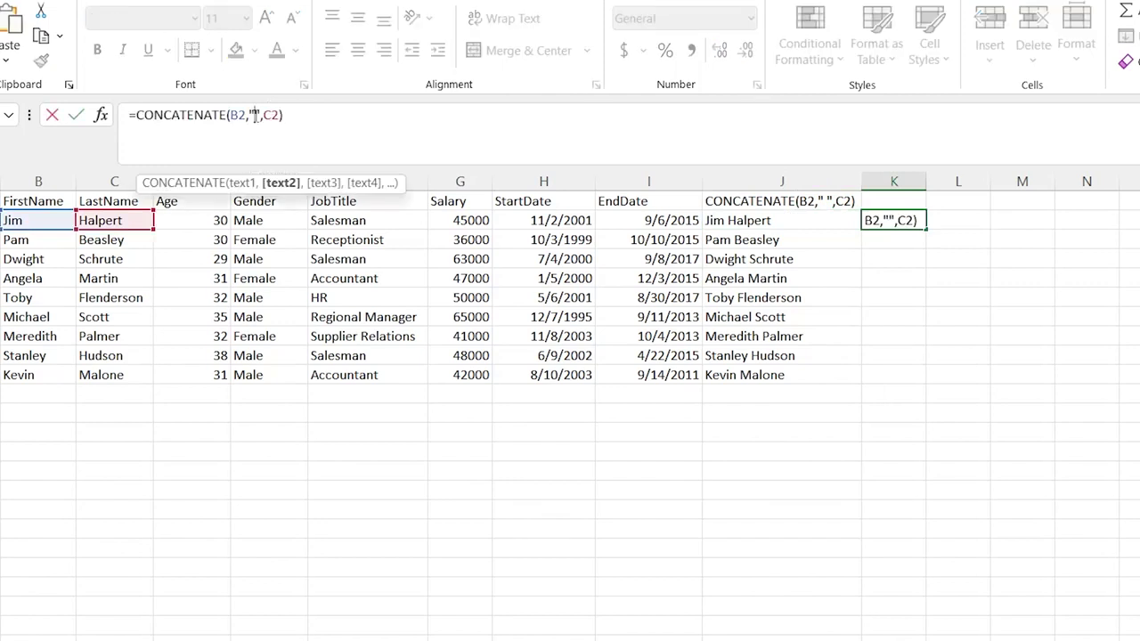
{"action": "type", "text": "."}
{"action": "left_click", "coordinate": [285, 115]}
{"action": "type", "text": "@"}
{"action": "key", "text": "BackSpace"}
{"action": "type", "text": ",\""}
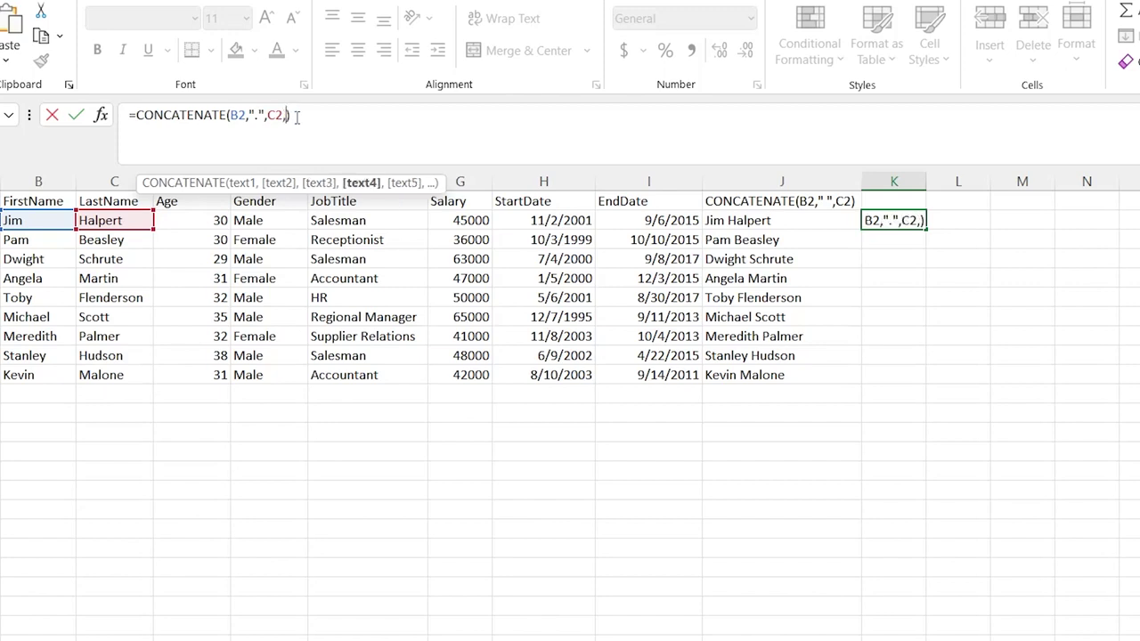
{"action": "type", "text": "@gmail.com\""}
{"action": "key", "text": "Return"}
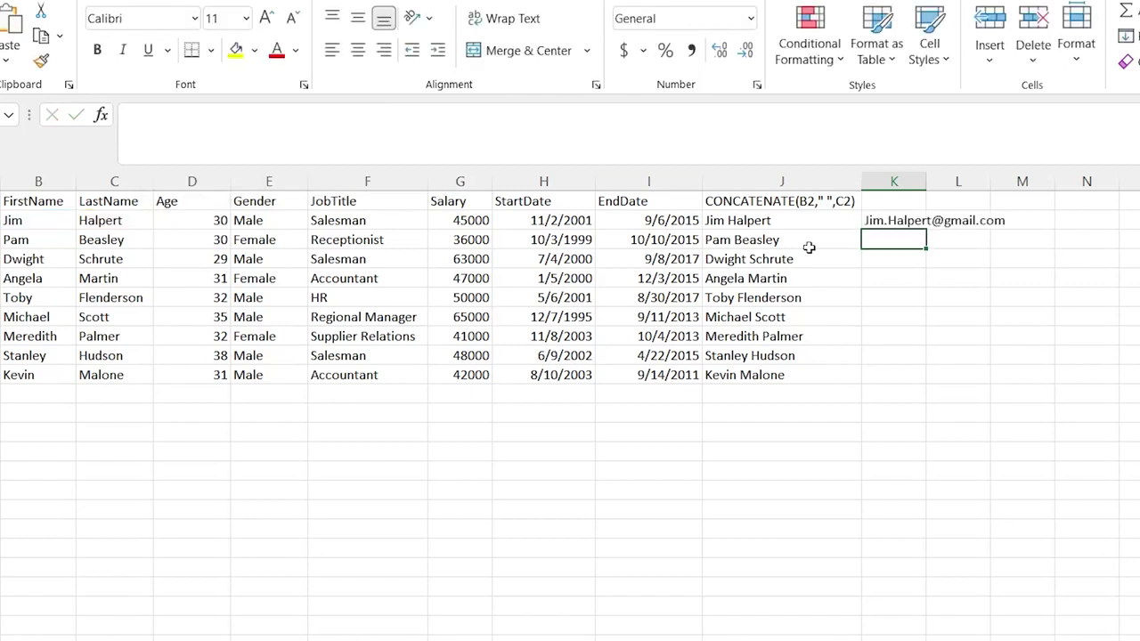
Fill K2's e-mail formula down the employee rows and clear the surplus entries in K11:K12.
{"action": "left_click", "coordinate": [874, 220]}
{"action": "double_click", "coordinate": [924, 229]}
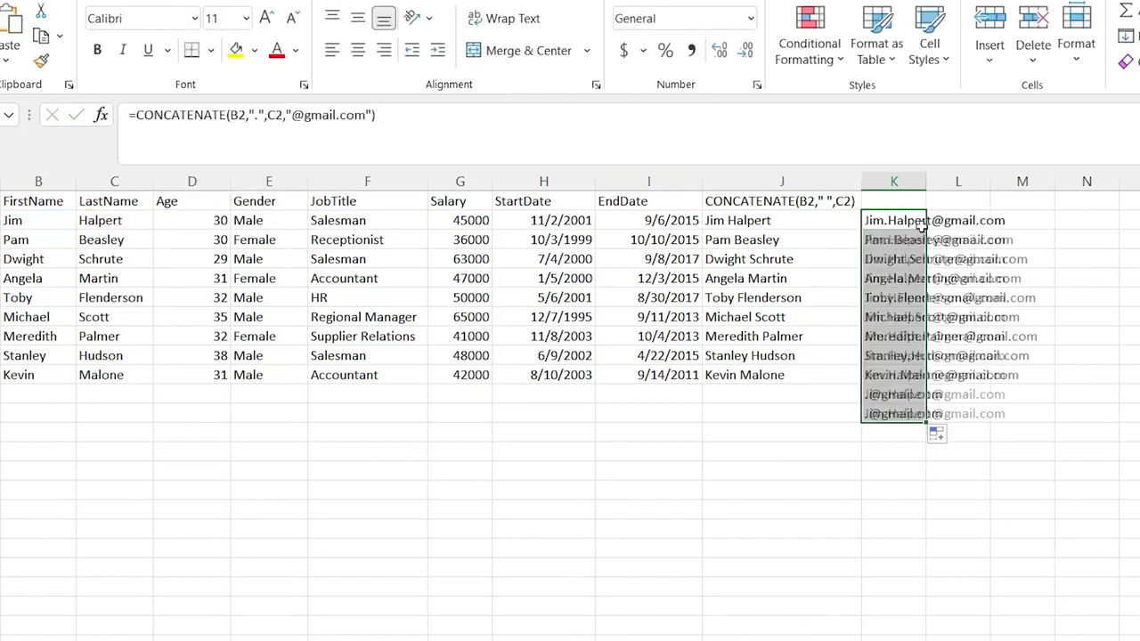
{"action": "left_click", "coordinate": [905, 393]}
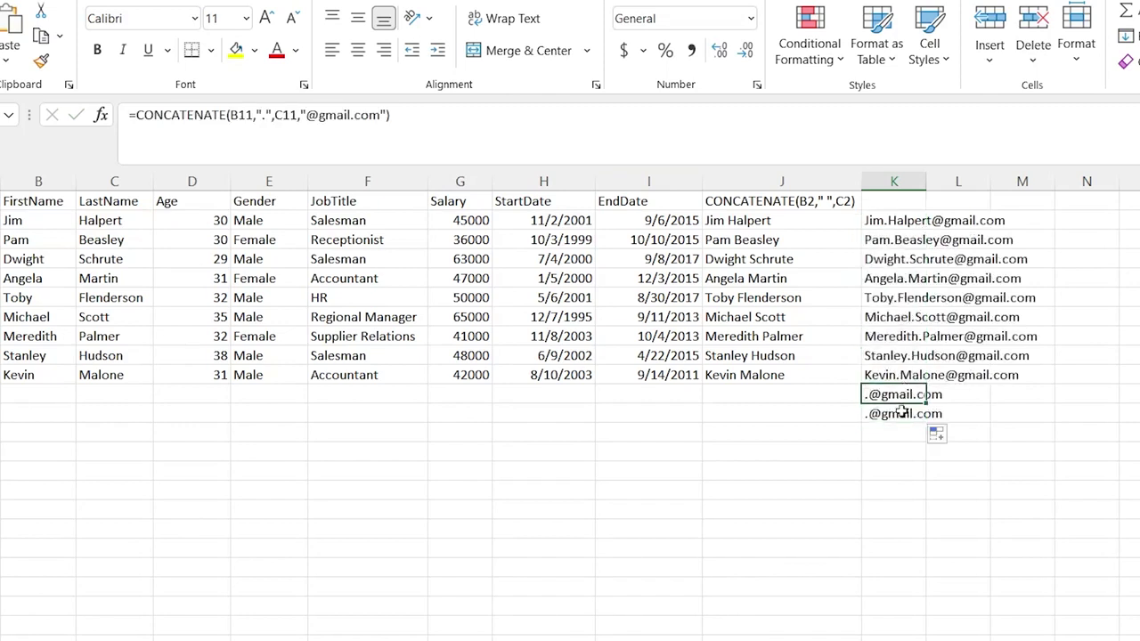
{"action": "left_click", "coordinate": [901, 411], "text": "shift"}
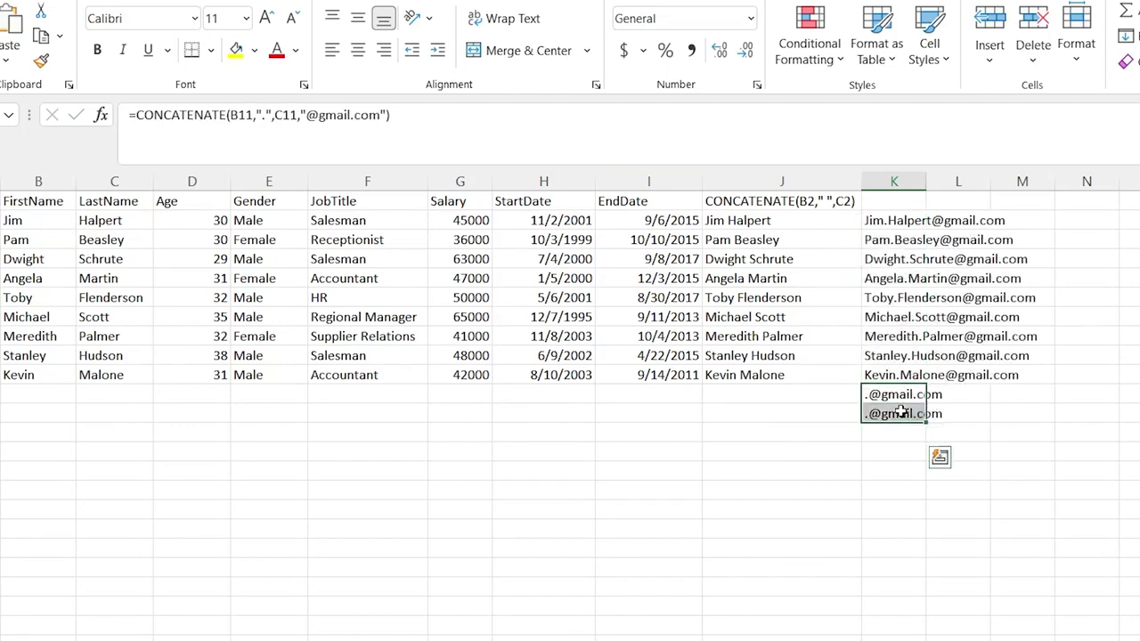
{"action": "key", "text": "Delete"}
{"action": "left_click", "coordinate": [819, 413]}
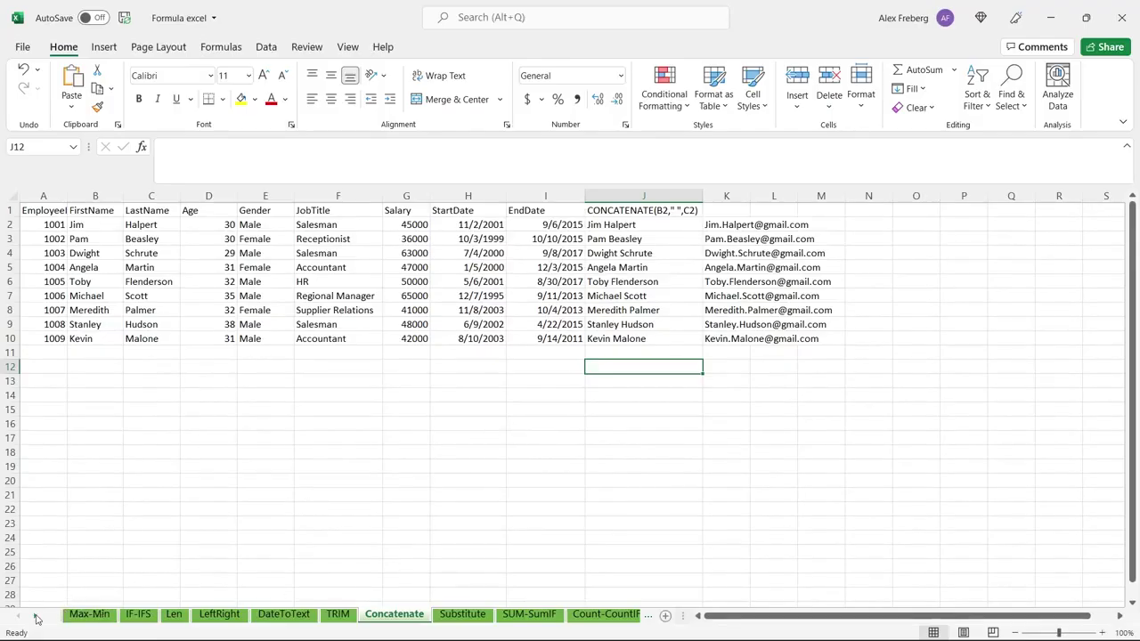
Open the Substitute sheet and inspect the StartDate and EndDate values in H2 and I2.
{"action": "left_click", "coordinate": [36, 616]}
{"action": "left_click", "coordinate": [36, 616]}
{"action": "left_click", "coordinate": [35, 616]}
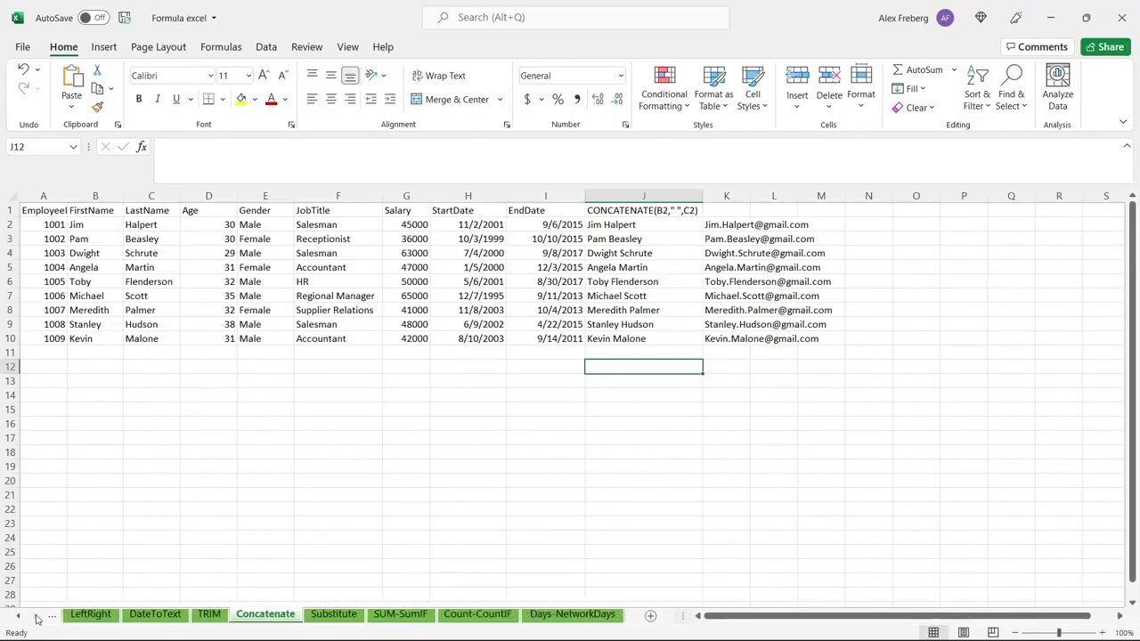
{"action": "left_click", "coordinate": [334, 615]}
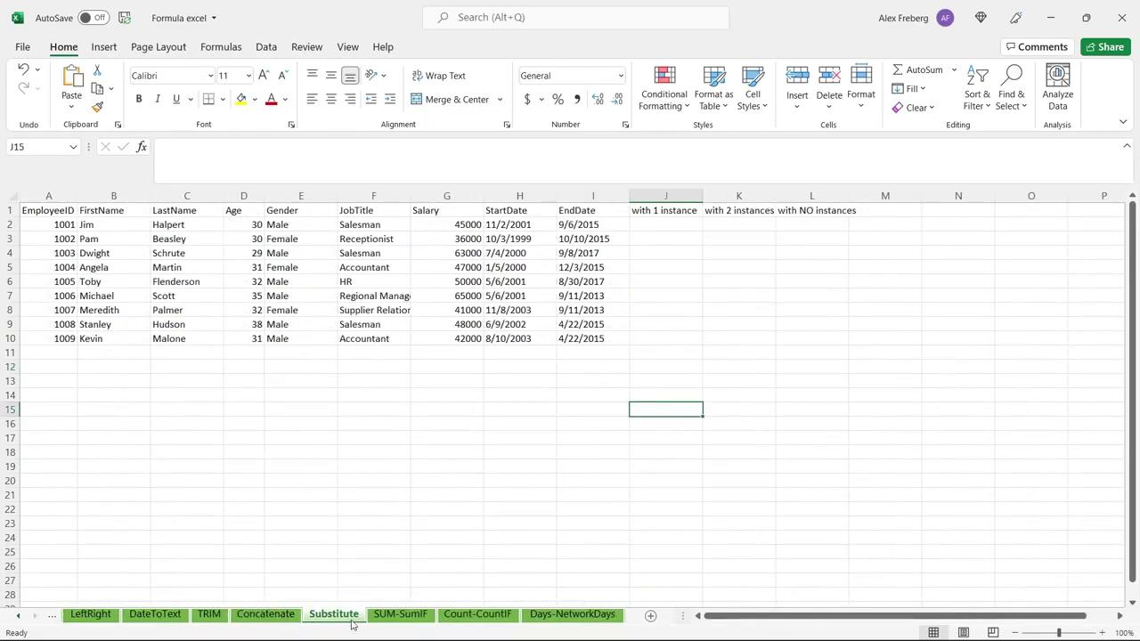
{"action": "left_click", "coordinate": [667, 225]}
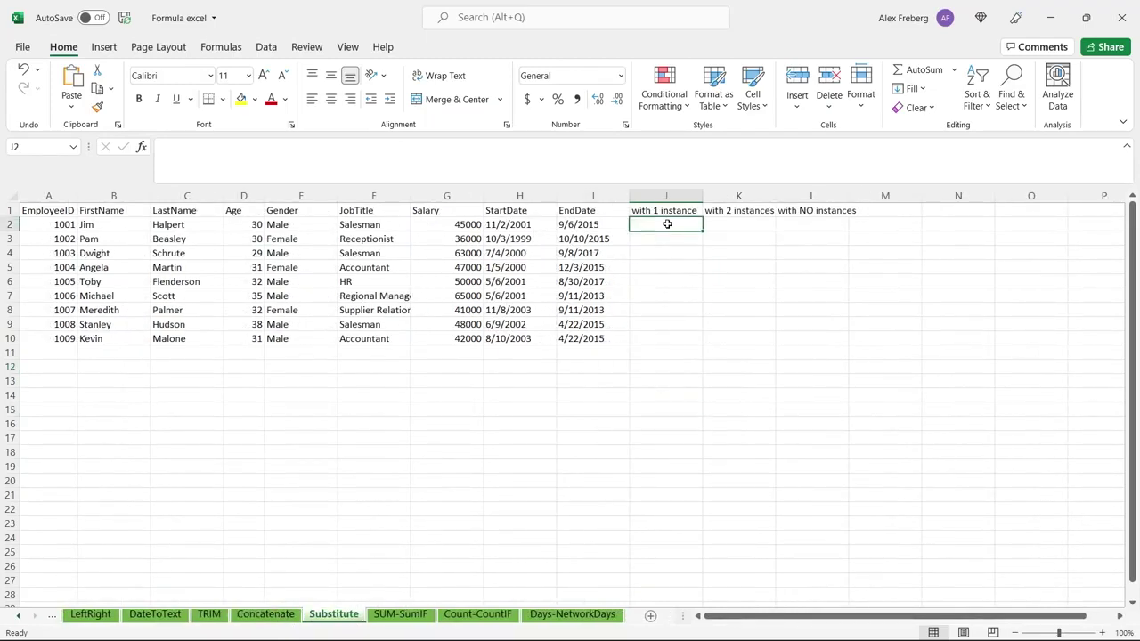
{"action": "left_click", "coordinate": [812, 225]}
{"action": "left_click", "coordinate": [509, 230]}
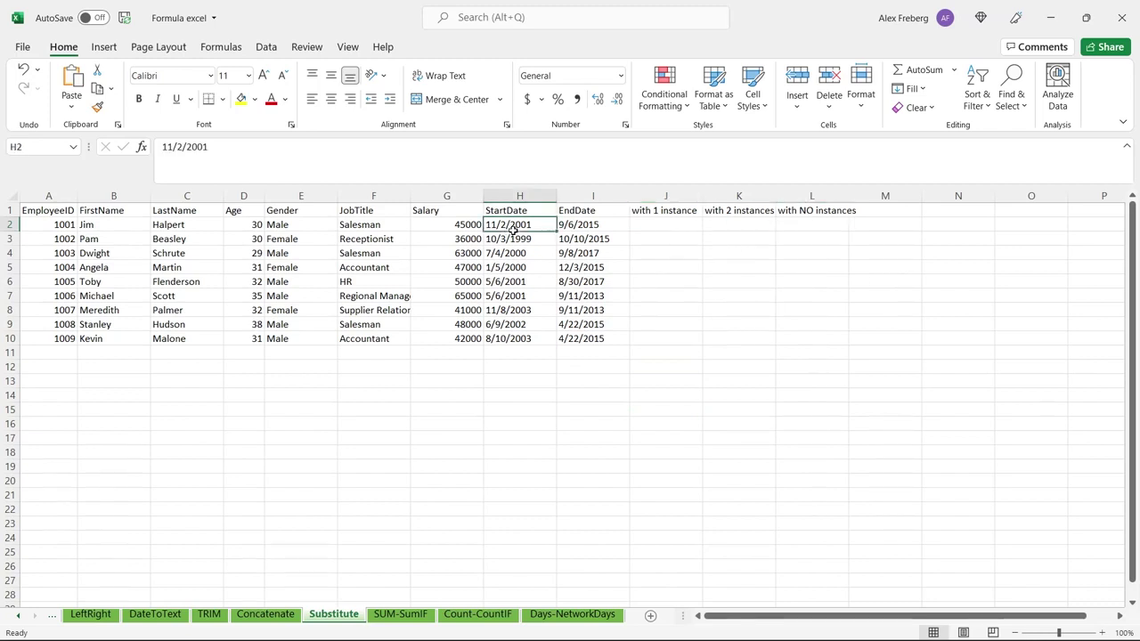
{"action": "left_click", "coordinate": [586, 224]}
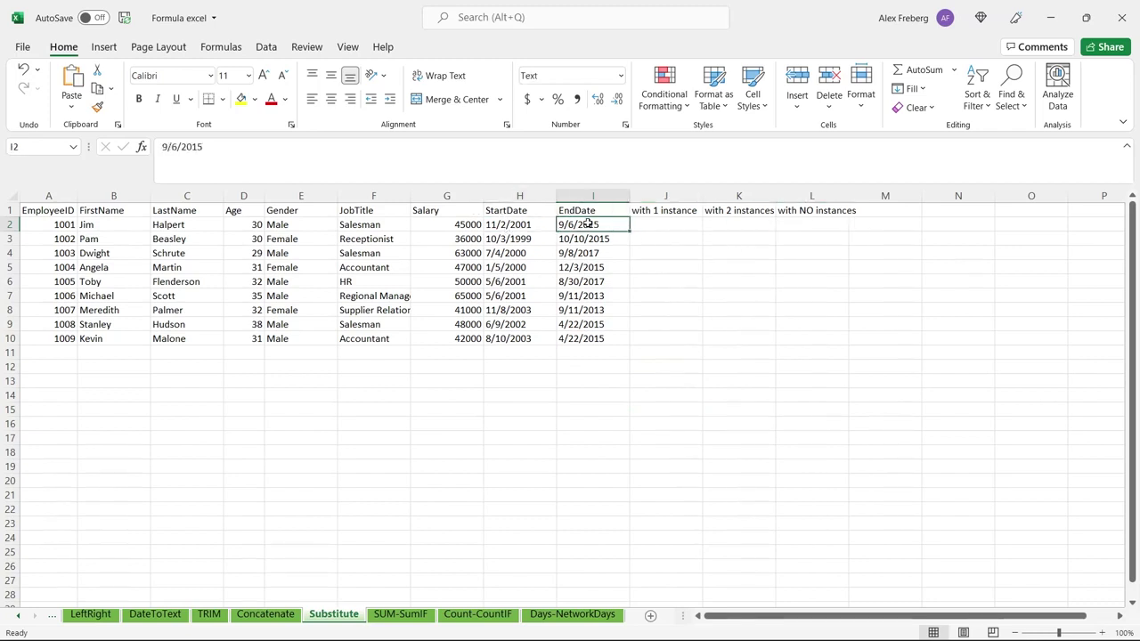
{"action": "left_click", "coordinate": [526, 222]}
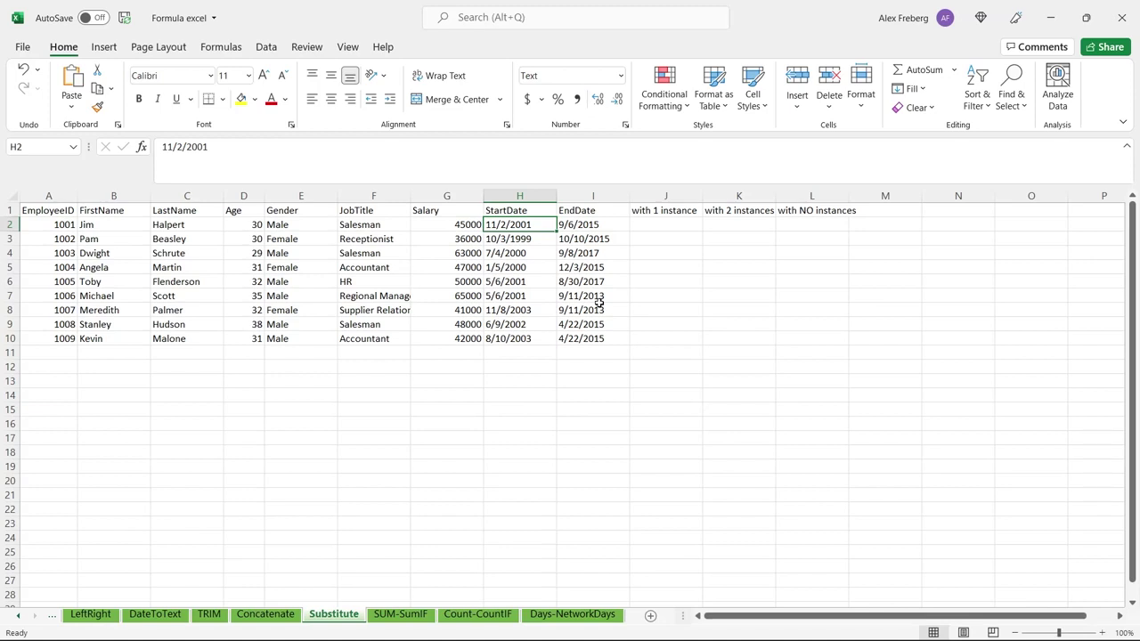
Change the StartDate in H5 to 1-5-2000, using hyphens instead of slashes.
{"action": "double_click", "coordinate": [497, 267]}
{"action": "key", "text": "BackSpace"}
{"action": "type", "text": "-"}
{"action": "key", "text": "BackSpace"}
{"action": "type", "text": "-5-"}
{"action": "left_click", "coordinate": [583, 267]}
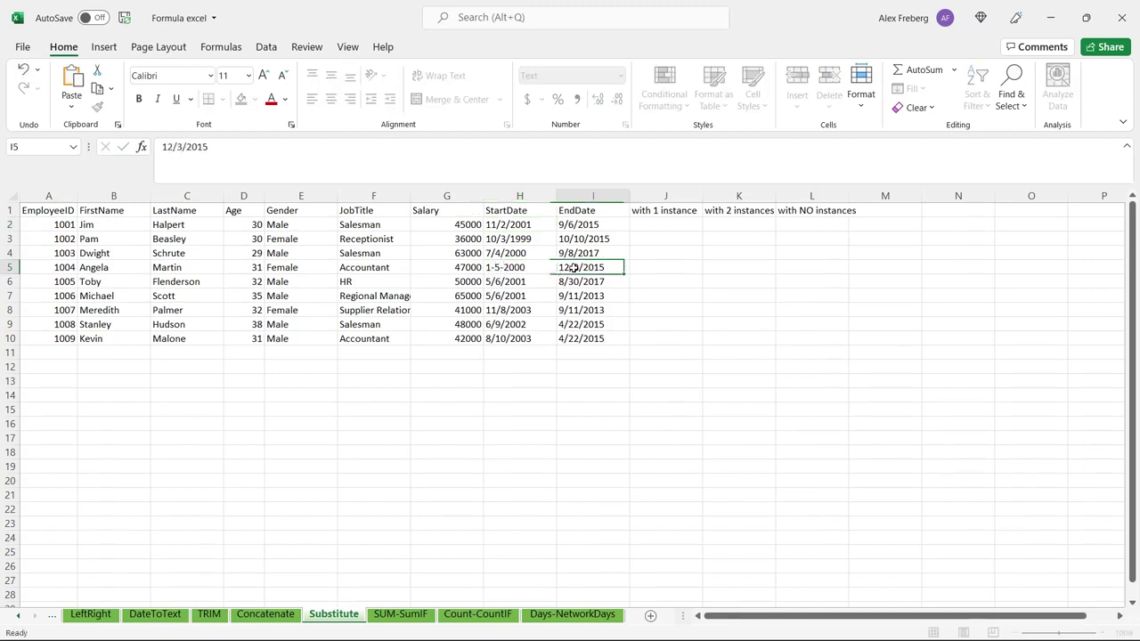
Change the EndDate in I5 to 12-3-2015 with hyphens and look over the hyphenated StartDate in H5.
{"action": "double_click", "coordinate": [573, 267]}
{"action": "key", "text": "BackSpace"}
{"action": "type", "text": "-"}
{"action": "left_click", "coordinate": [583, 267]}
{"action": "key", "text": "BackSpace"}
{"action": "type", "text": "-3-"}
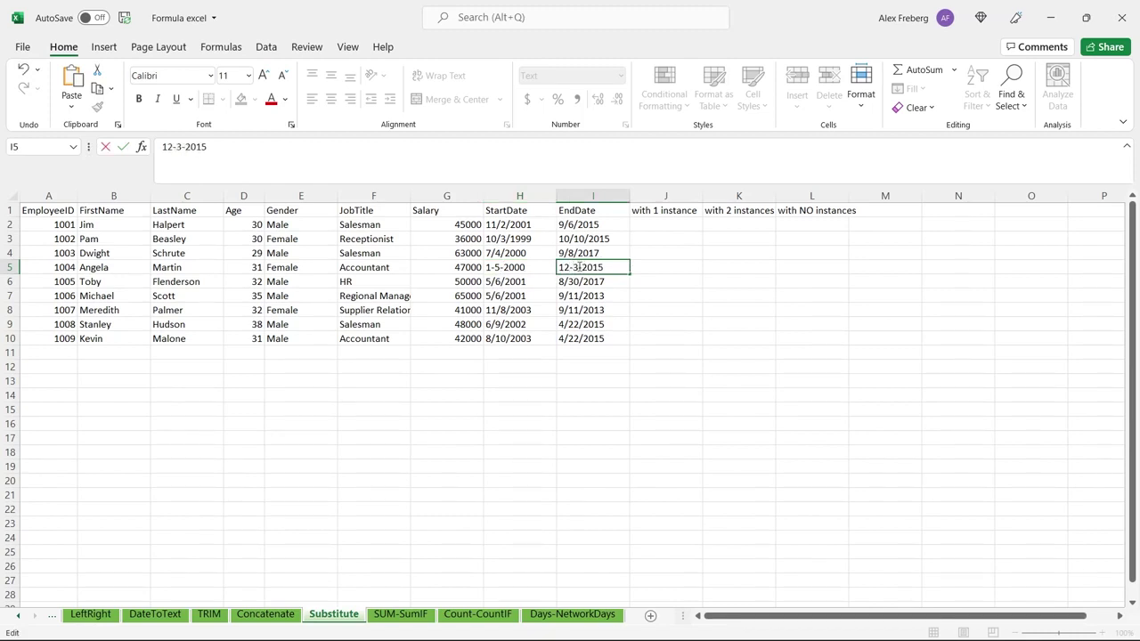
{"action": "left_click", "coordinate": [520, 294]}
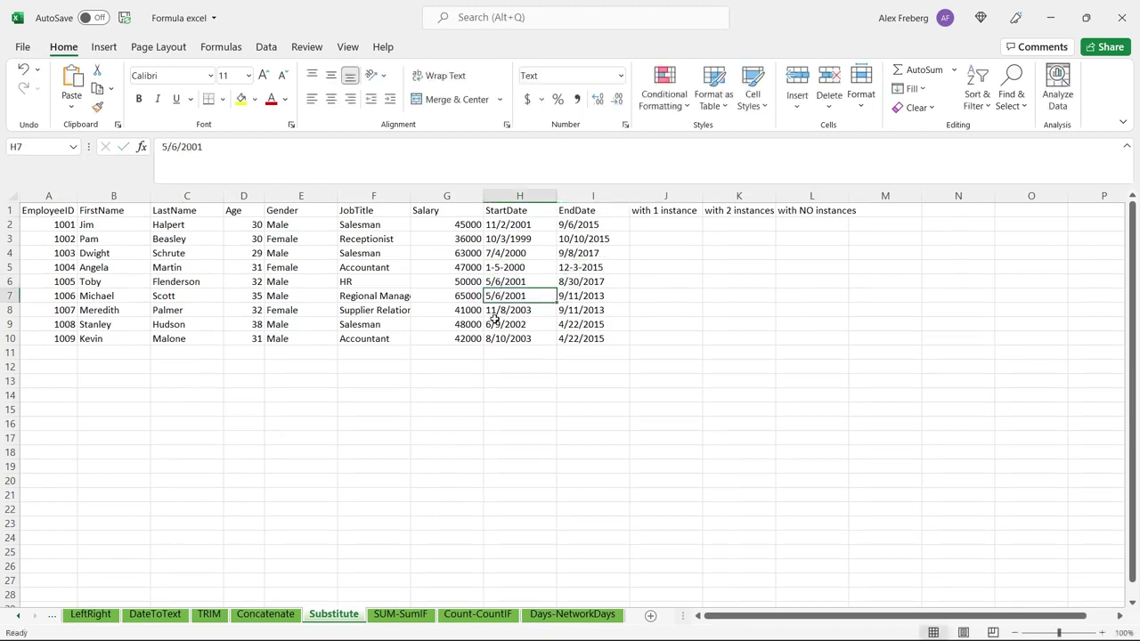
{"action": "left_click", "coordinate": [509, 269]}
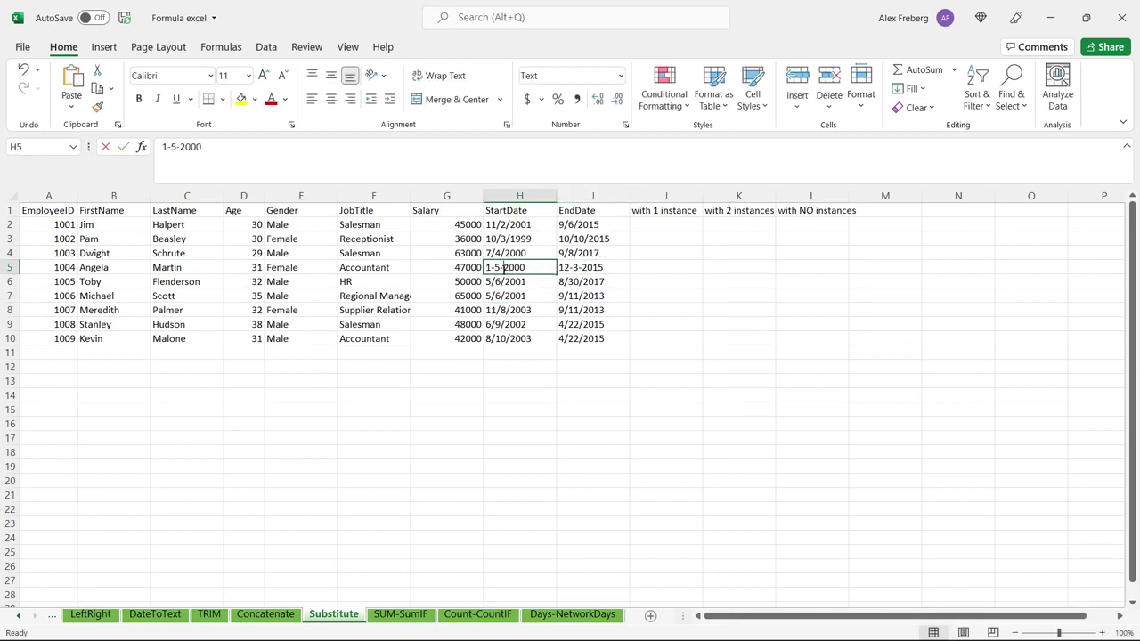
{"action": "double_click", "coordinate": [515, 272]}
{"action": "left_click", "coordinate": [621, 253]}
Enter =SUBSTITUTE(H2:H10,"-","/") in L2 to replace hyphens with slashes in the StartDate column.
{"action": "left_click", "coordinate": [662, 225]}
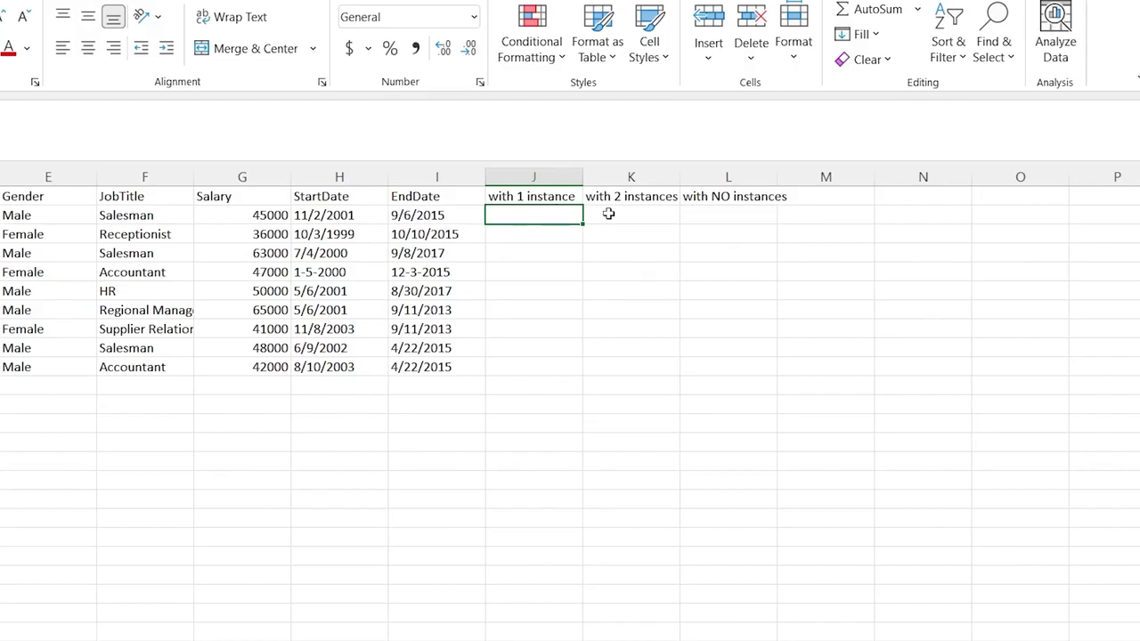
{"action": "left_click", "coordinate": [709, 213]}
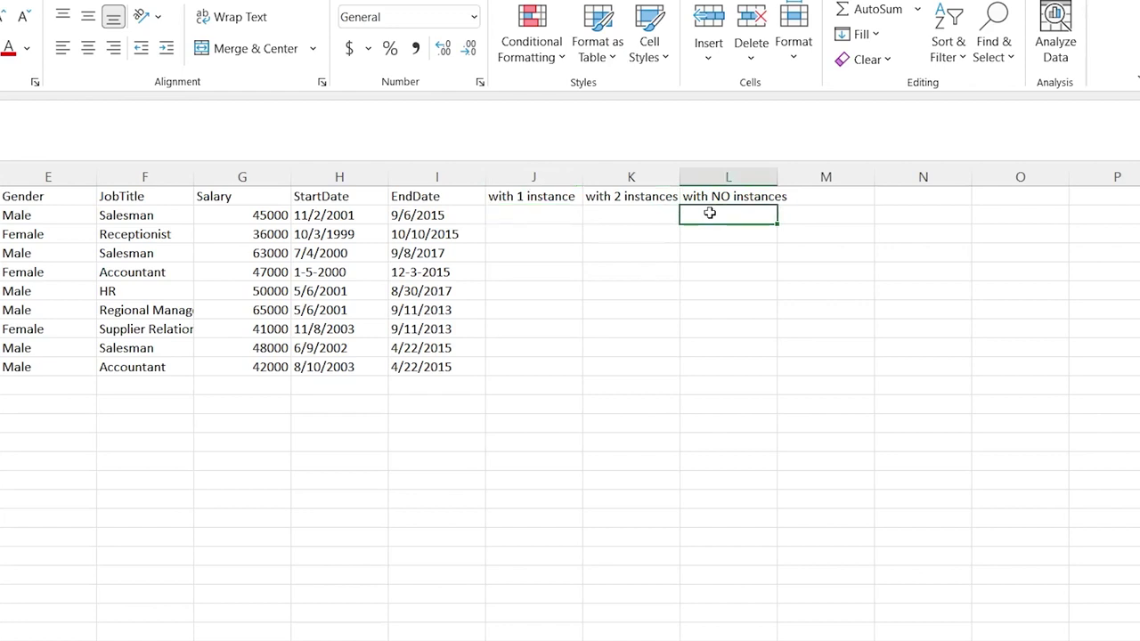
{"action": "type", "text": "="}
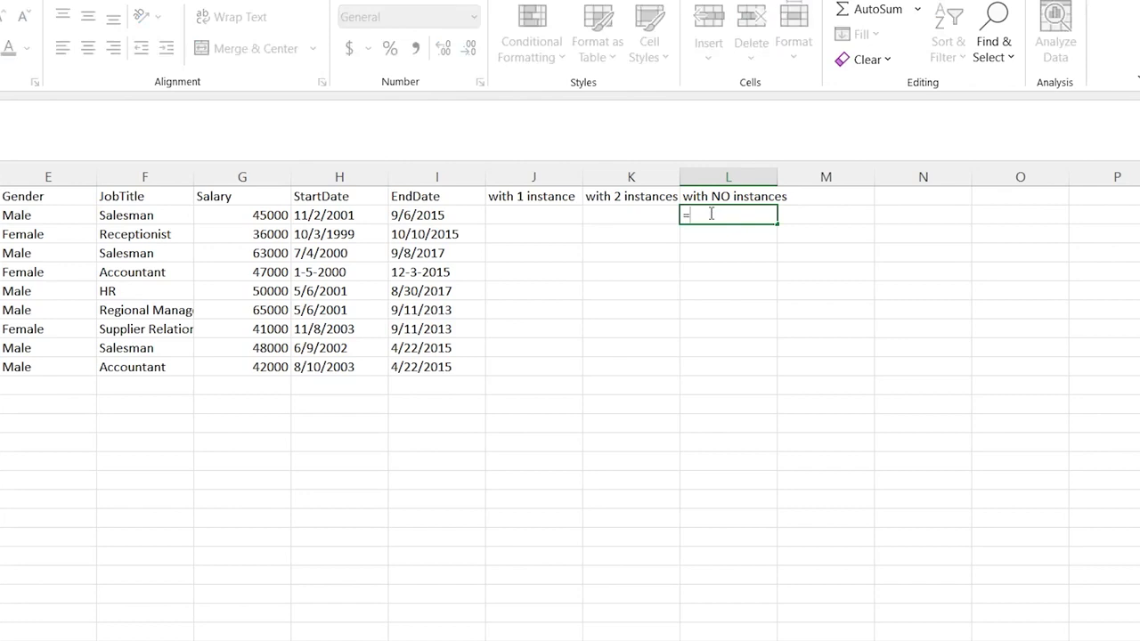
{"action": "type", "text": "subst"}
{"action": "key", "text": "Tab"}
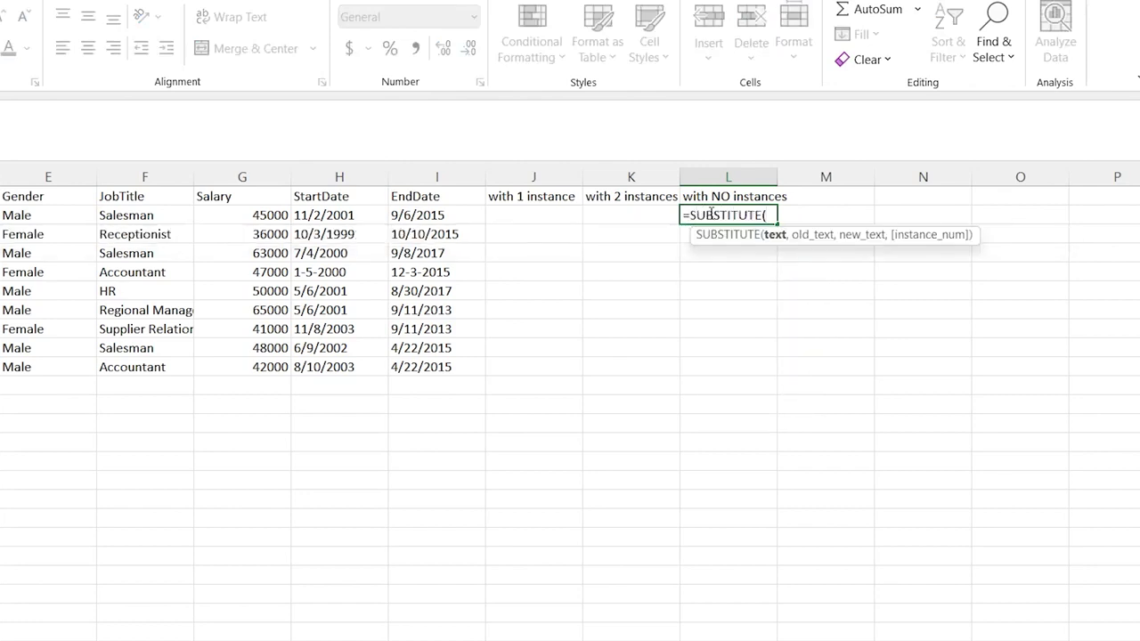
{"action": "key", "text": "BackSpace"}
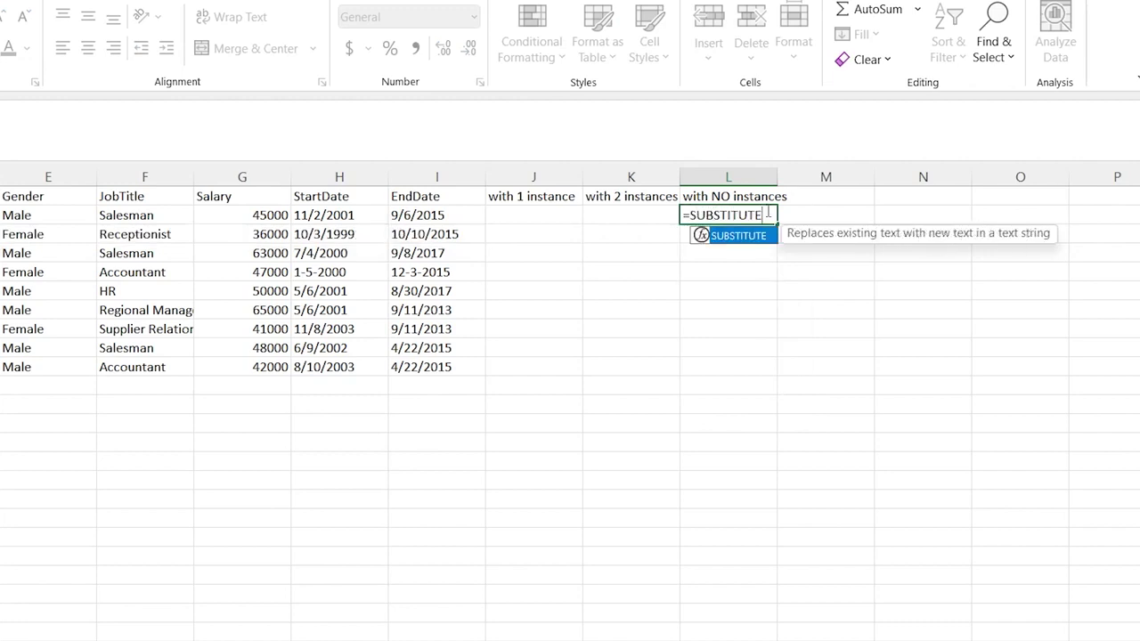
{"action": "type", "text": "("}
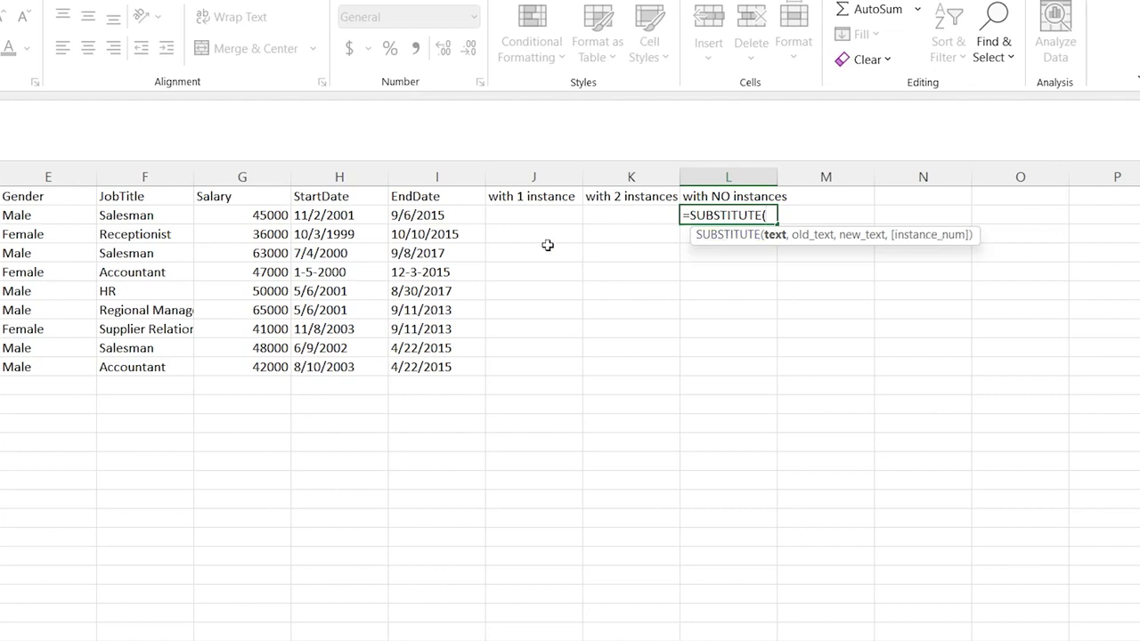
{"action": "left_click", "coordinate": [346, 216]}
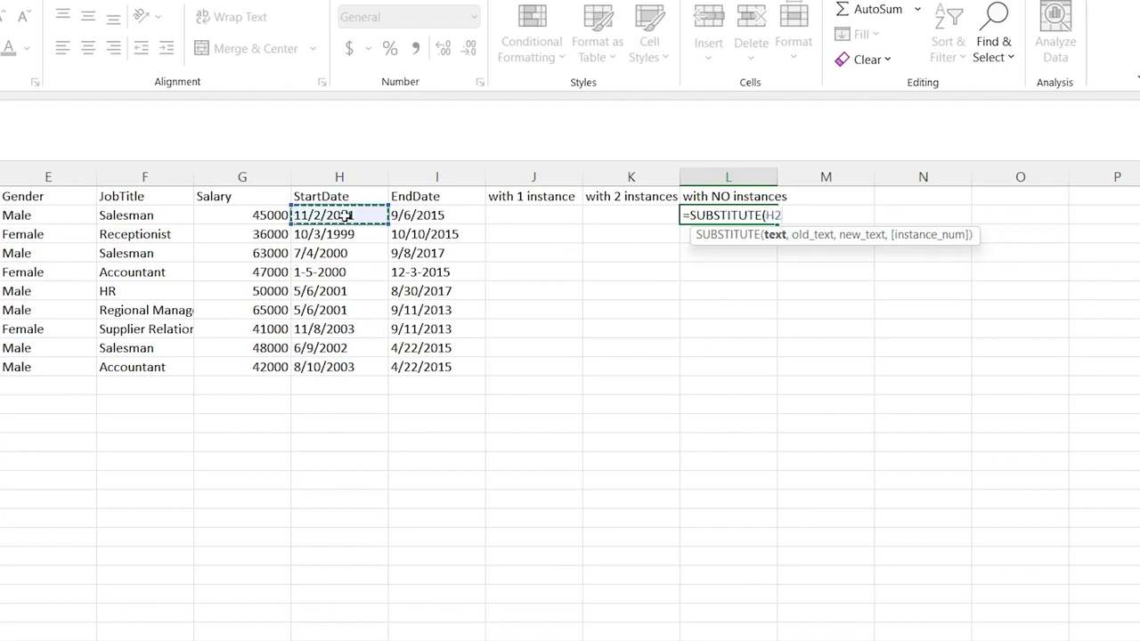
{"action": "left_click", "coordinate": [341, 366], "text": "shift"}
{"action": "type", "text": ",\"-"}
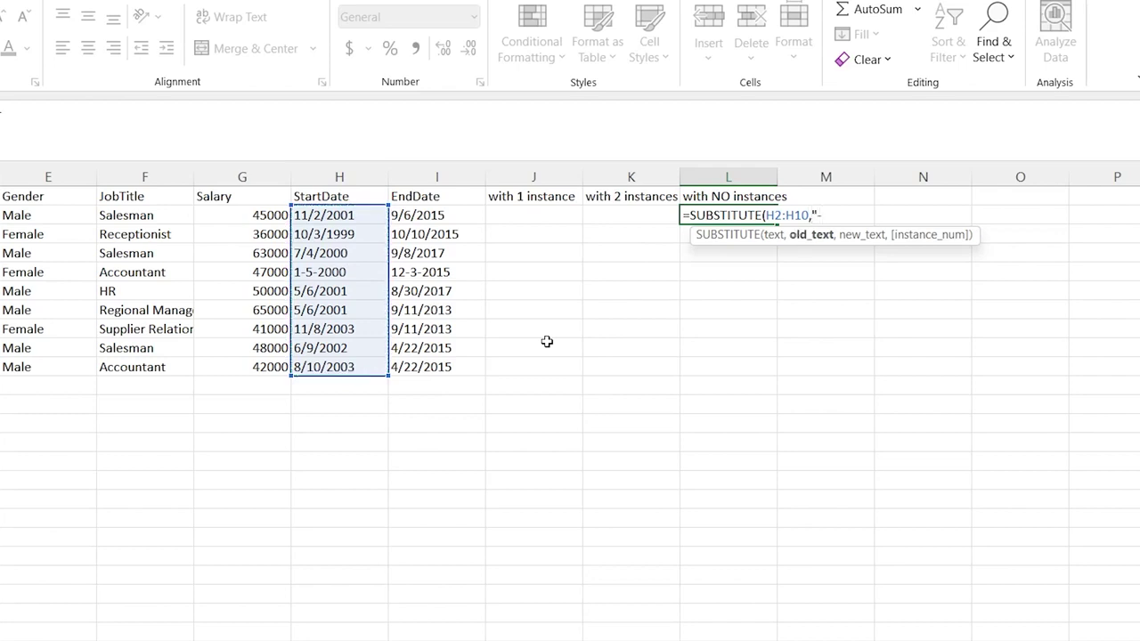
{"action": "type", "text": "\",\""}
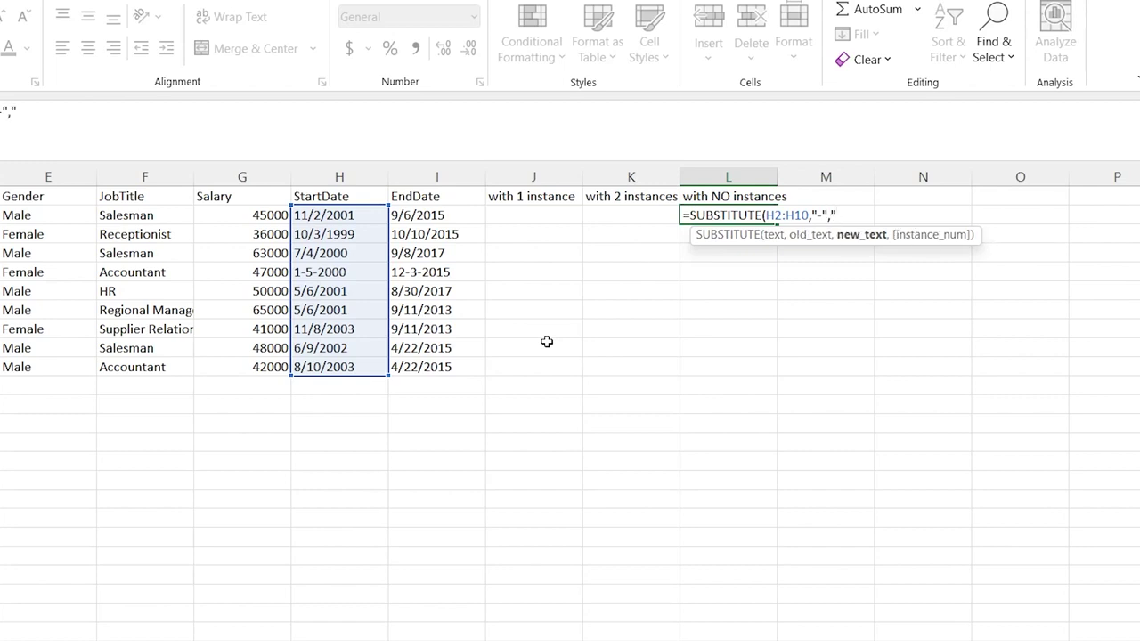
{"action": "type", "text": "/\""}
{"action": "type", "text": ")"}
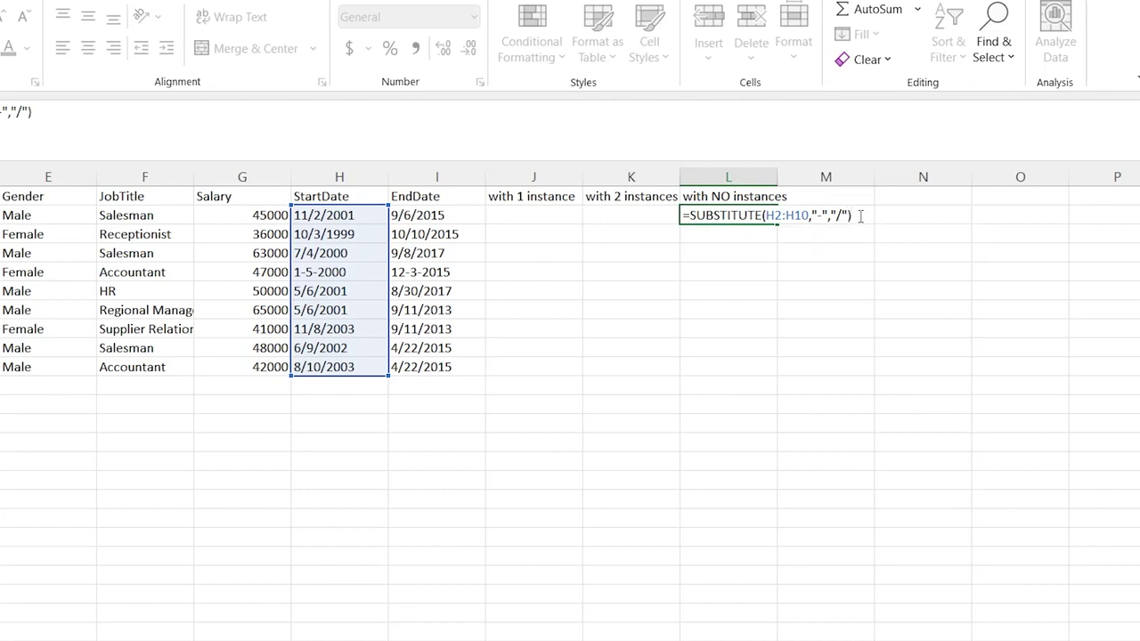
{"action": "key", "text": "Return"}
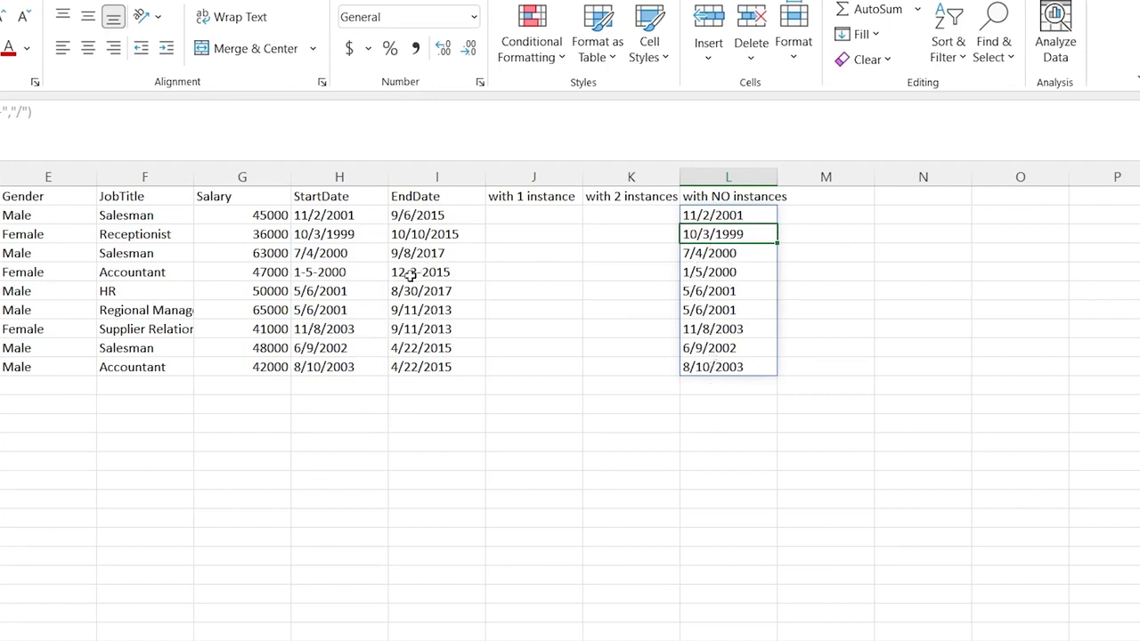
Undo the SUBSTITUTE formula in L2 and the hyphen edits to the dates in row 5.
{"action": "left_click", "coordinate": [622, 295]}
{"action": "key", "text": "ctrl+z"}
{"action": "key", "text": "ctrl+z"}
{"action": "key", "text": "ctrl+z"}
{"action": "key", "text": "ctrl+z"}
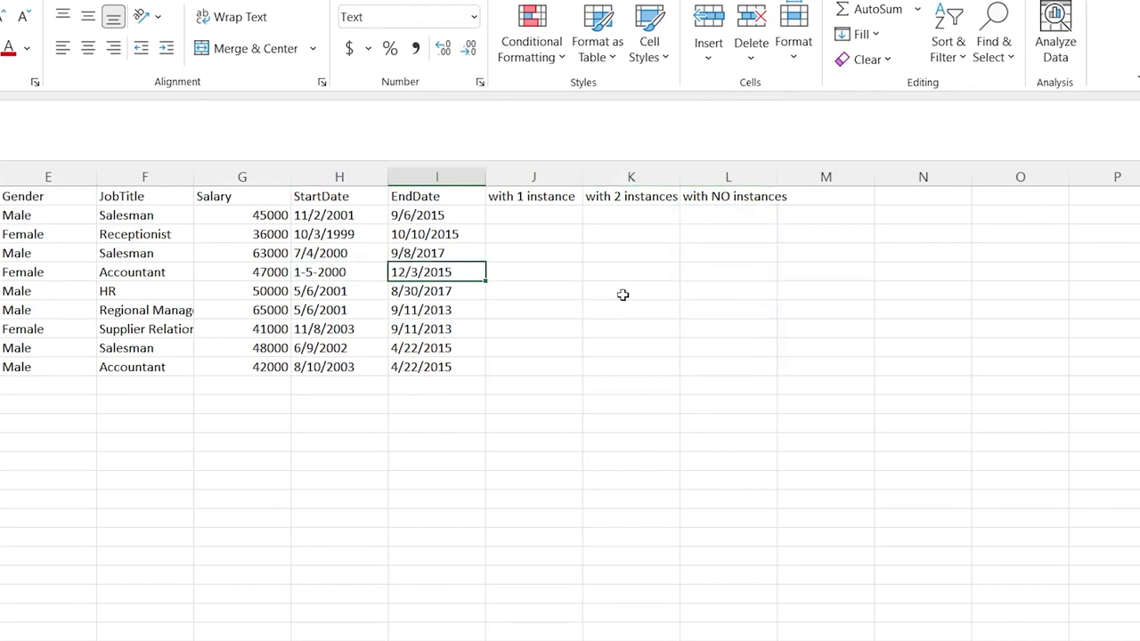
Enter =SUBSTITUTE(H2:H10,"/","-") in L2 to replace every slash with a hyphen in the start dates.
{"action": "left_click", "coordinate": [736, 215]}
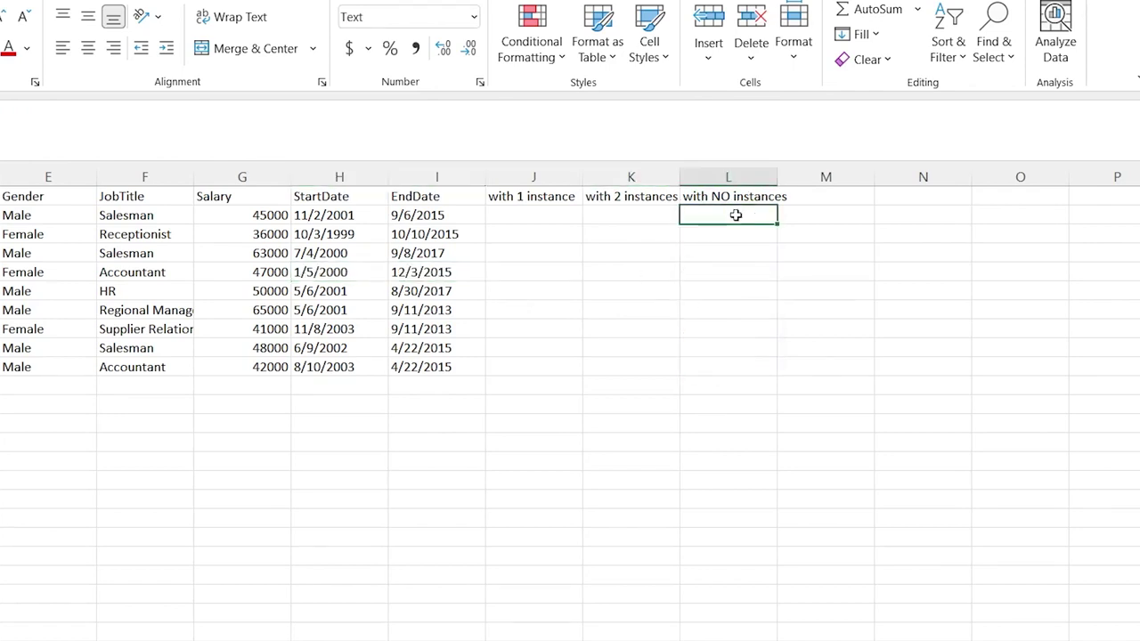
{"action": "type", "text": "="}
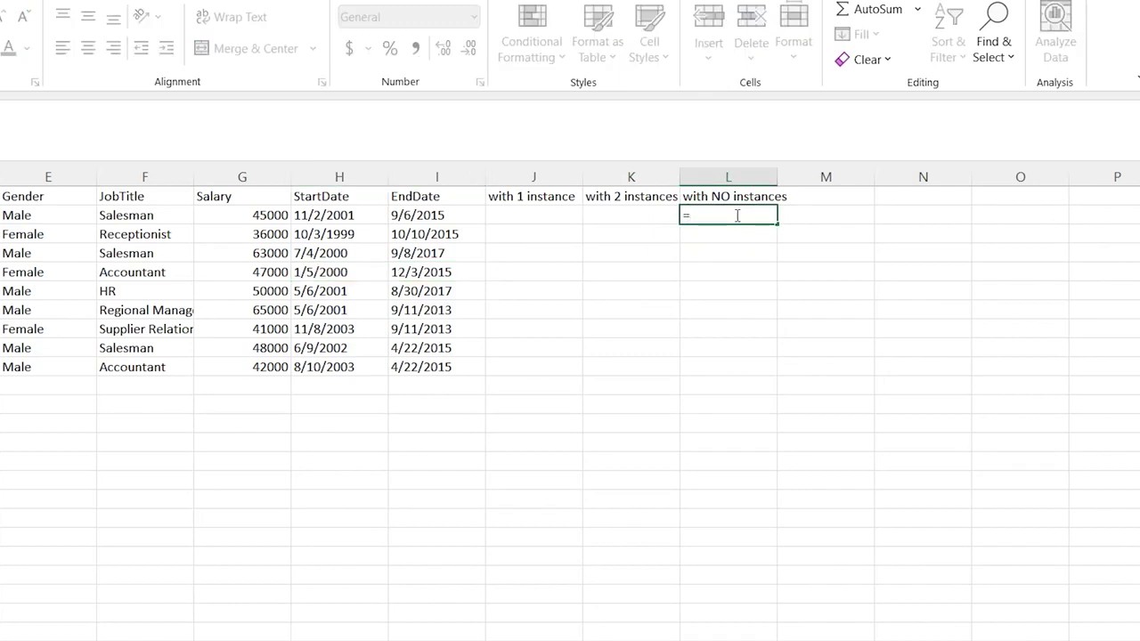
{"action": "type", "text": "s"}
{"action": "key", "text": "BackSpace"}
{"action": "type", "text": "subst"}
{"action": "key", "text": "Tab"}
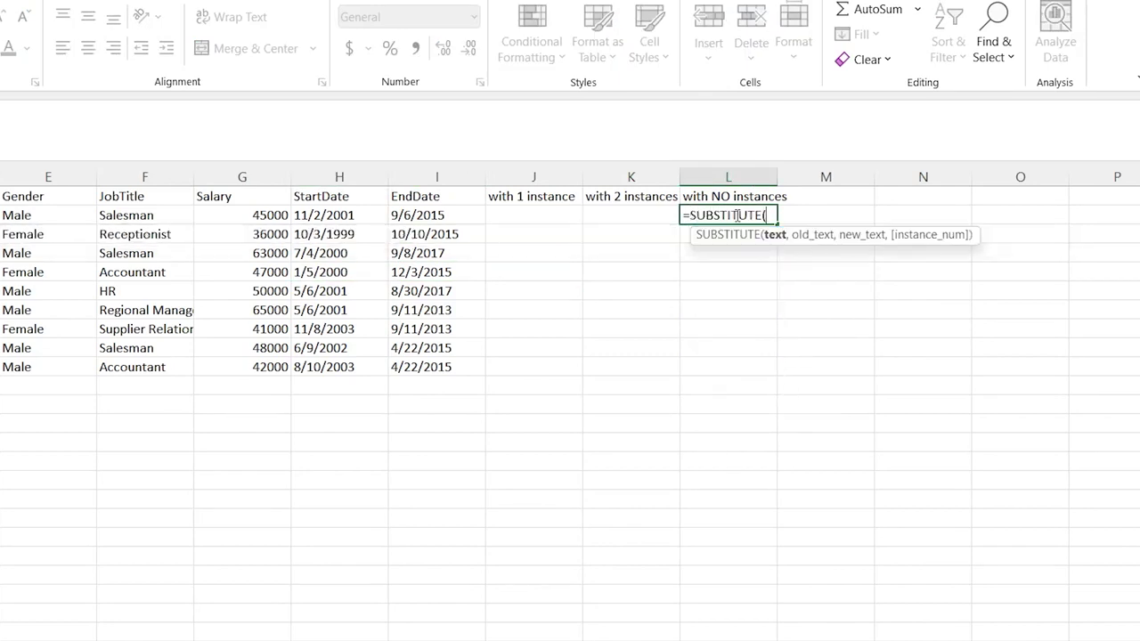
{"action": "left_click", "coordinate": [321, 216]}
{"action": "left_click", "coordinate": [365, 369], "text": "shift"}
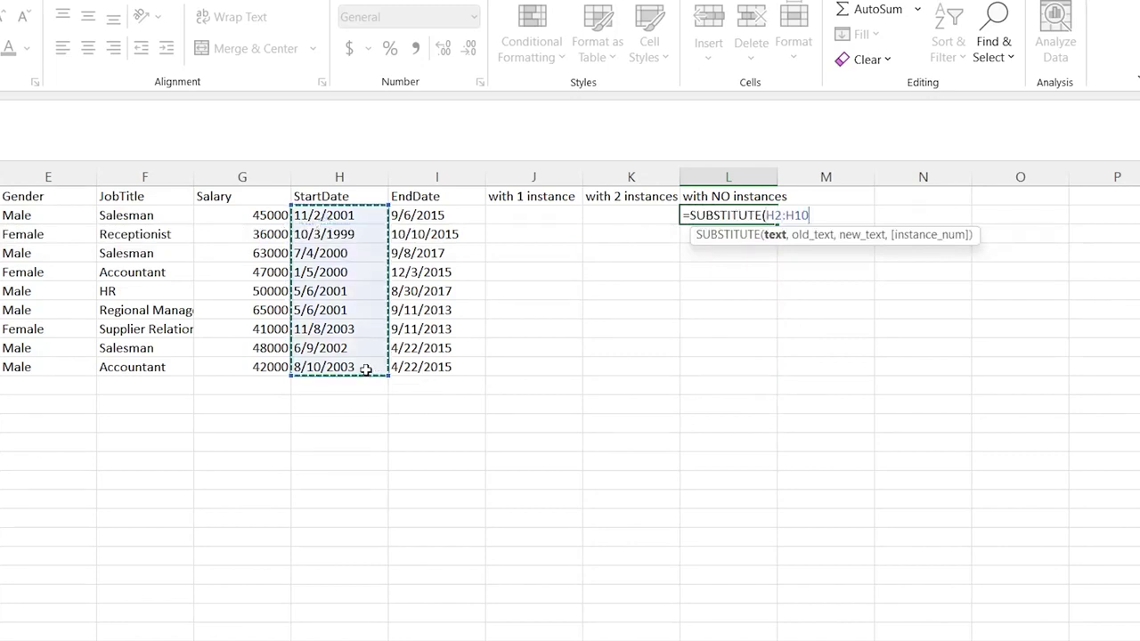
{"action": "type", "text": ",\""}
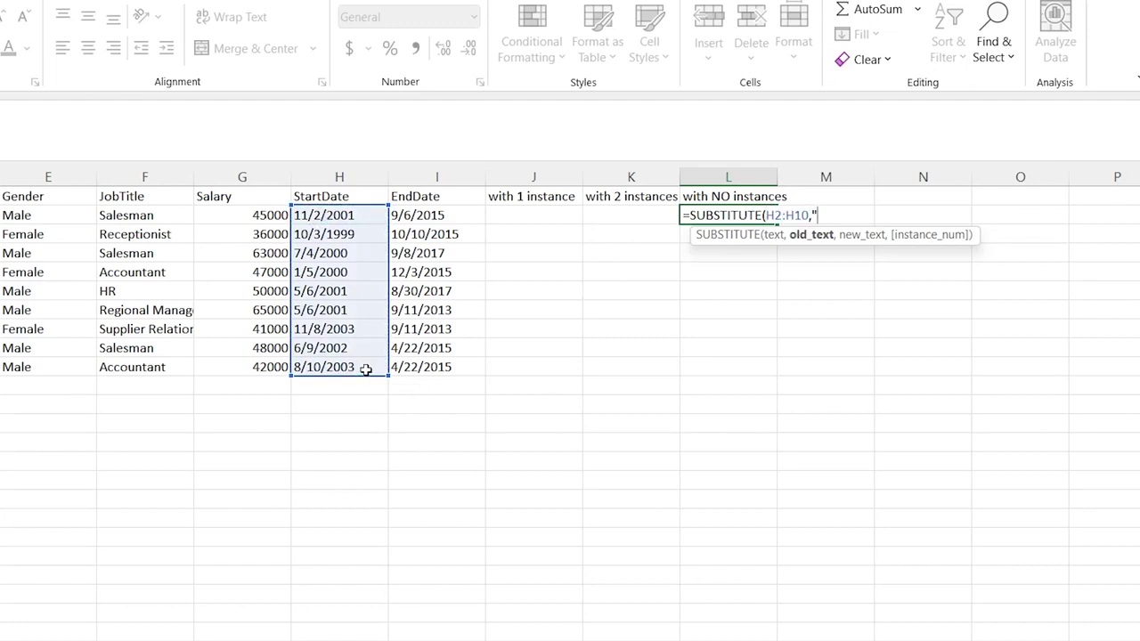
{"action": "type", "text": "/\",\"-\""}
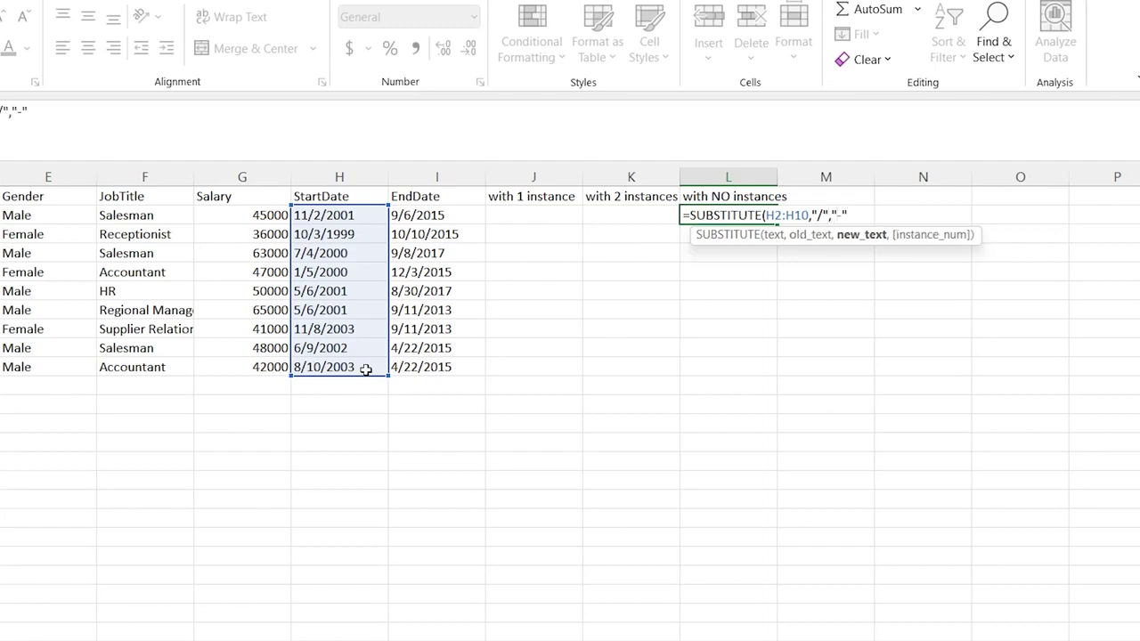
{"action": "key", "text": "Return"}
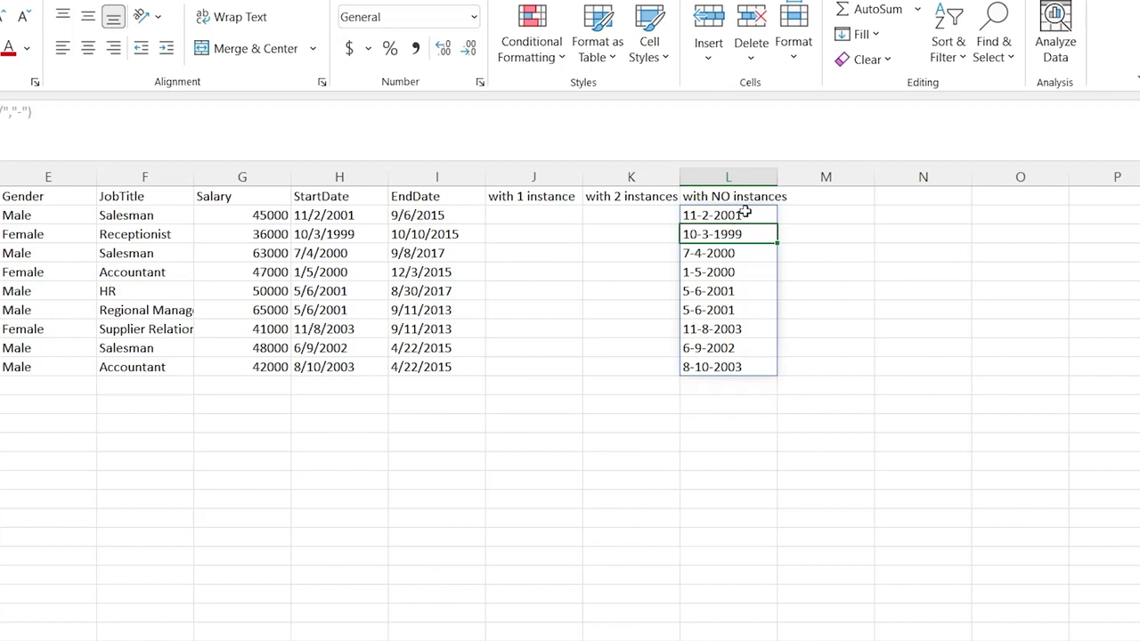
Enter =SUBSTITUTE(H2:H10,"/","-",1) in J2 to replace only the first slash in each start date.
{"action": "left_click", "coordinate": [534, 219]}
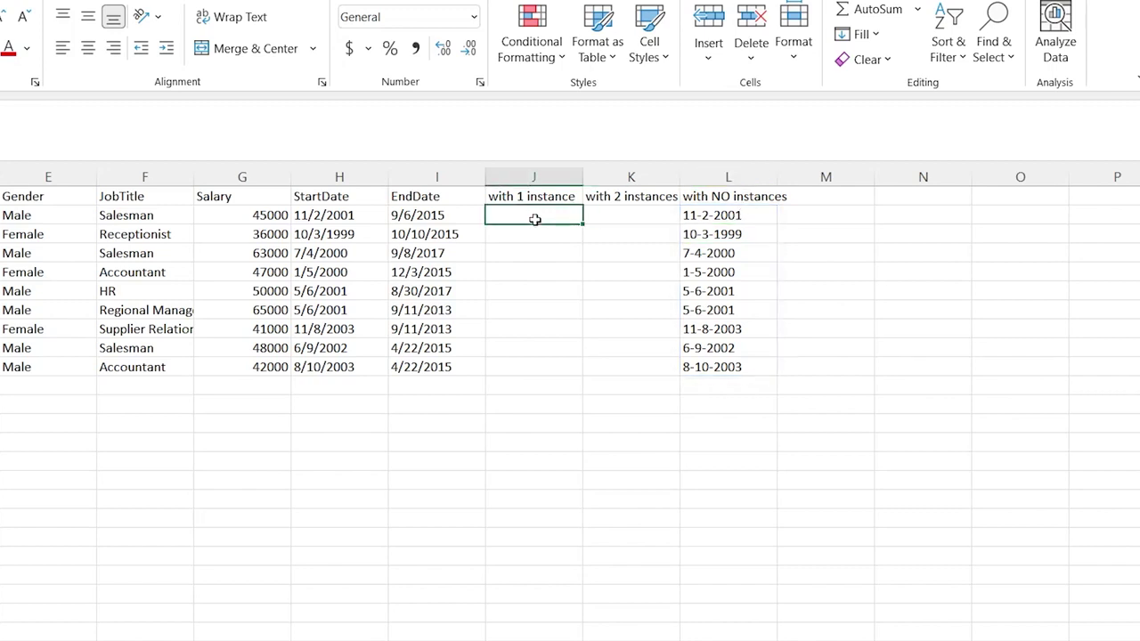
{"action": "type", "text": "=s"}
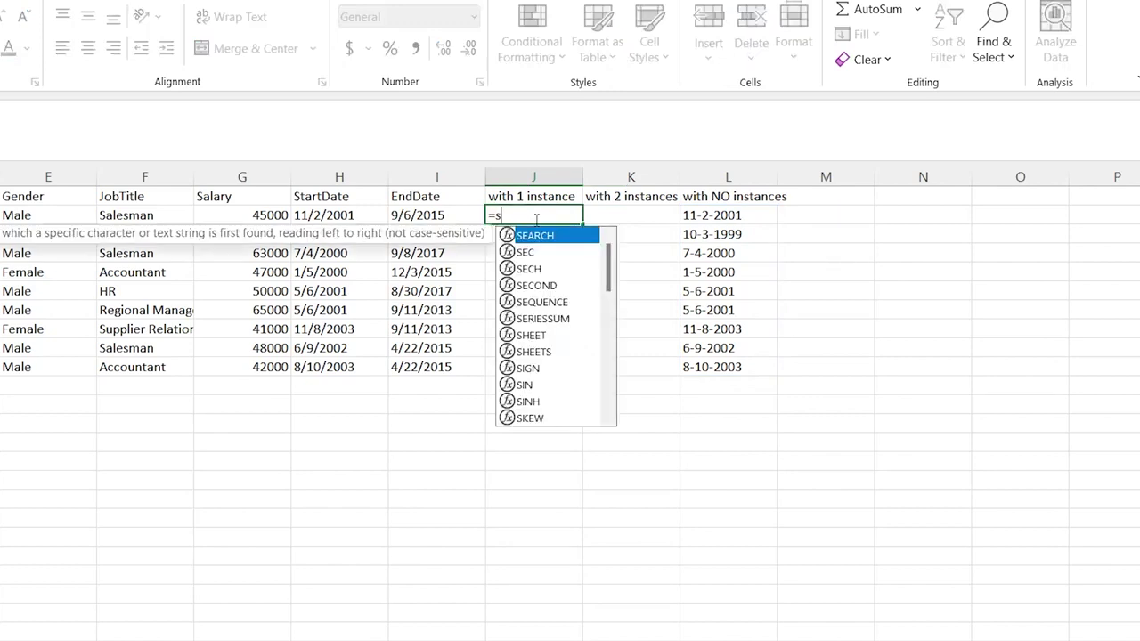
{"action": "type", "text": "ub"}
{"action": "key", "text": "Tab"}
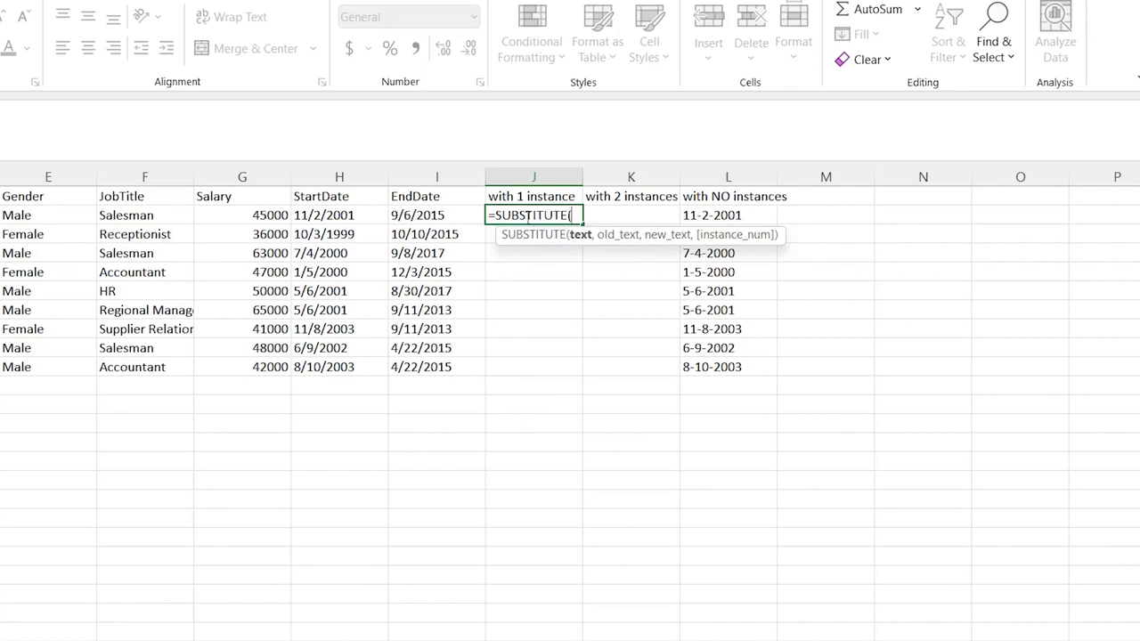
{"action": "left_click", "coordinate": [356, 218]}
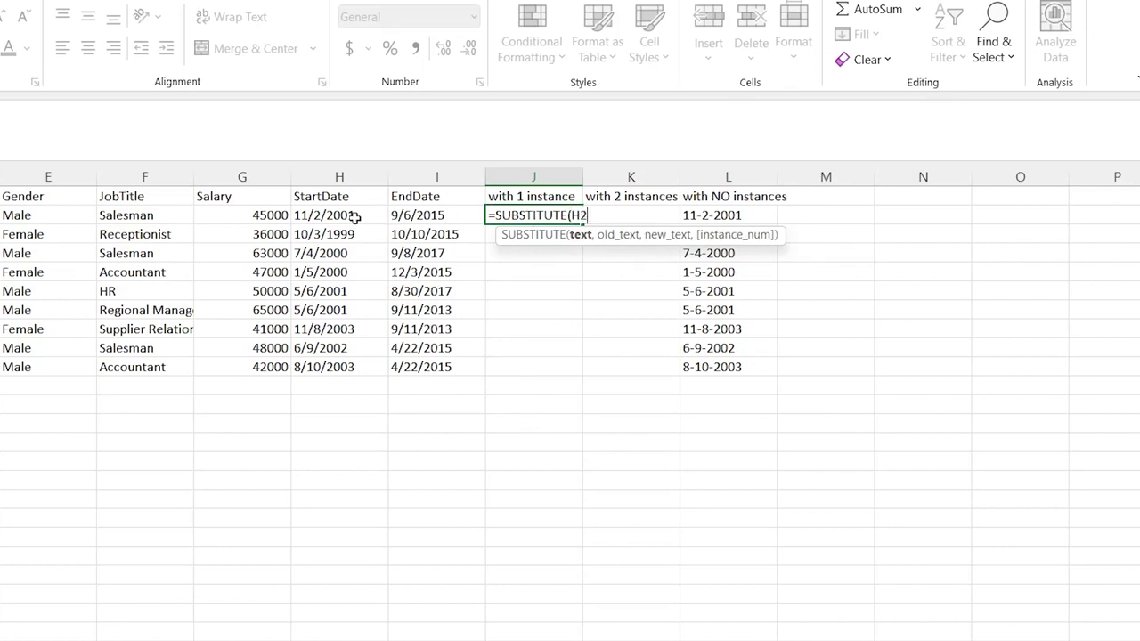
{"action": "left_click", "coordinate": [356, 369], "text": "shift"}
{"action": "type", "text": ","}
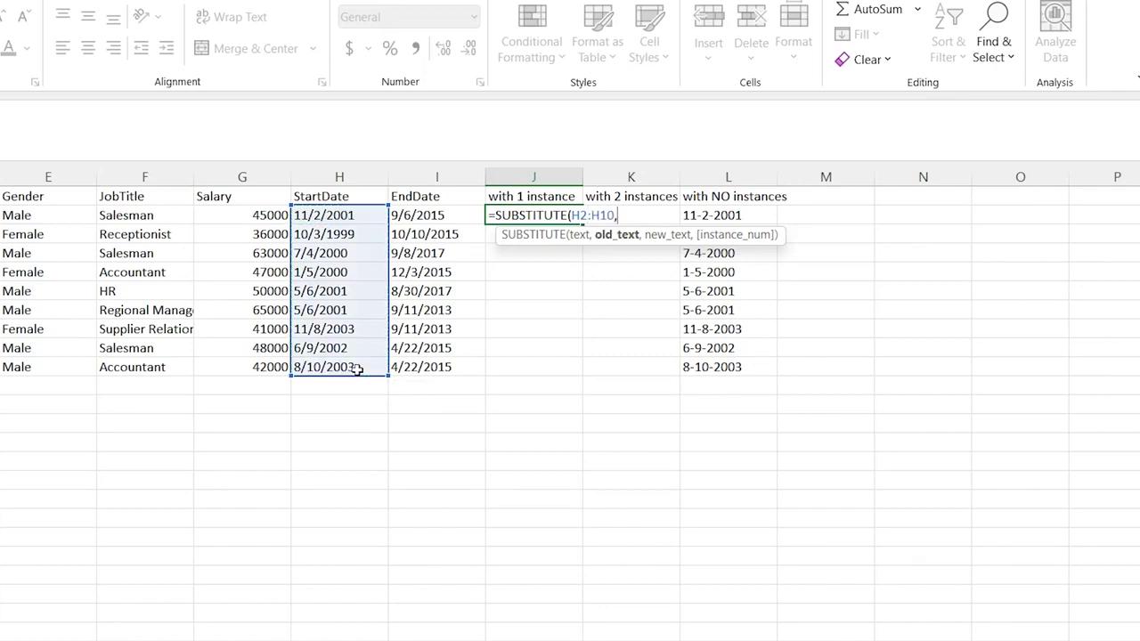
{"action": "type", "text": "\"/\""}
{"action": "type", "text": ",-"}
{"action": "type", "text": "\"-"}
{"action": "type", "text": "\",1"}
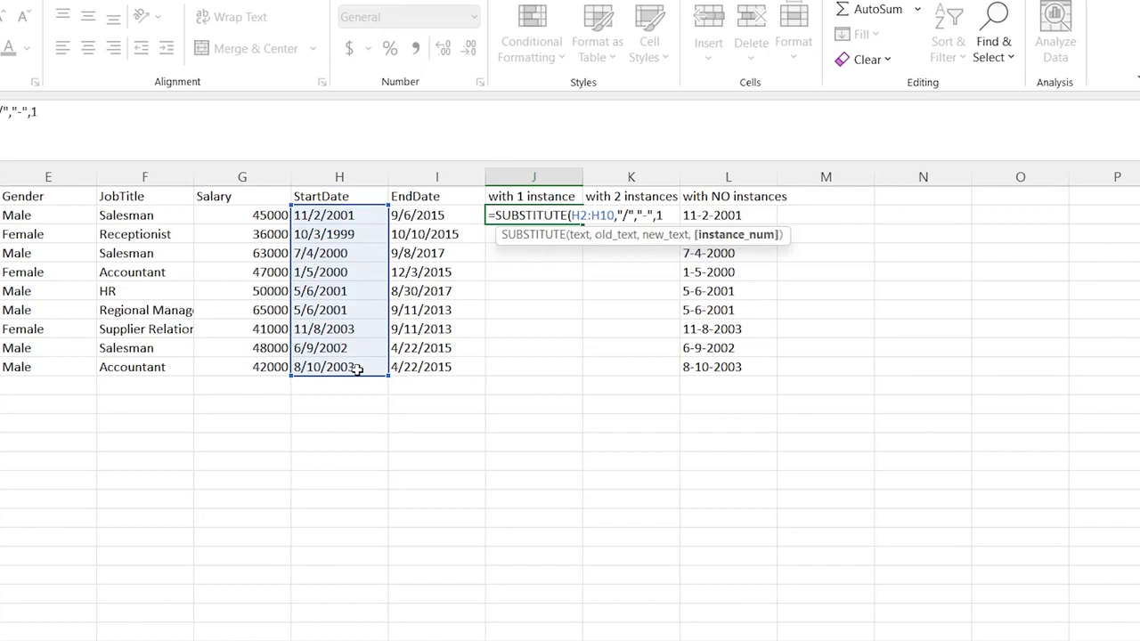
{"action": "type", "text": ")"}
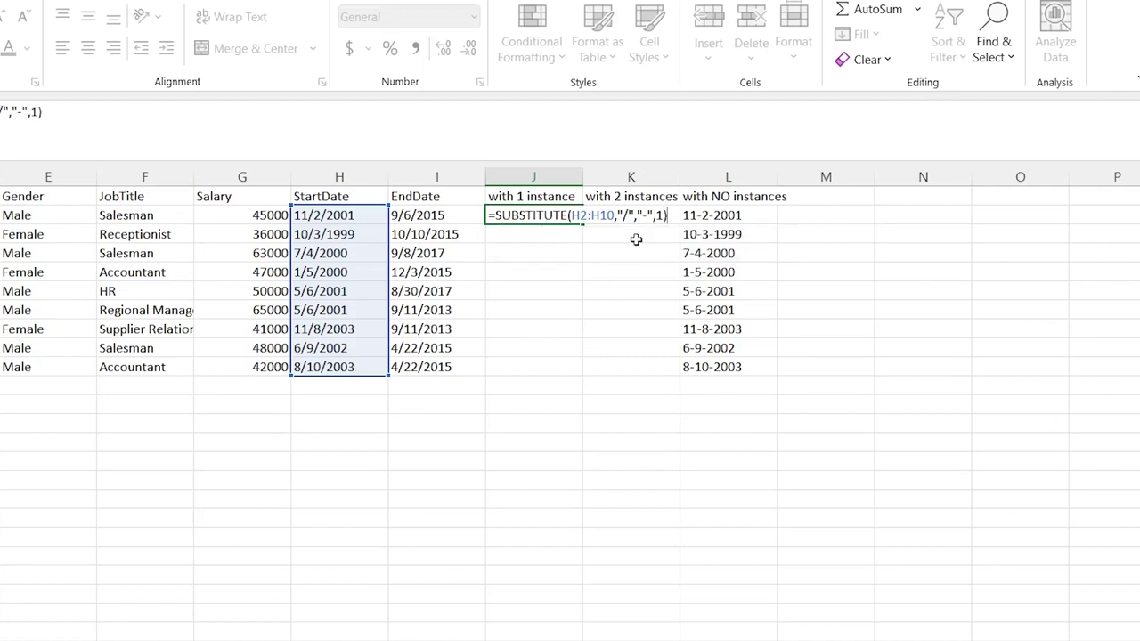
{"action": "key", "text": "Return"}
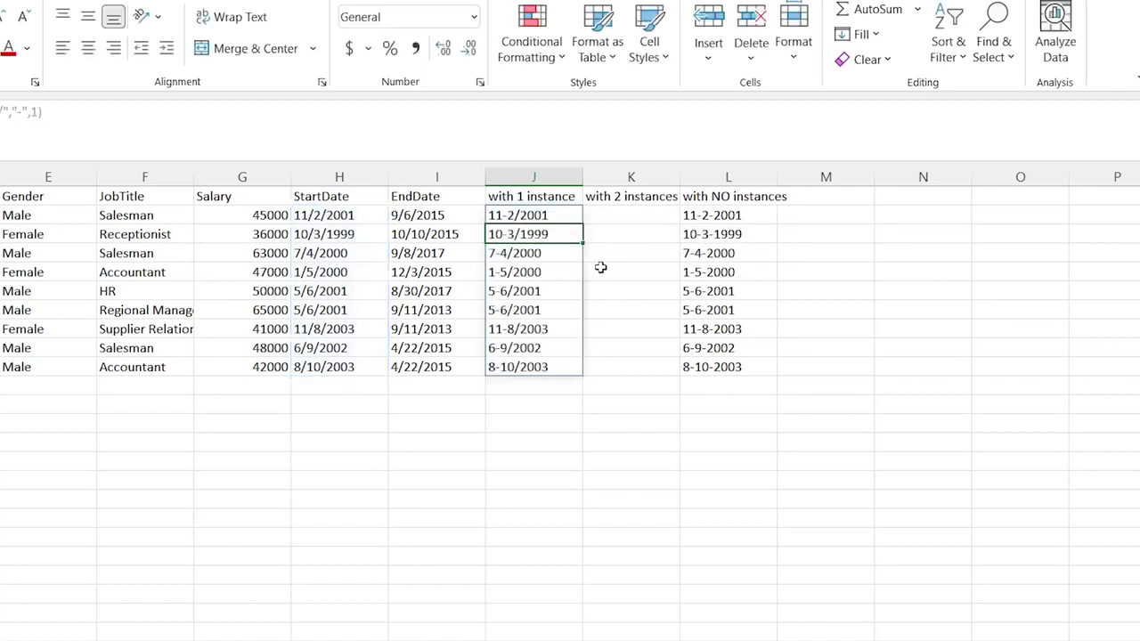
Copy the J2 formula text into K2 and change its instance number to 2, giving =SUBSTITUTE(H2:H10,"/","-",2).
{"action": "left_click", "coordinate": [503, 216]}
{"action": "left_click", "coordinate": [509, 231]}
{"action": "left_click", "coordinate": [553, 215]}
{"action": "left_click_drag", "start_coordinate": [53, 110], "coordinate": [2, 110]}
{"action": "key", "text": "Escape"}
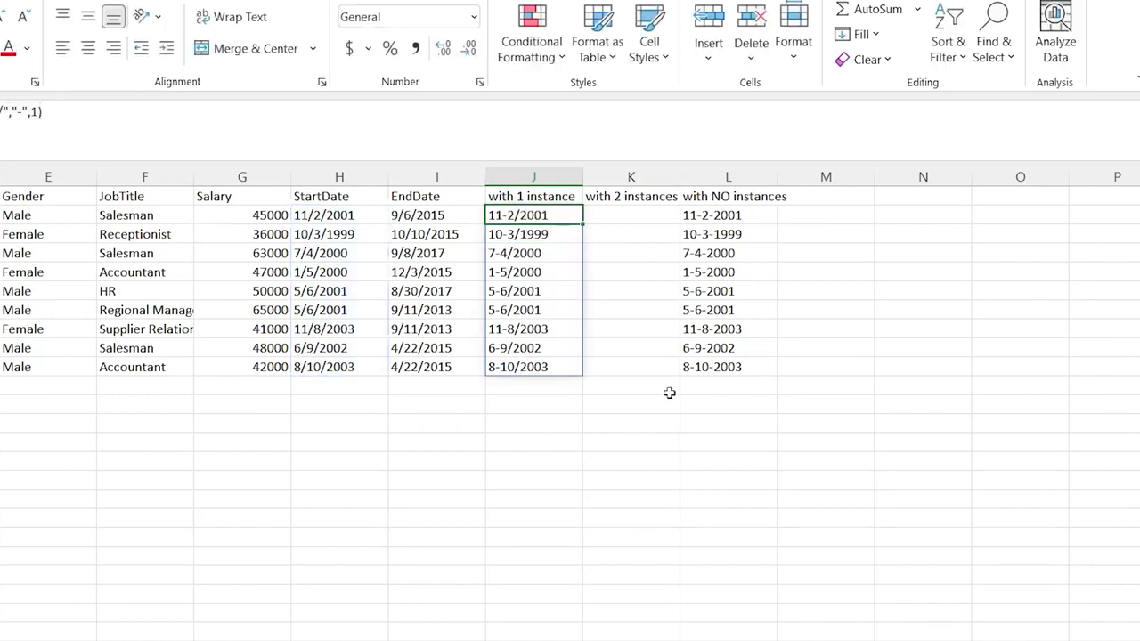
{"action": "left_click", "coordinate": [621, 216]}
{"action": "key", "text": "ctrl+v"}
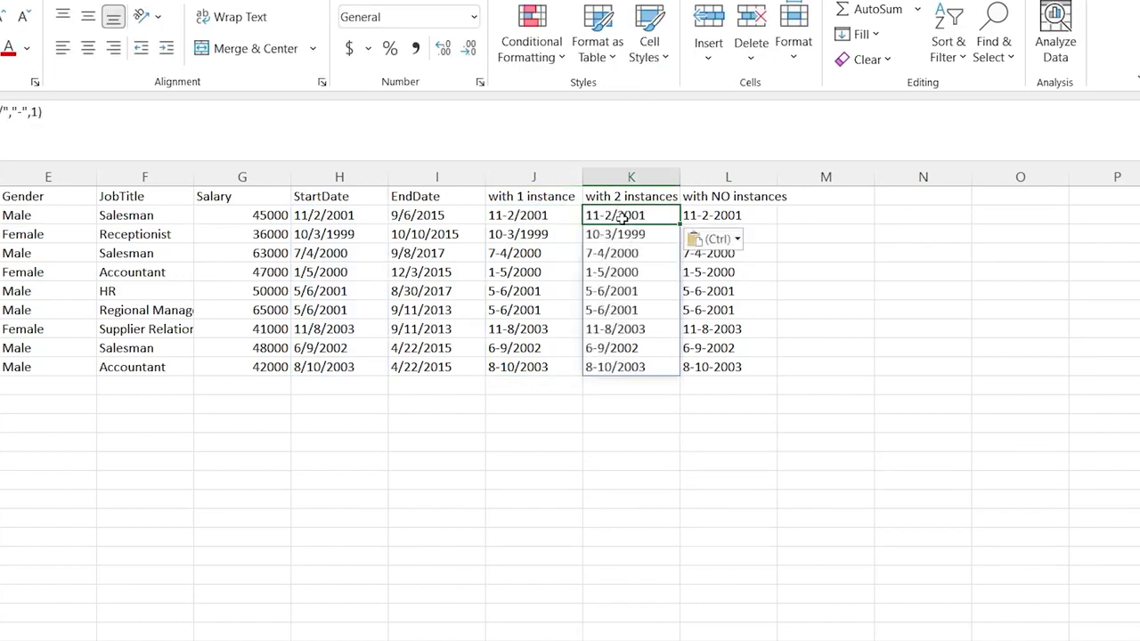
{"action": "left_click", "coordinate": [36, 111]}
{"action": "key", "text": "BackSpace"}
{"action": "type", "text": "2:H10,\"/"}
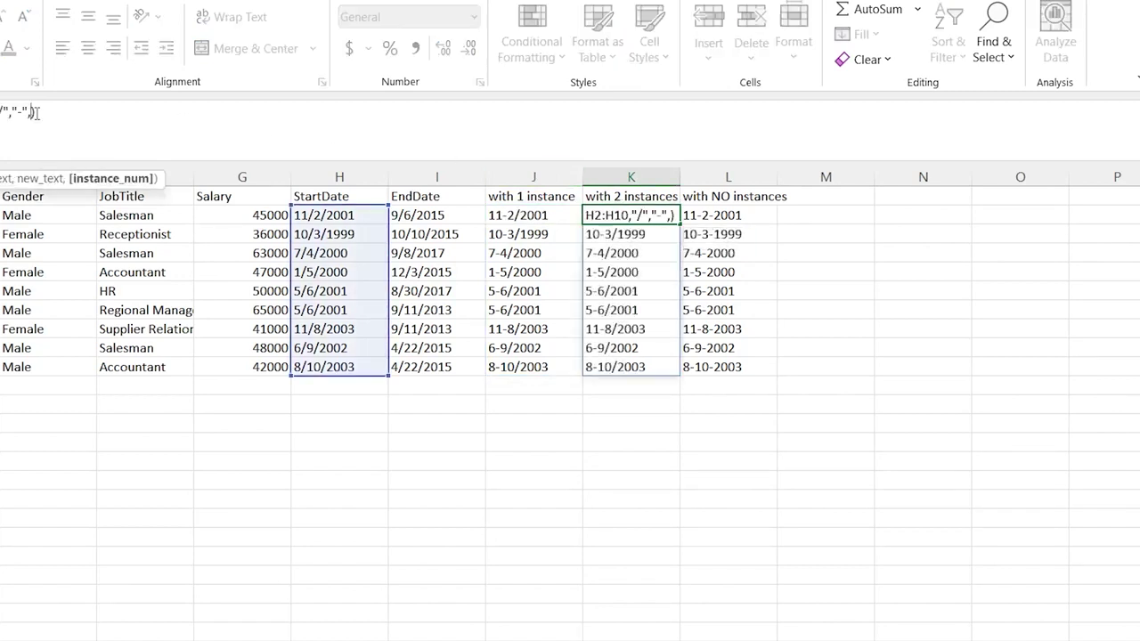
{"action": "key", "text": "ctrl+Return"}
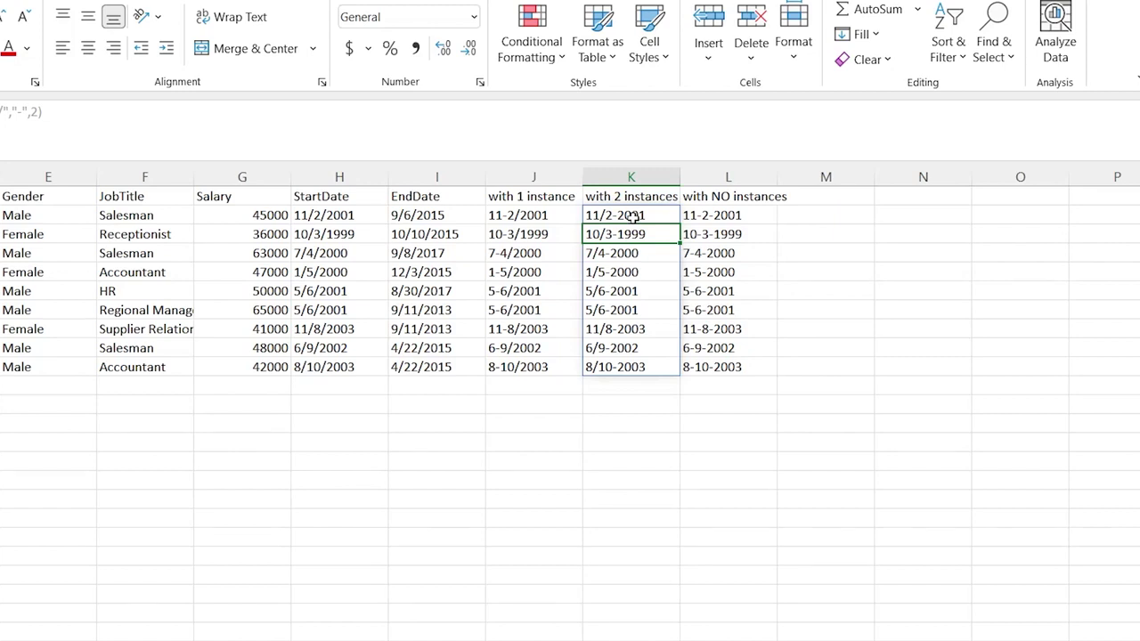
{"action": "left_click", "coordinate": [744, 216]}
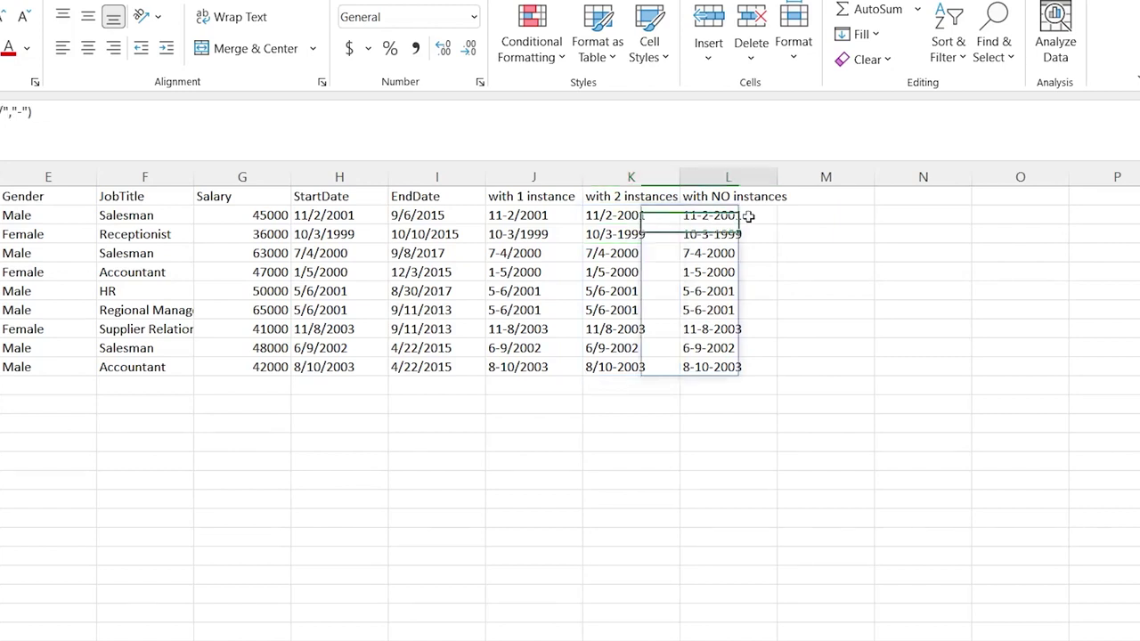
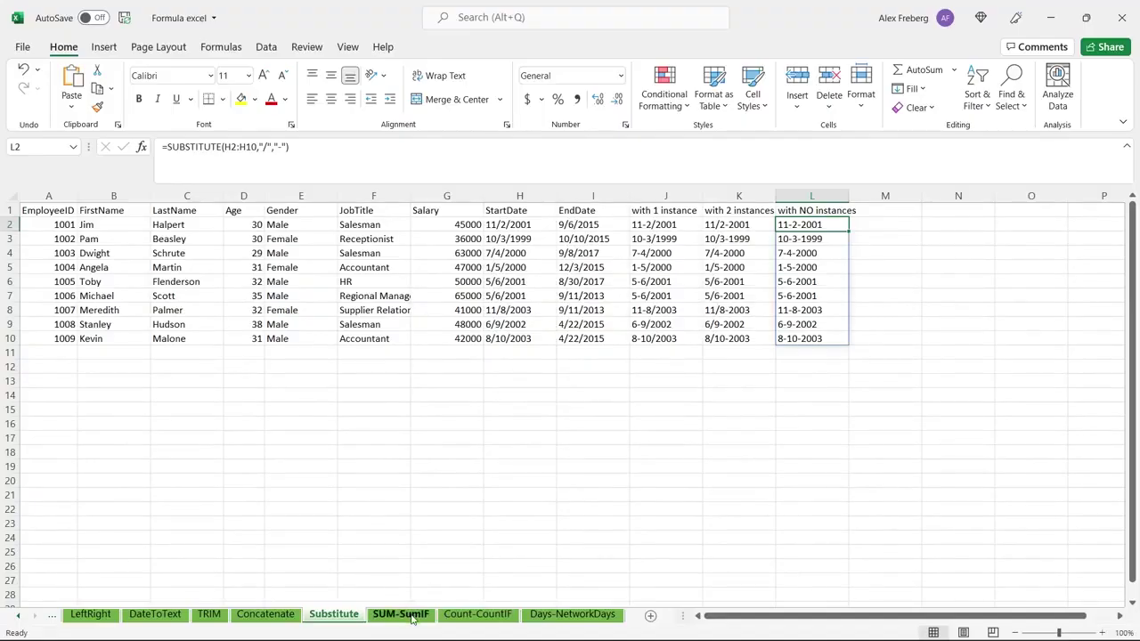
Go to the SUM-SumIF sheet and enter =SUM(G2:G10) in J2 to total the Salary column.
{"action": "left_click", "coordinate": [400, 614]}
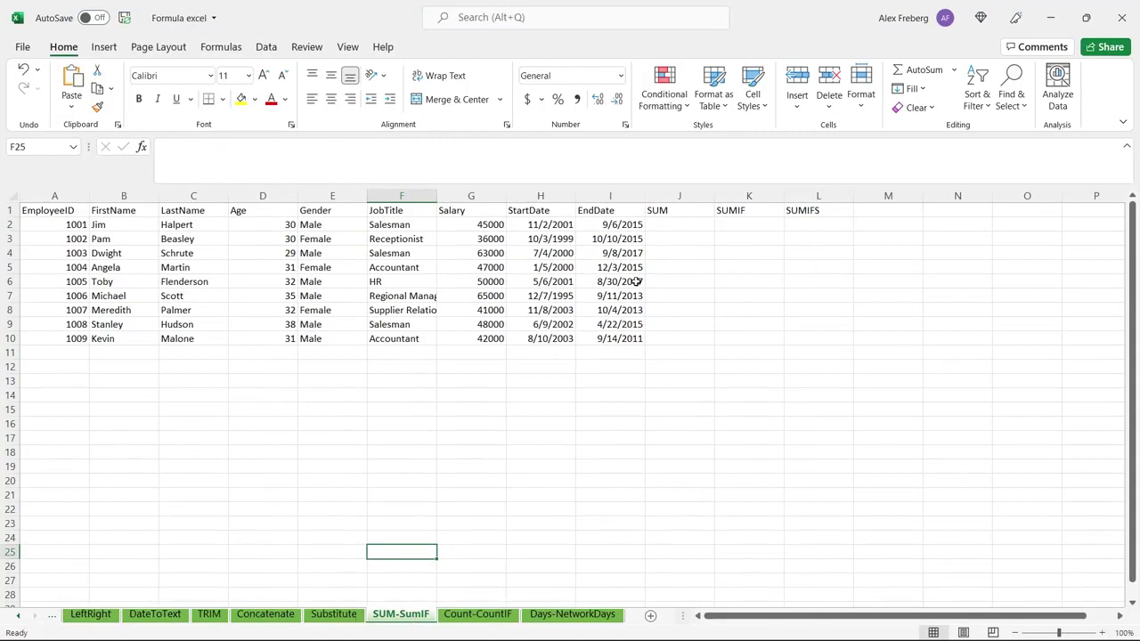
{"action": "left_click", "coordinate": [683, 224]}
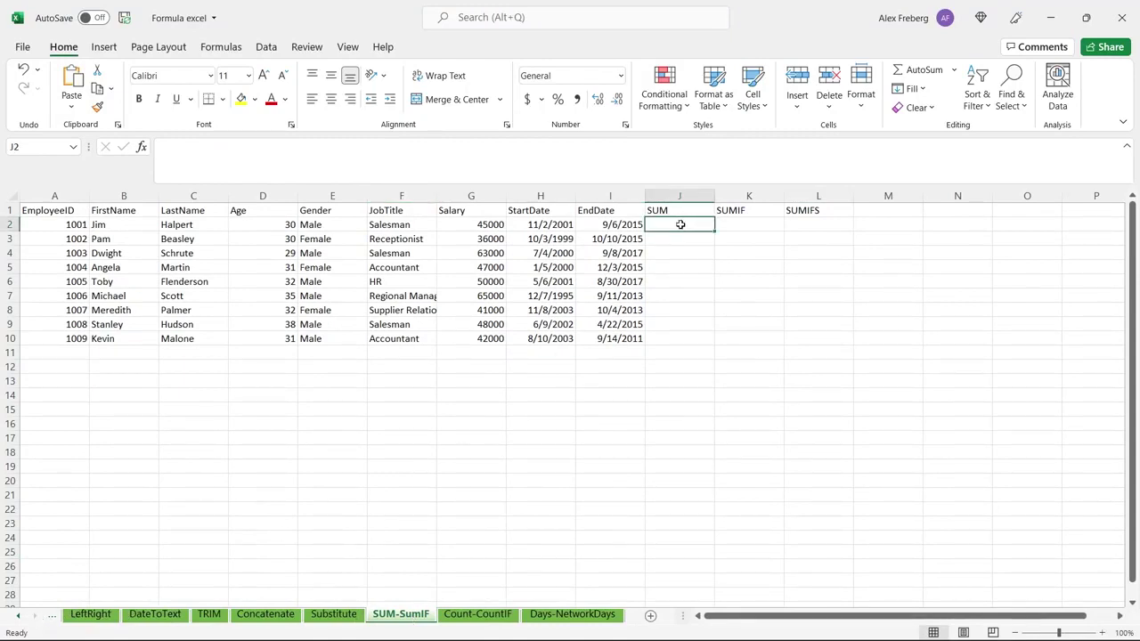
{"action": "left_click", "coordinate": [748, 220]}
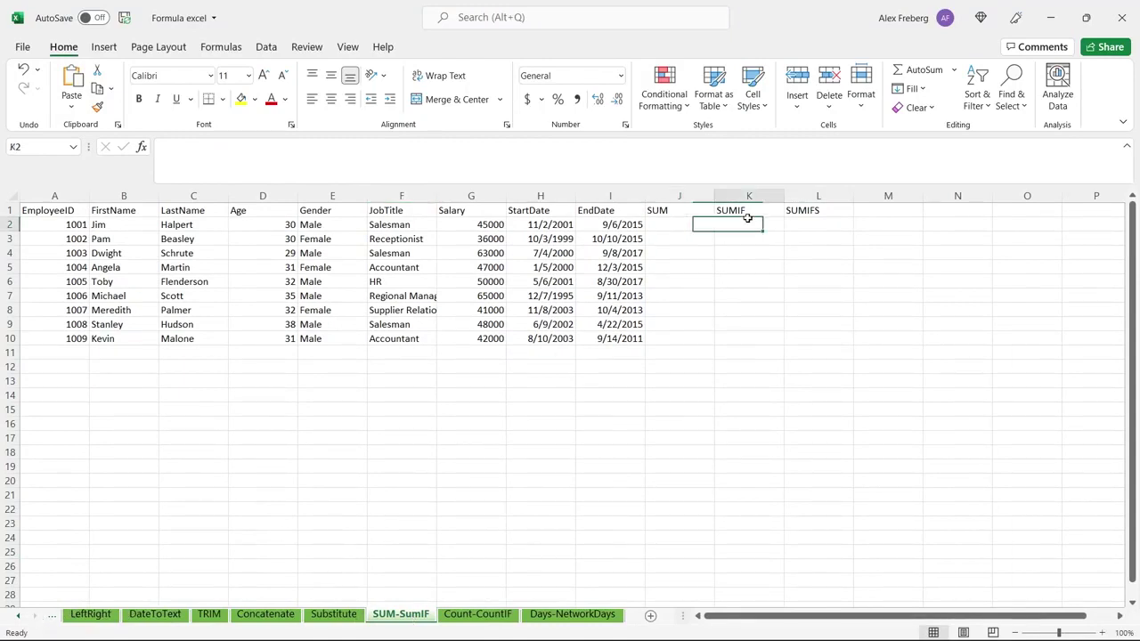
{"action": "left_click", "coordinate": [807, 223]}
{"action": "left_click", "coordinate": [663, 223]}
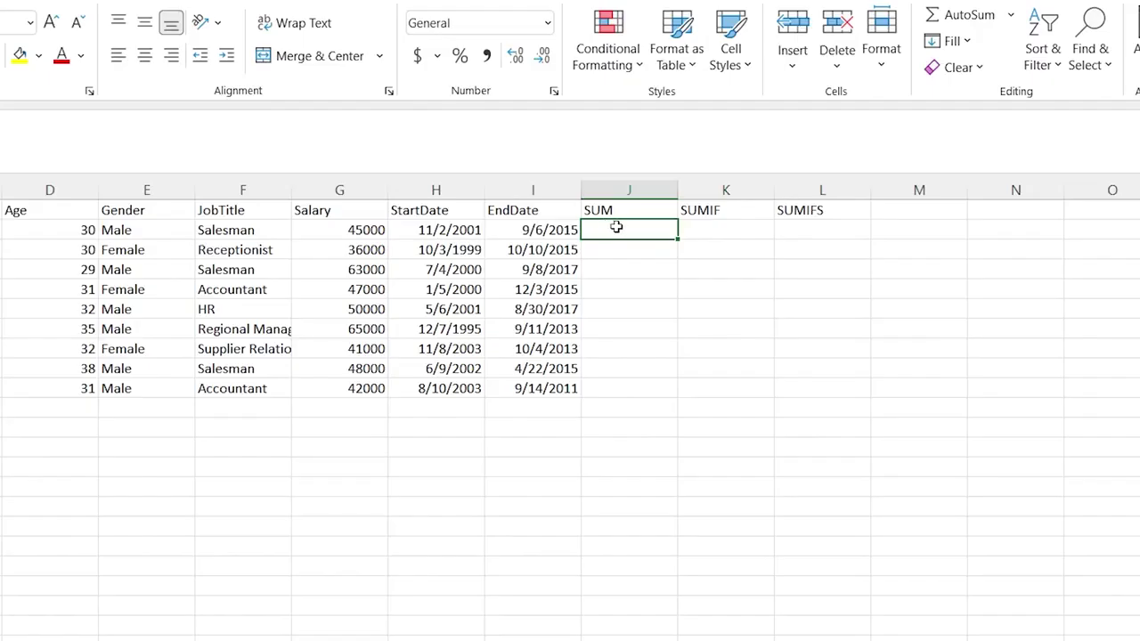
{"action": "type", "text": "=SUM"}
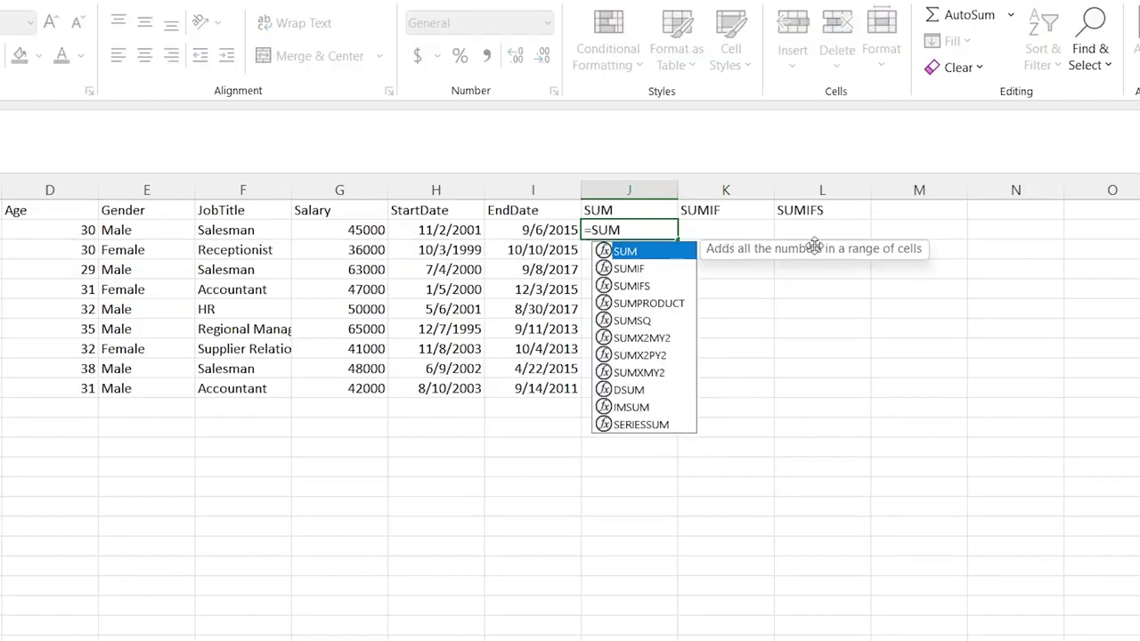
{"action": "type", "text": "("}
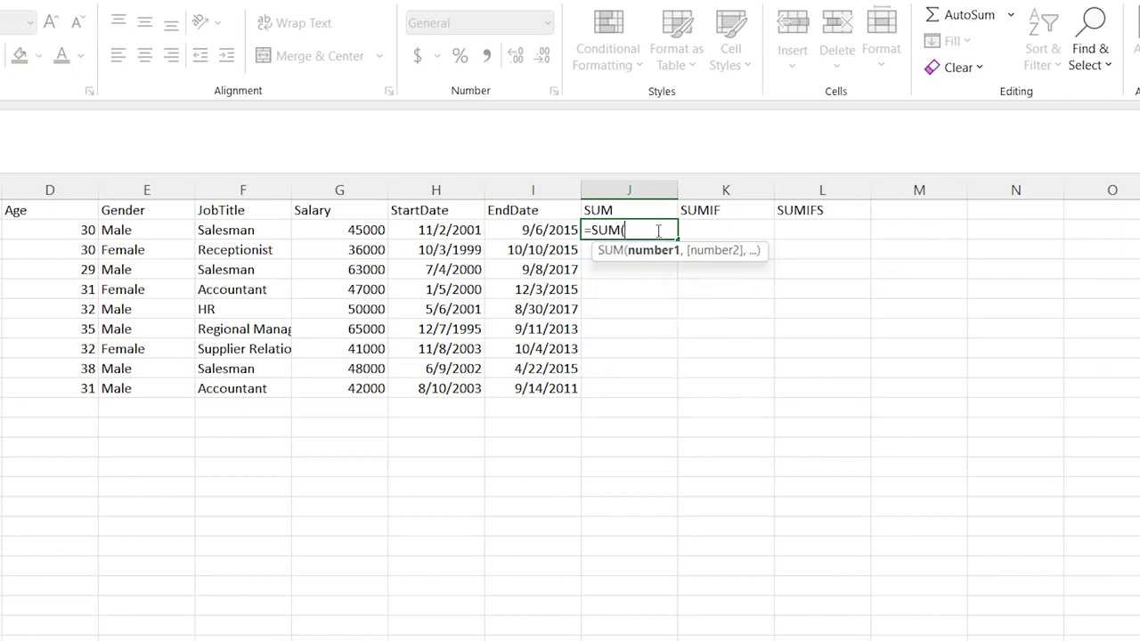
{"action": "left_click", "coordinate": [346, 228]}
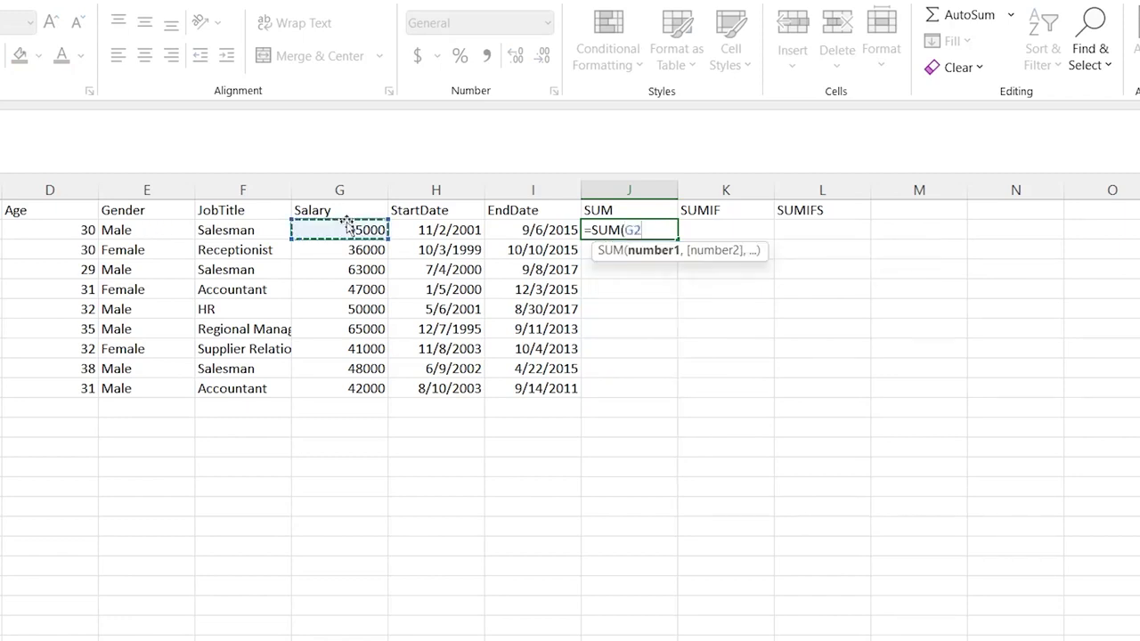
{"action": "type", "text": ":G10"}
{"action": "key", "text": "Return"}
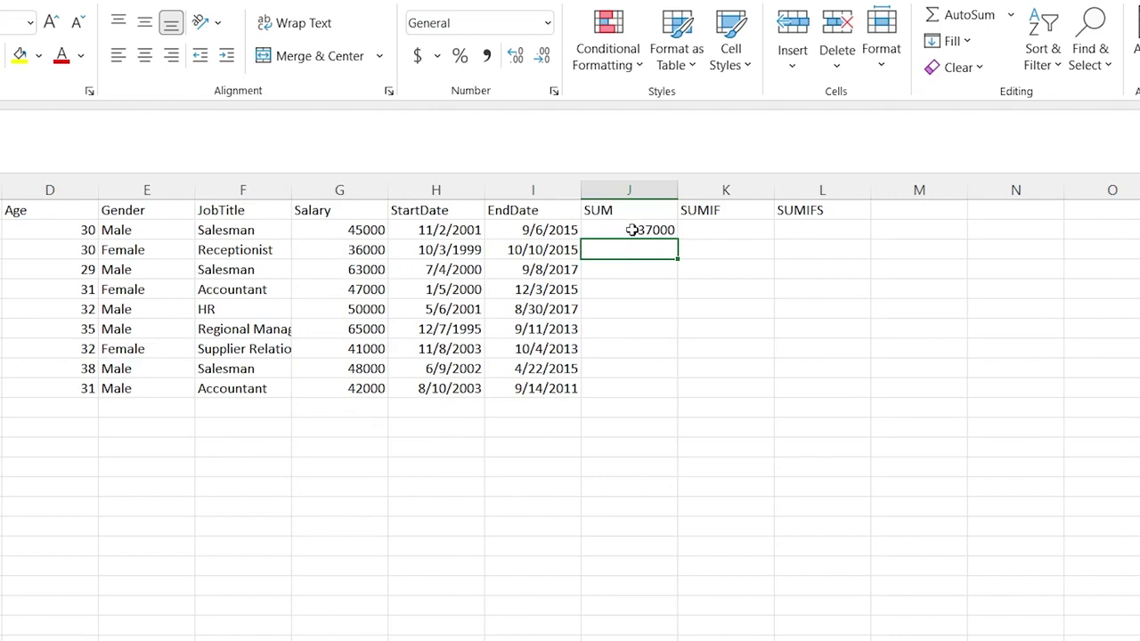
Enter =SUMIF(G2:G10,">50000") in K2 and check the result against the individual salaries in column G.
{"action": "left_click", "coordinate": [718, 230]}
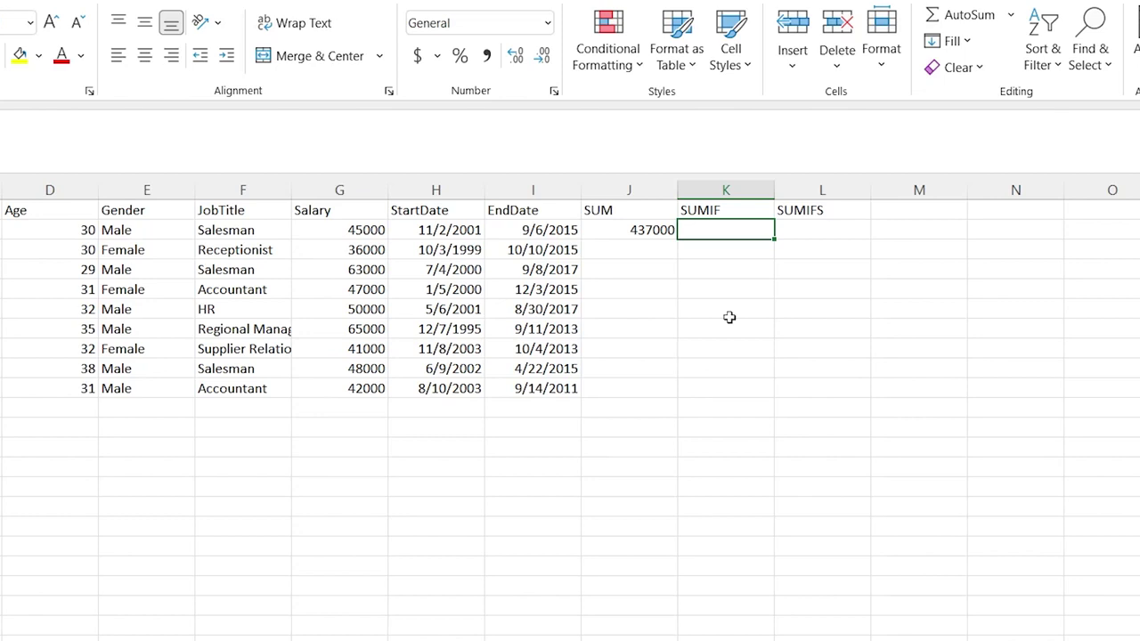
{"action": "double_click", "coordinate": [724, 232]}
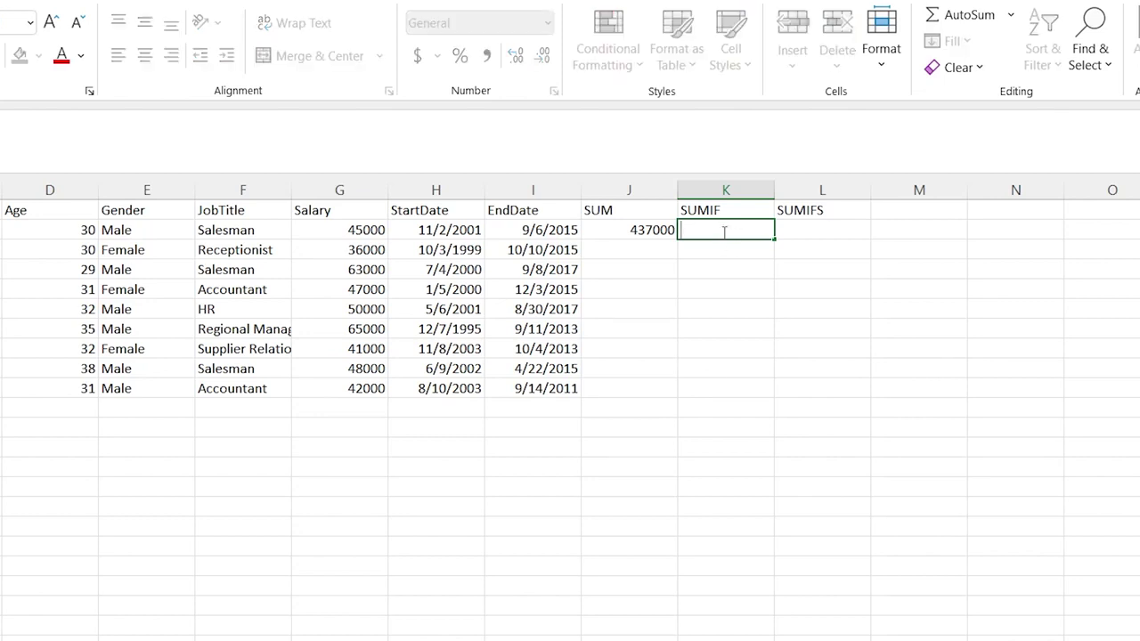
{"action": "type", "text": "=SUMIF("}
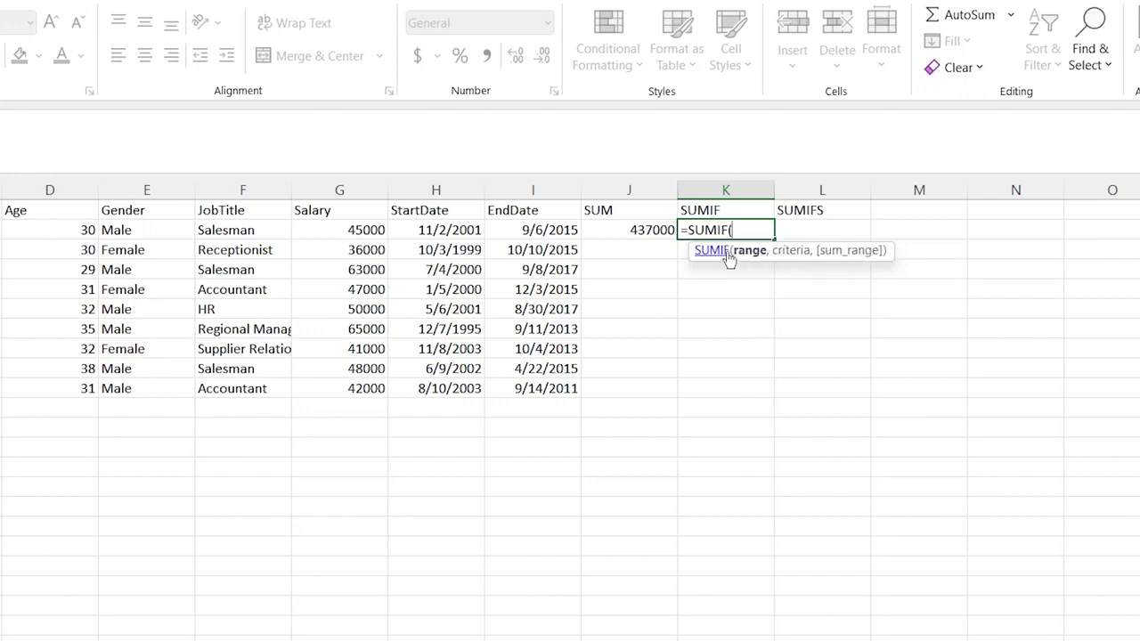
{"action": "left_click_drag", "start_coordinate": [346, 227], "coordinate": [353, 385]}
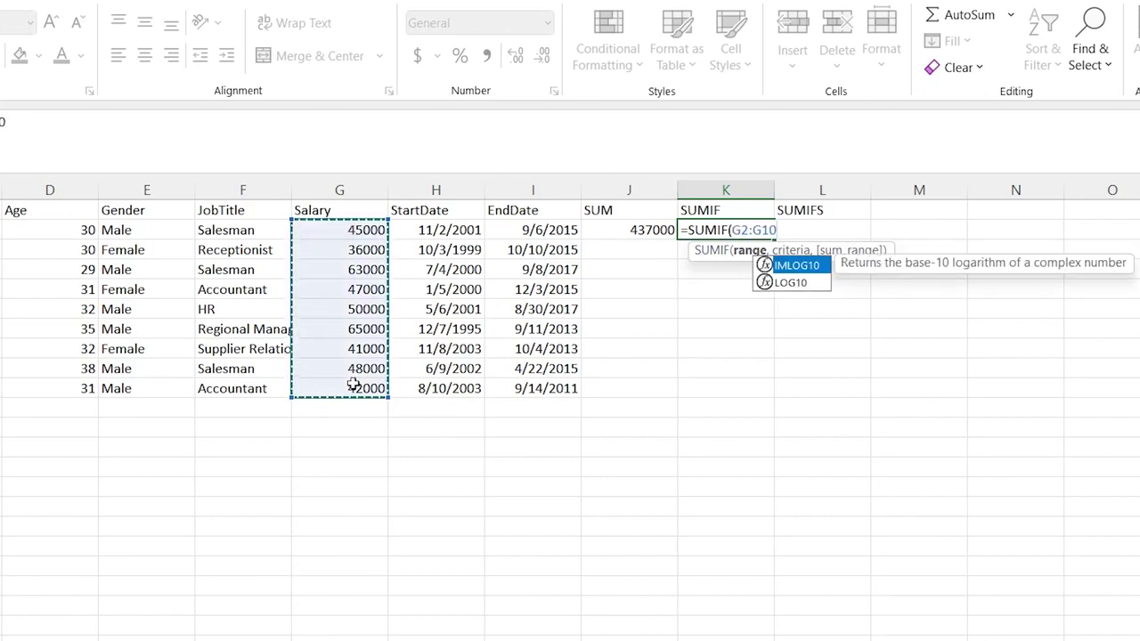
{"action": "type", "text": ","}
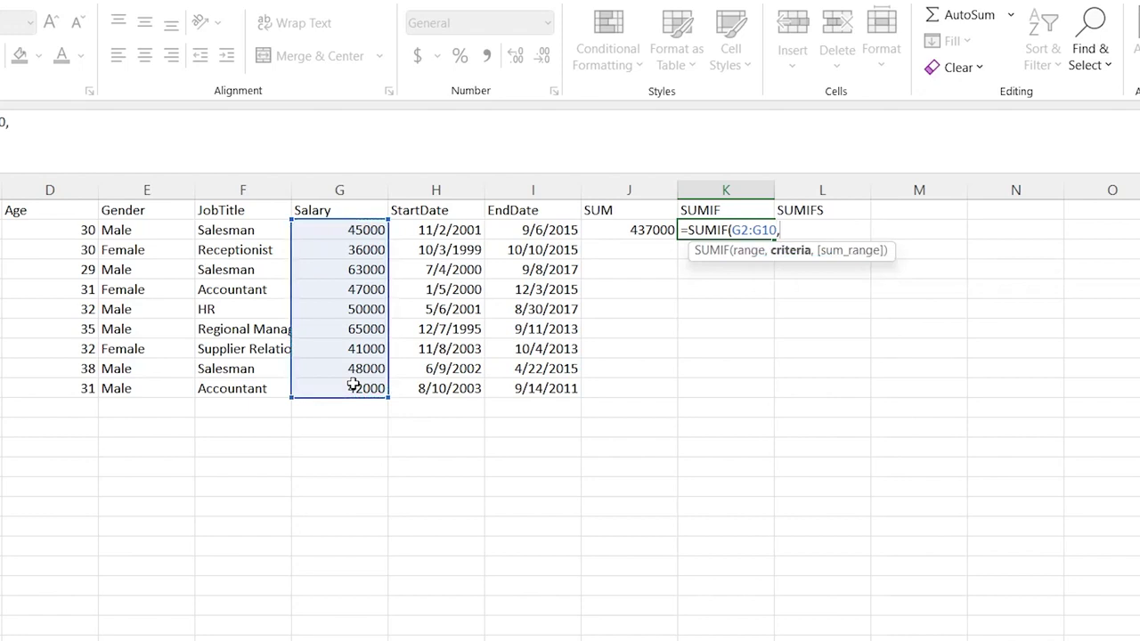
{"action": "type", "text": "\">50000\")"}
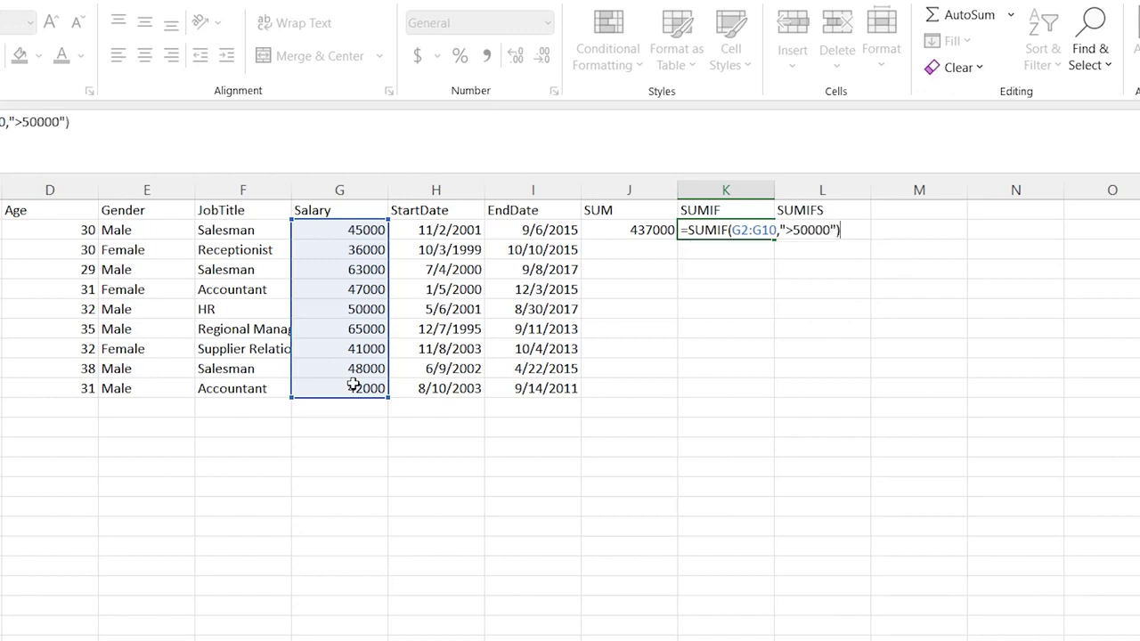
{"action": "key", "text": "Return"}
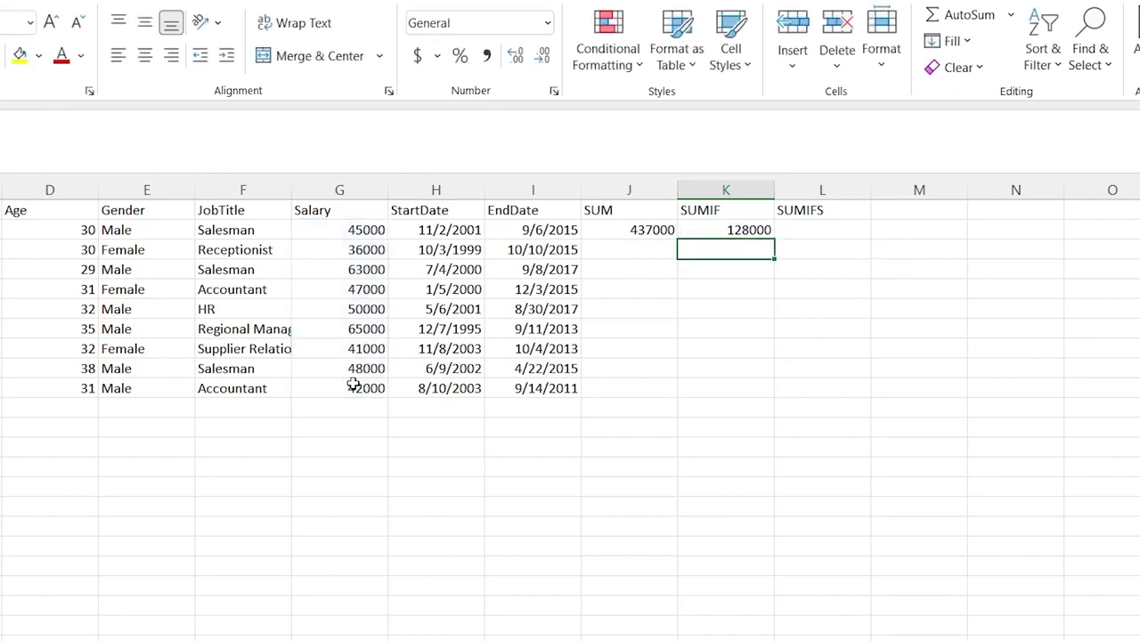
{"action": "left_click", "coordinate": [730, 230]}
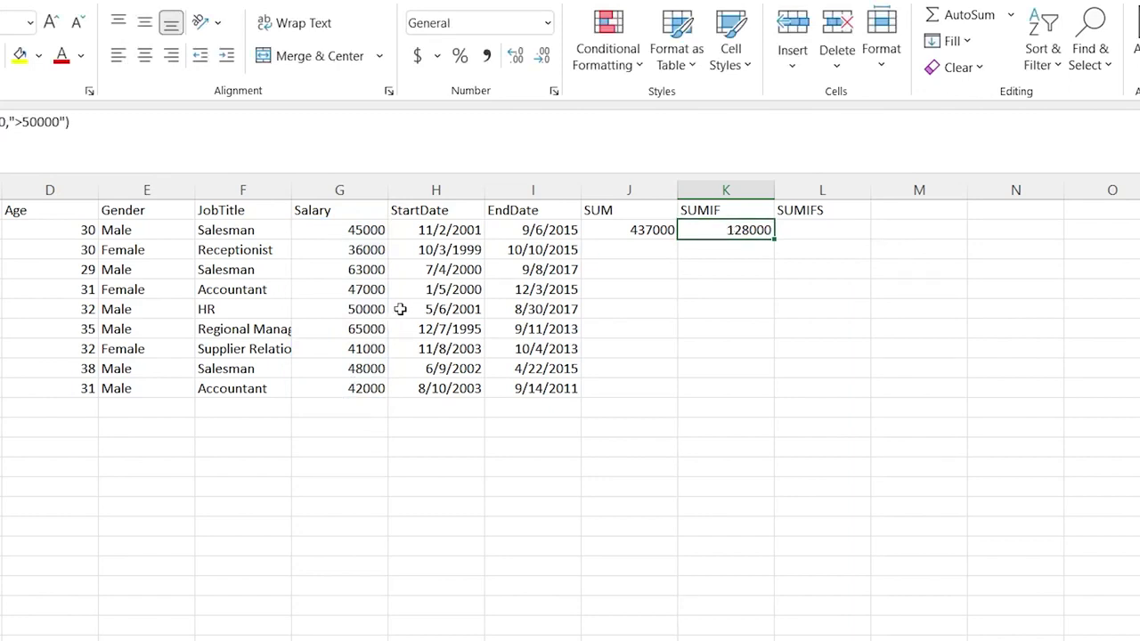
{"action": "left_click", "coordinate": [350, 308]}
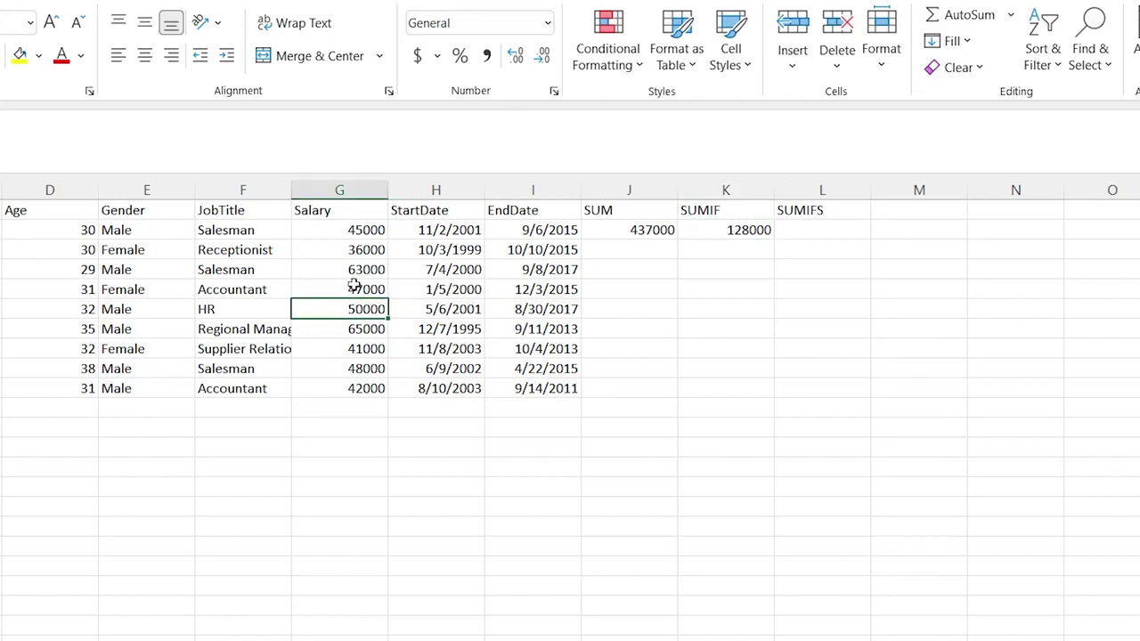
{"action": "left_click", "coordinate": [357, 269]}
{"action": "left_click", "coordinate": [356, 328]}
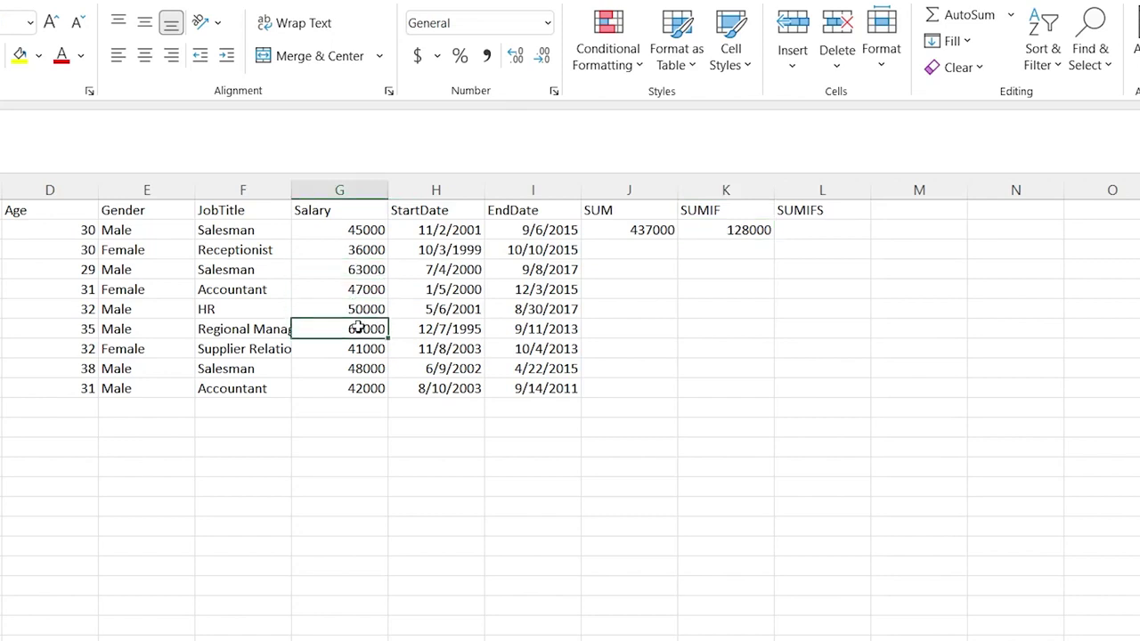
{"action": "left_click", "coordinate": [746, 229]}
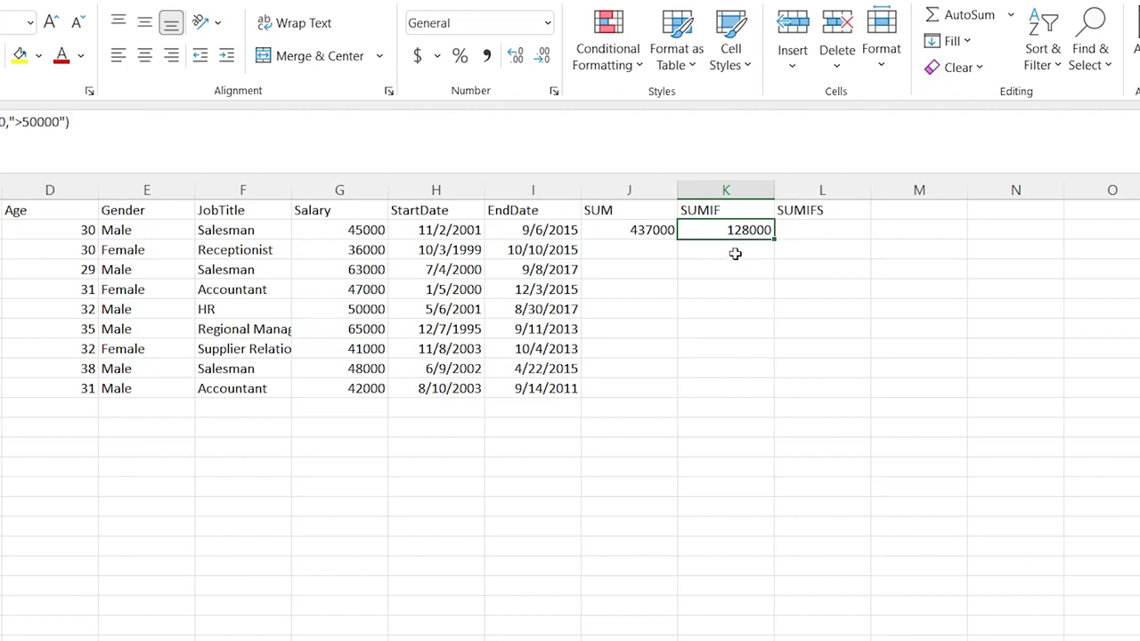
Begin a SUMIFS formula in L2 with the Salary values G2:G10 as the sum range.
{"action": "double_click", "coordinate": [819, 231]}
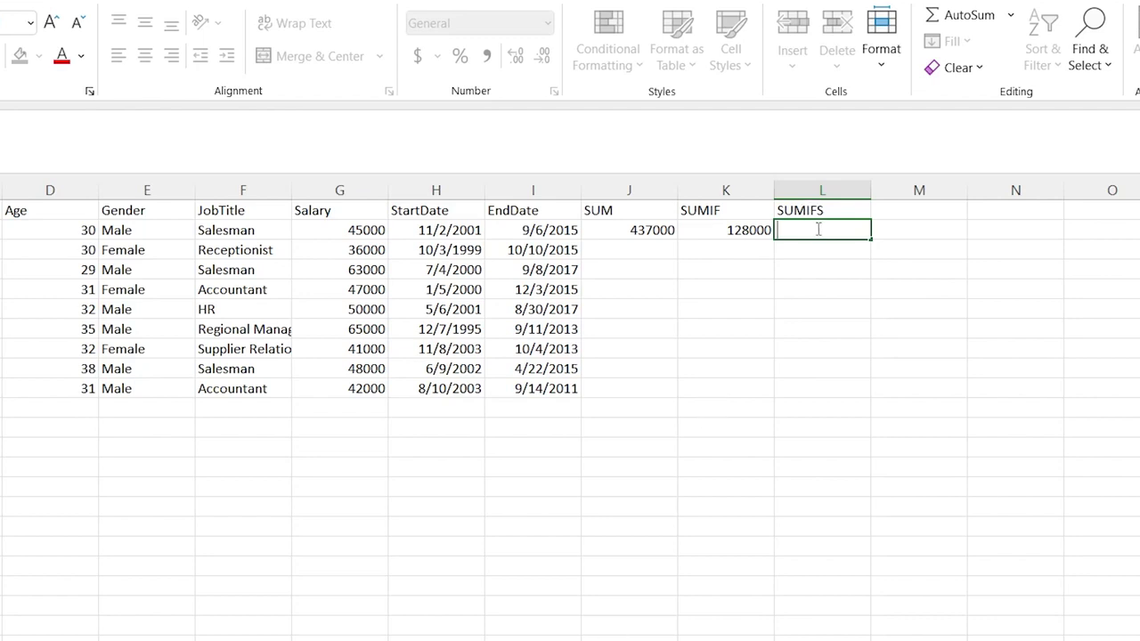
{"action": "type", "text": "=SUMIFS"}
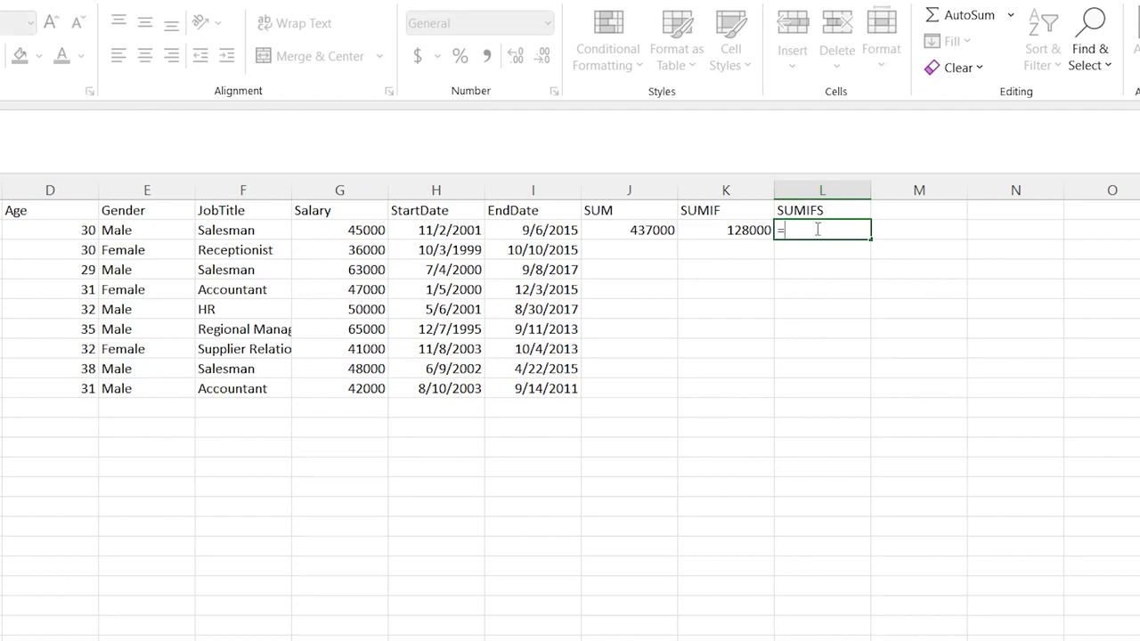
{"action": "key", "text": "BackSpace"}
{"action": "key", "text": "BackSpace"}
{"action": "type", "text": "FS"}
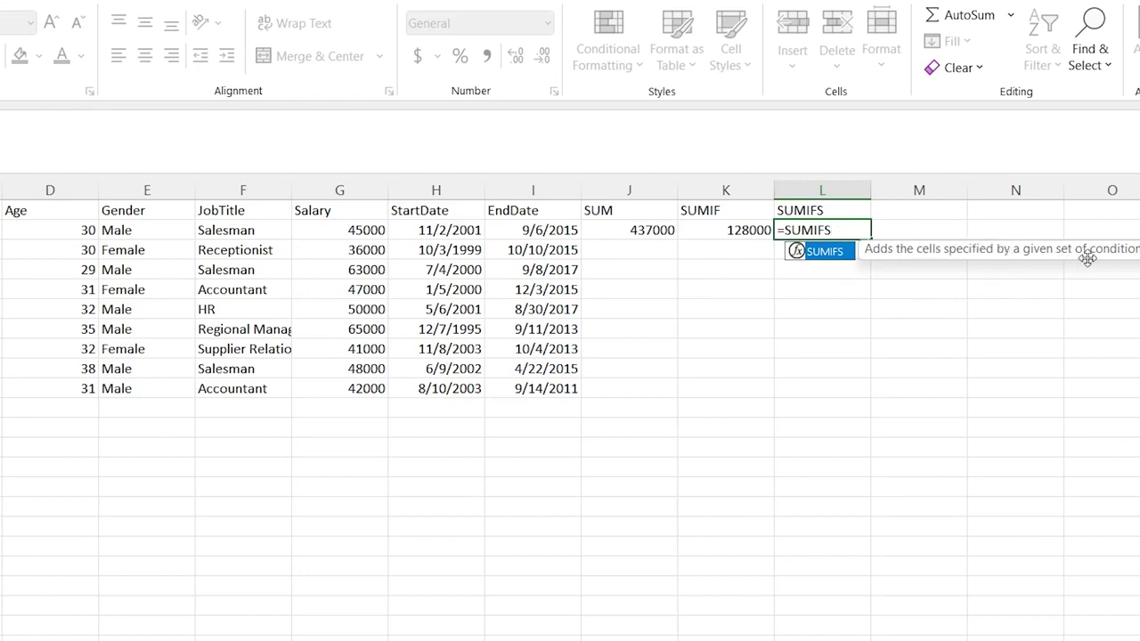
{"action": "left_click", "coordinate": [854, 230]}
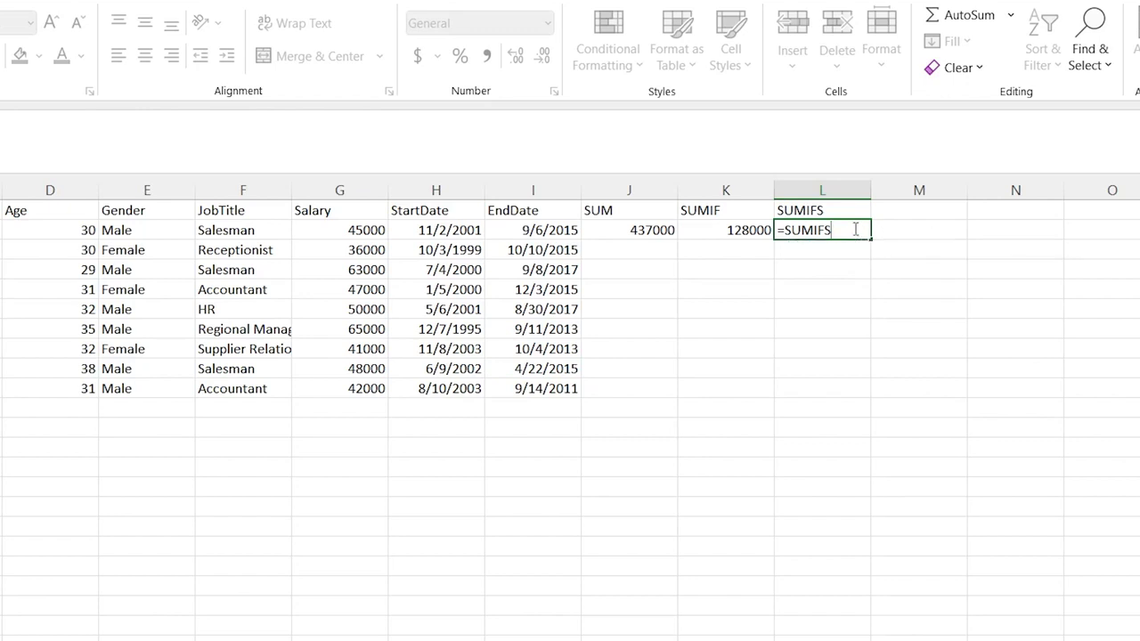
{"action": "type", "text": "("}
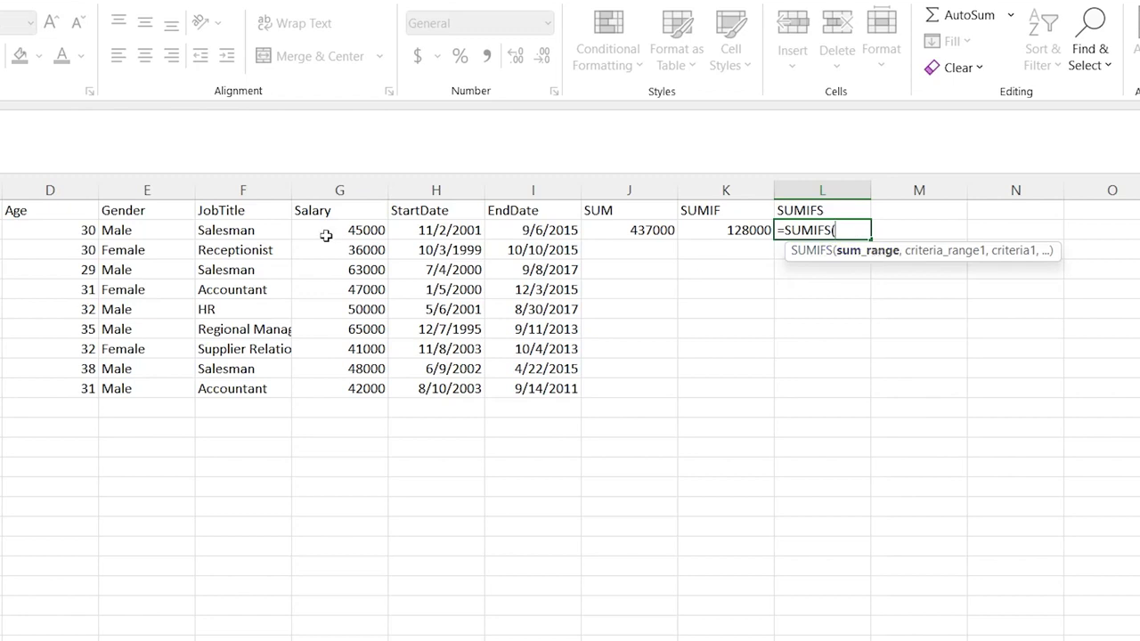
{"action": "left_click_drag", "start_coordinate": [330, 234], "coordinate": [351, 386]}
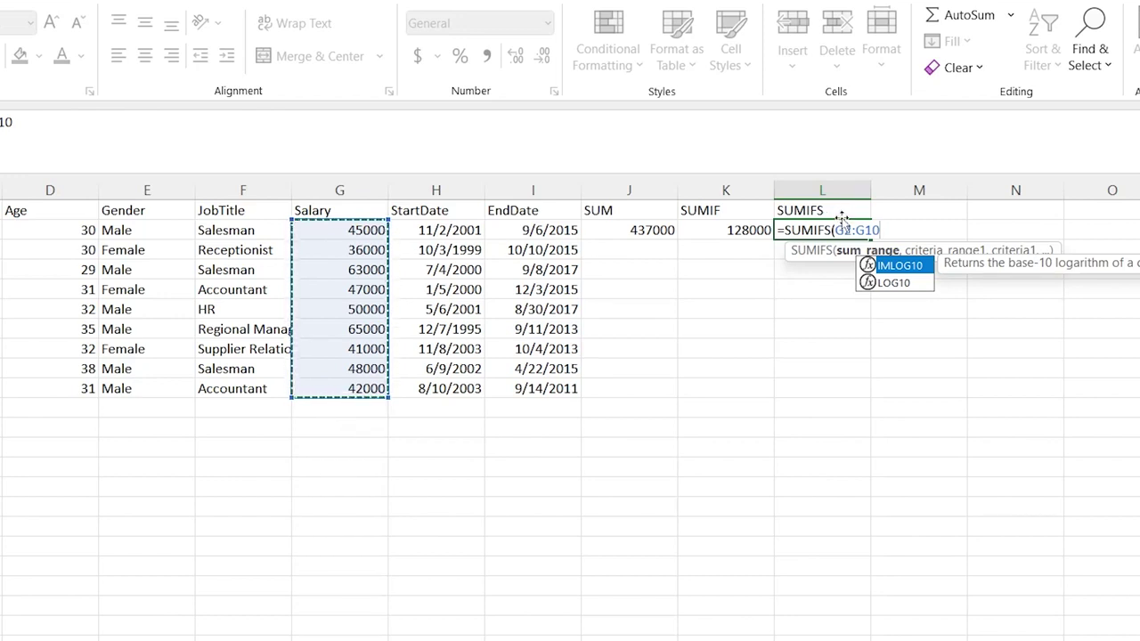
{"action": "type", "text": ","}
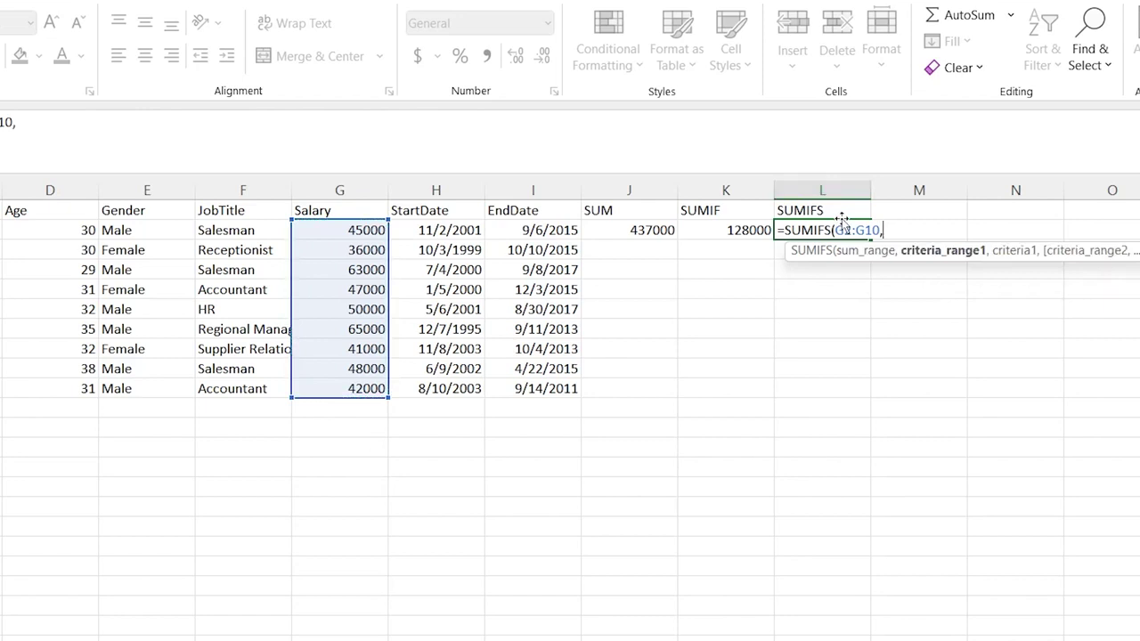
Add the Gender range E2:E10 with the criterion "Female" as the first condition of the SUMIFS formula.
{"action": "left_click", "coordinate": [134, 233]}
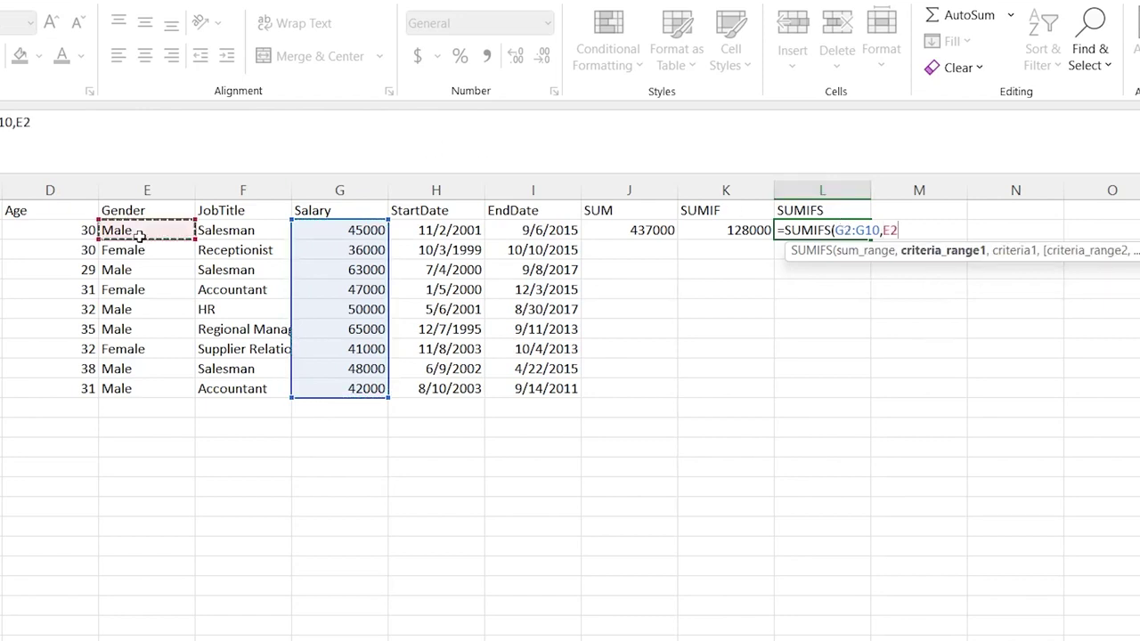
{"action": "left_click_drag", "start_coordinate": [153, 359], "coordinate": [148, 384]}
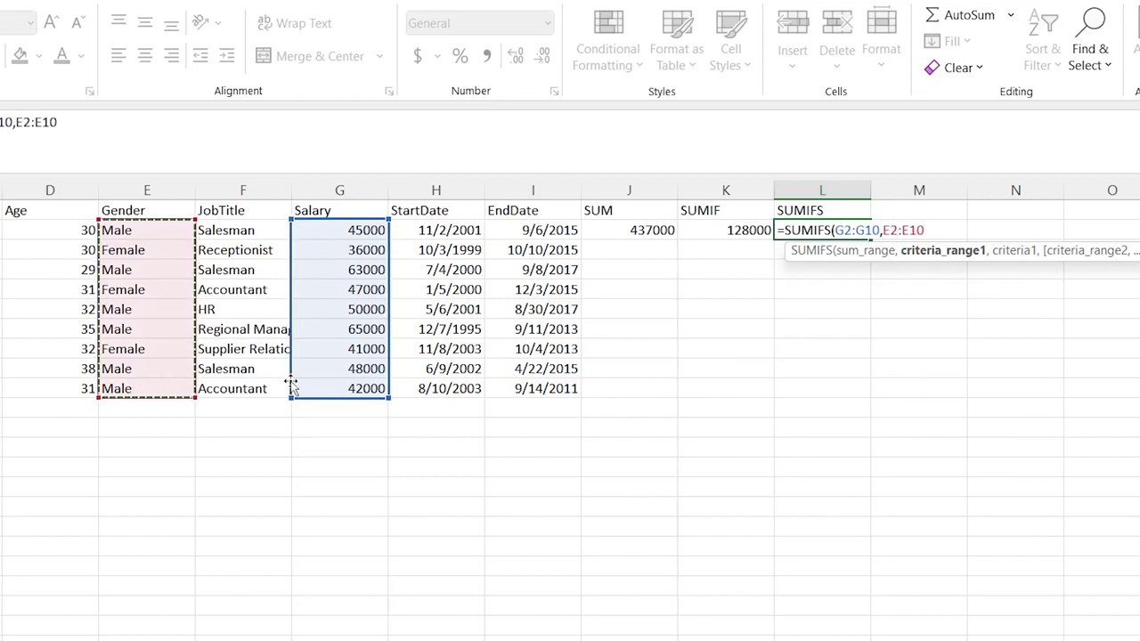
{"action": "type", "text": ","}
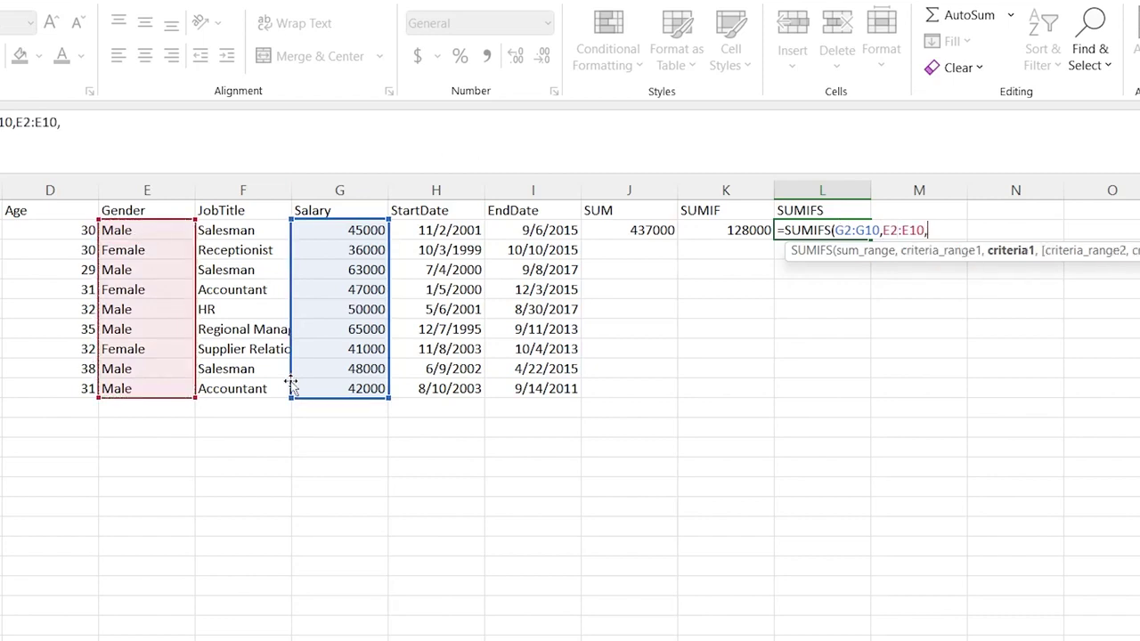
{"action": "type", "text": "\"Female\""}
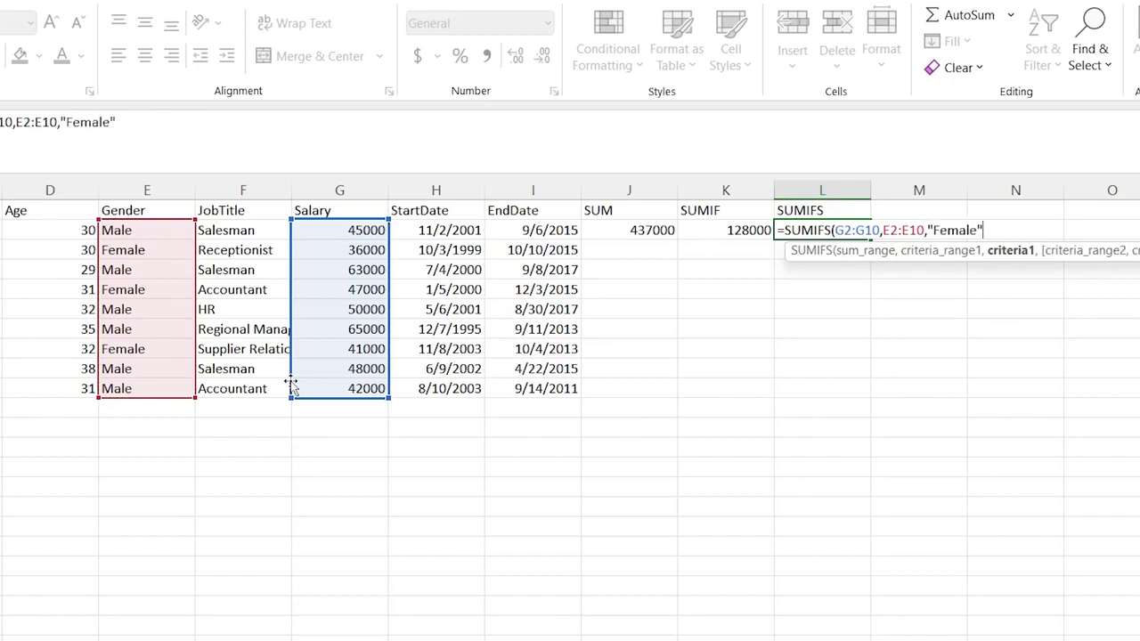
{"action": "type", "text": ","}
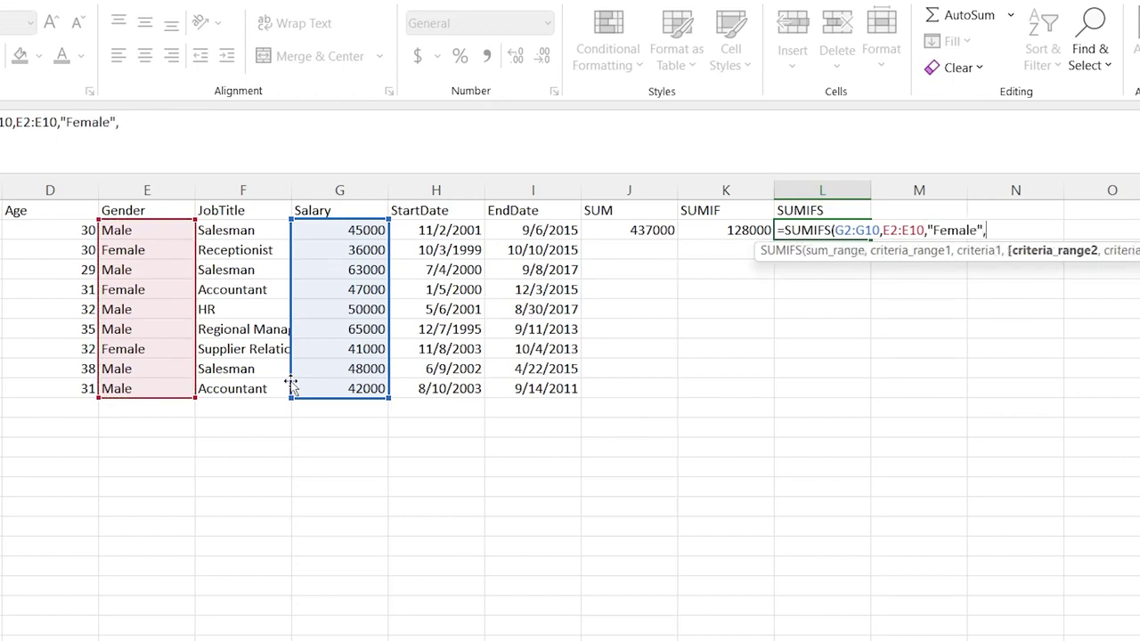
Add the Age range D2:D10 with the criterion ">30" as the second SUMIFS condition and complete the formula.
{"action": "left_click", "coordinate": [81, 231]}
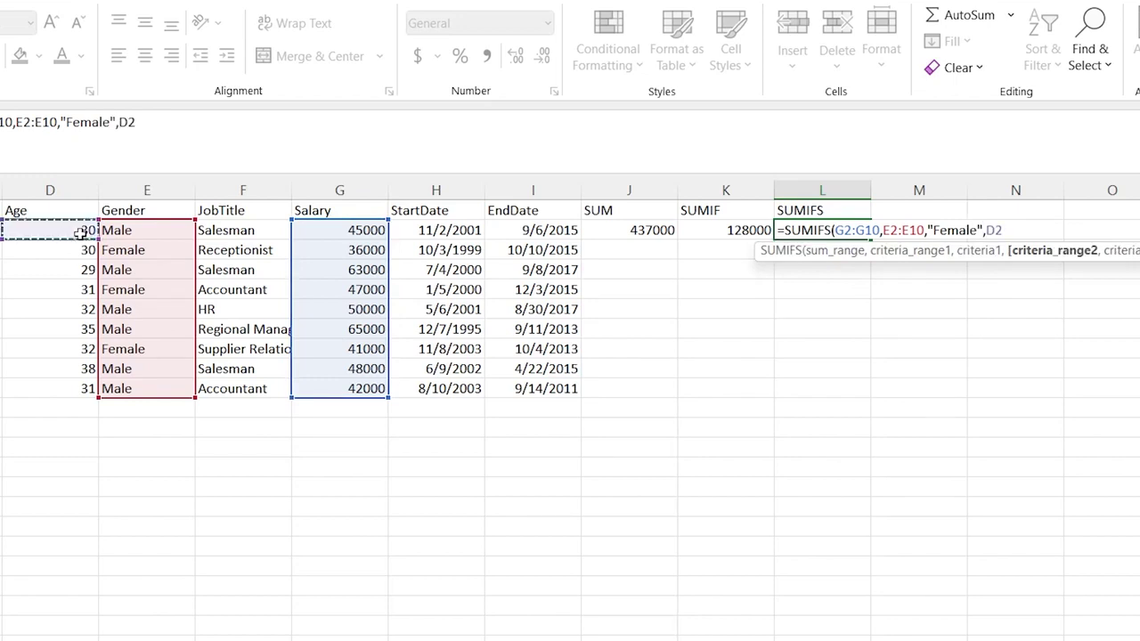
{"action": "left_click", "coordinate": [68, 387], "text": "shift"}
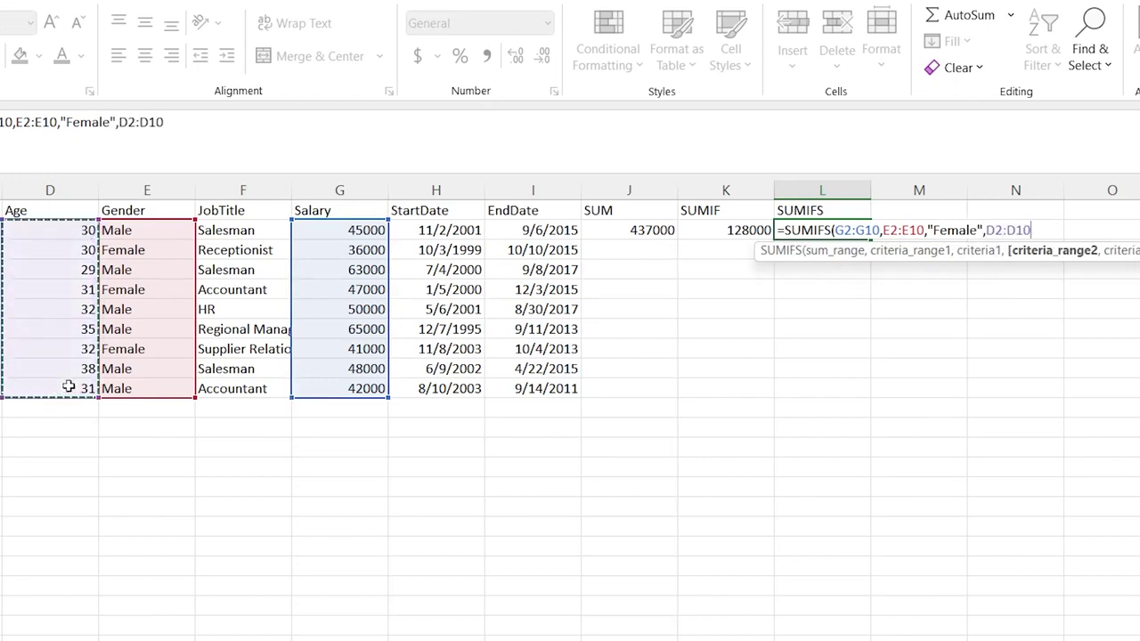
{"action": "type", "text": ",\"?"}
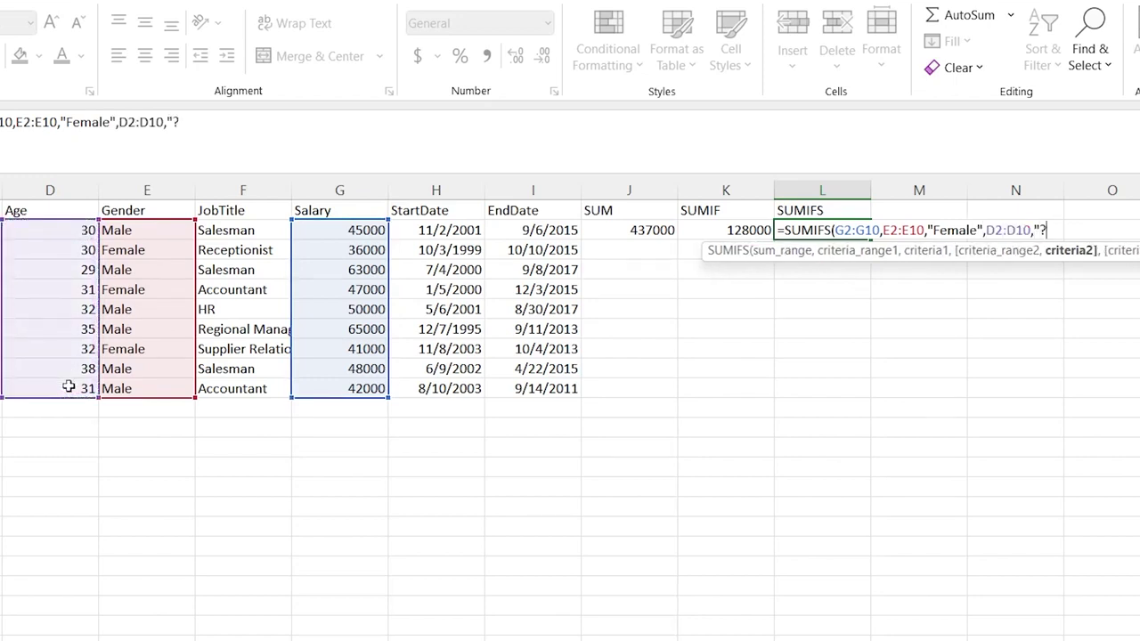
{"action": "key", "text": "BackSpace"}
{"action": "type", "text": ">30\")"}
{"action": "key", "text": "Return"}
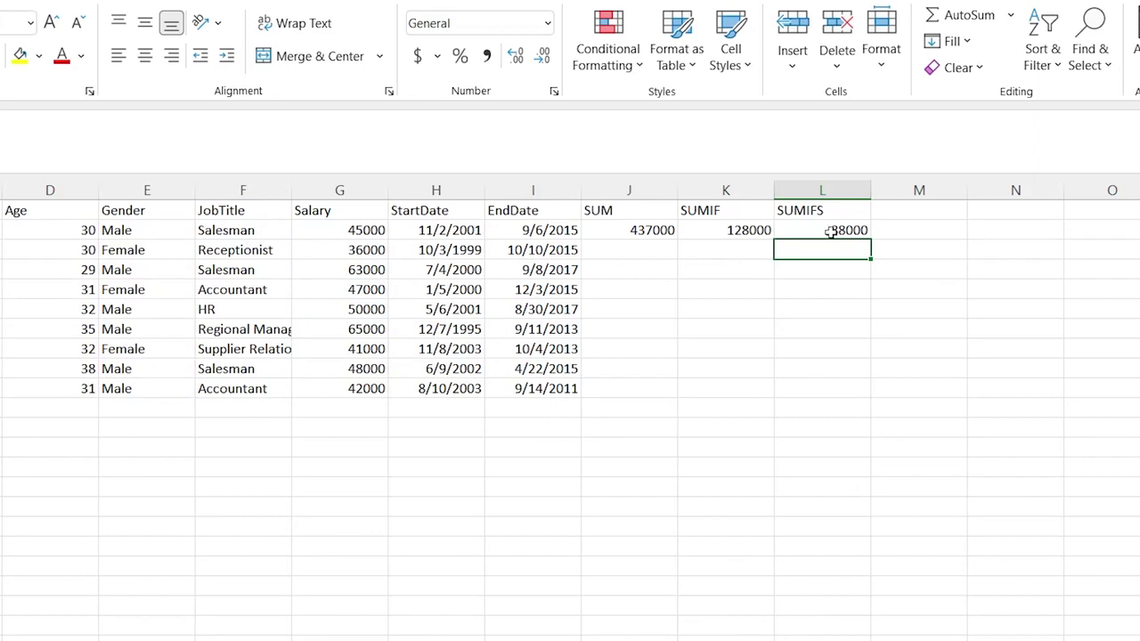
Check the SUMIFS result against the gender, age and salary of the female employees over 30, and review its formula.
{"action": "left_click", "coordinate": [166, 289]}
{"action": "left_click", "coordinate": [136, 253]}
{"action": "left_click", "coordinate": [79, 291]}
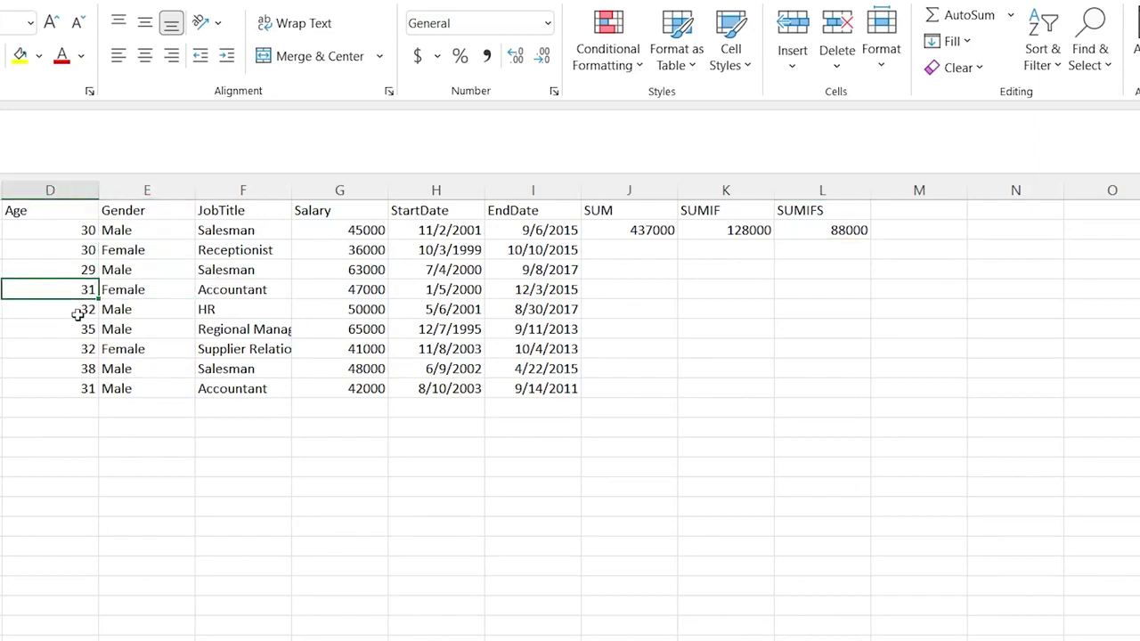
{"action": "left_click", "coordinate": [77, 348]}
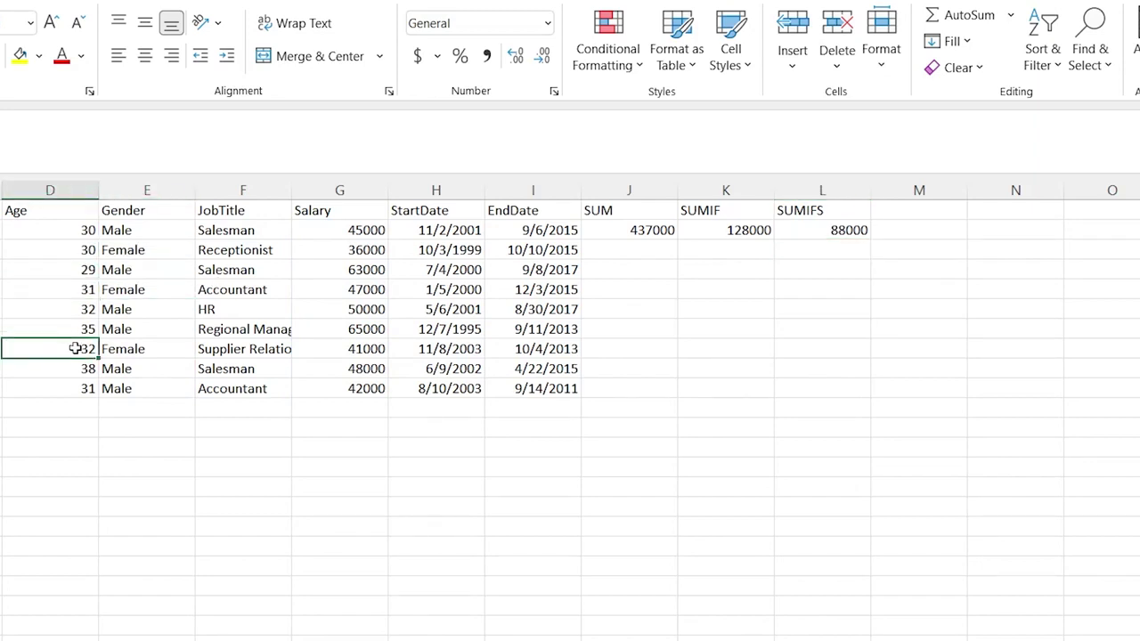
{"action": "left_click", "coordinate": [368, 351]}
{"action": "left_click", "coordinate": [343, 292], "text": "ctrl"}
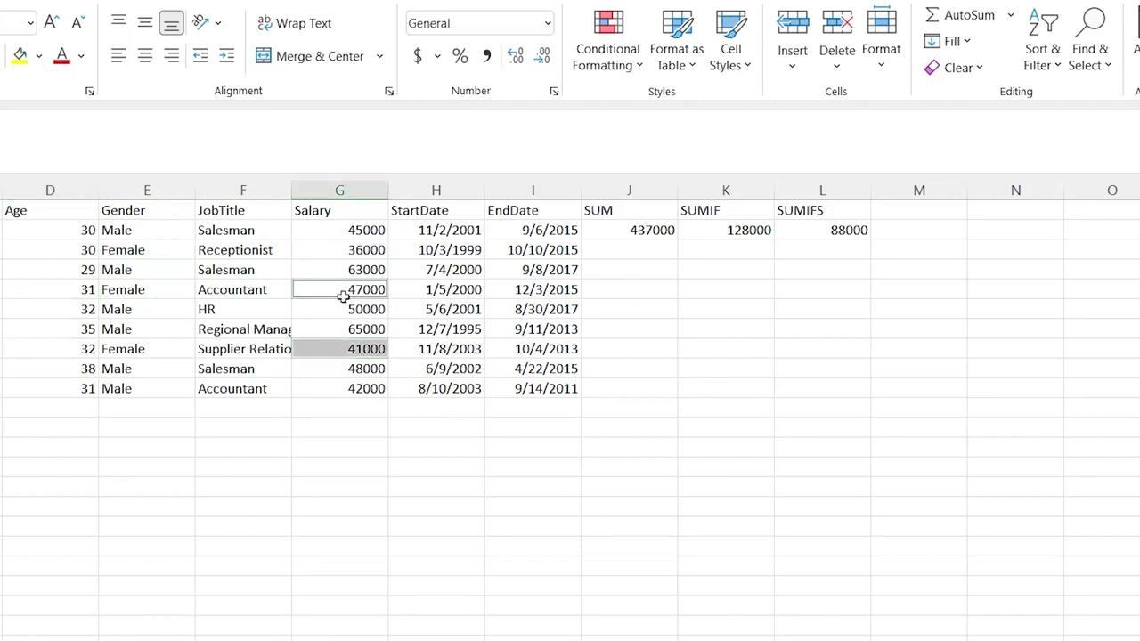
{"action": "left_click", "coordinate": [818, 233]}
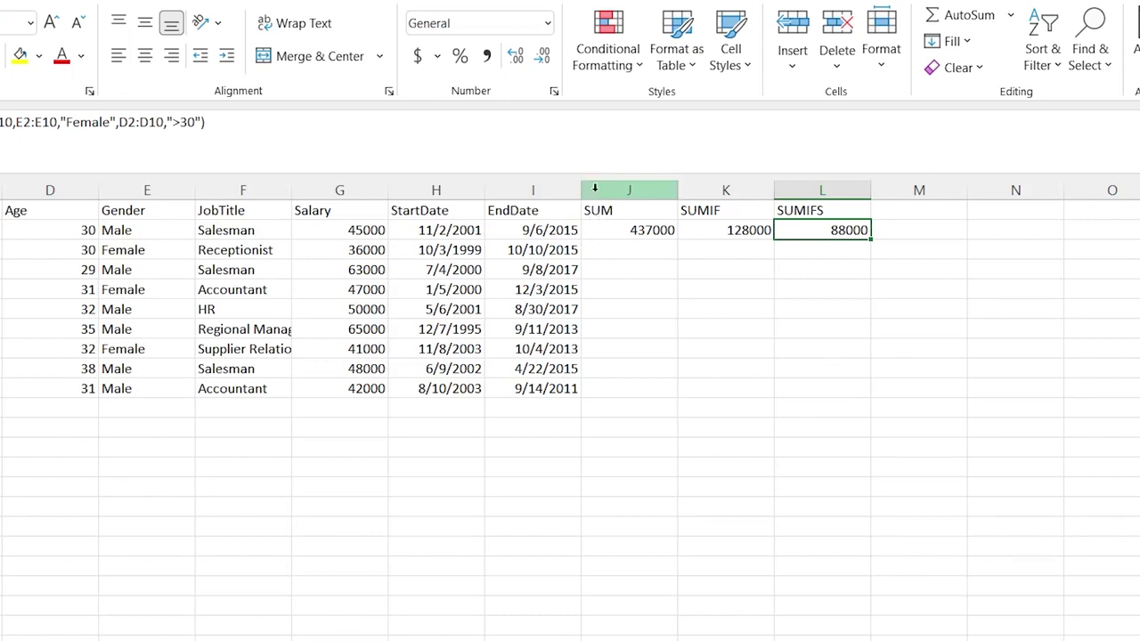
{"action": "left_click", "coordinate": [728, 210]}
{"action": "left_click", "coordinate": [833, 208]}
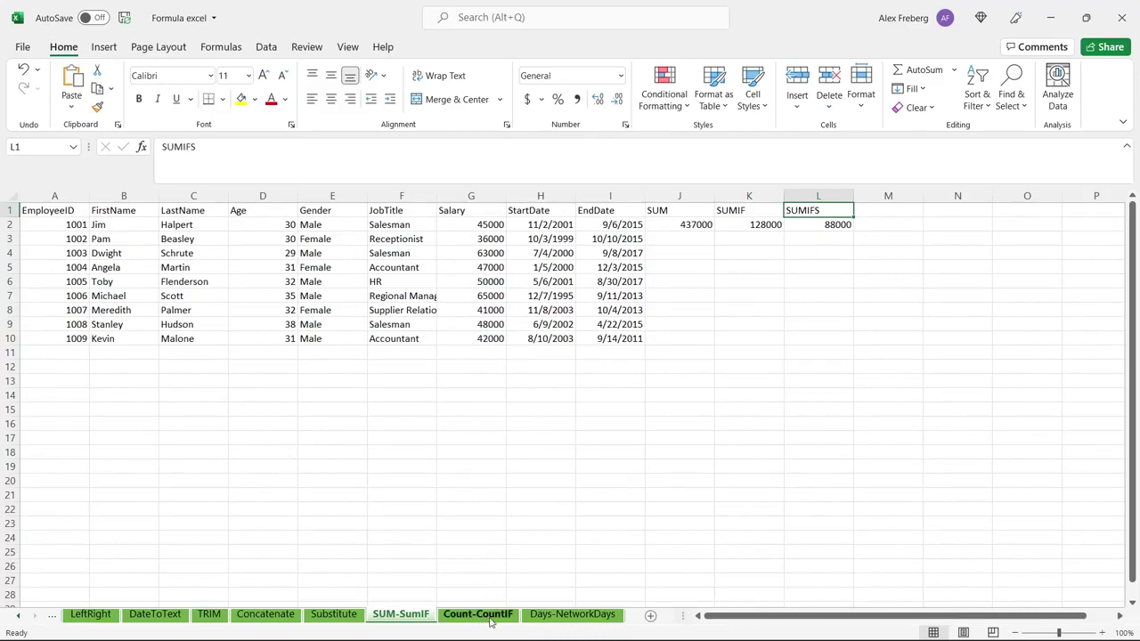
Go to the Count-CountIF sheet, enter =COUNT(G2:G10) in J2, and check the result against the Salary column.
{"action": "left_click", "coordinate": [492, 616]}
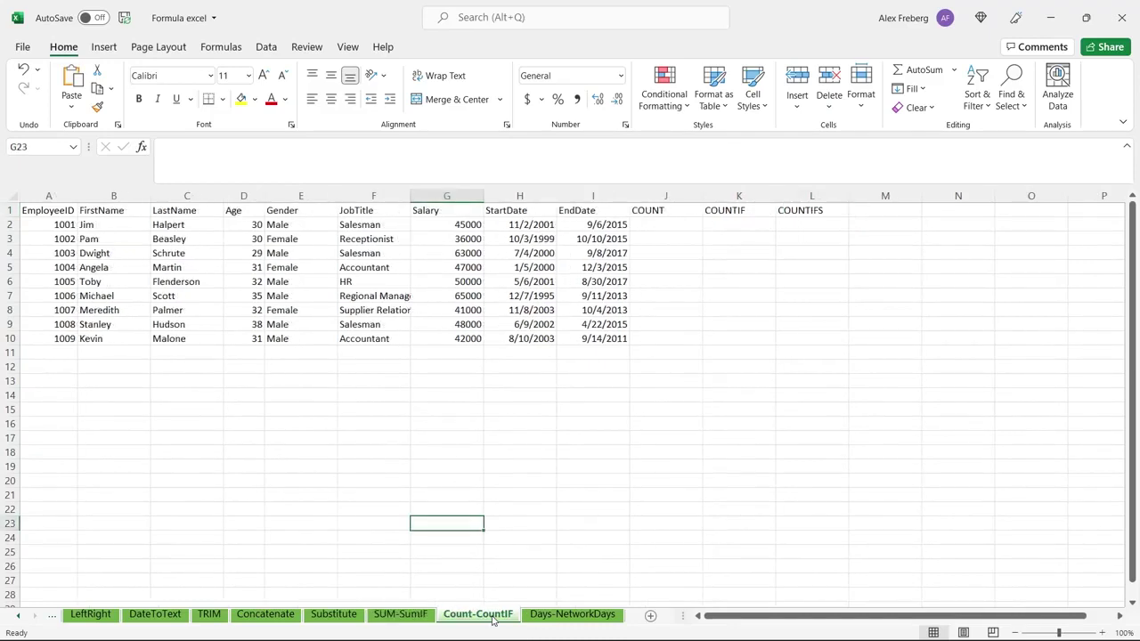
{"action": "left_click", "coordinate": [663, 225]}
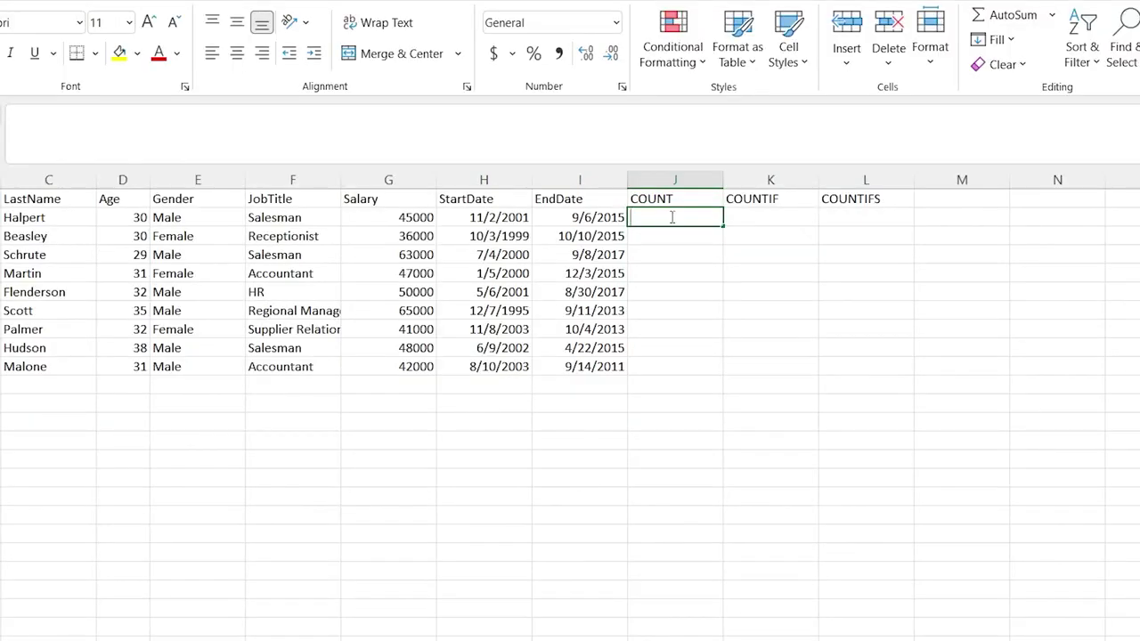
{"action": "type", "text": "=COUNT"}
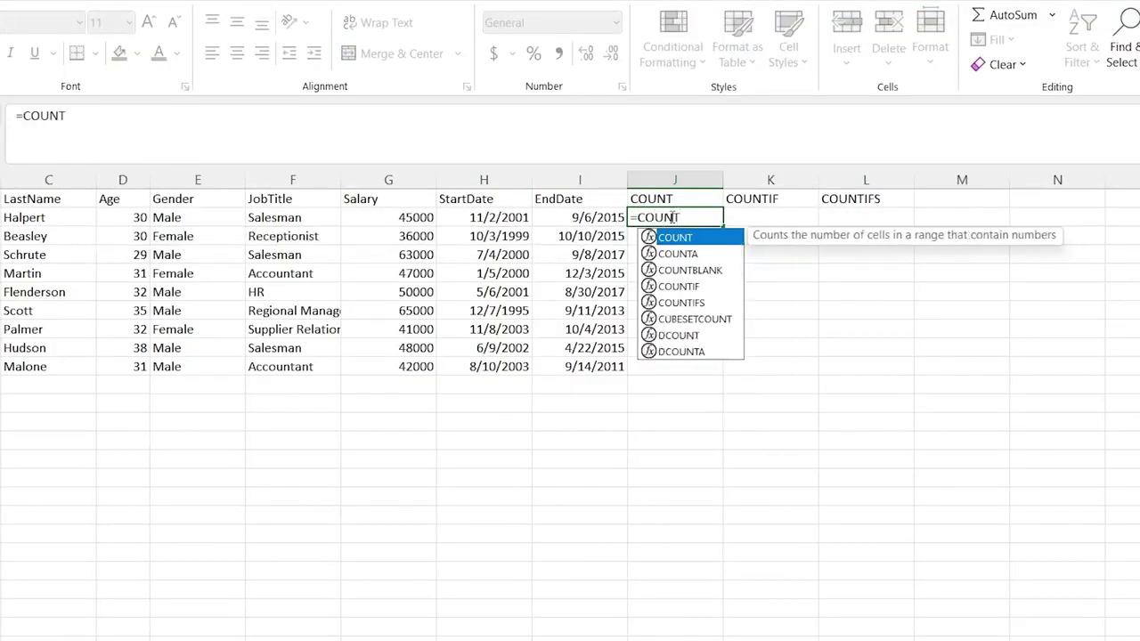
{"action": "type", "text": "("}
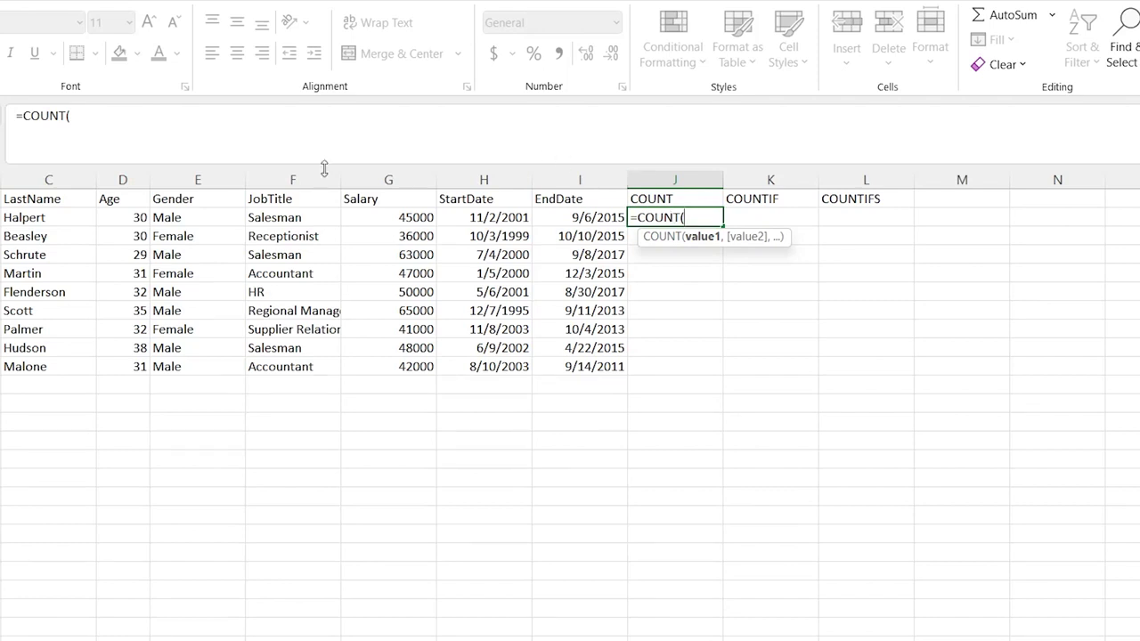
{"action": "left_click", "coordinate": [130, 218]}
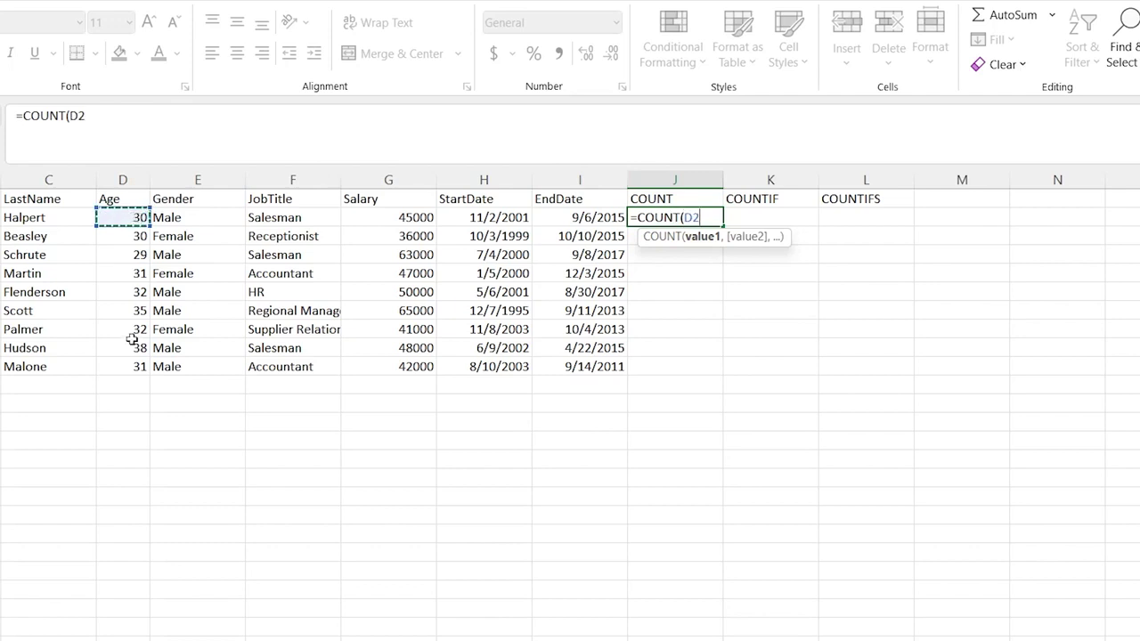
{"action": "left_click", "coordinate": [405, 218]}
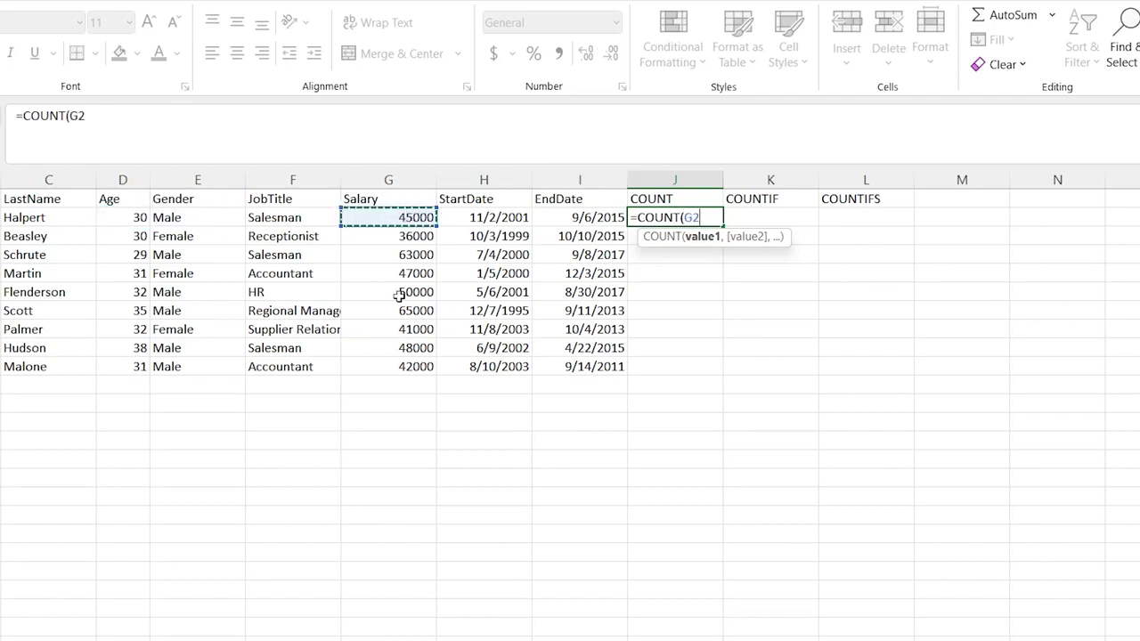
{"action": "left_click", "coordinate": [394, 368], "text": "shift"}
{"action": "type", "text": ")"}
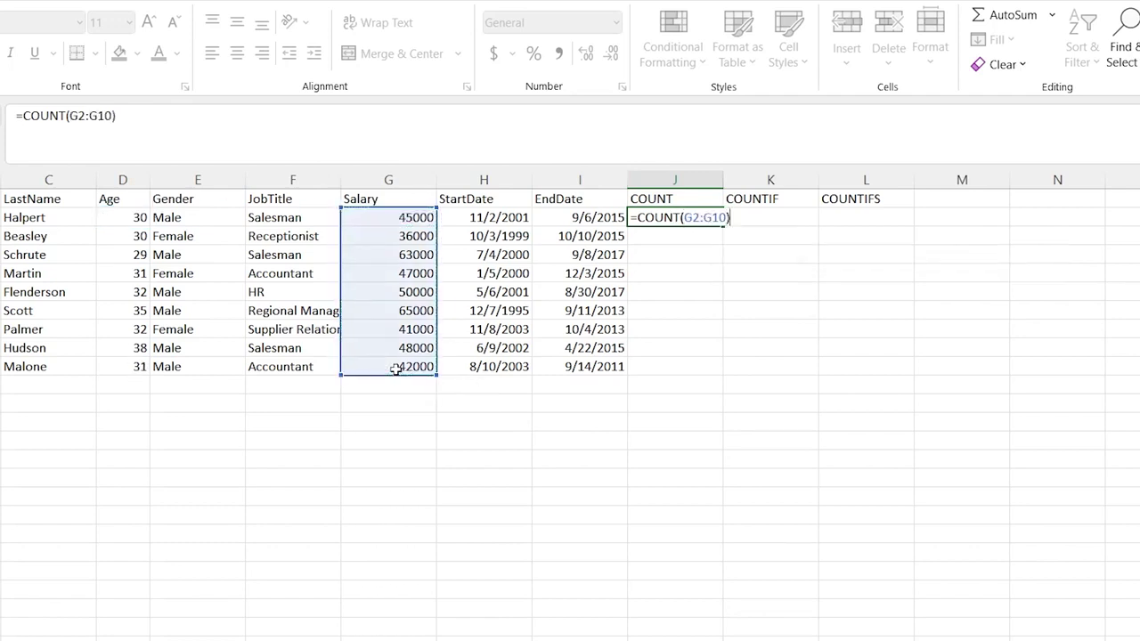
{"action": "key", "text": "Return"}
{"action": "left_click_drag", "start_coordinate": [412, 219], "coordinate": [400, 369]}
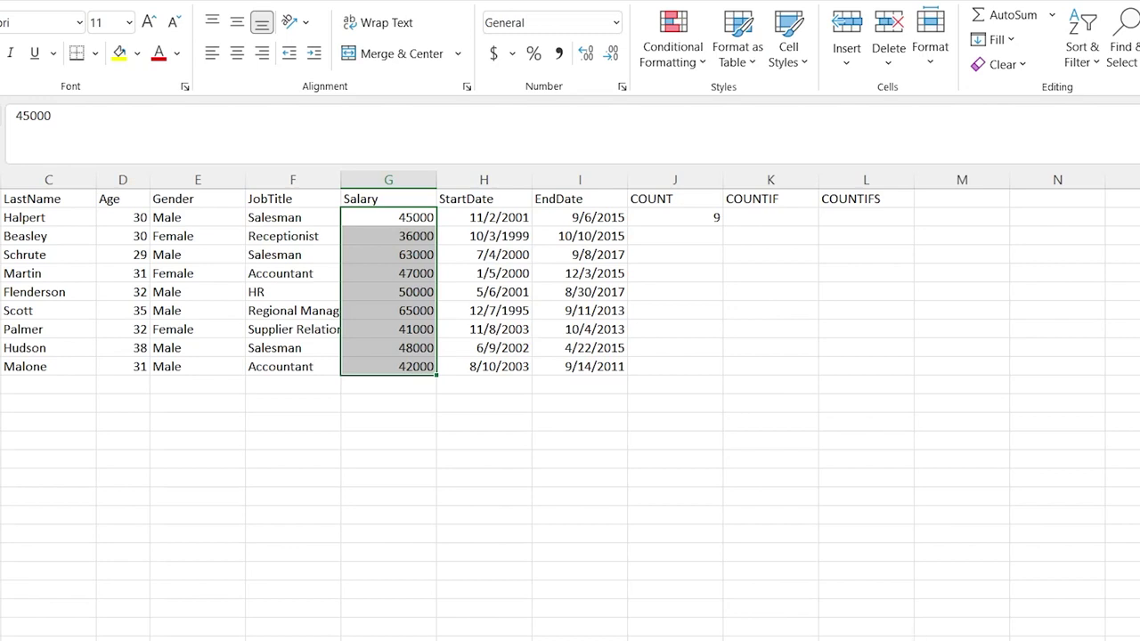
{"action": "left_click", "coordinate": [671, 215]}
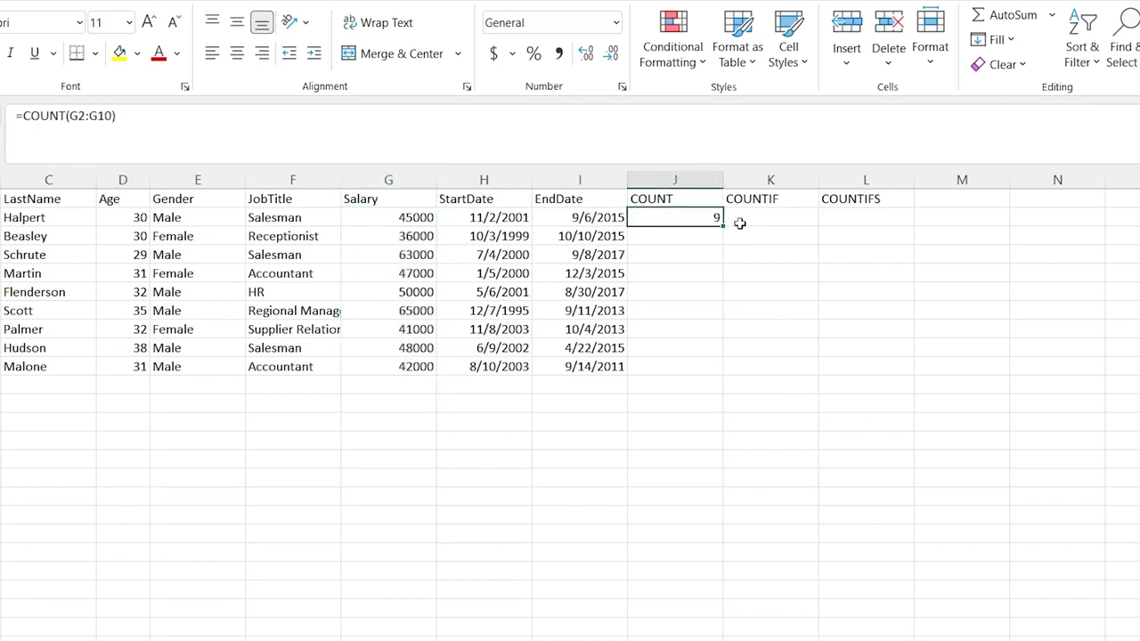
Start a COUNTIF formula in K2 of the Count-CountIF sheet.
{"action": "left_click", "coordinate": [773, 218]}
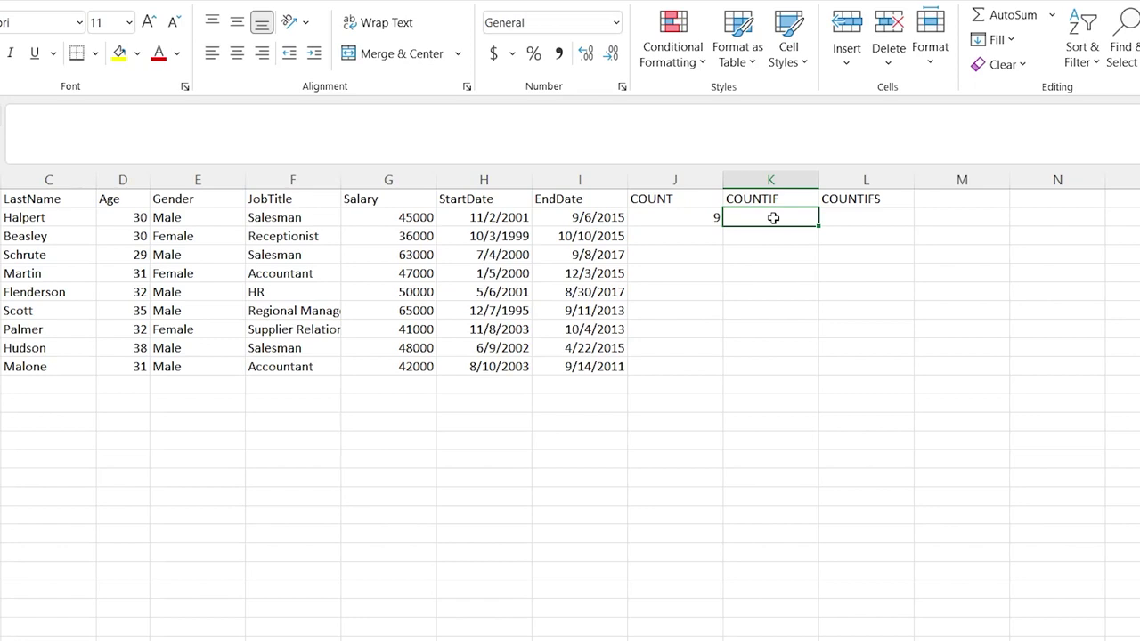
{"action": "type", "text": "="}
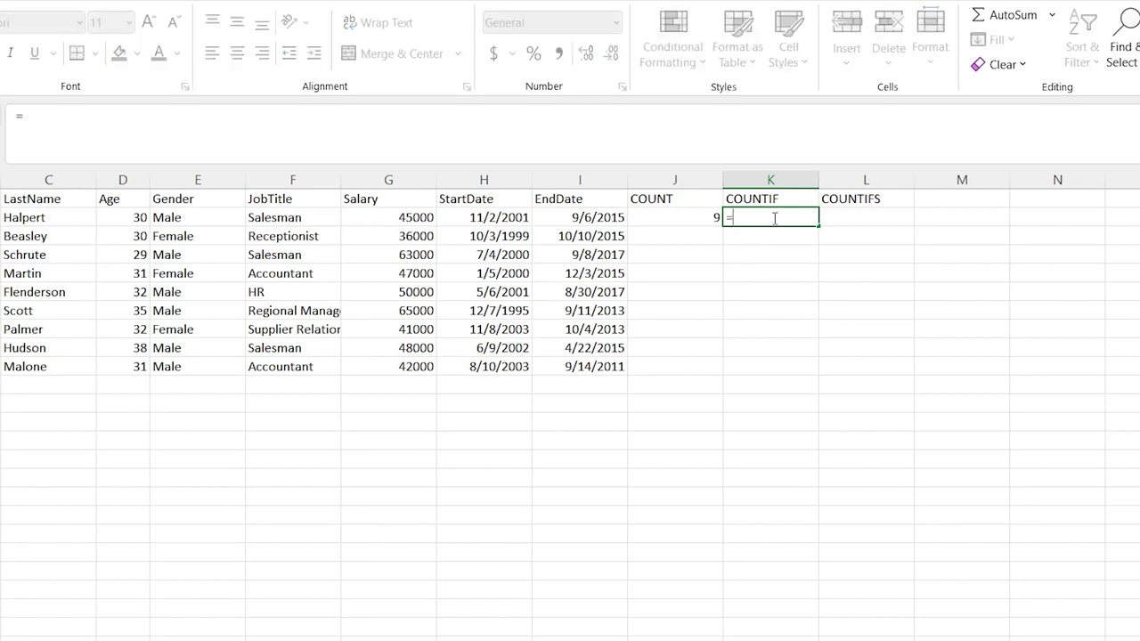
{"action": "type", "text": "SOUNTIF"}
{"action": "key", "text": "BackSpace"}
{"action": "key", "text": "BackSpace"}
{"action": "key", "text": "BackSpace"}
{"action": "key", "text": "BackSpace"}
{"action": "key", "text": "BackSpace"}
{"action": "key", "text": "BackSpace"}
{"action": "key", "text": "BackSpace"}
{"action": "type", "text": "COUN"}
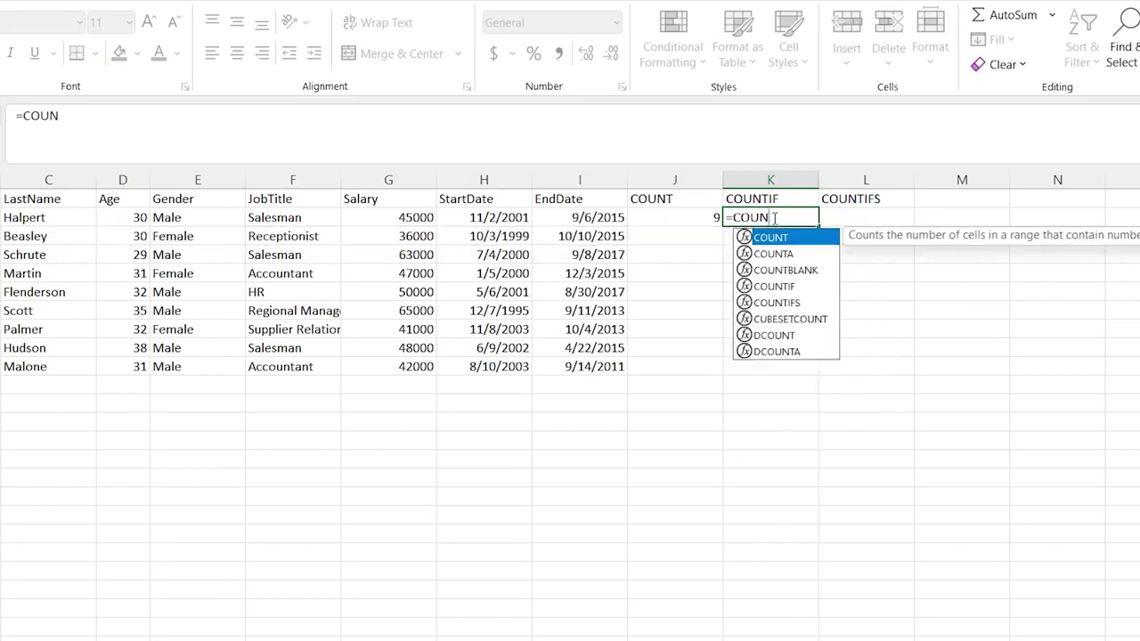
{"action": "type", "text": "TIF("}
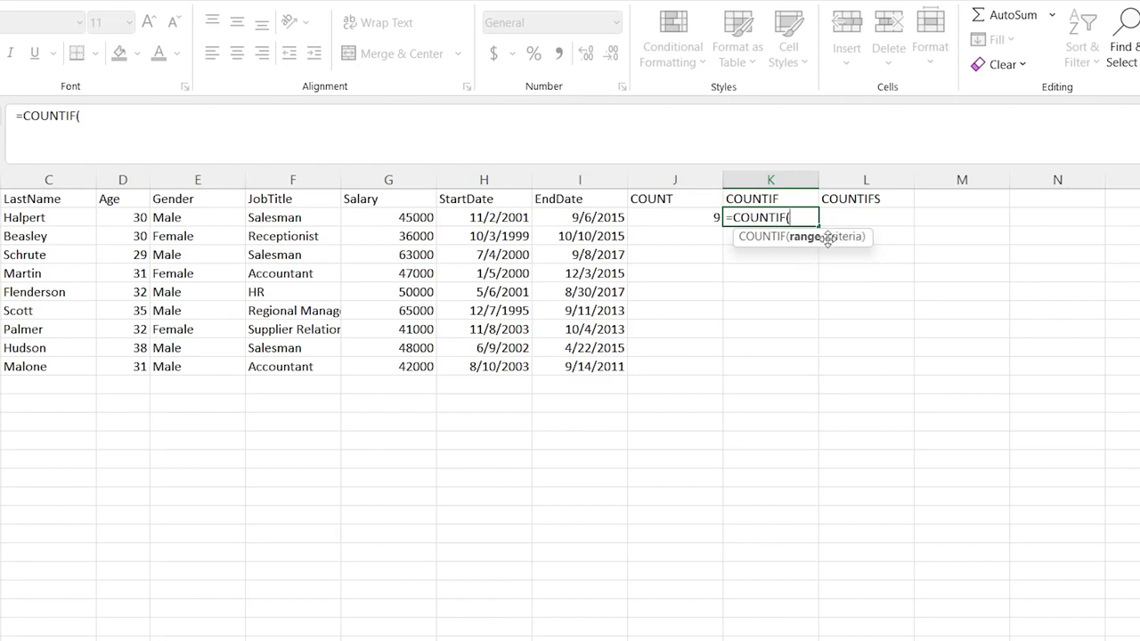
Complete the COUNTIF formula with the Salary range G2:G10 and the criterion ">45000", and review it in K2.
{"action": "left_click", "coordinate": [379, 214]}
{"action": "left_click", "coordinate": [414, 368], "text": "shift"}
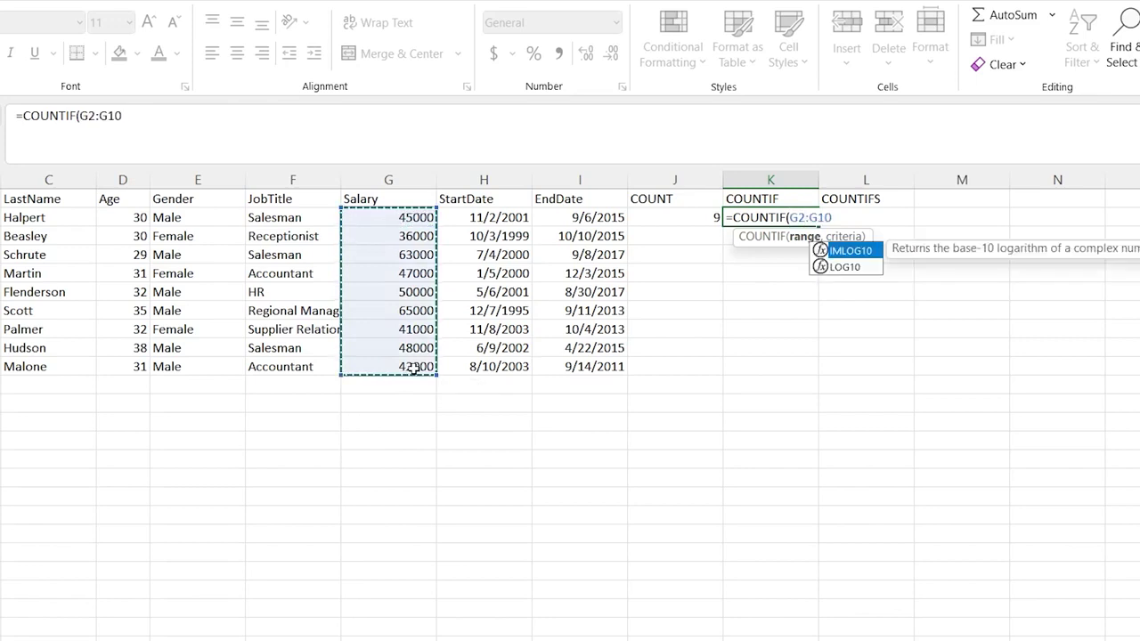
{"action": "left_click", "coordinate": [414, 367]}
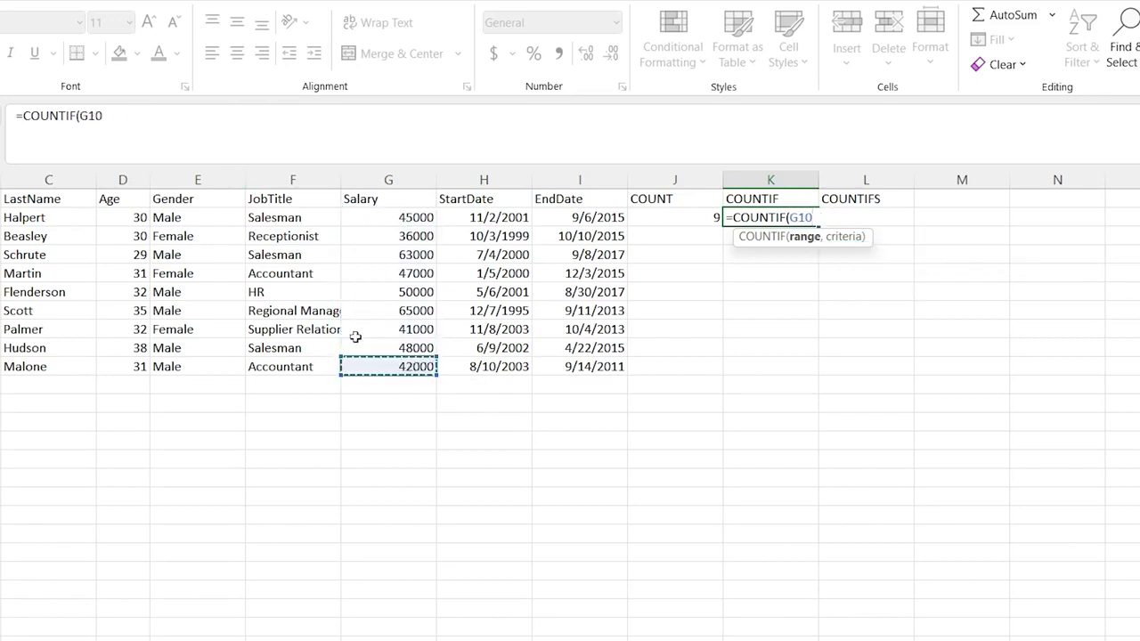
{"action": "left_click", "coordinate": [407, 217], "text": "shift"}
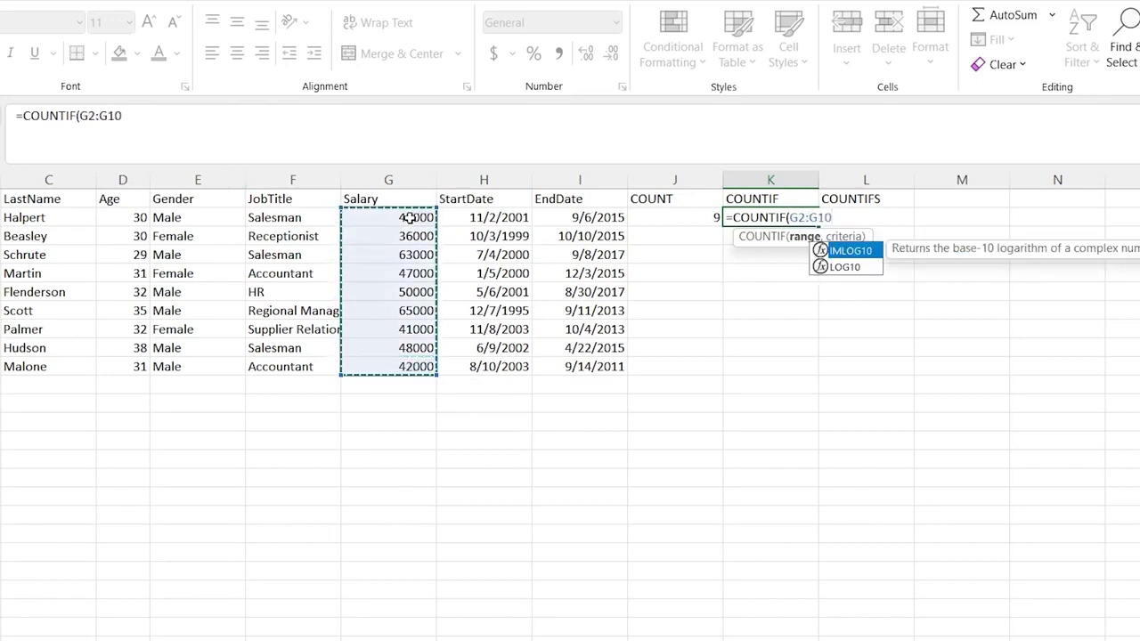
{"action": "type", "text": ","}
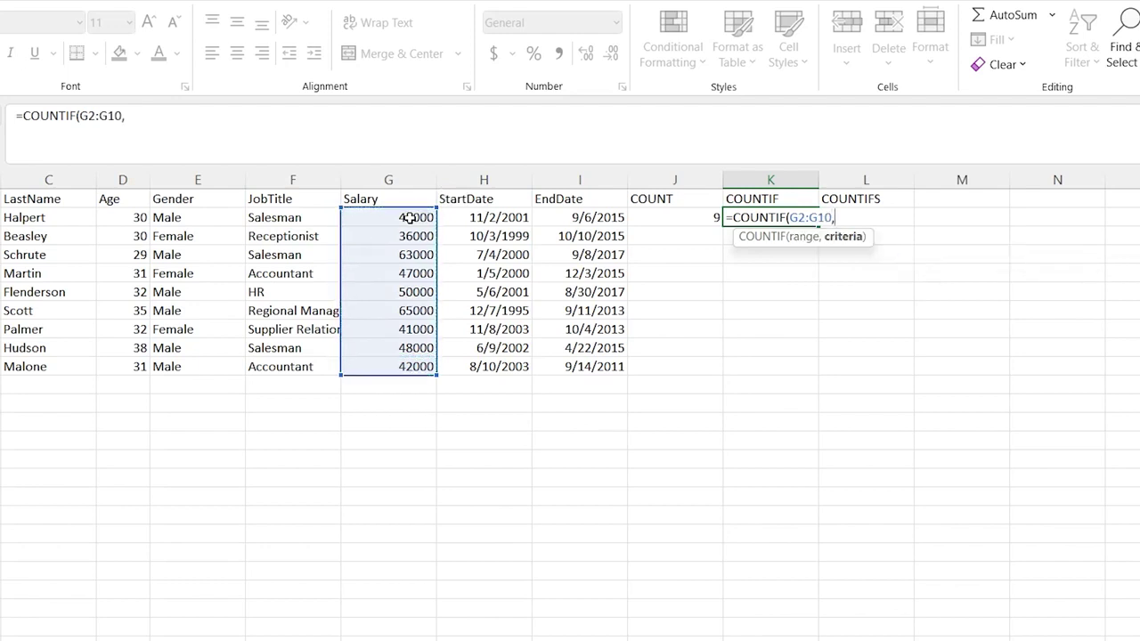
{"action": "type", "text": "\">45000\""}
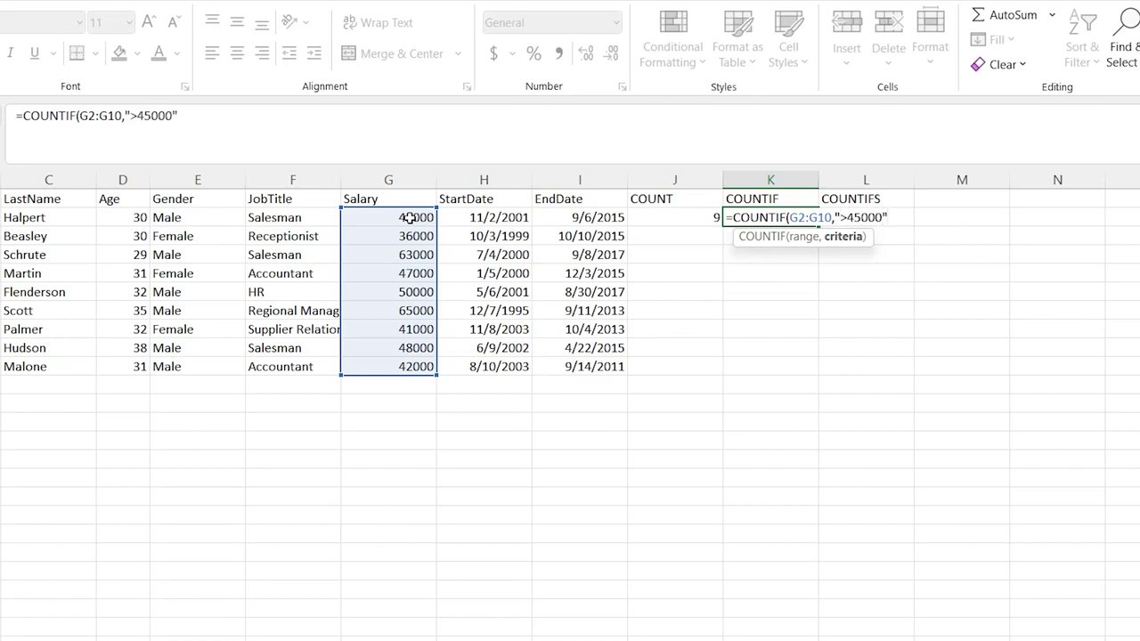
{"action": "type", "text": ")"}
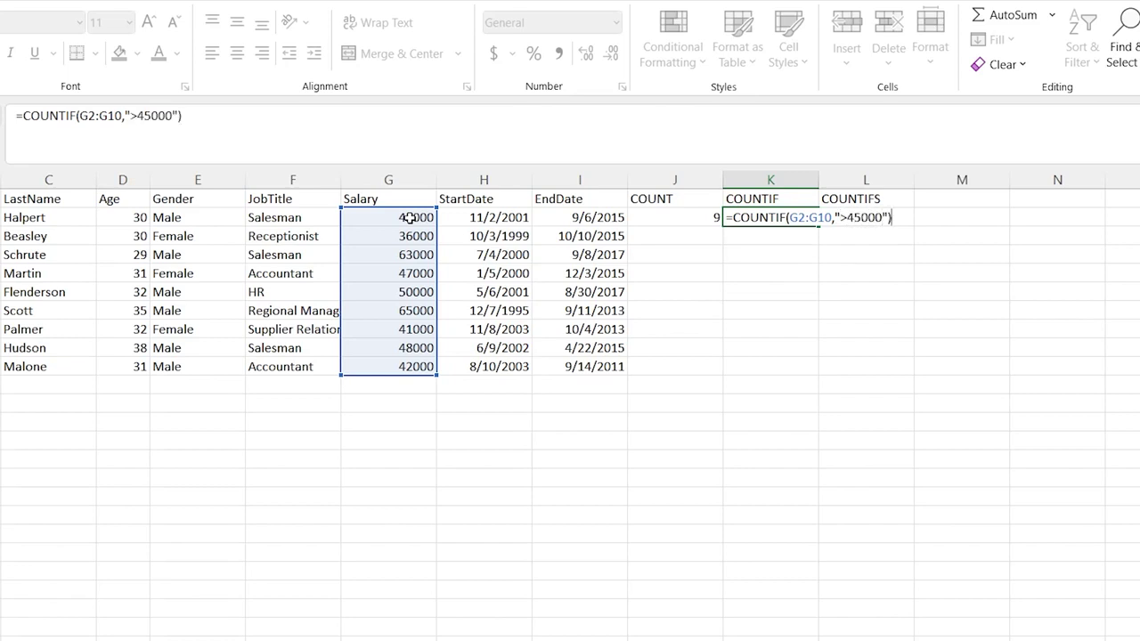
{"action": "key", "text": "Return"}
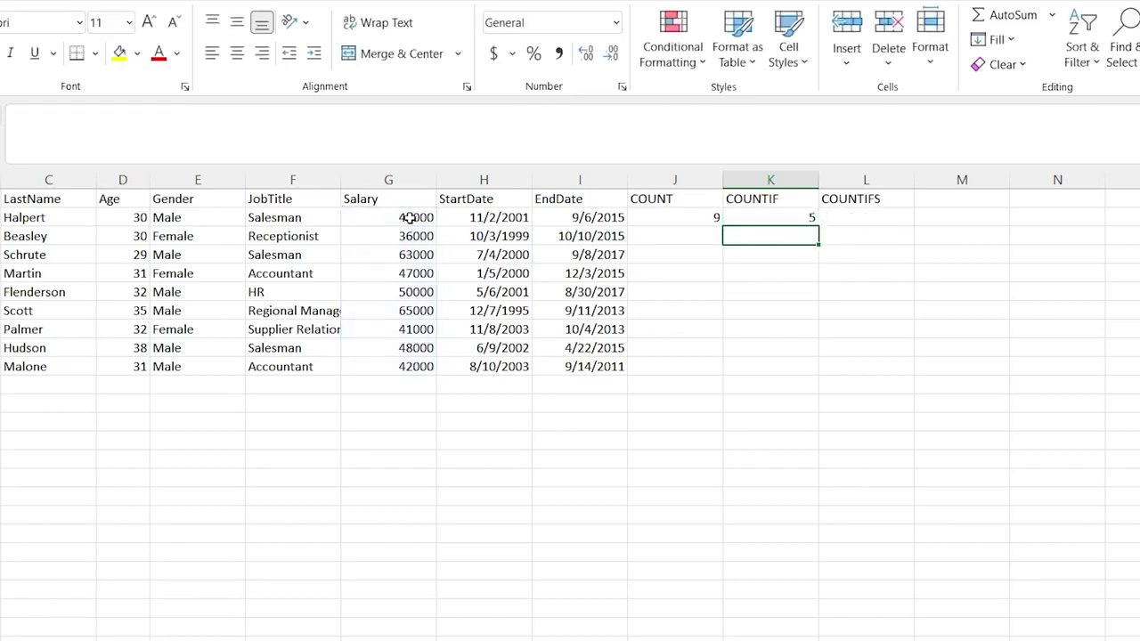
{"action": "left_click", "coordinate": [795, 217]}
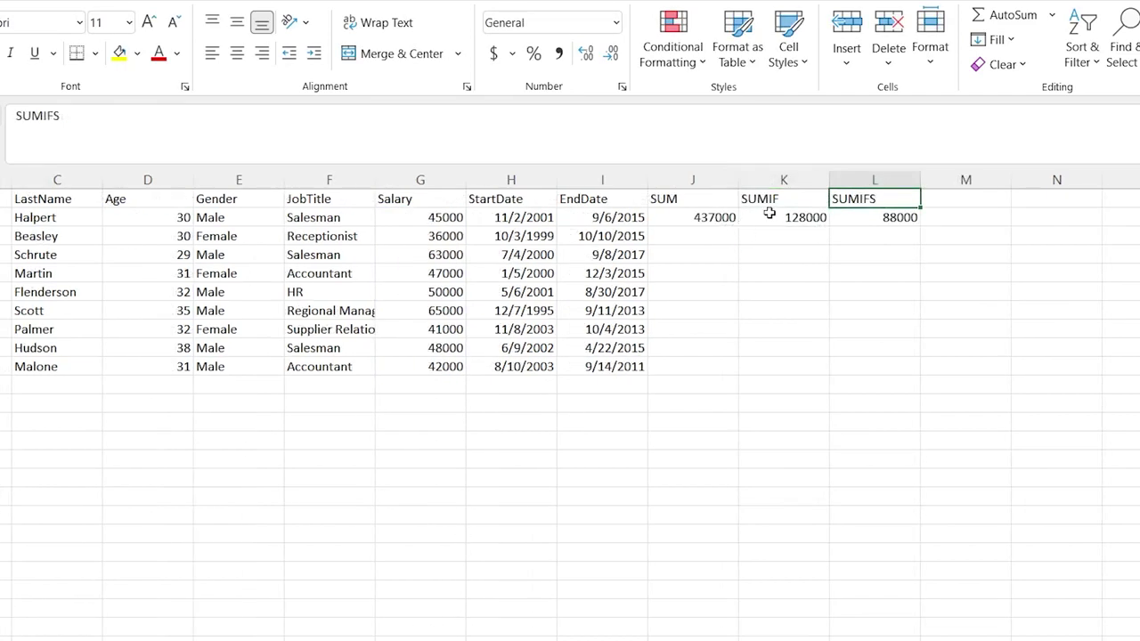
{"action": "left_click", "coordinate": [773, 215]}
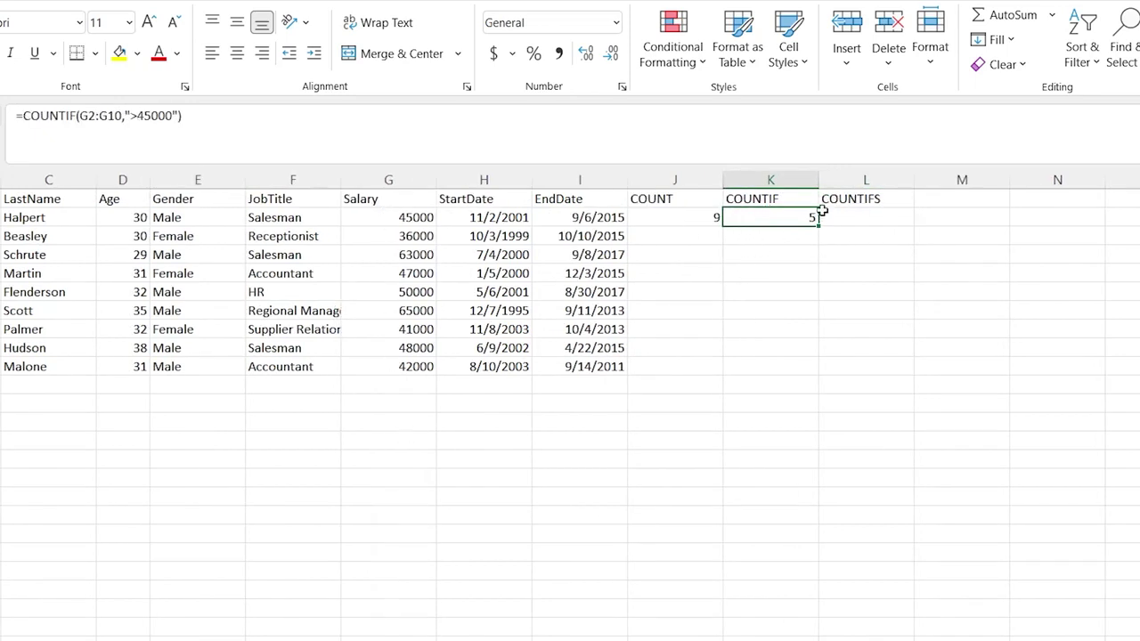
Start a COUNTIFS formula in L2 with the EmployeeID range A2:A10 and the criterion ">1005" as the first condition.
{"action": "left_click", "coordinate": [848, 218]}
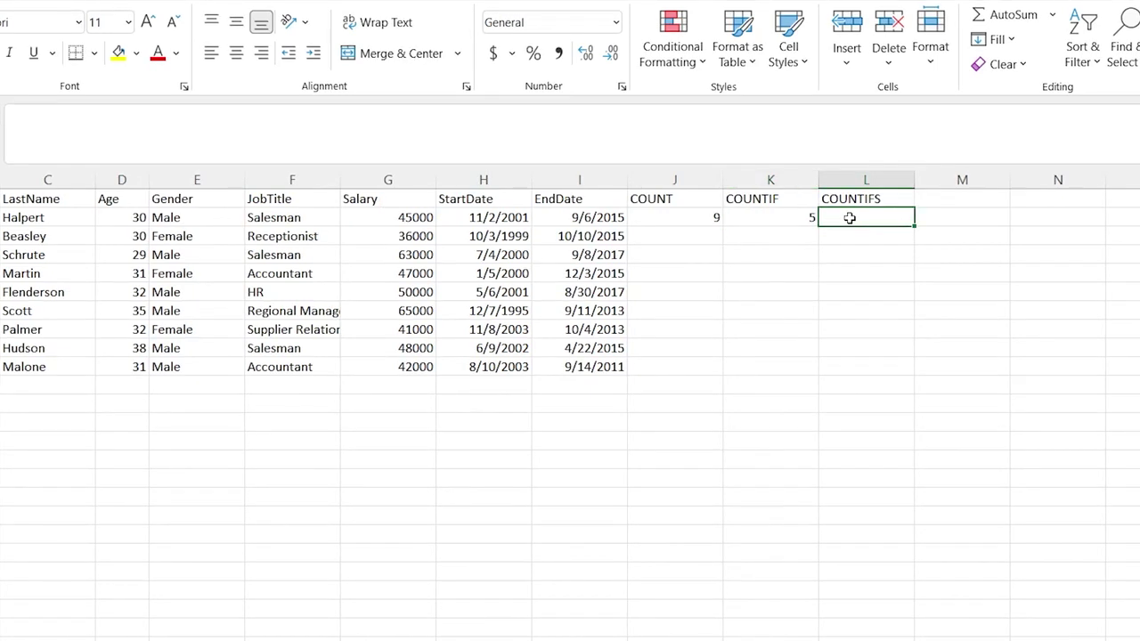
{"action": "type", "text": "=COUNTIFS"}
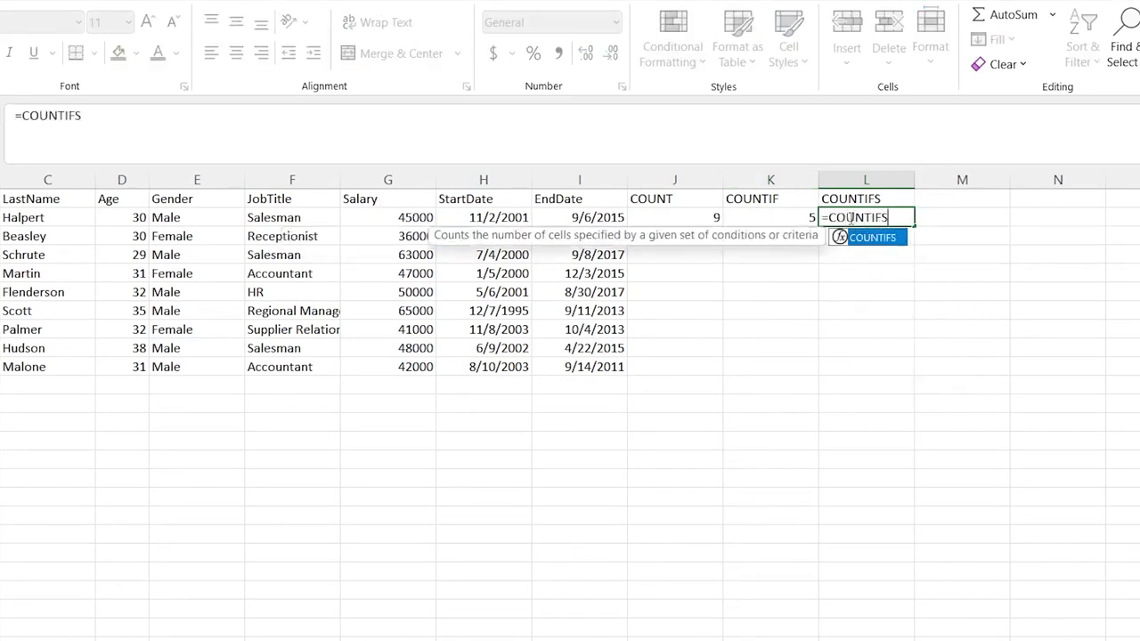
{"action": "type", "text": "("}
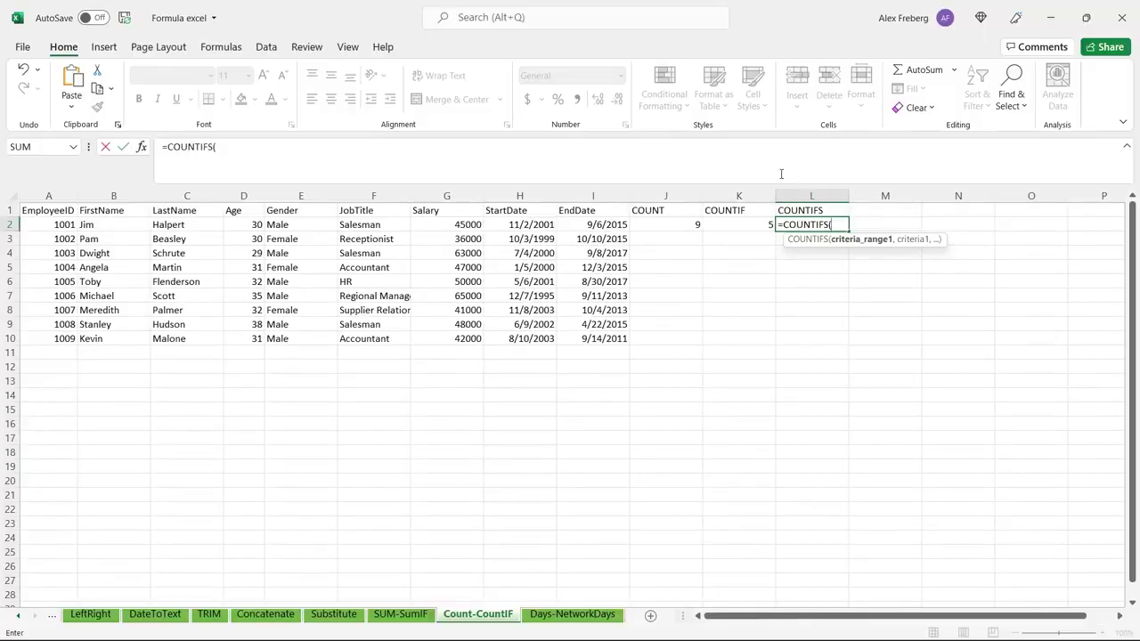
{"action": "left_click", "coordinate": [472, 223]}
{"action": "left_click_drag", "start_coordinate": [50, 226], "coordinate": [64, 340]}
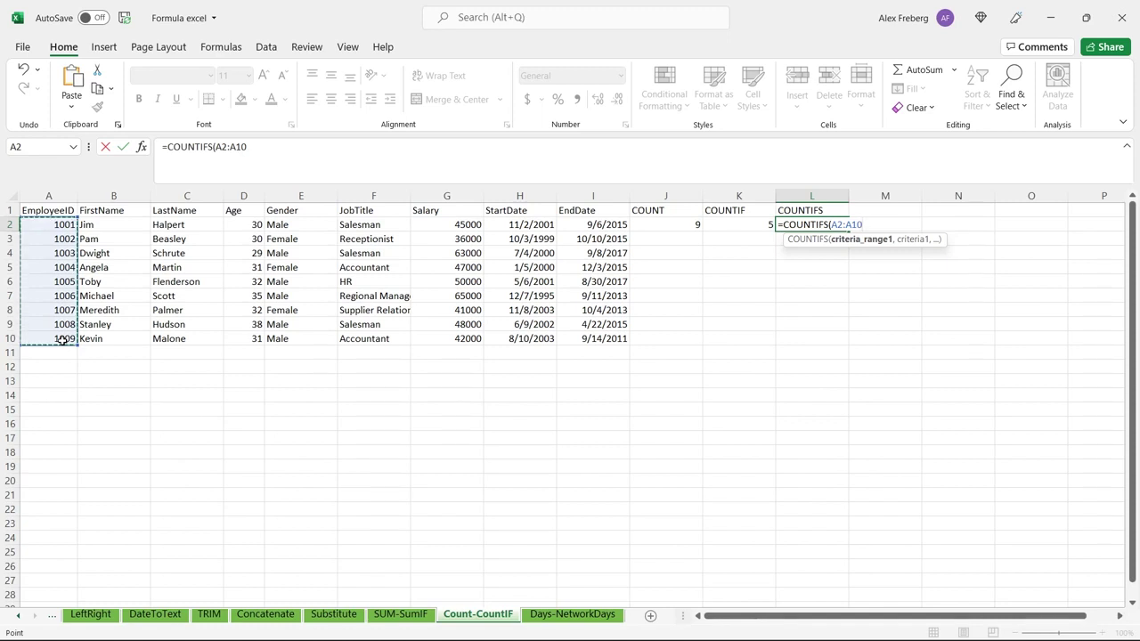
{"action": "type", "text": ","}
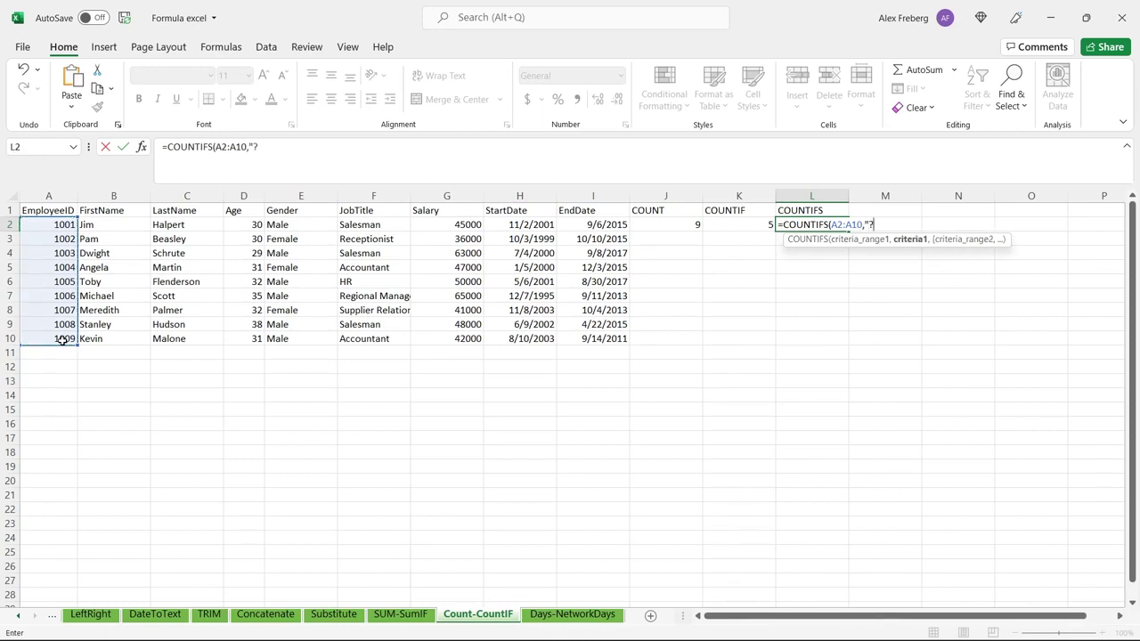
{"action": "type", "text": "\">1005\","}
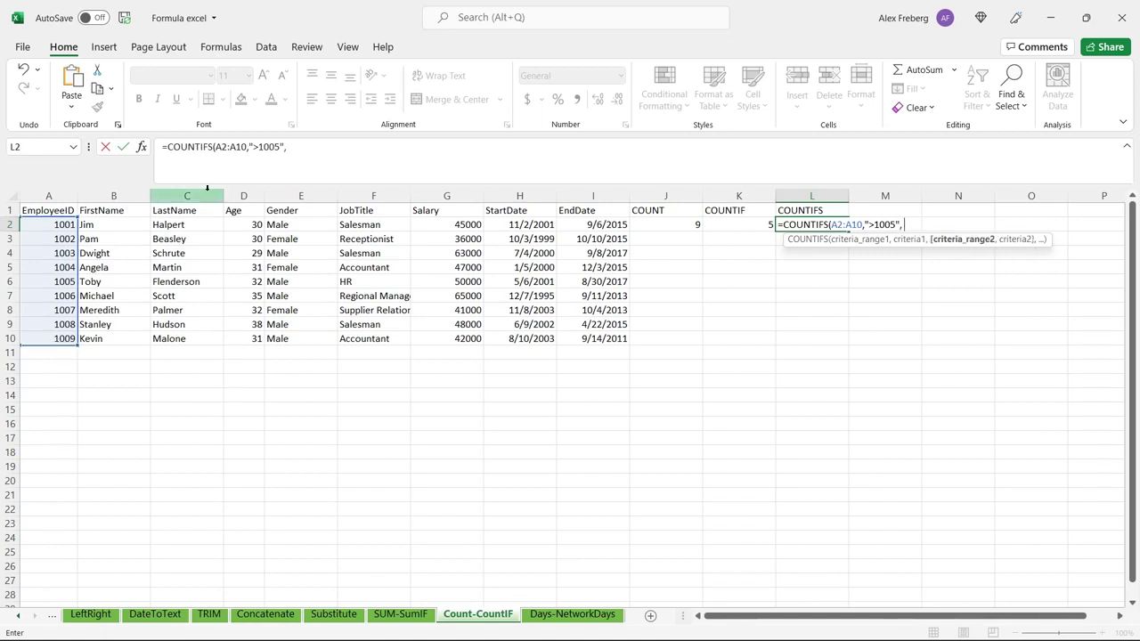
Add the Gender range E2:E10 with the criterion "Male" as the second COUNTIFS condition and complete the formula.
{"action": "left_click", "coordinate": [283, 223]}
{"action": "left_click", "coordinate": [307, 337], "text": "shift"}
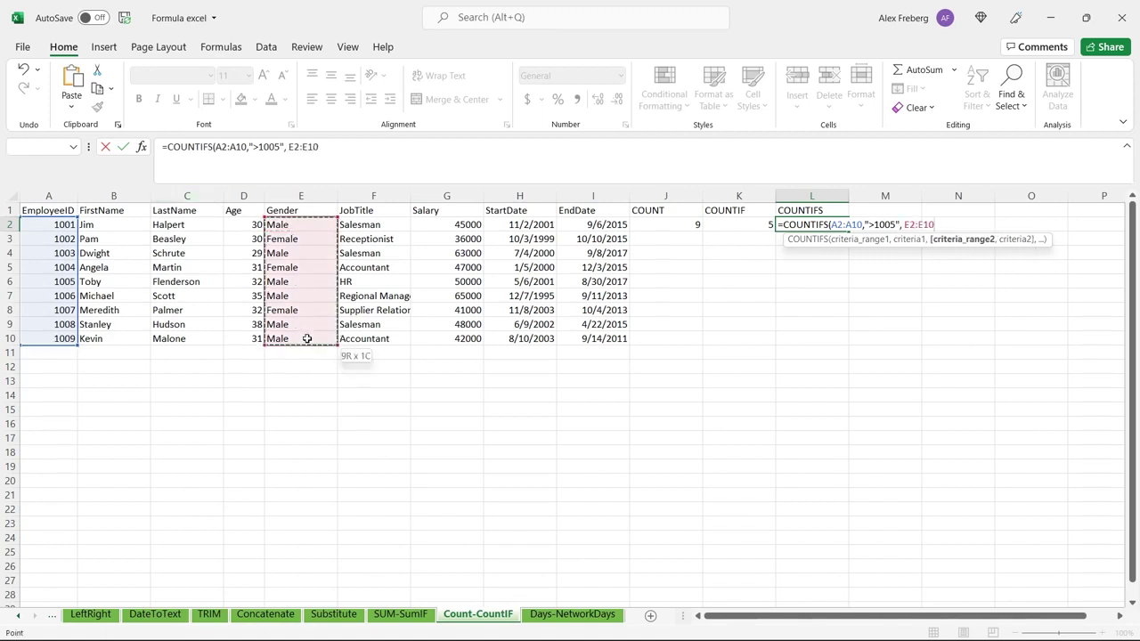
{"action": "type", "text": ",\"M"}
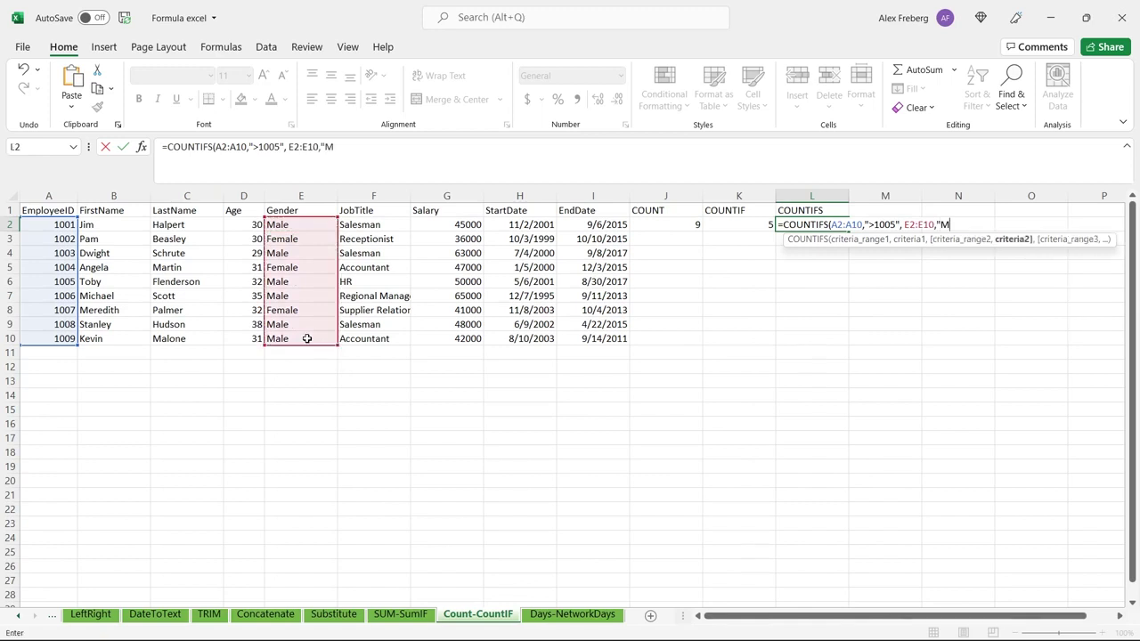
{"action": "type", "text": "ale\")"}
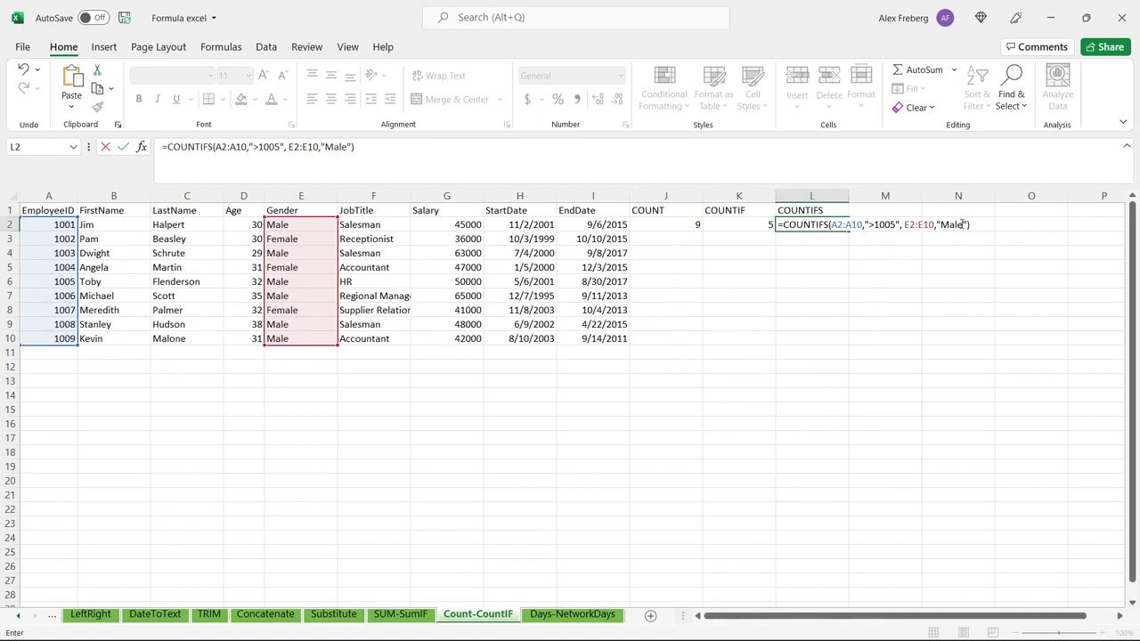
{"action": "key", "text": "Return"}
Review the COUNTIFS formula and check its result against the employees with IDs above 1005.
{"action": "left_click", "coordinate": [810, 223]}
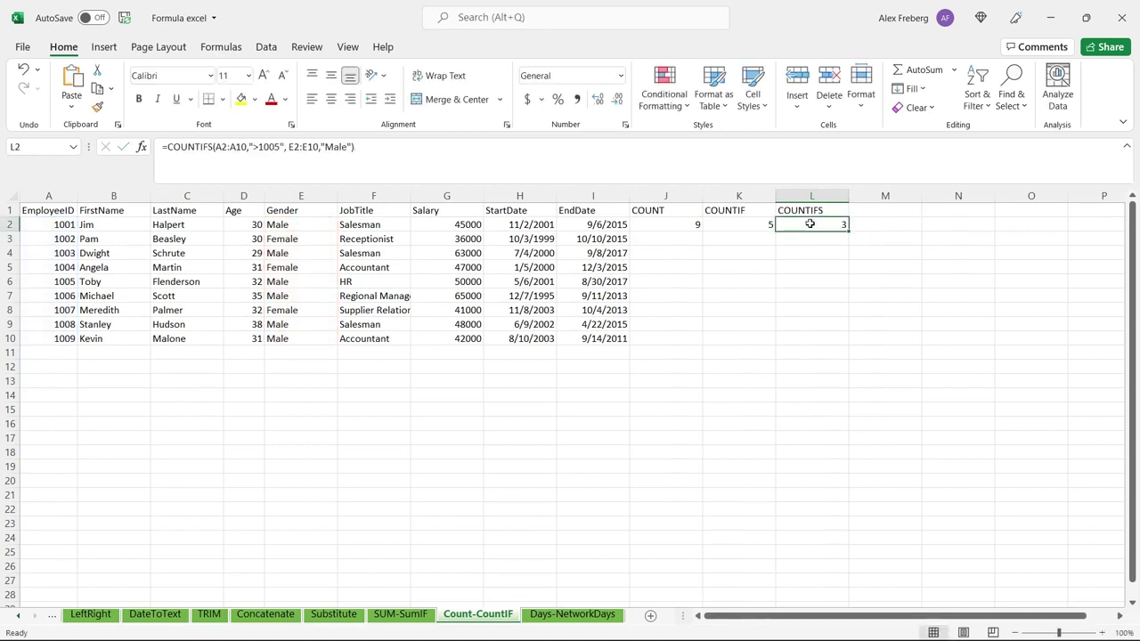
{"action": "left_click_drag", "start_coordinate": [62, 297], "coordinate": [158, 338]}
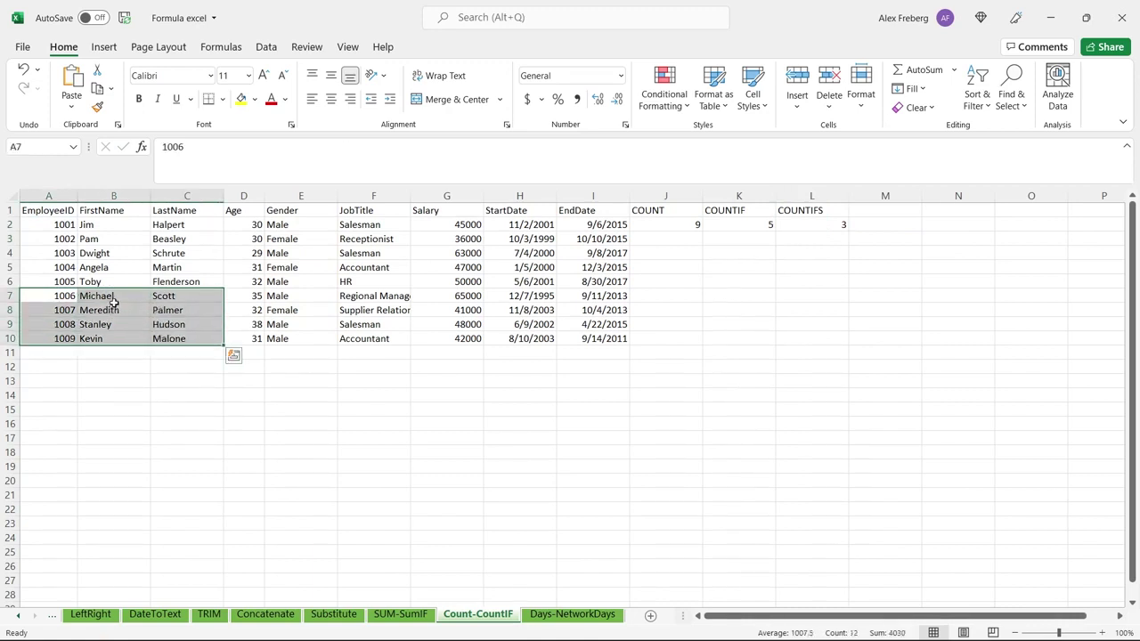
{"action": "left_click", "coordinate": [789, 239]}
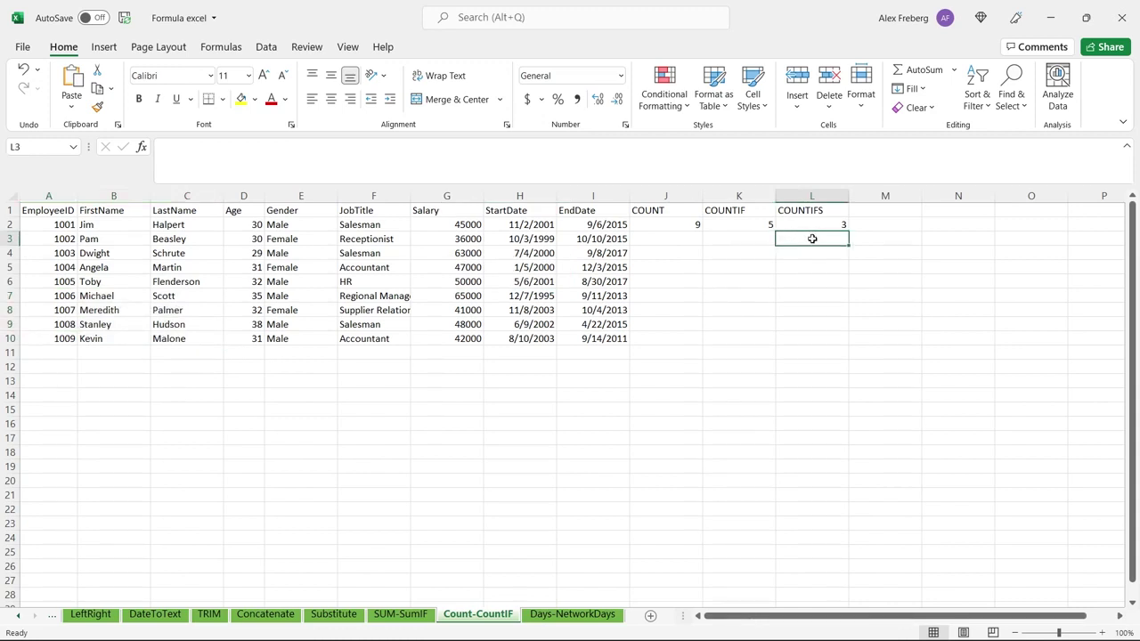
On the Days-NetworkDays sheet, widen the StartDate and EndDate columns and check the number format of their date cells.
{"action": "left_click", "coordinate": [580, 615]}
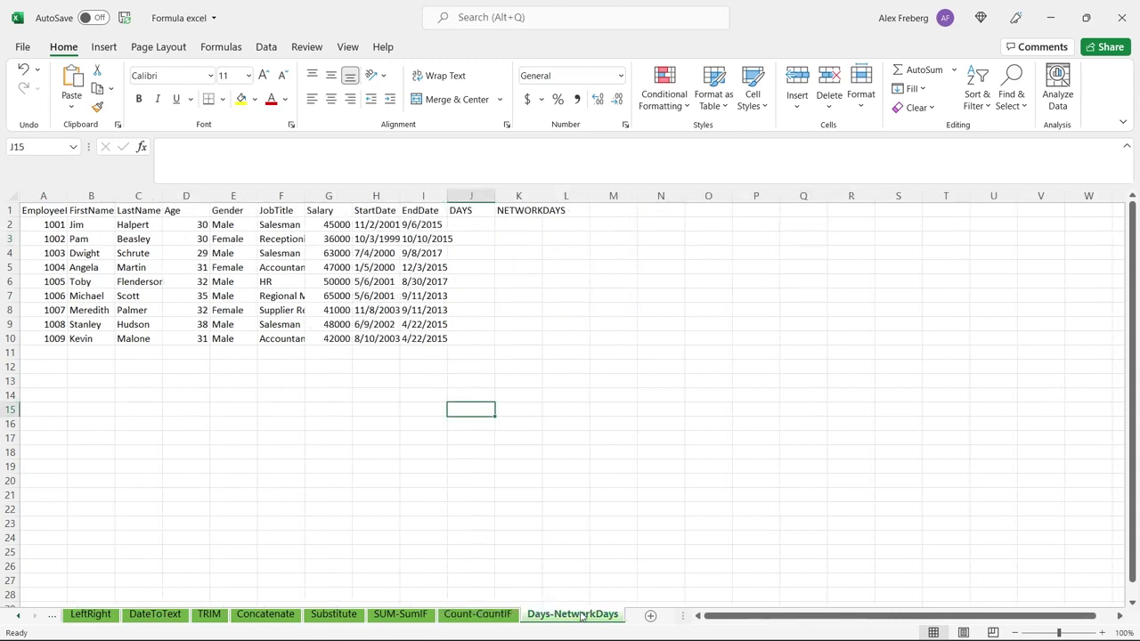
{"action": "left_click_drag", "start_coordinate": [444, 195], "coordinate": [470, 194]}
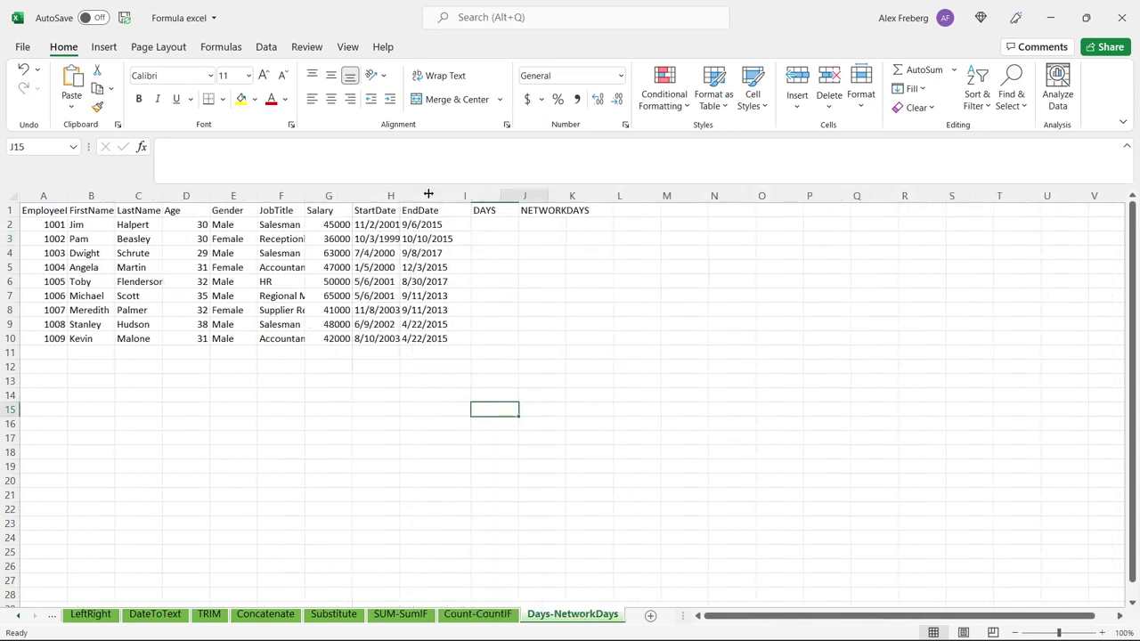
{"action": "left_click", "coordinate": [404, 229]}
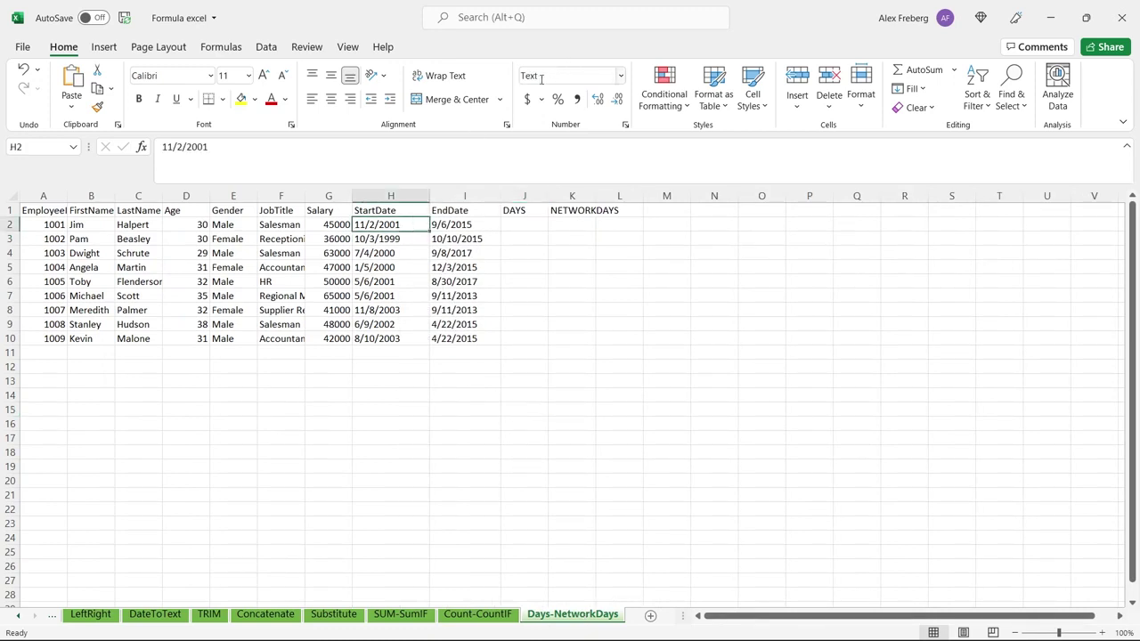
{"action": "left_click", "coordinate": [524, 223]}
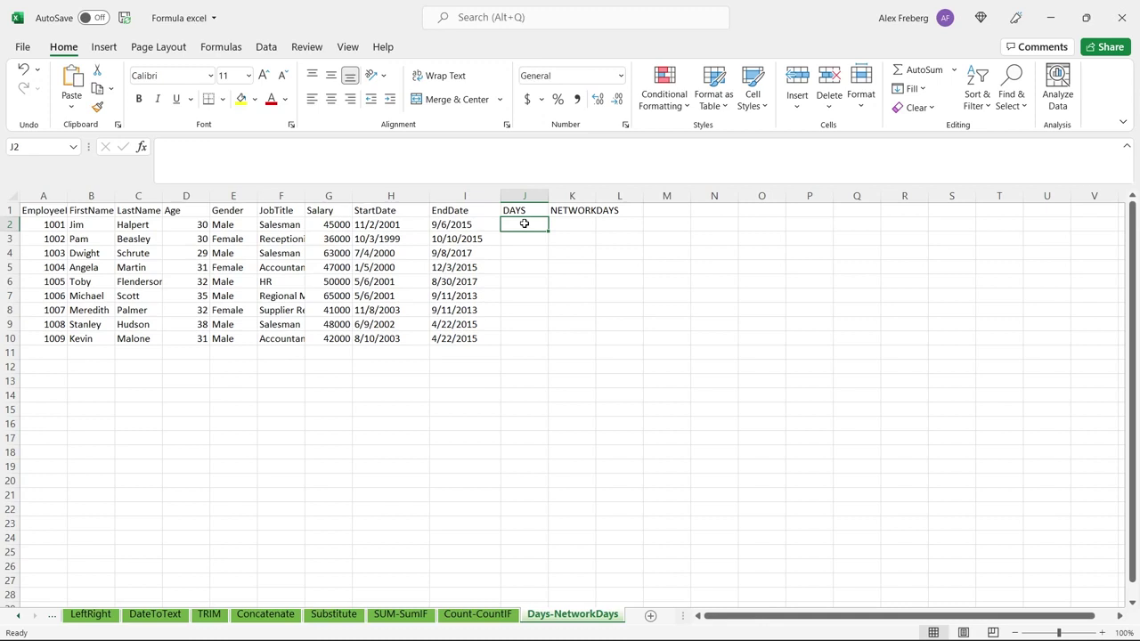
{"action": "left_click", "coordinate": [461, 236]}
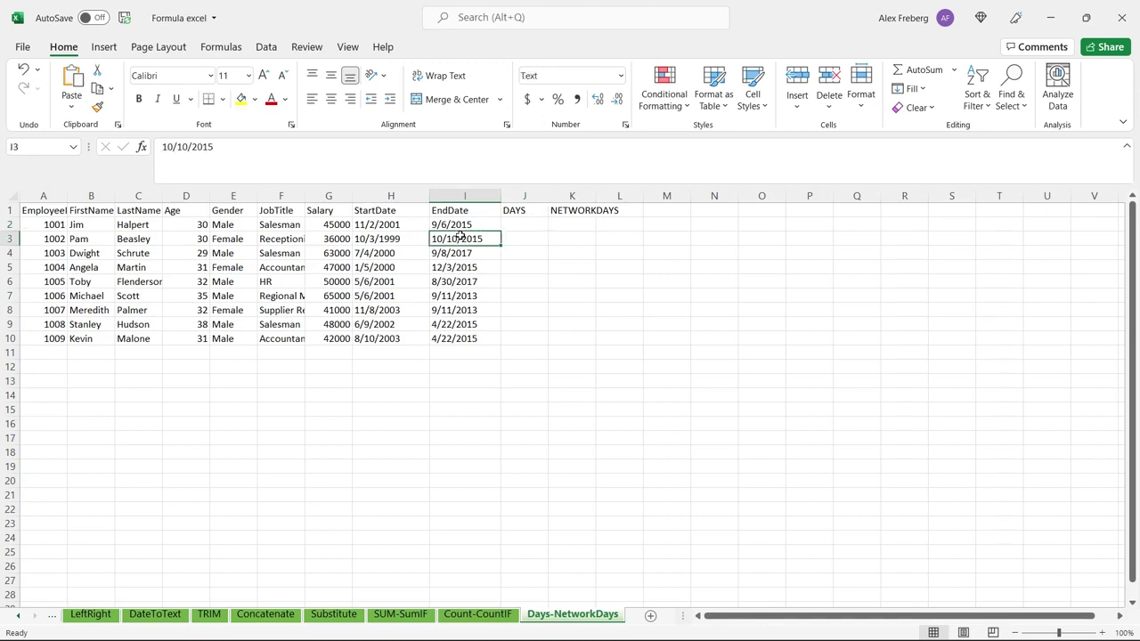
In J2, calculate the days between the first employee's end and start dates with =DAYS(I2,H2).
{"action": "left_click", "coordinate": [522, 225]}
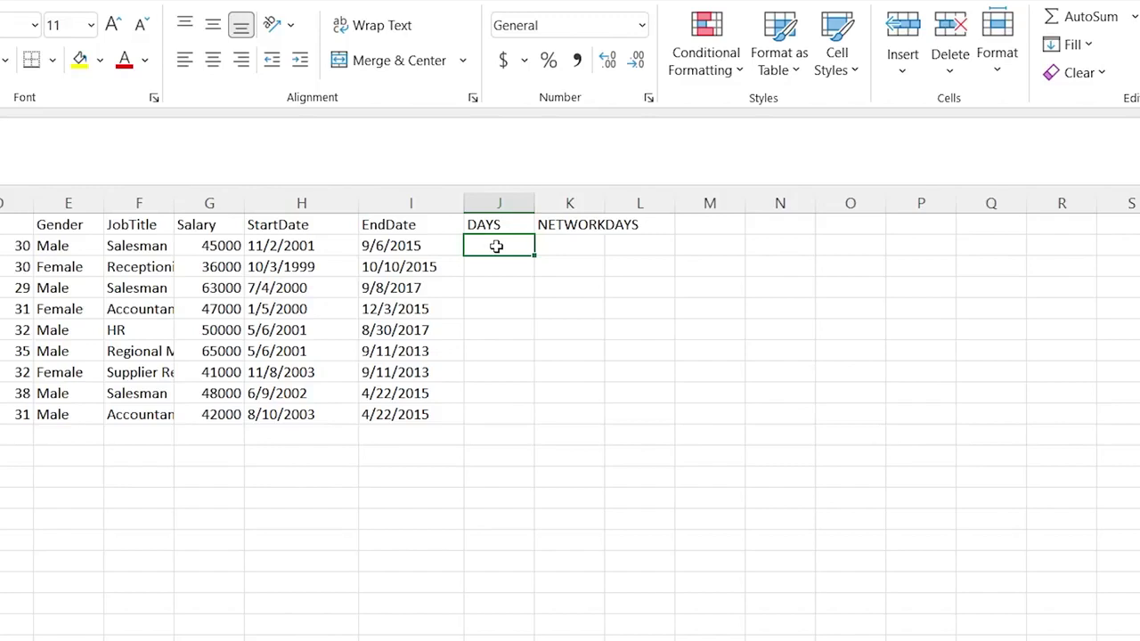
{"action": "type", "text": "="}
{"action": "left_click", "coordinate": [285, 247]}
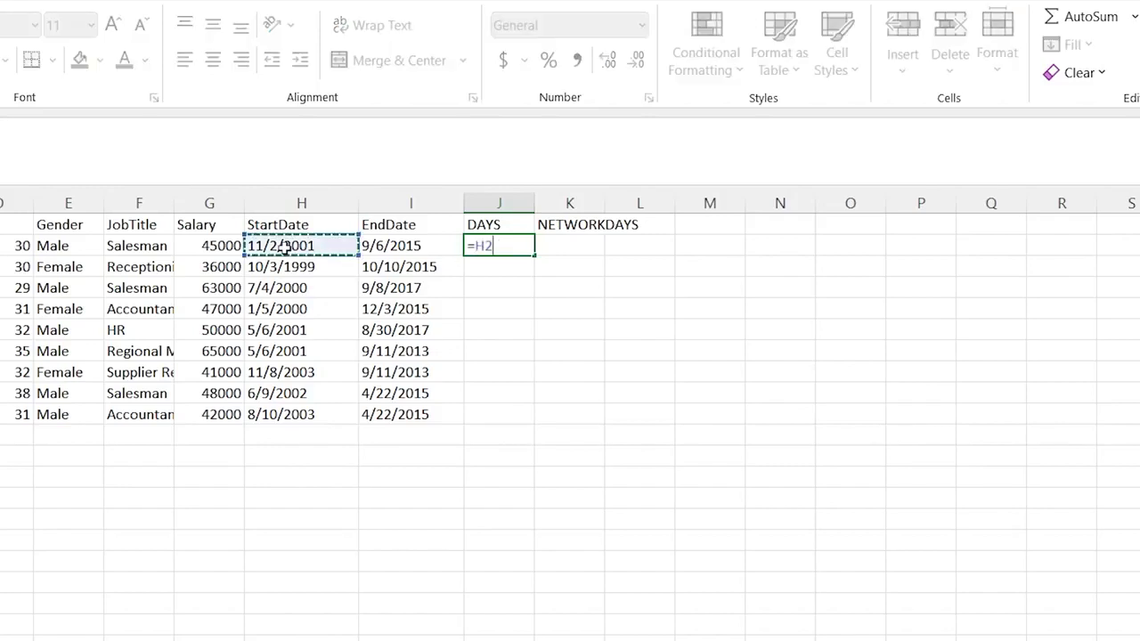
{"action": "left_click", "coordinate": [389, 246]}
{"action": "key", "text": "BackSpace"}
{"action": "key", "text": "BackSpace"}
{"action": "type", "text": "DAYS("}
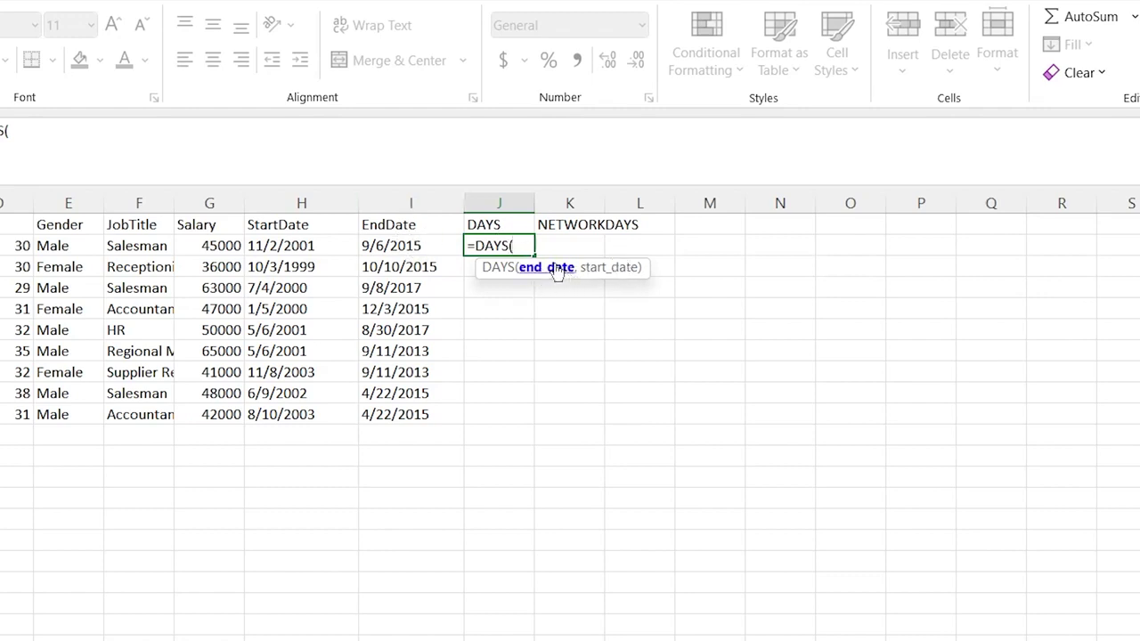
{"action": "left_click", "coordinate": [399, 246]}
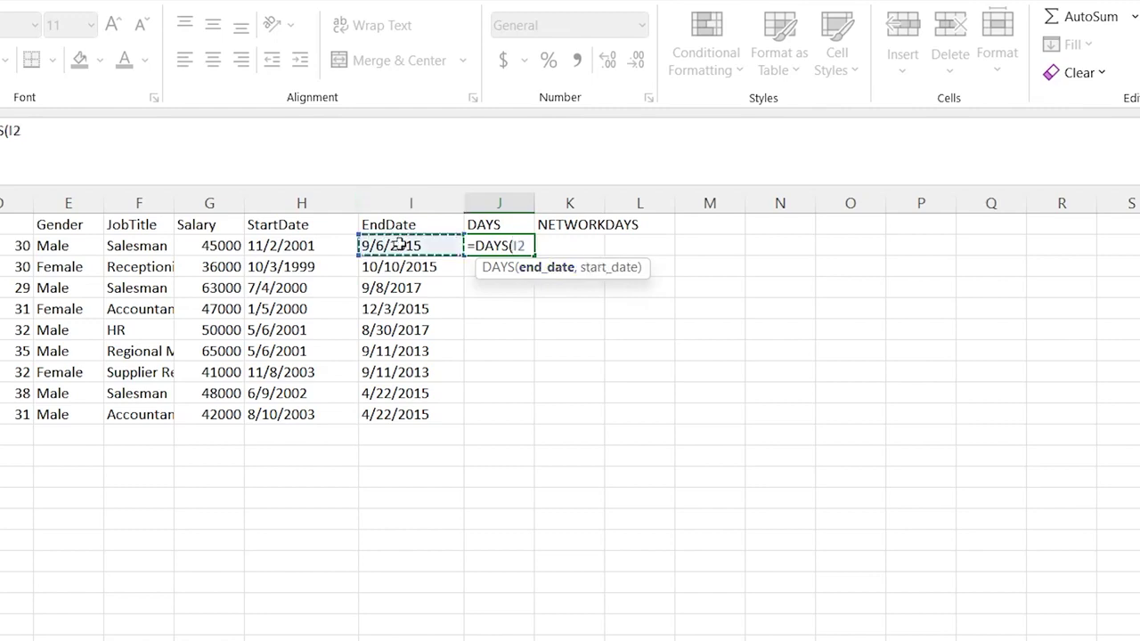
{"action": "type", "text": ","}
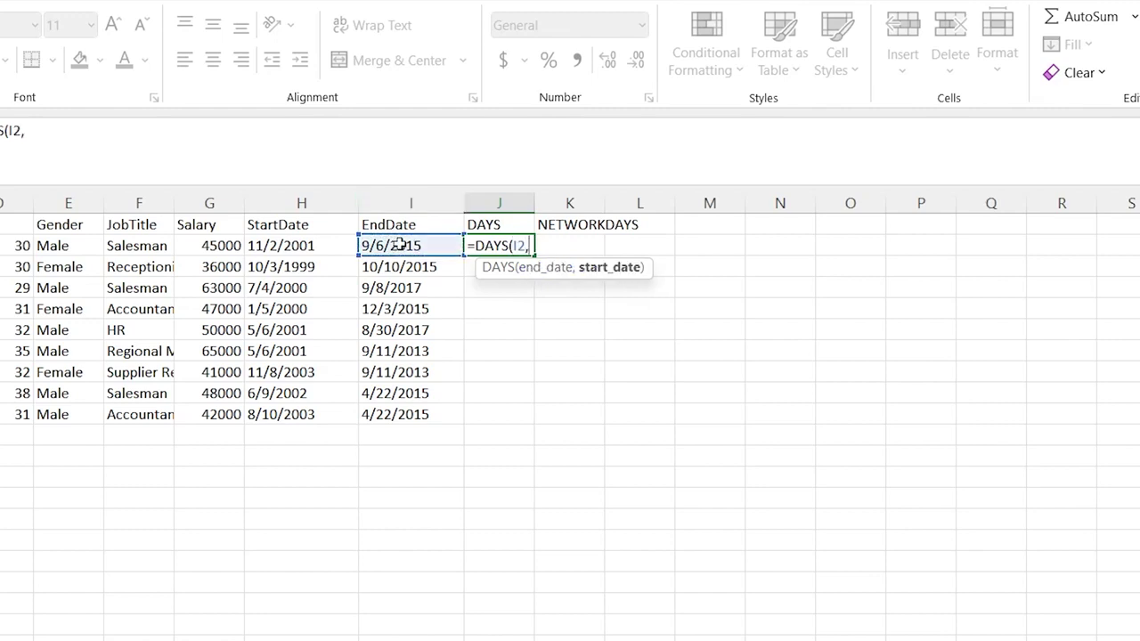
{"action": "left_click", "coordinate": [316, 246]}
{"action": "type", "text": ")"}
{"action": "key", "text": "Return"}
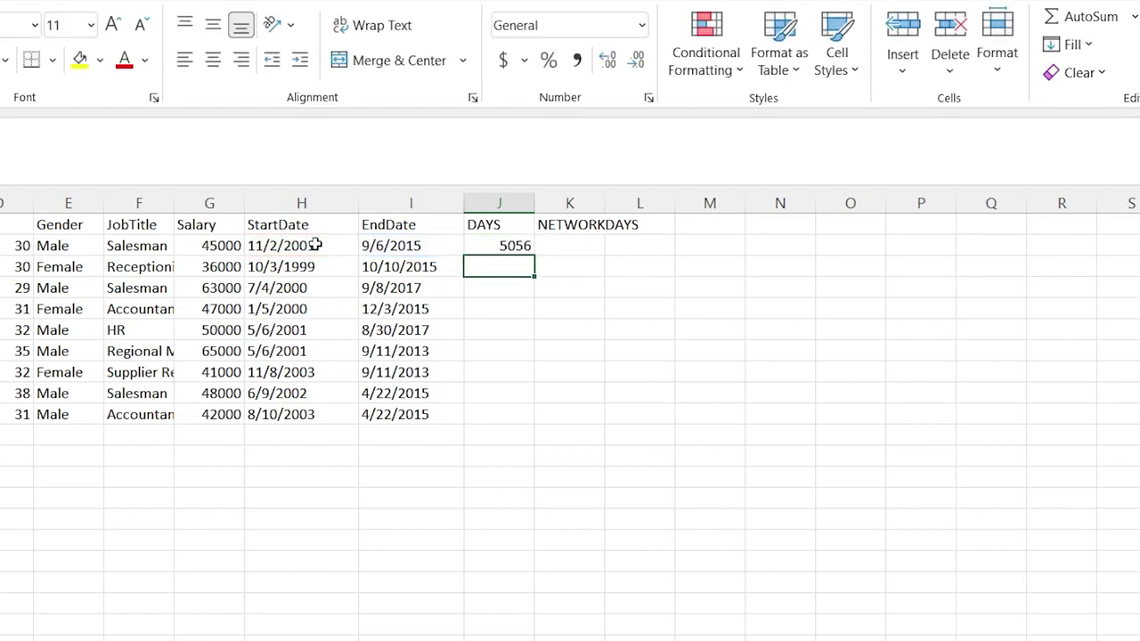
Fill the DAYS formula down through J10 and check row 2's start date, end date and result.
{"action": "left_click", "coordinate": [513, 246]}
{"action": "left_click_drag", "start_coordinate": [534, 253], "coordinate": [529, 420]}
{"action": "left_click", "coordinate": [586, 270]}
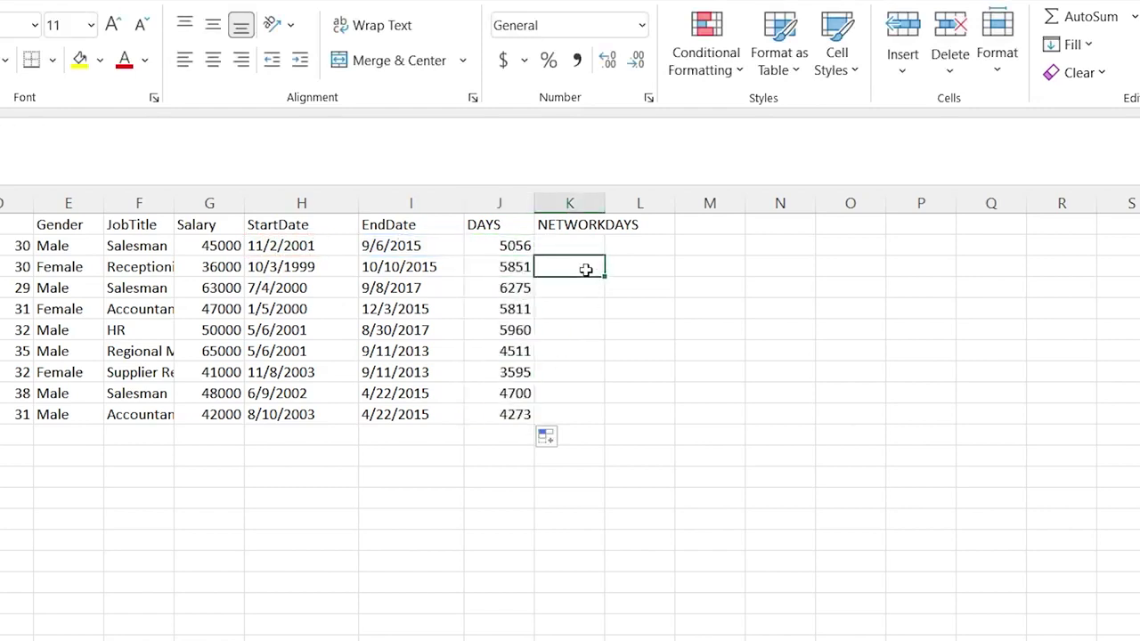
{"action": "left_click", "coordinate": [321, 242]}
{"action": "left_click", "coordinate": [396, 251]}
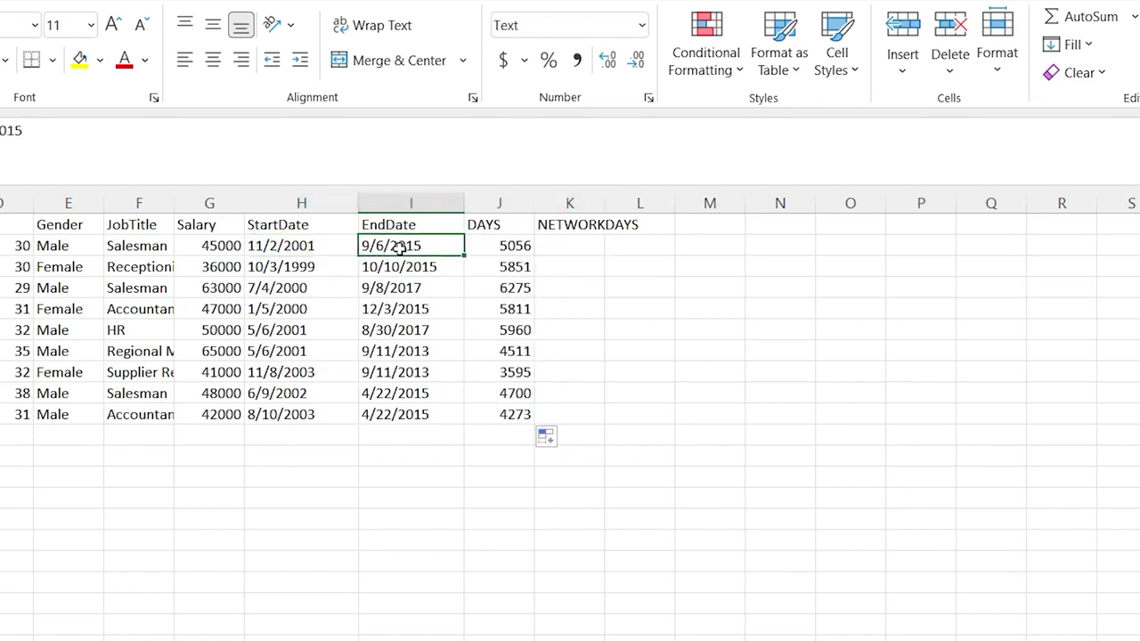
{"action": "left_click", "coordinate": [506, 242]}
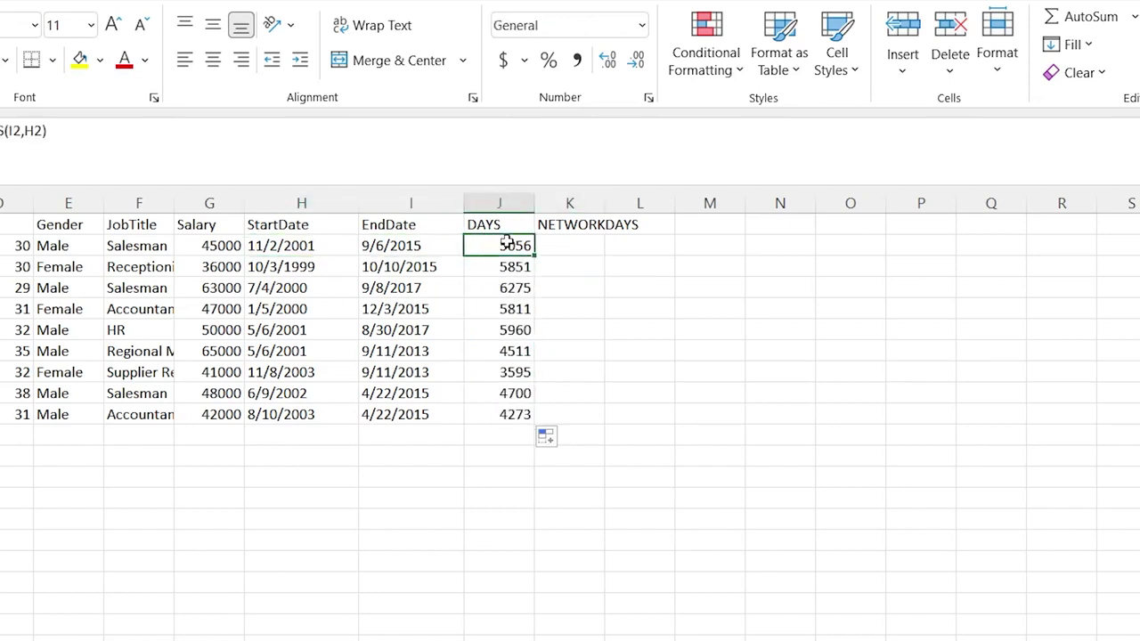
In K2, calculate the working days between the first employee's start and end dates with =NETWORKDAYS(H2,I2).
{"action": "double_click", "coordinate": [564, 245]}
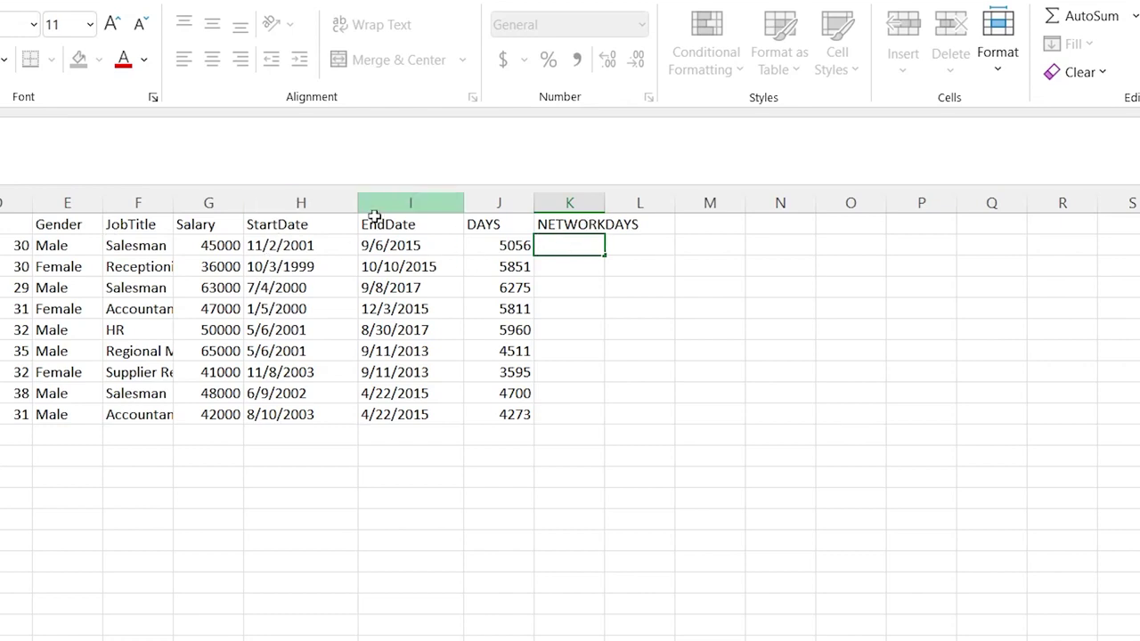
{"action": "type", "text": "=NET"}
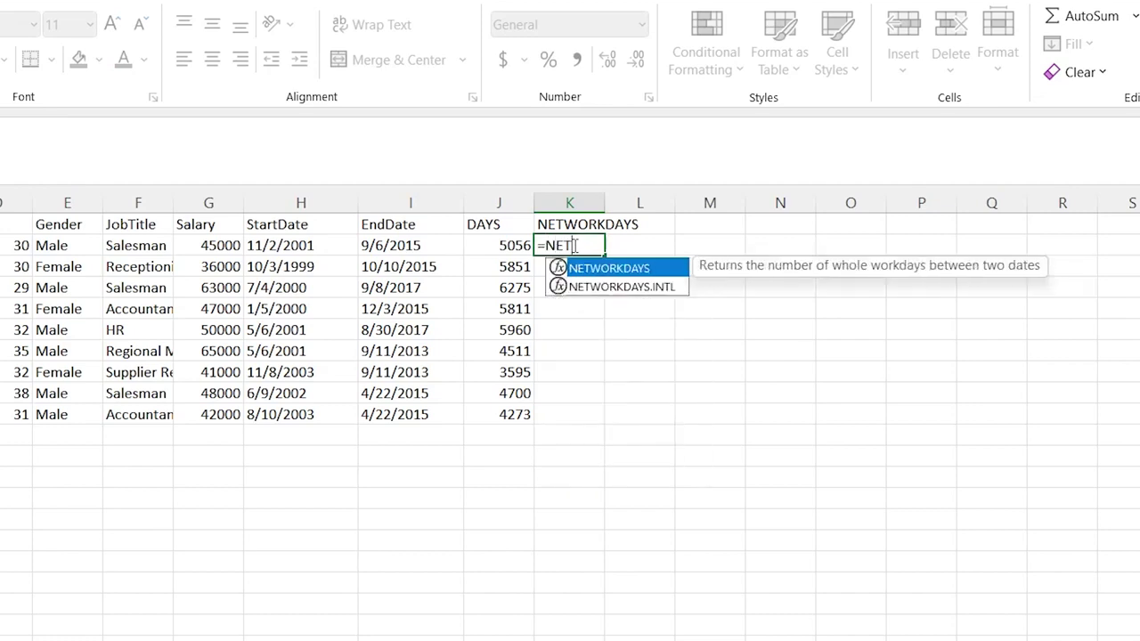
{"action": "key", "text": "Tab"}
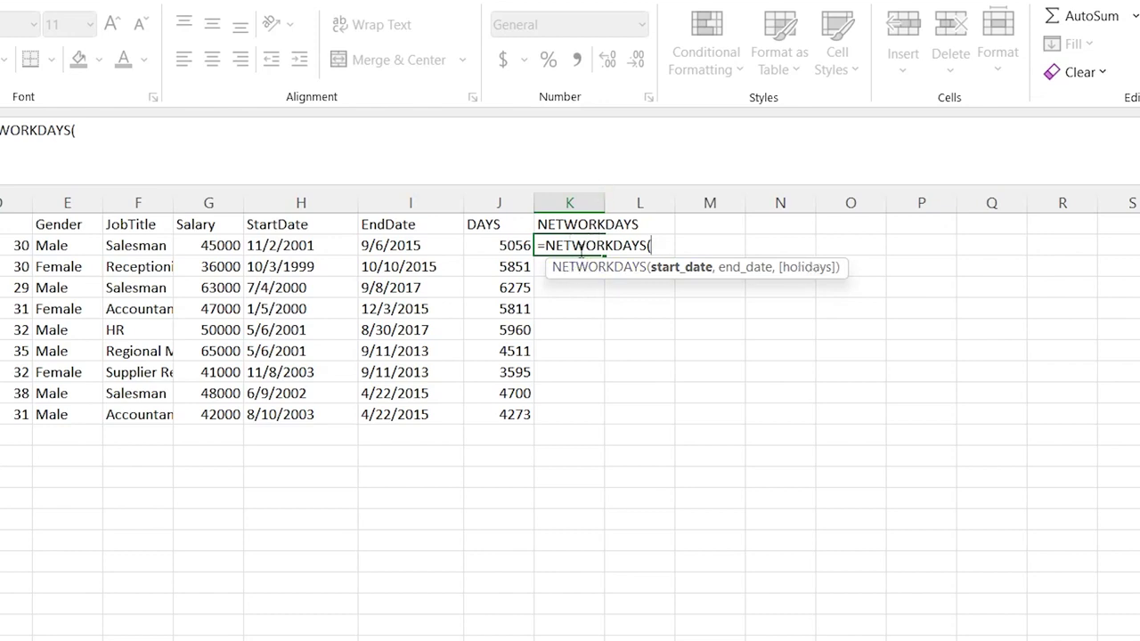
{"action": "left_click", "coordinate": [320, 245]}
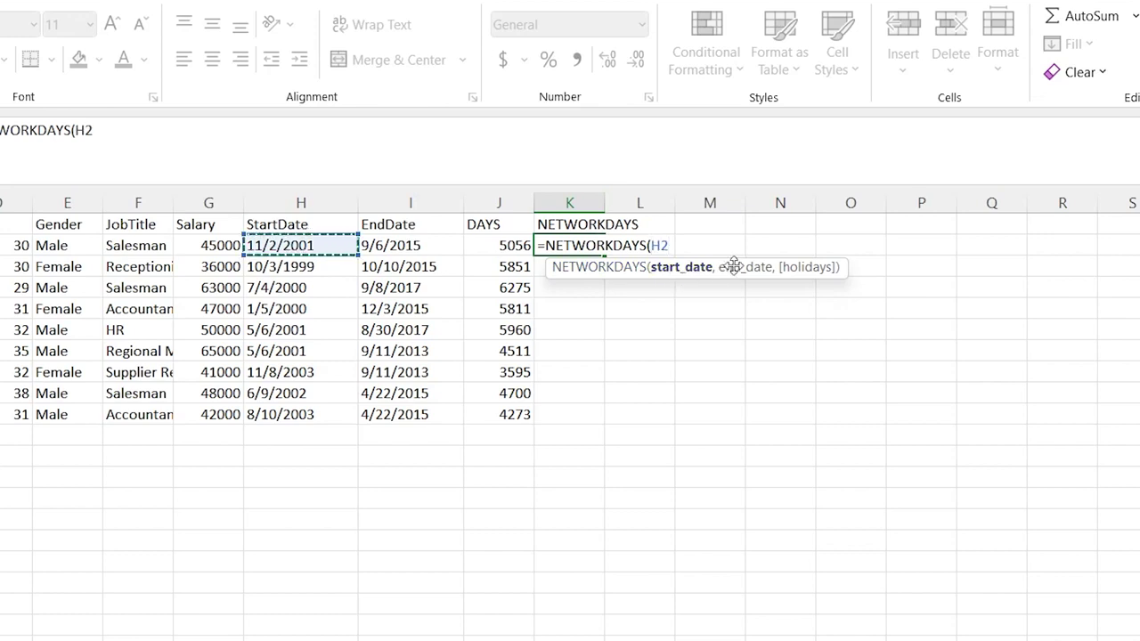
{"action": "type", "text": ","}
{"action": "left_click", "coordinate": [431, 246]}
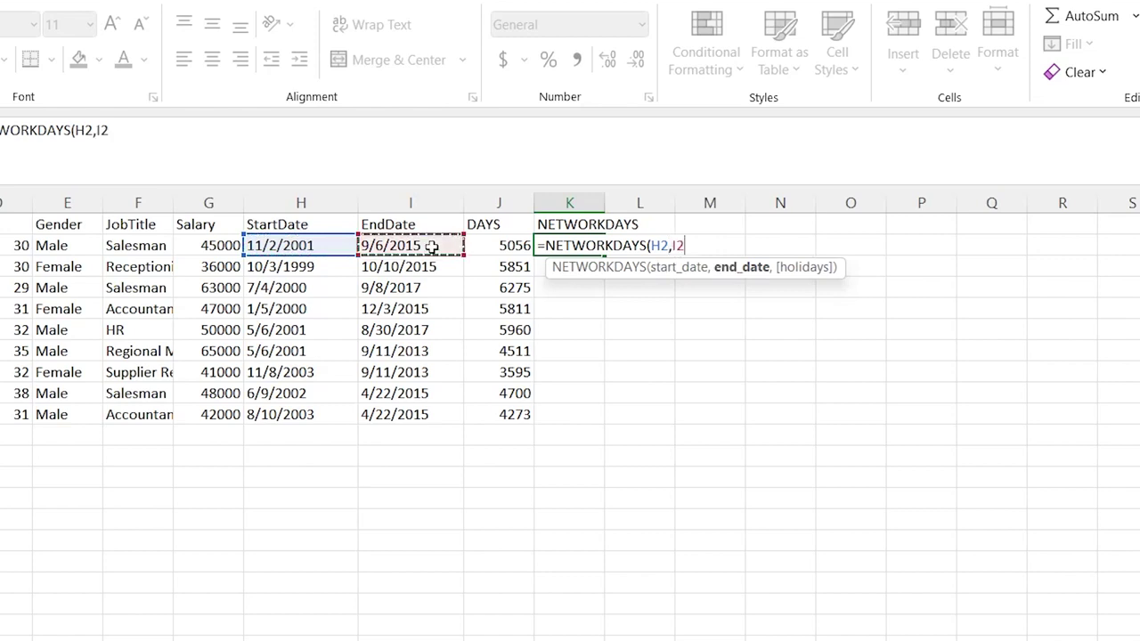
{"action": "type", "text": ")"}
{"action": "key", "text": "Return"}
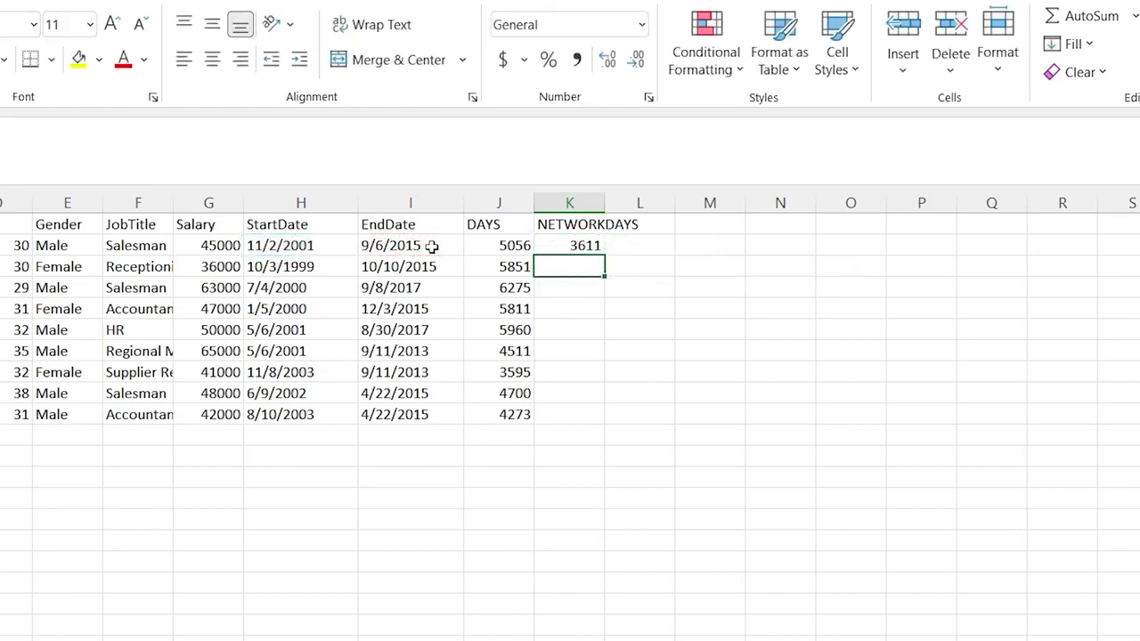
Fill the NETWORKDAYS formula down through K10 and compare row 2's DAYS and NETWORKDAYS results.
{"action": "left_click", "coordinate": [590, 245]}
{"action": "left_click_drag", "start_coordinate": [605, 255], "coordinate": [607, 420]}
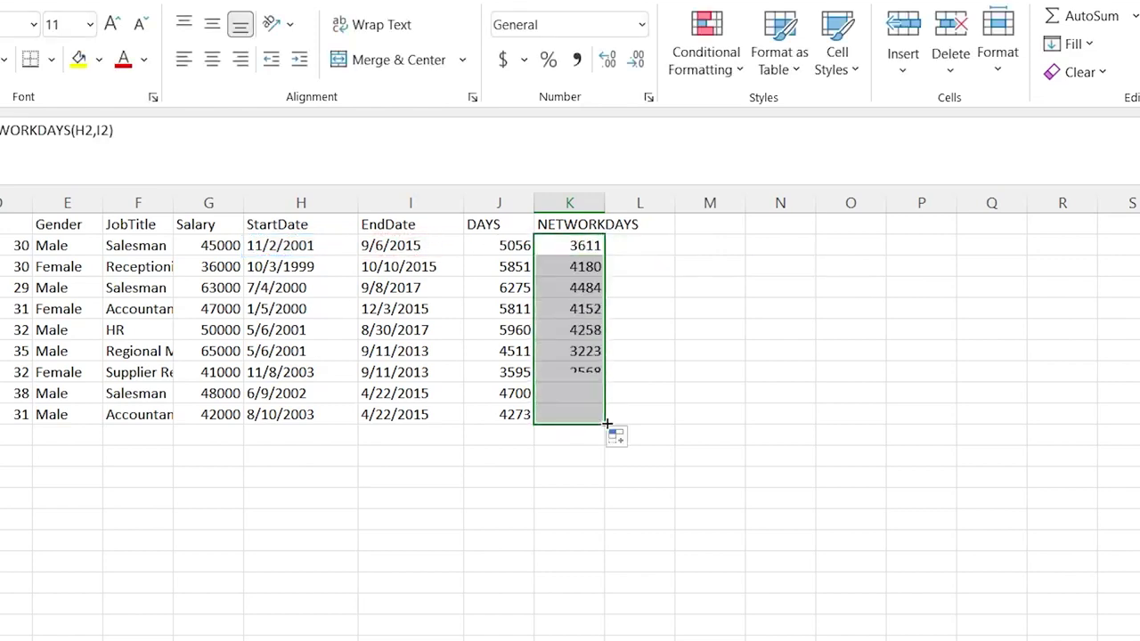
{"action": "left_click", "coordinate": [666, 285]}
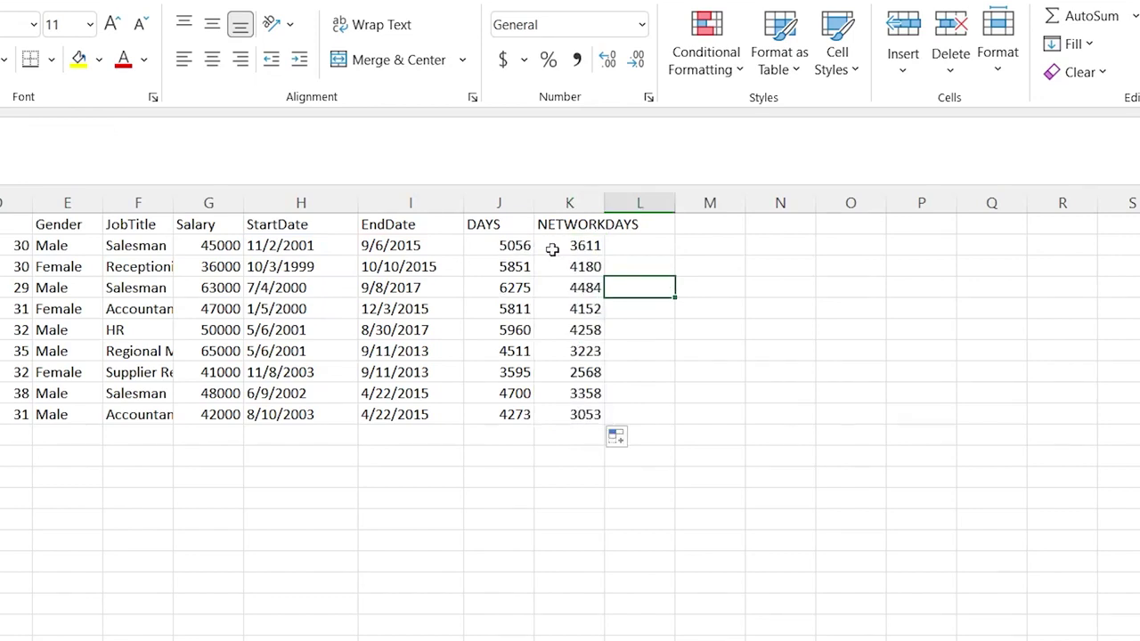
{"action": "left_click", "coordinate": [518, 250]}
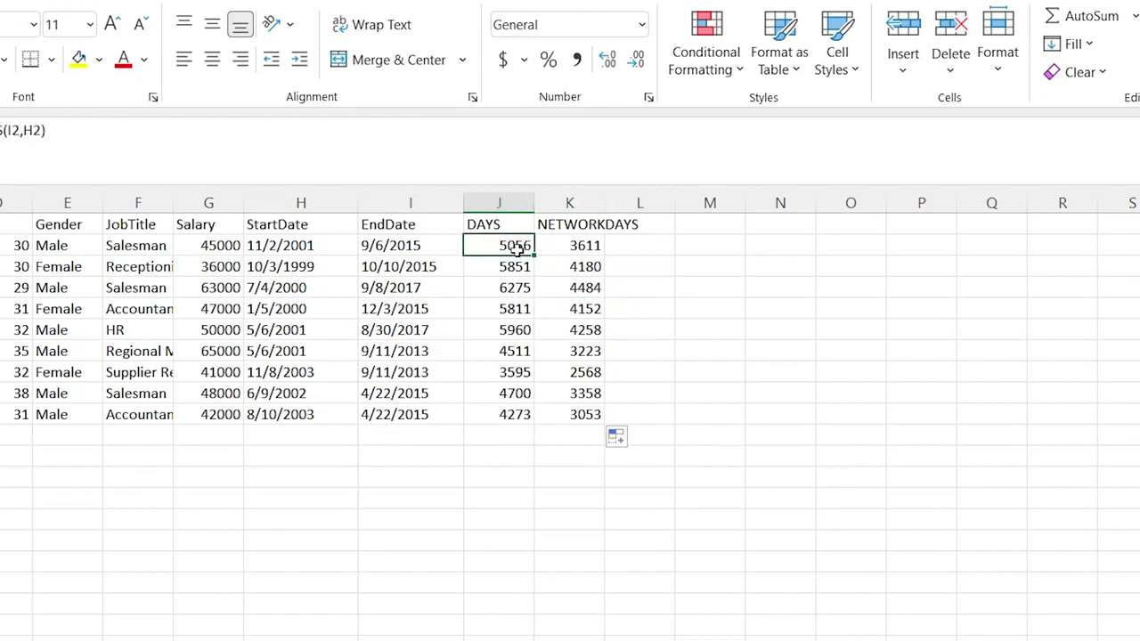
{"action": "left_click", "coordinate": [557, 245]}
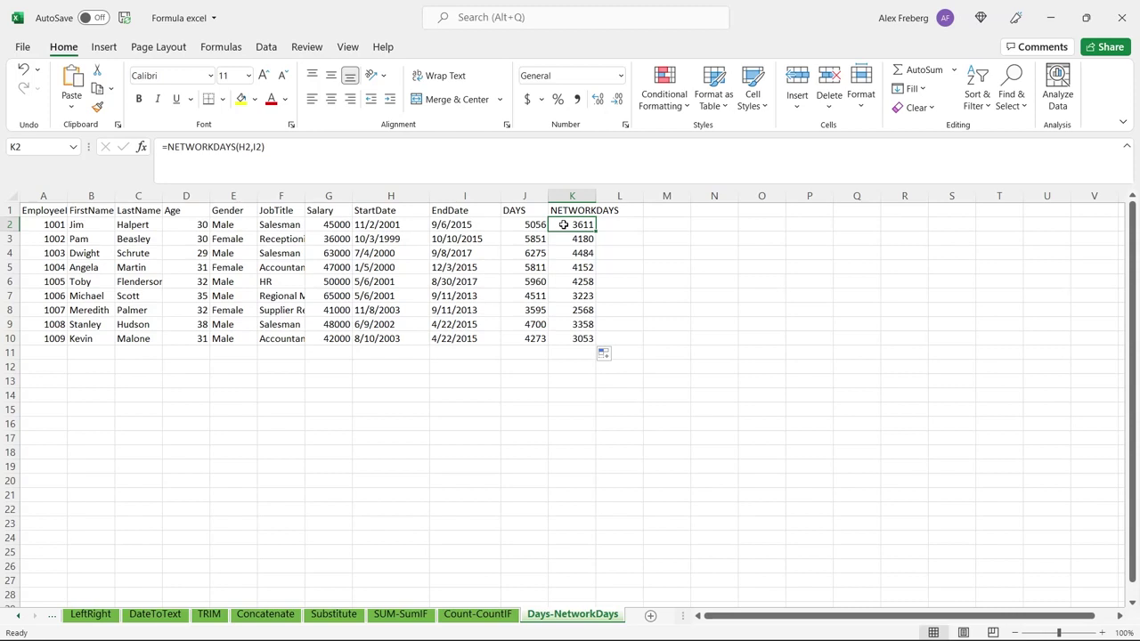
{"action": "left_click", "coordinate": [620, 225]}
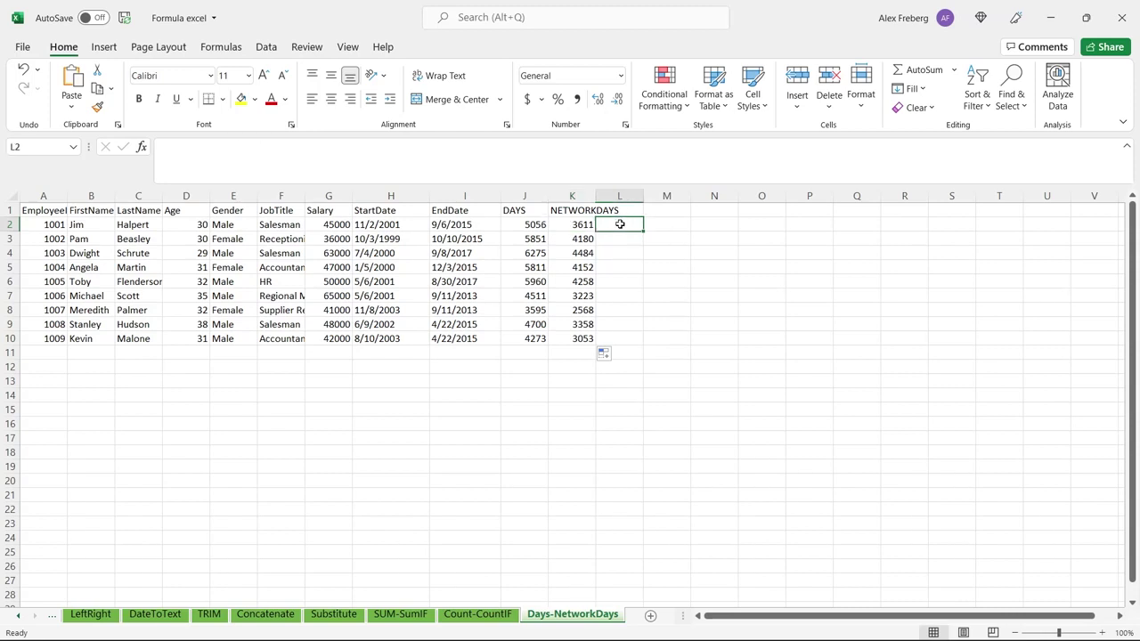